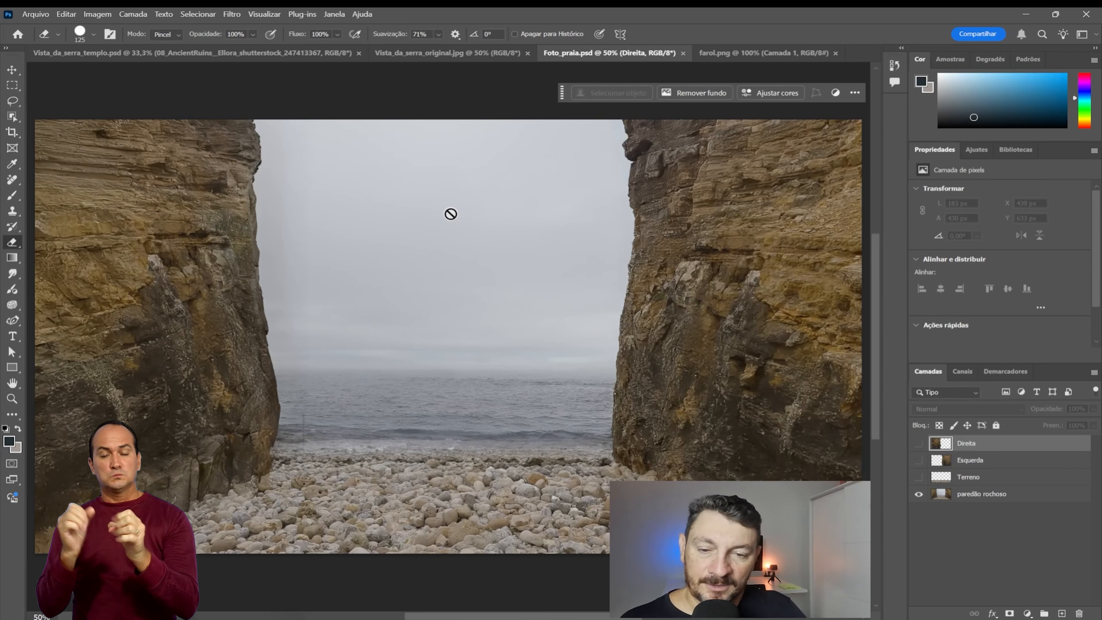
Step: Examine each layer of Foto_praia.psd separately by toggling the visibility of paredão rochoso, Direita, Esquerda and Terreno
left_click(918, 494)
left_click(918, 443)
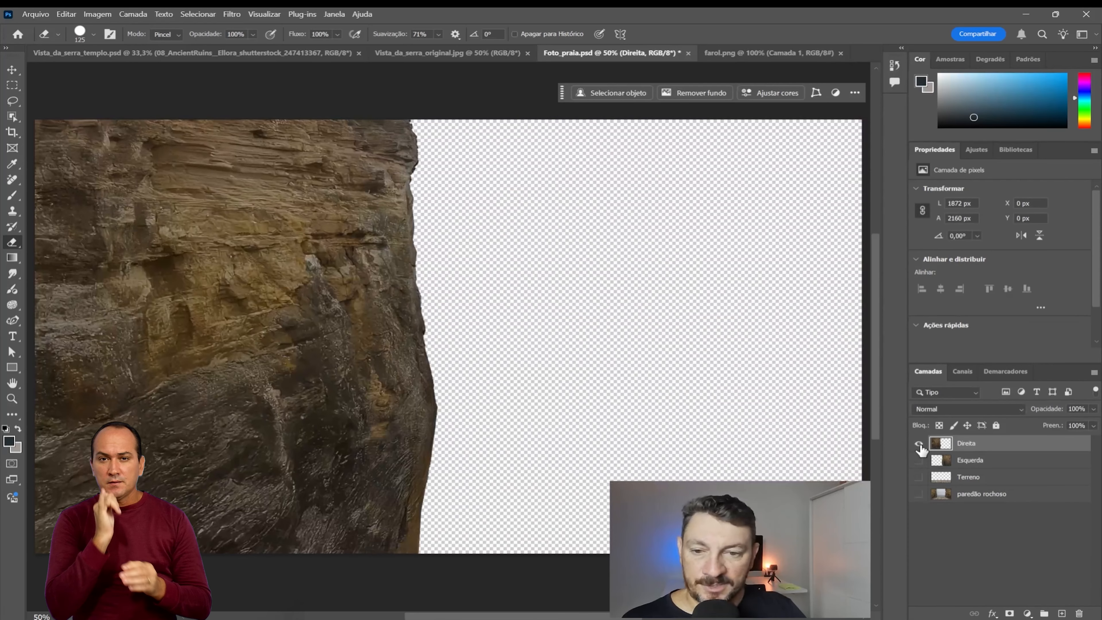
left_click(919, 443)
left_click(919, 460)
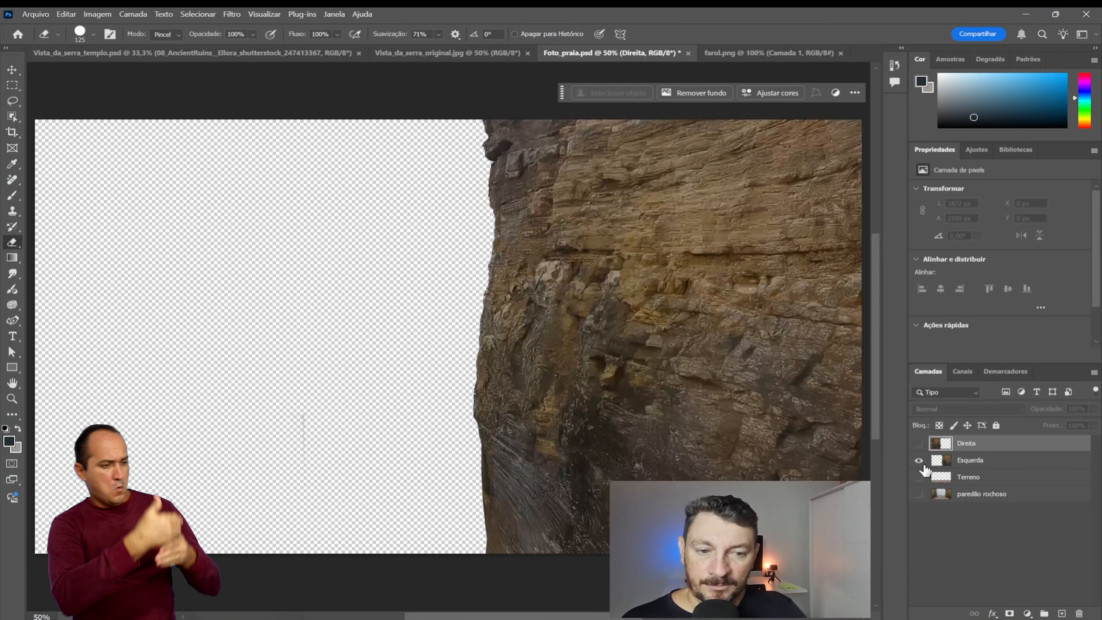
left_click(919, 459)
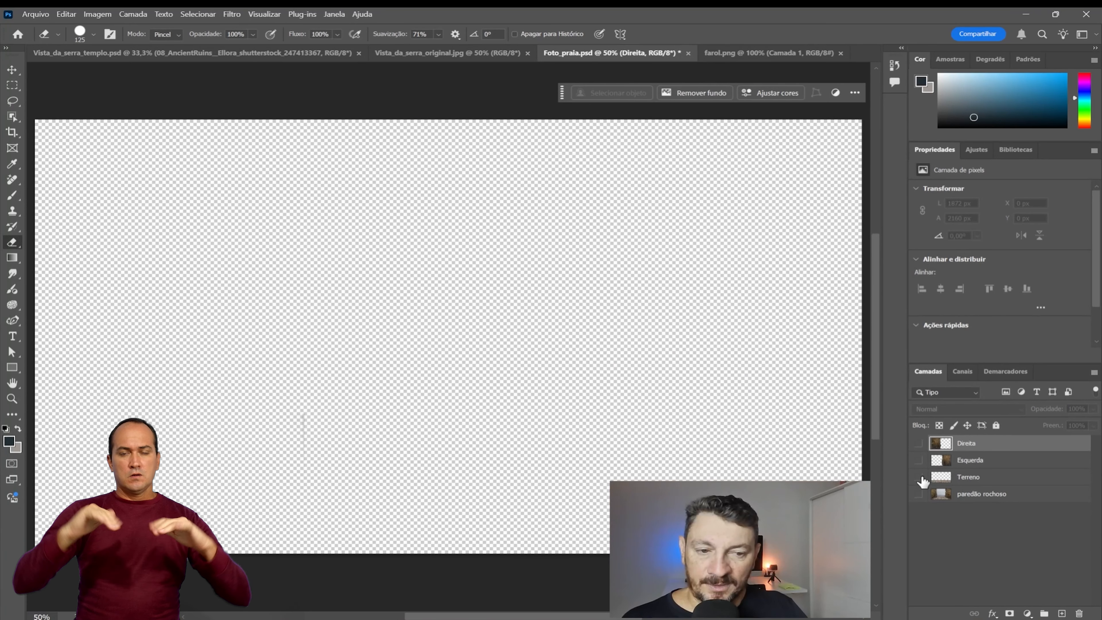
left_click(919, 477)
left_click(919, 477)
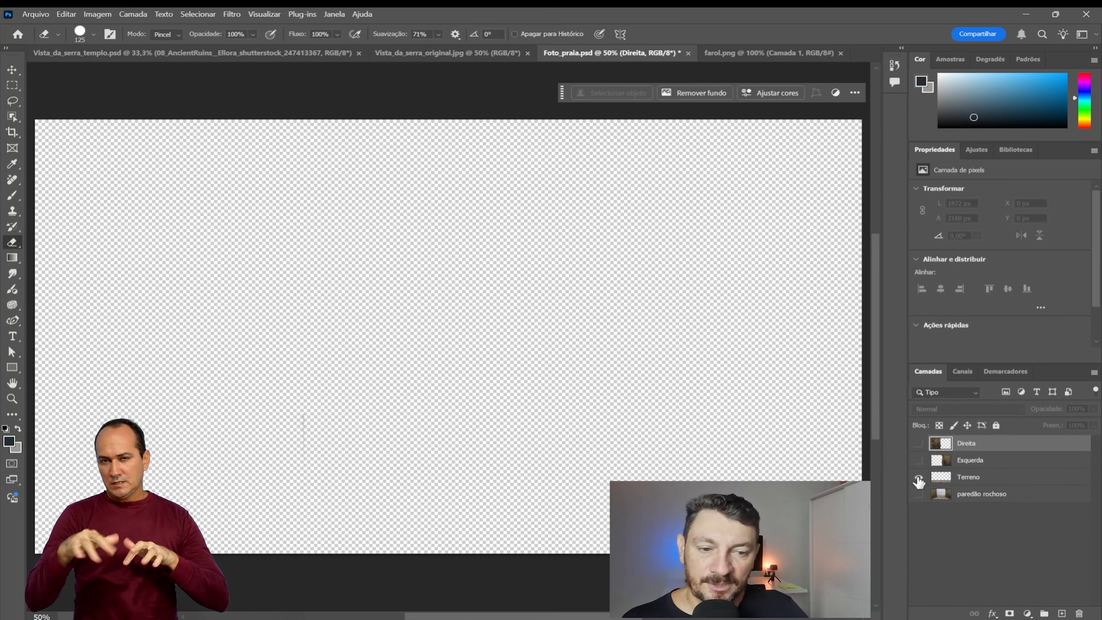
left_click(919, 478)
left_click(919, 477)
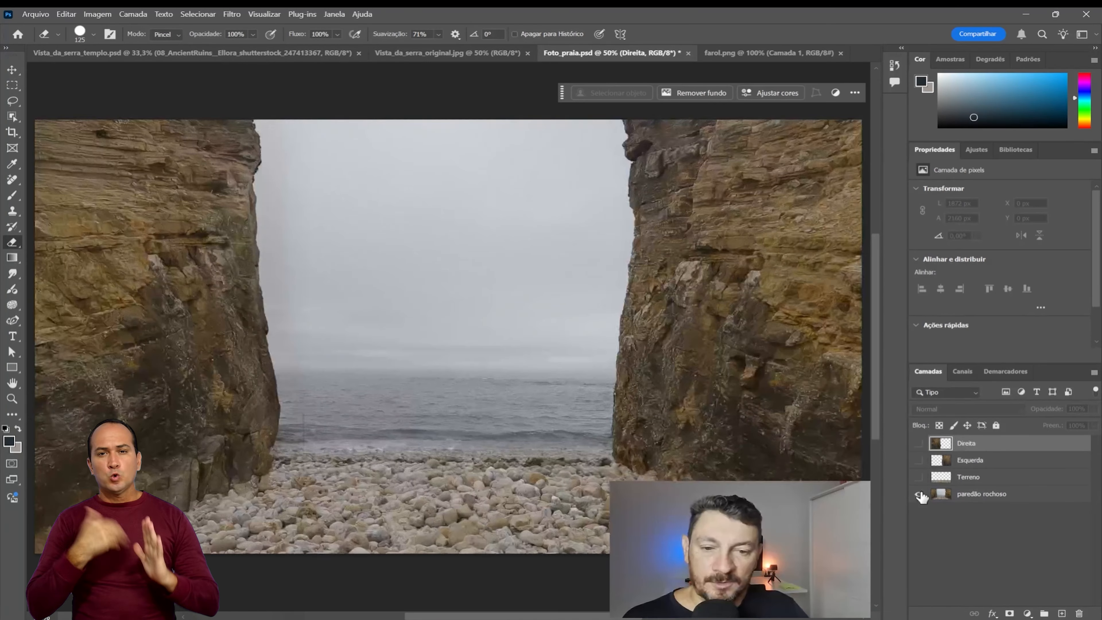
left_click(920, 495)
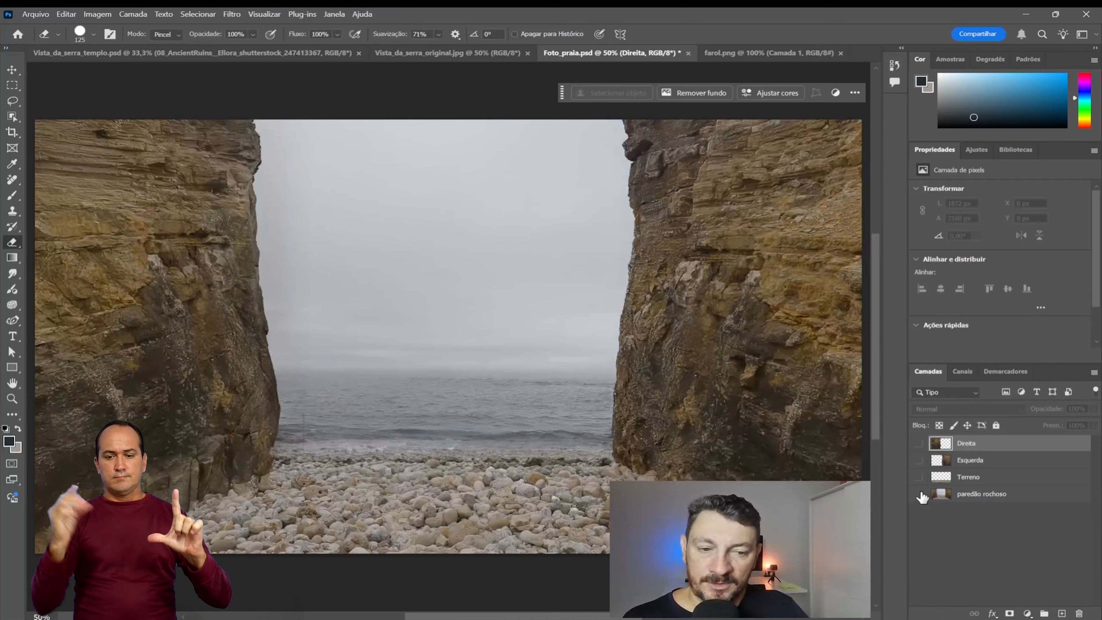
left_click(920, 494)
Step: Switch to PotPlayer to play and pause 12469185_1080_1920_50fps.mp4, and return to Photoshop's farol.png document
key("alt+Tab")
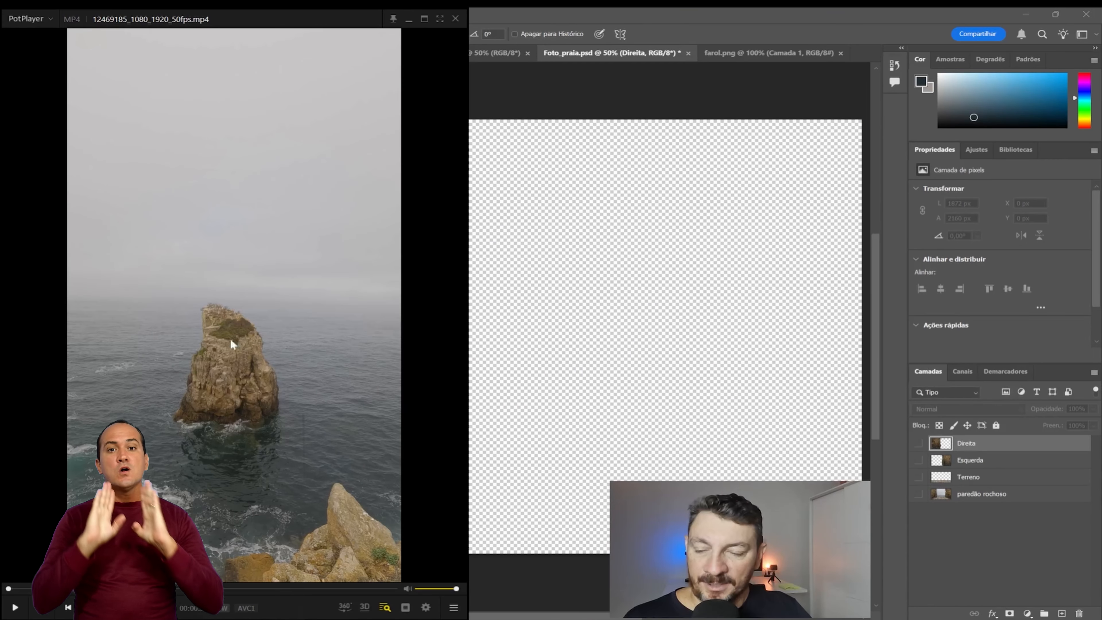
left_click(14, 607)
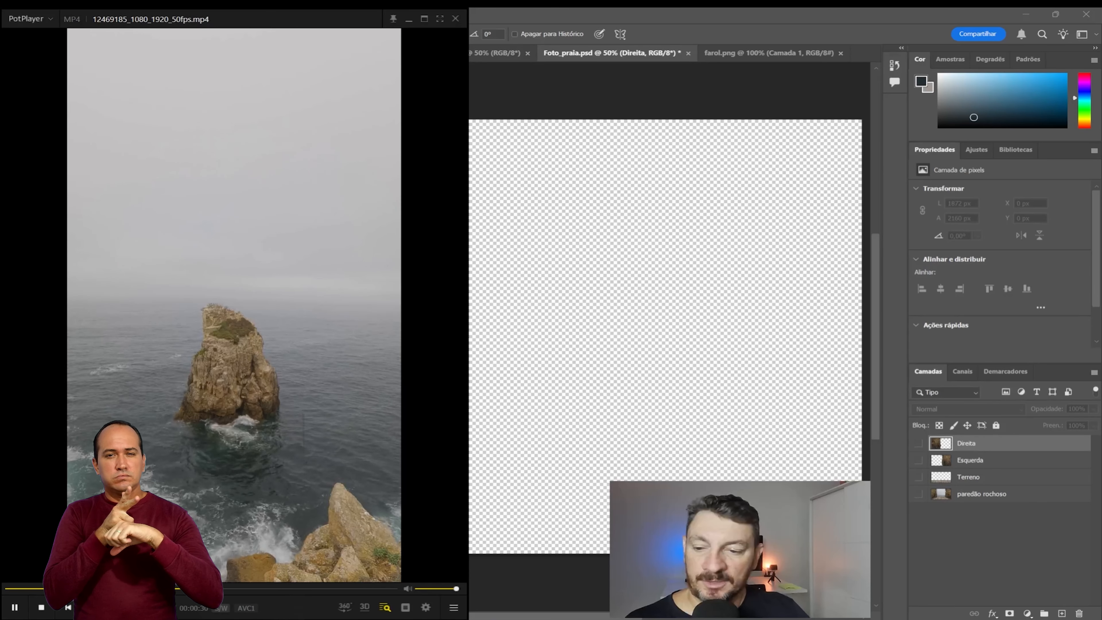
left_click(18, 608)
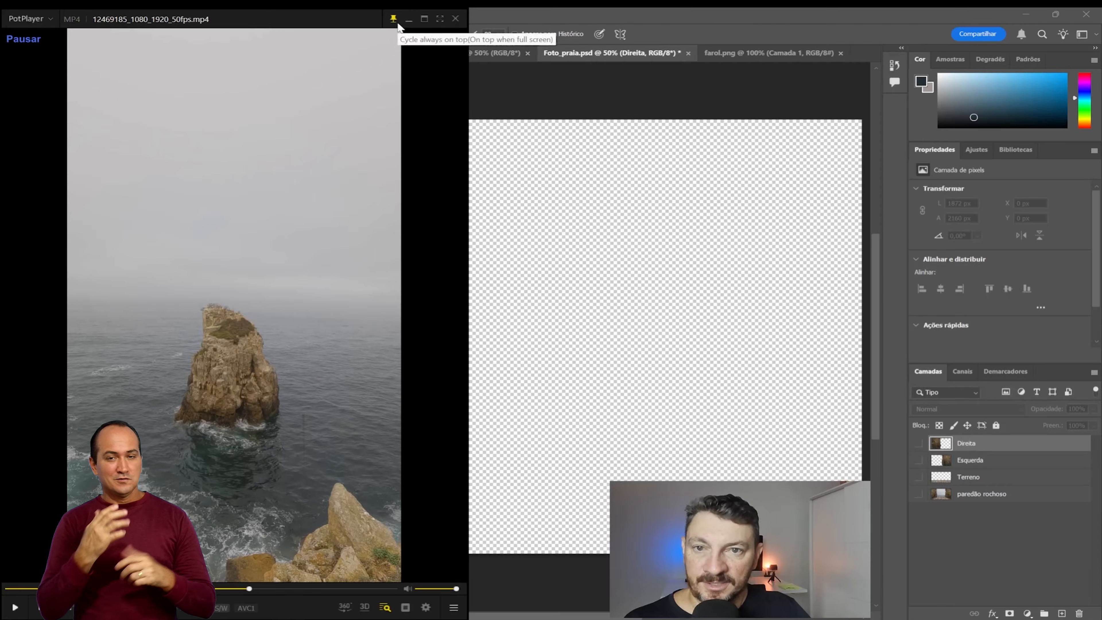
left_click(408, 21)
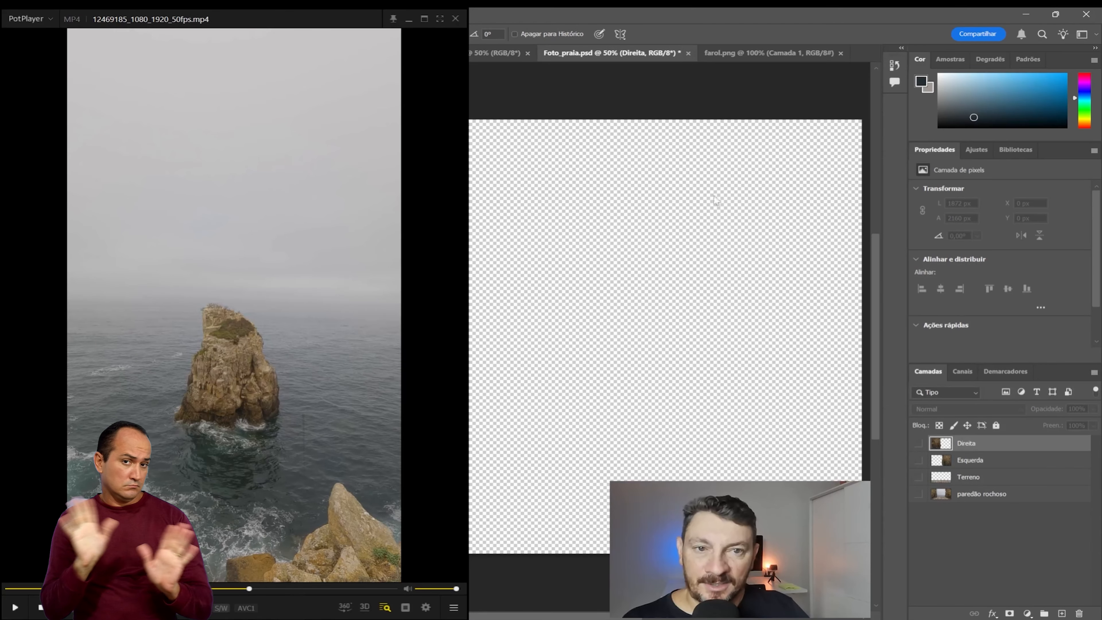
left_click(720, 53)
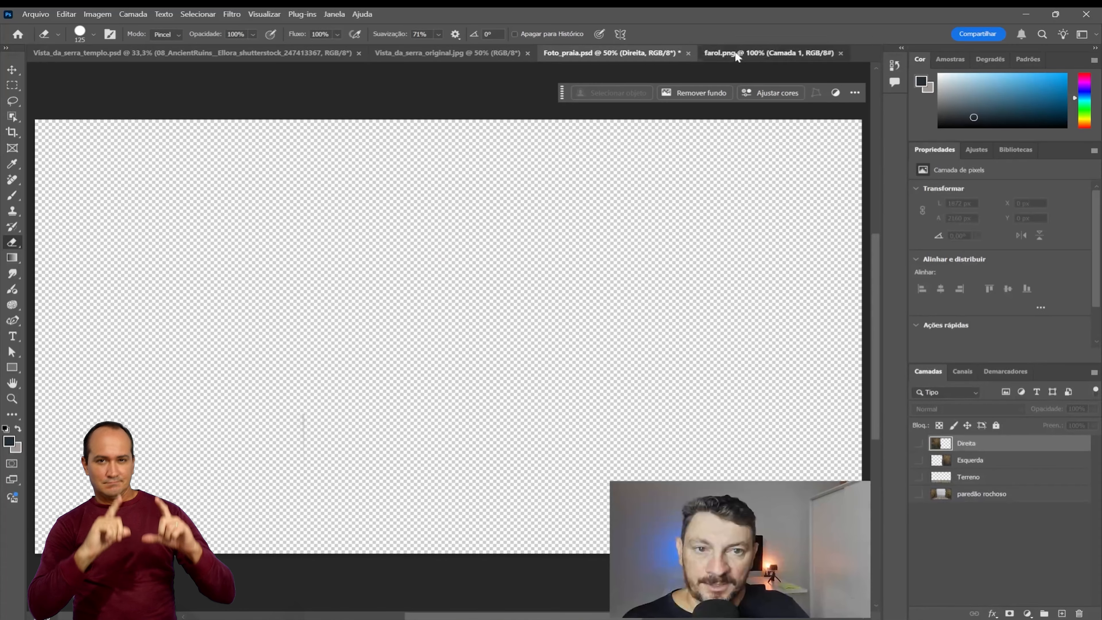
left_click(735, 53)
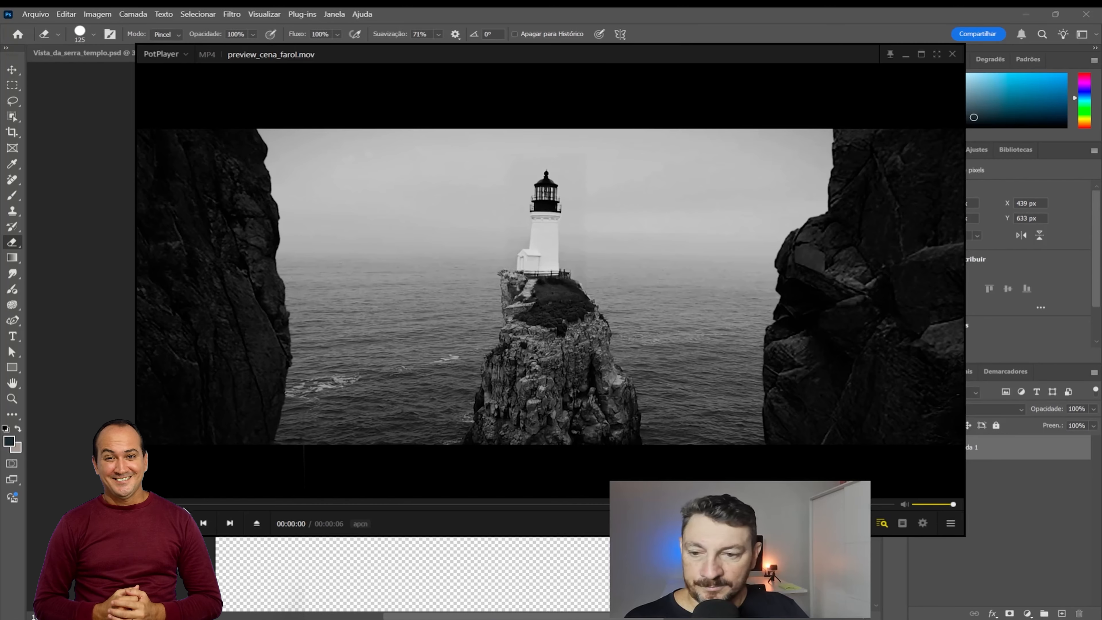
Step: Play the lighthouse scene preview_cena_farol.mov several times in PotPlayer and close the player
key("space")
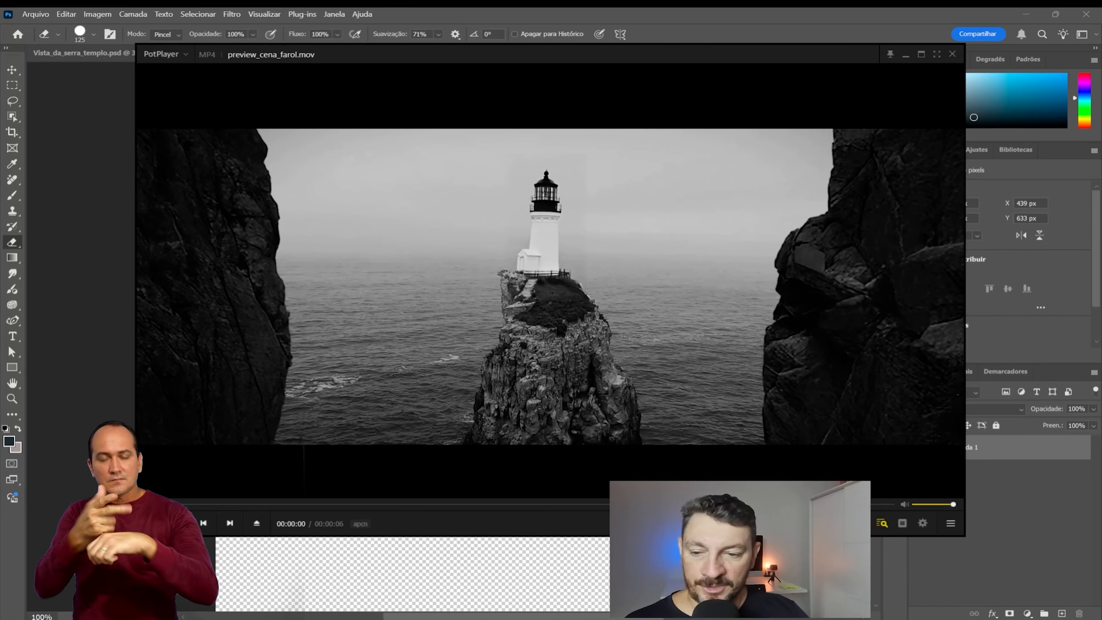
key("space")
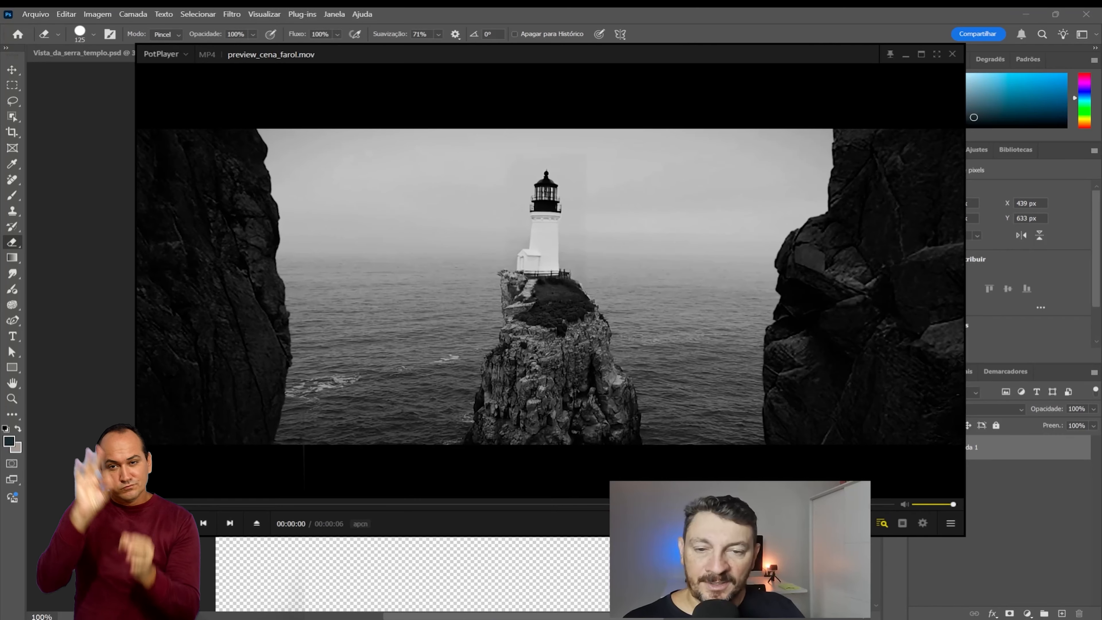
key("space")
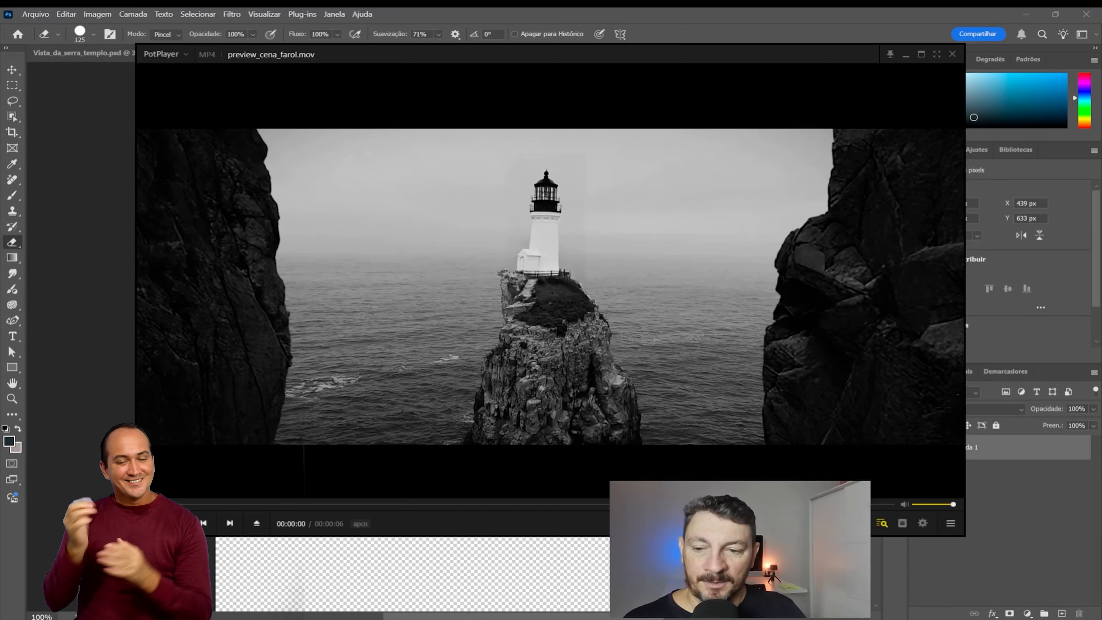
key("space")
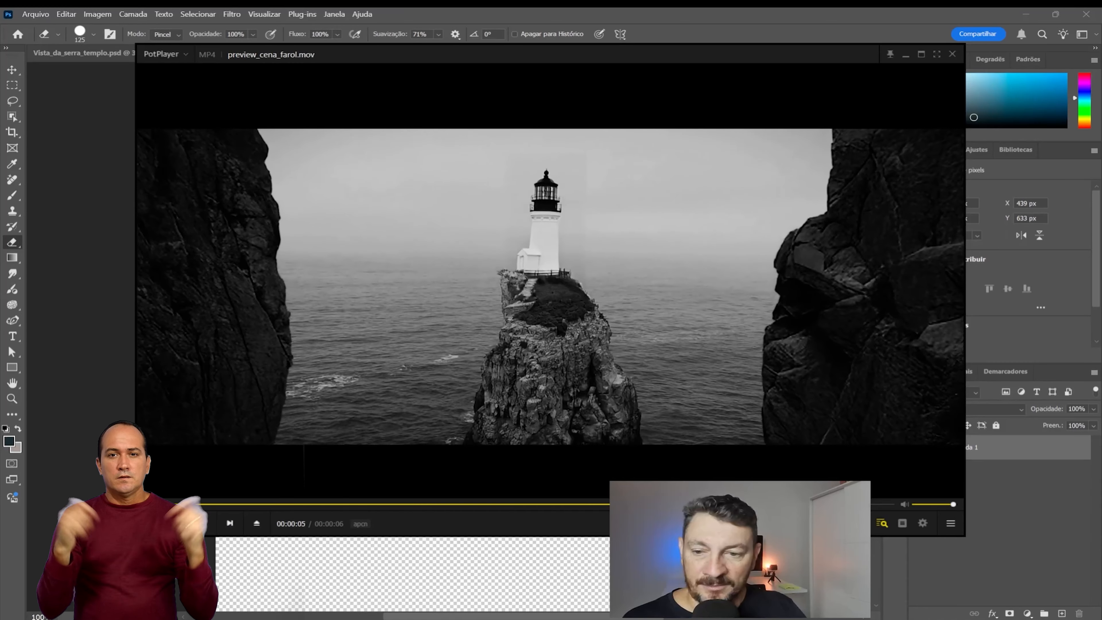
key("space")
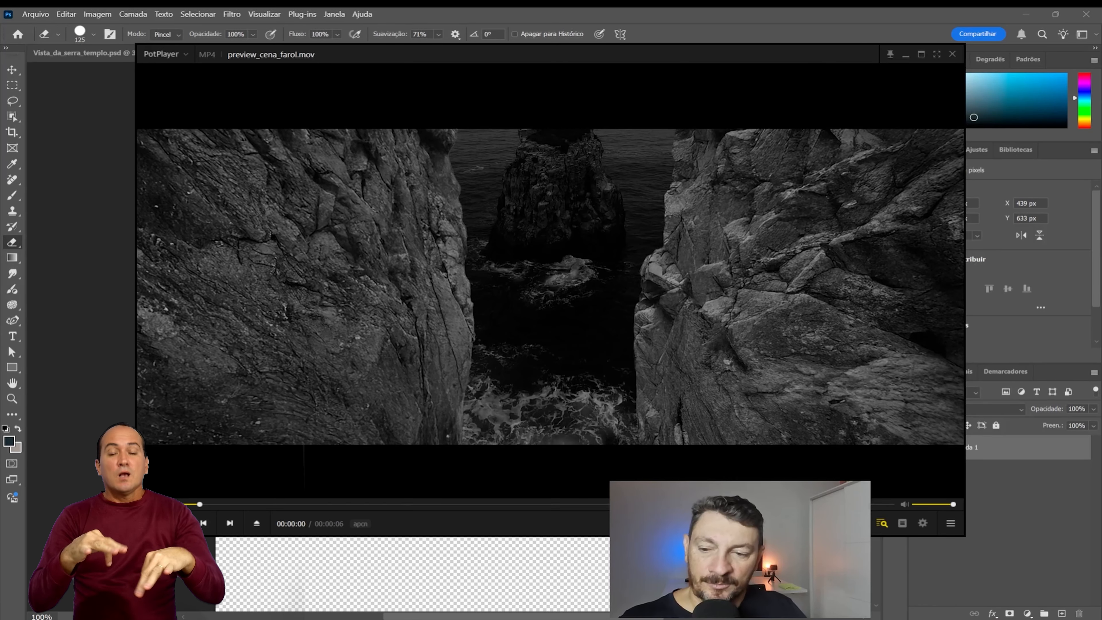
key("space")
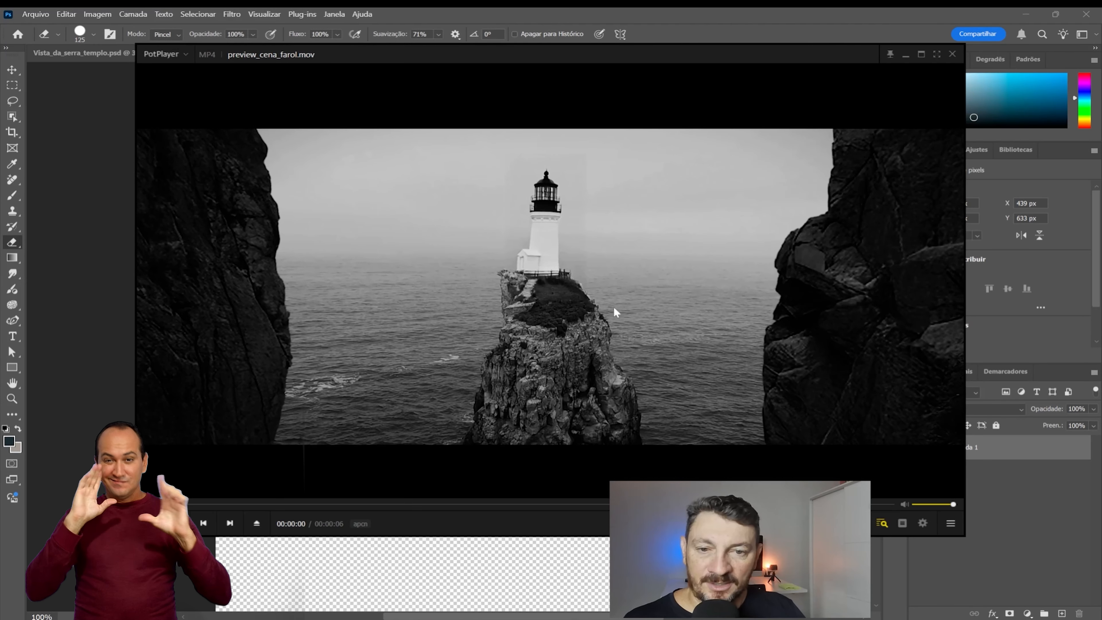
key("space")
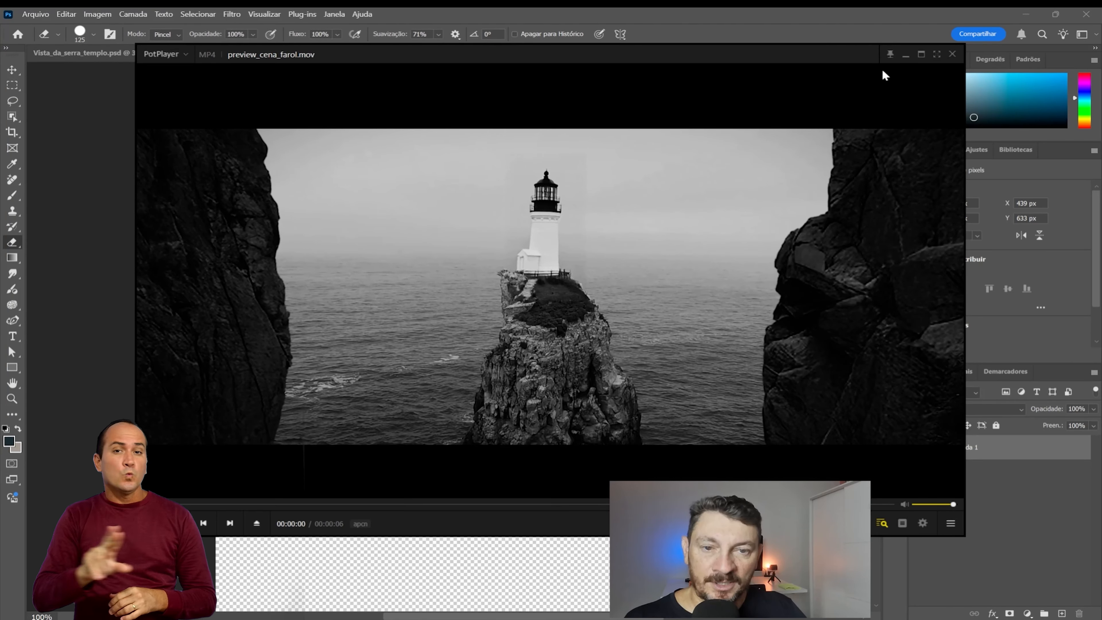
left_click(952, 55)
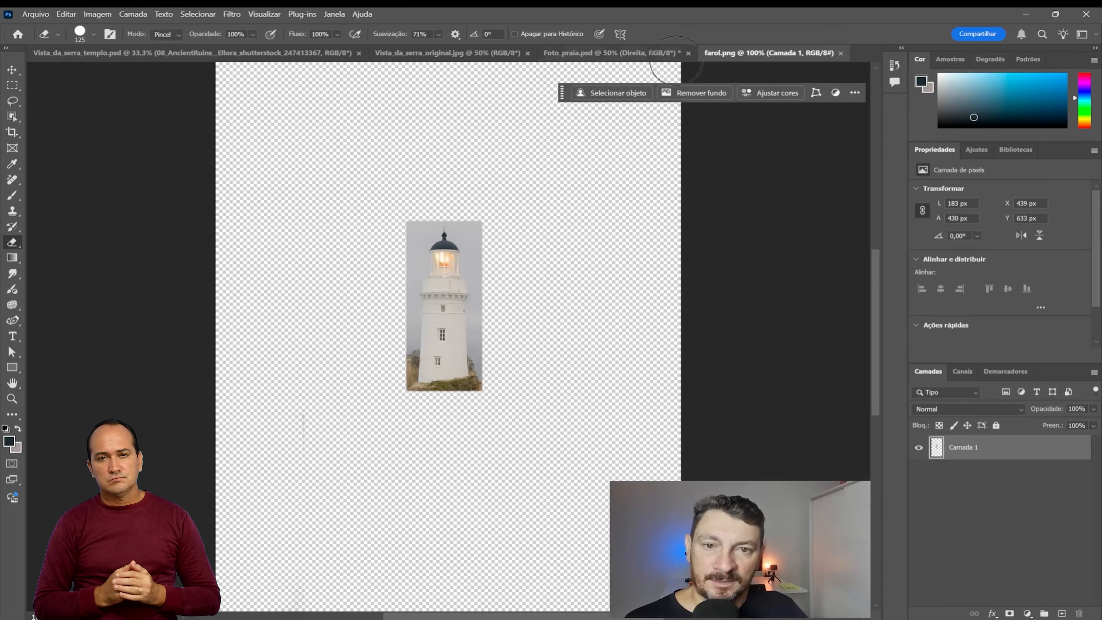
Step: Close the farol.png document and close Foto_praia.psd without saving its changes
left_click(841, 52)
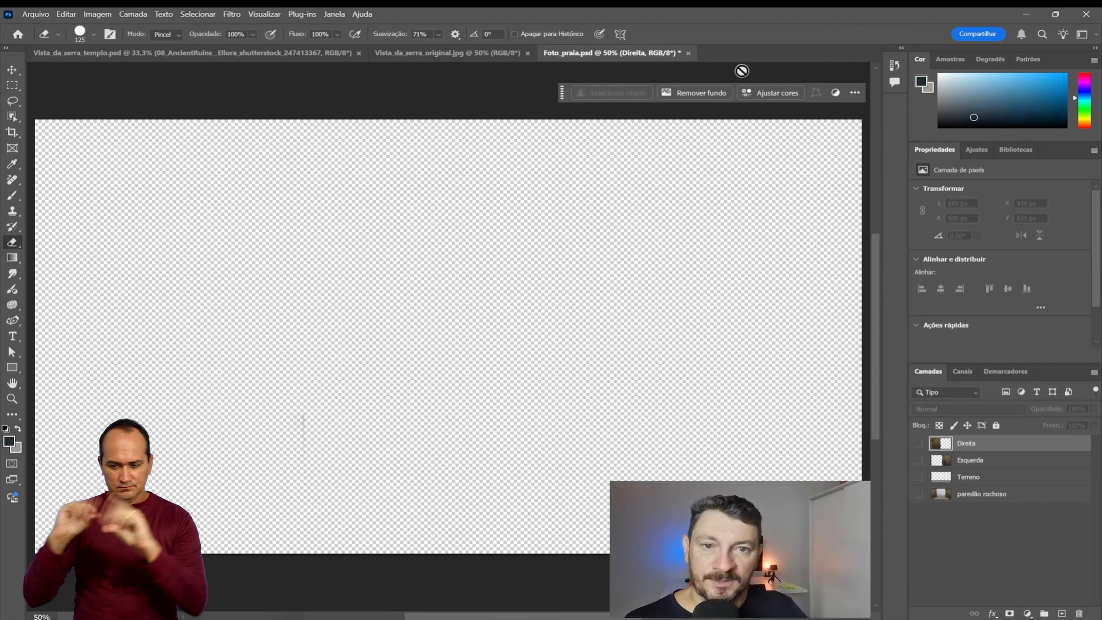
left_click(689, 53)
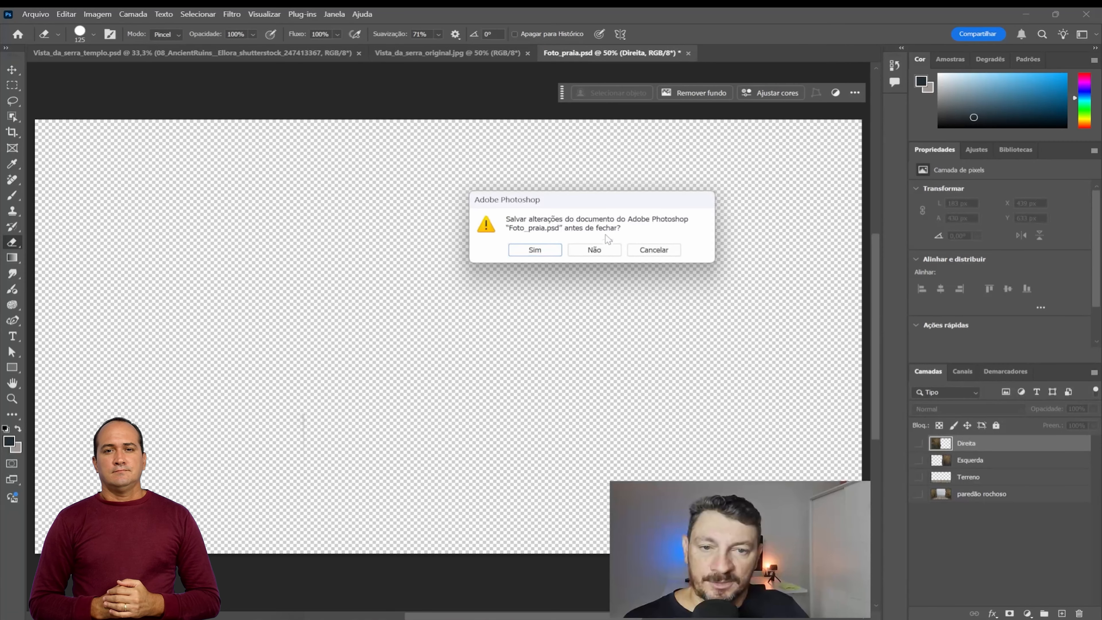
left_click(590, 247)
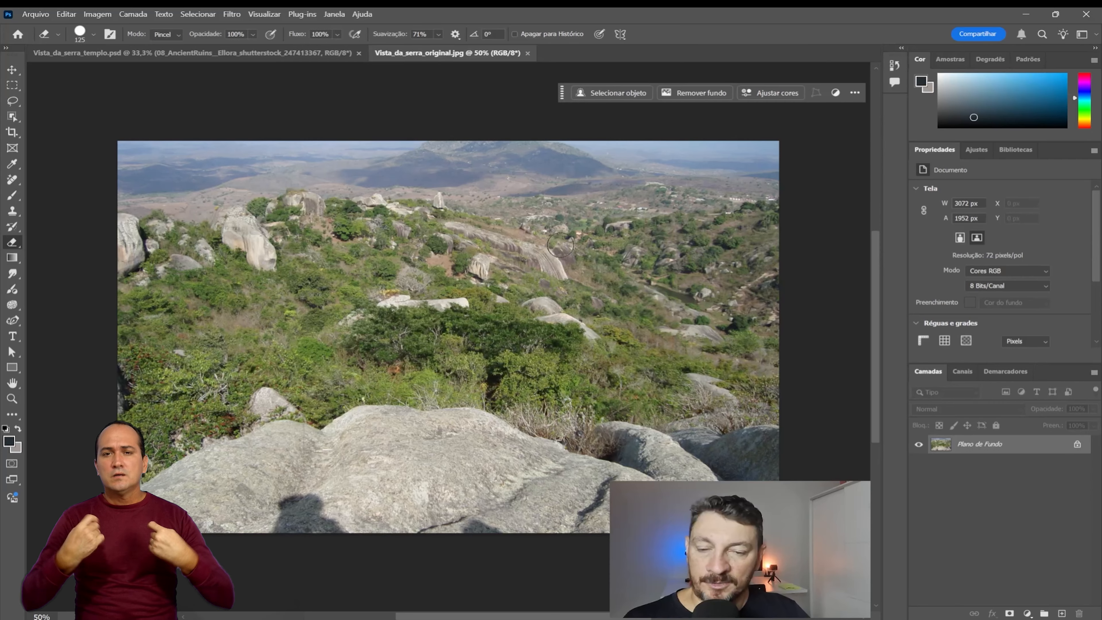
Step: In Vista_da_serra_templo.psd, hide the AncientRuins, Plano de Fundo copiar 2 and Plano de Fundo copiar 3 layers to isolate the foreground rock
left_click(245, 53)
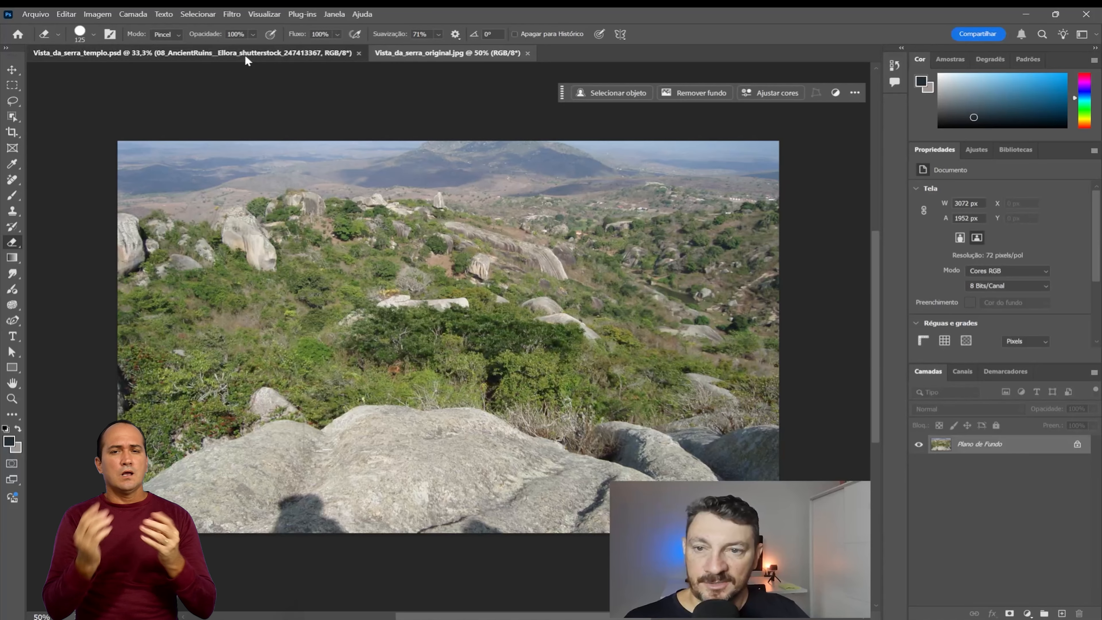
left_click(919, 470)
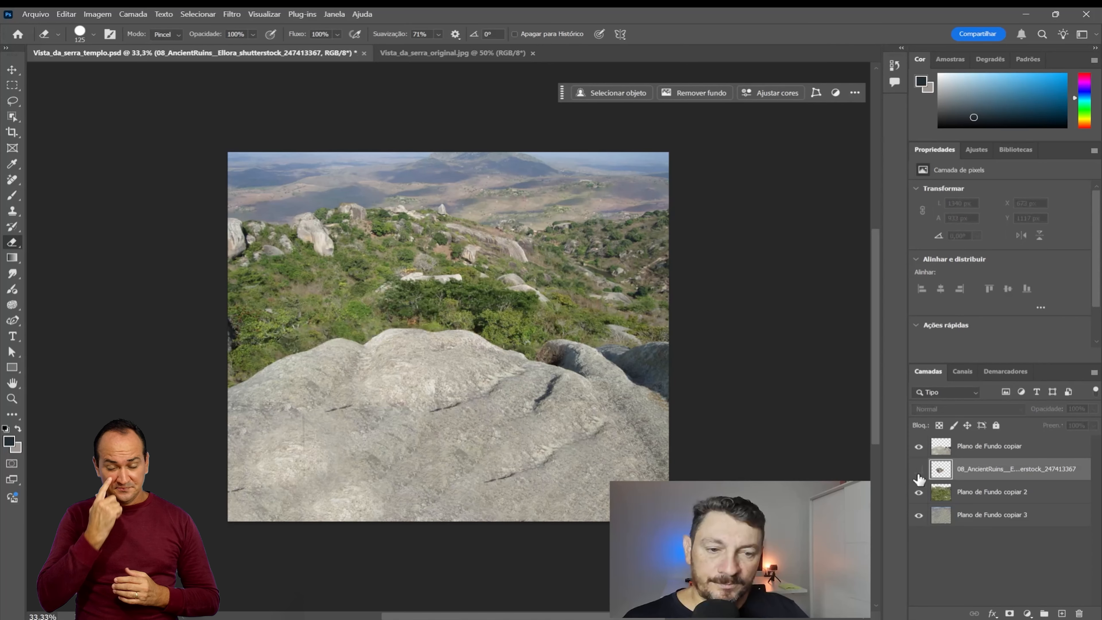
left_click(919, 492)
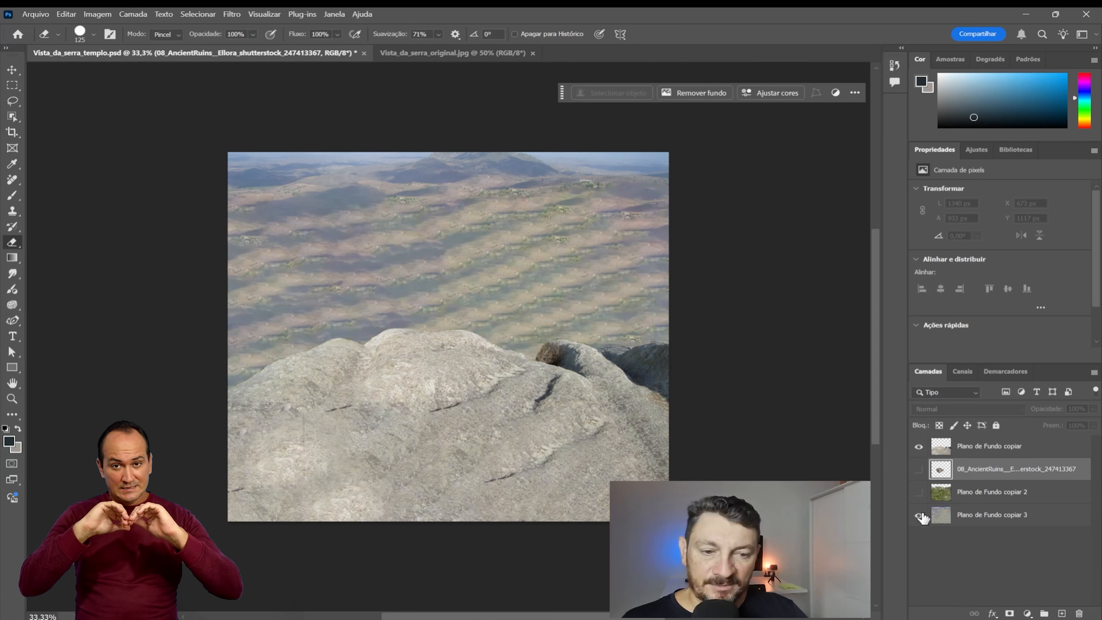
left_click(919, 514)
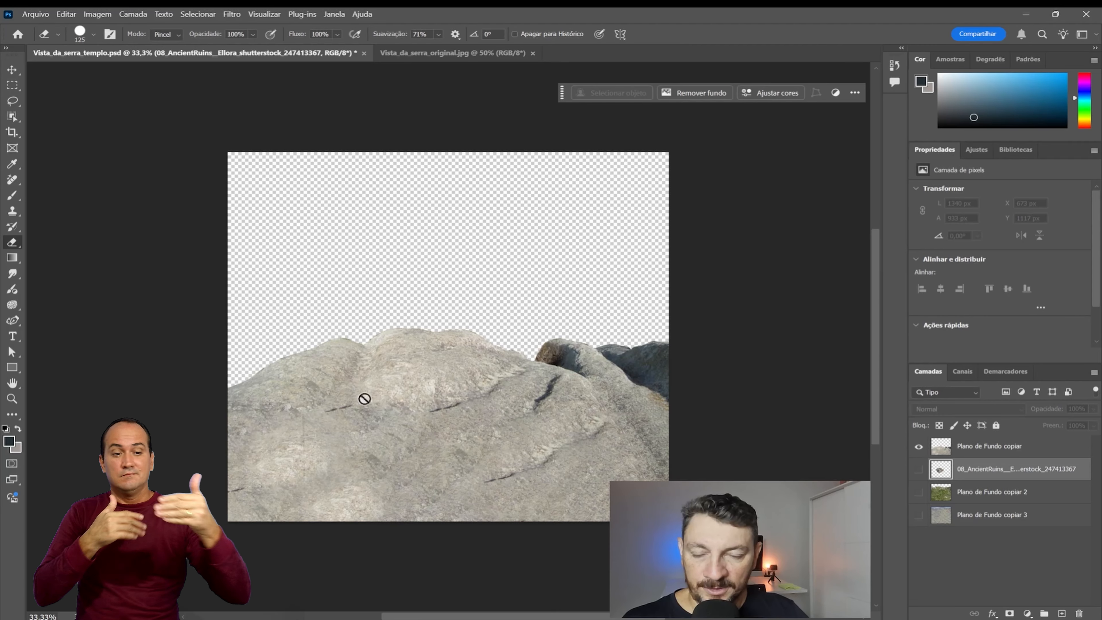
key("ctrl+plus")
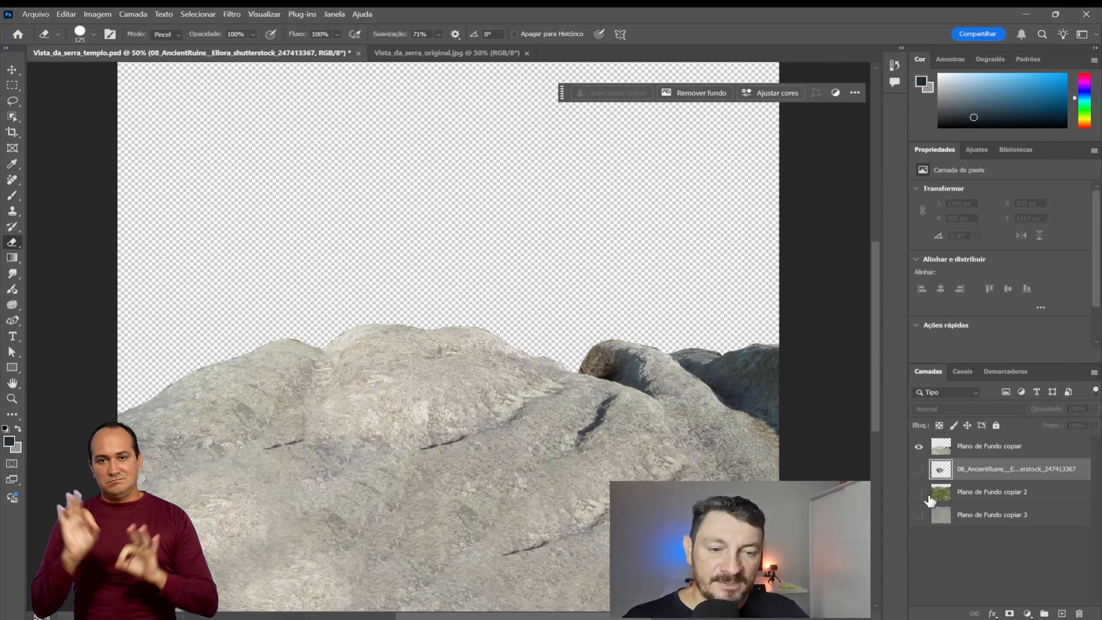
Step: Show the Plano de Fundo copiar 2 vegetation layer, comparing it on and off, and hide the Plano de Fundo copiar rock layer
left_click(918, 493)
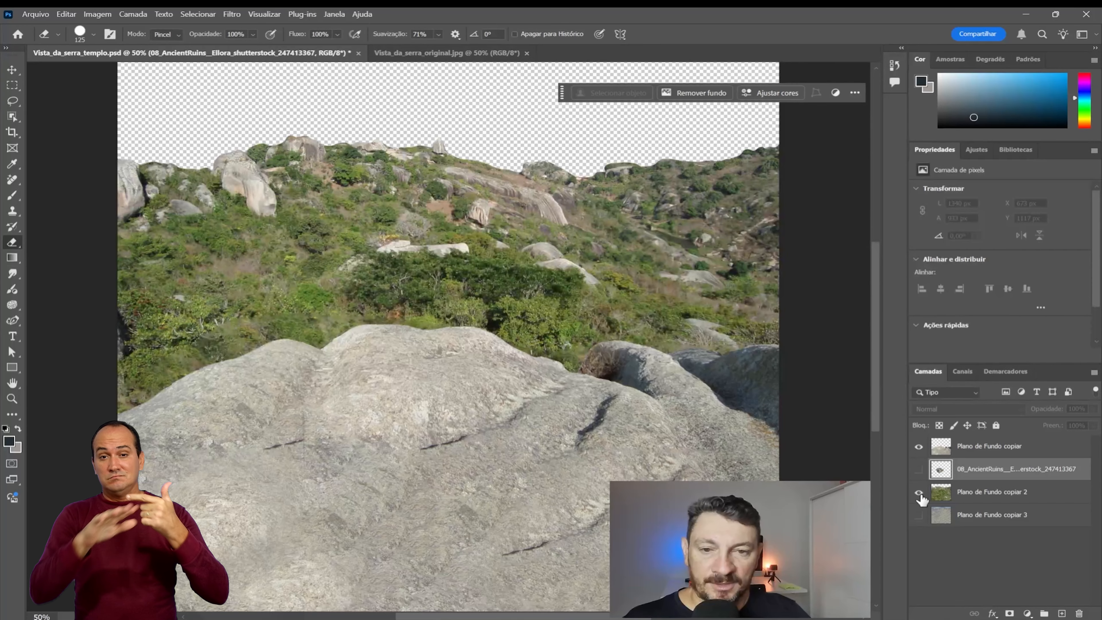
left_click(920, 494)
left_click(919, 494)
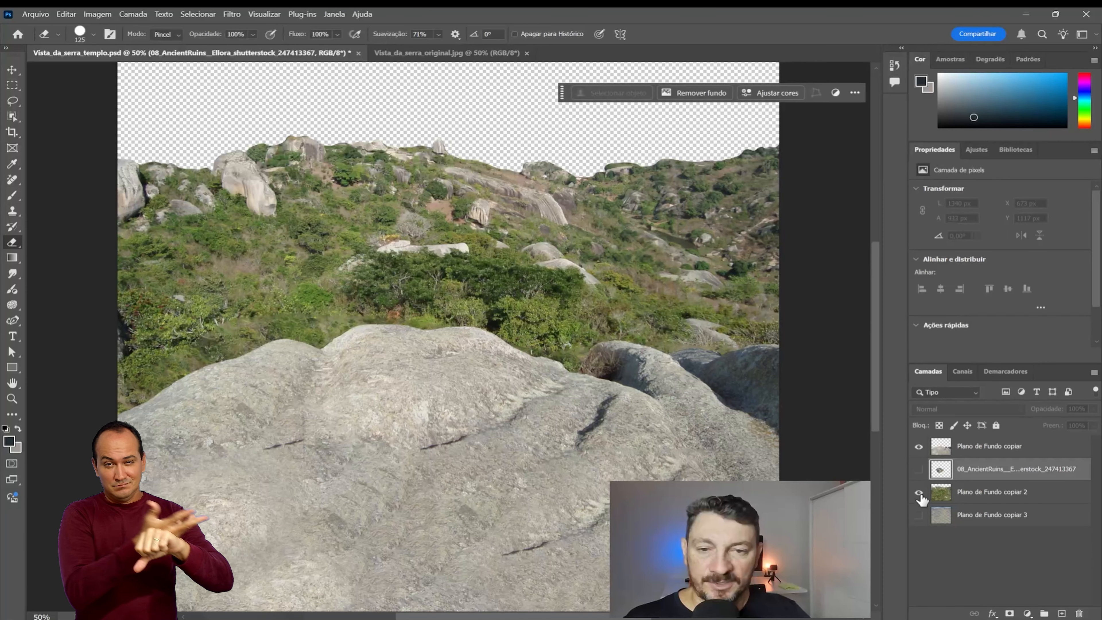
left_click(920, 495)
left_click(920, 495)
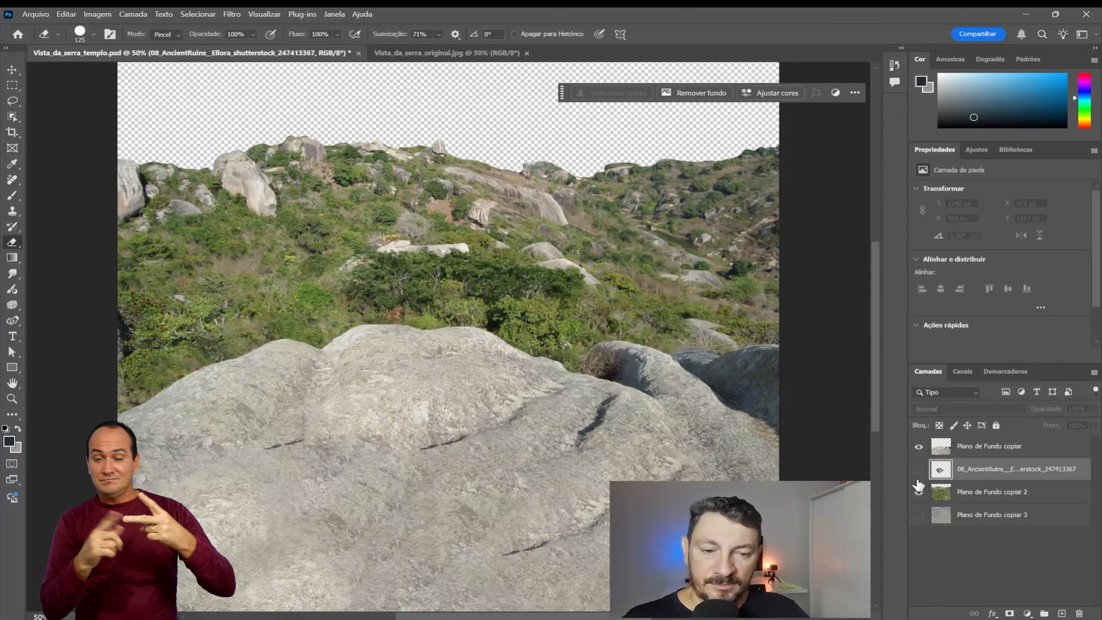
left_click(919, 447)
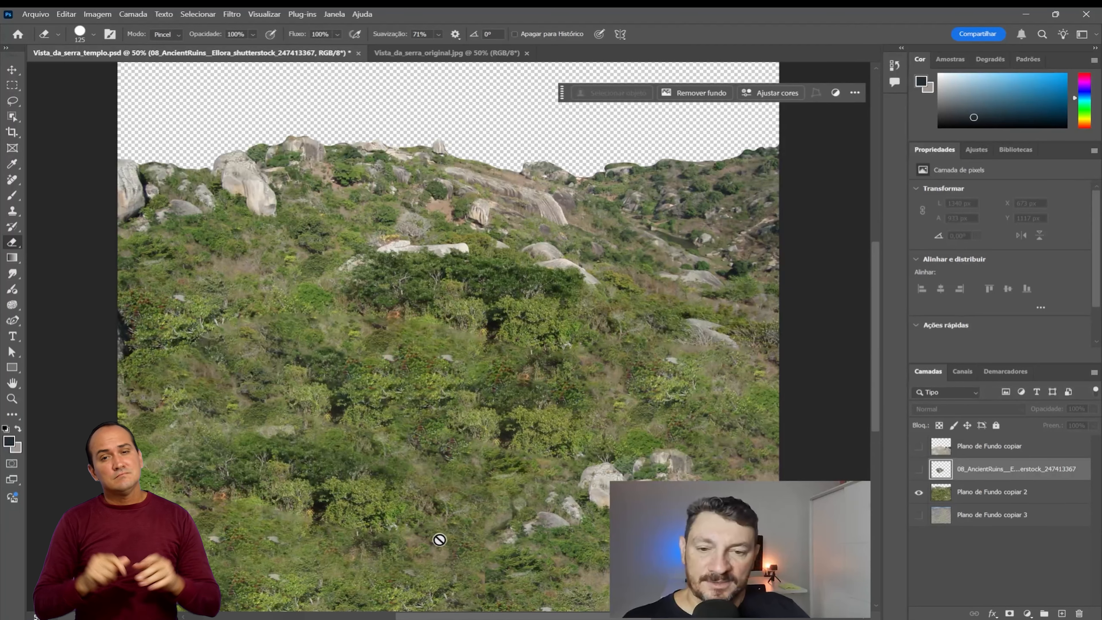
Step: Toggle the Plano de Fundo copiar 3 layer on and off to compare the distant background behind the vegetation, leaving it hidden
left_click(919, 515)
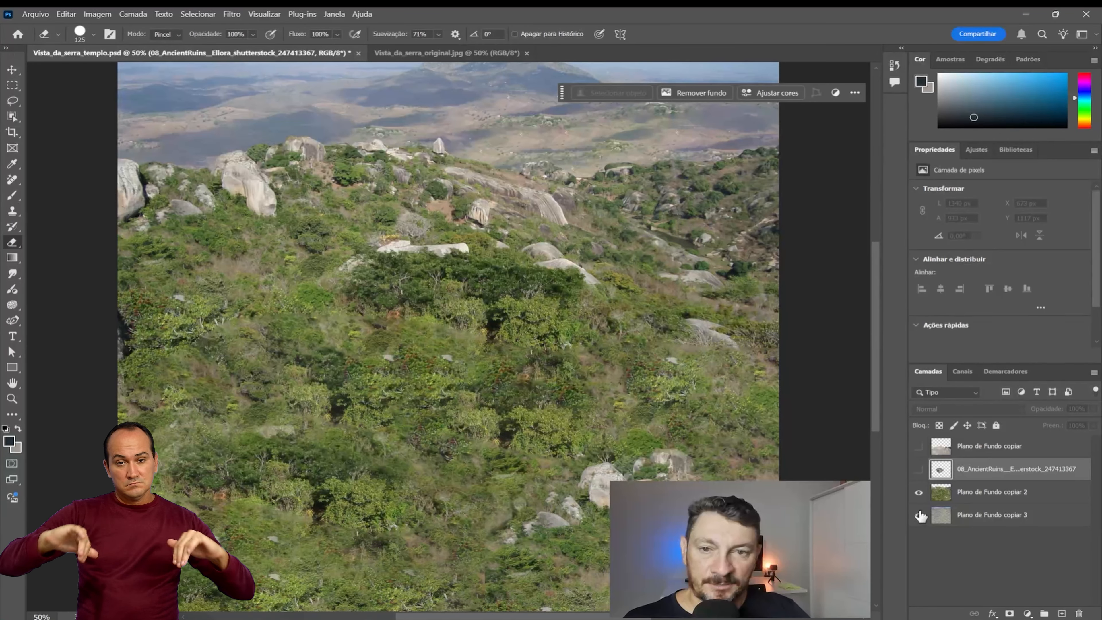
left_click(920, 515)
left_click(919, 515)
left_click(920, 515)
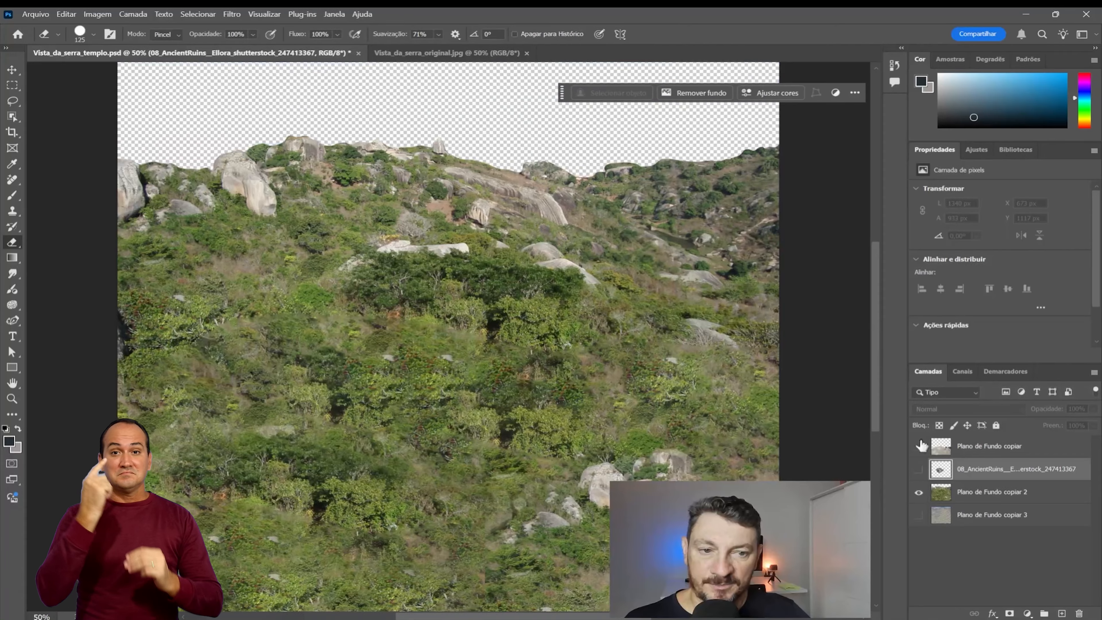
left_click_drag(875, 338, 880, 316)
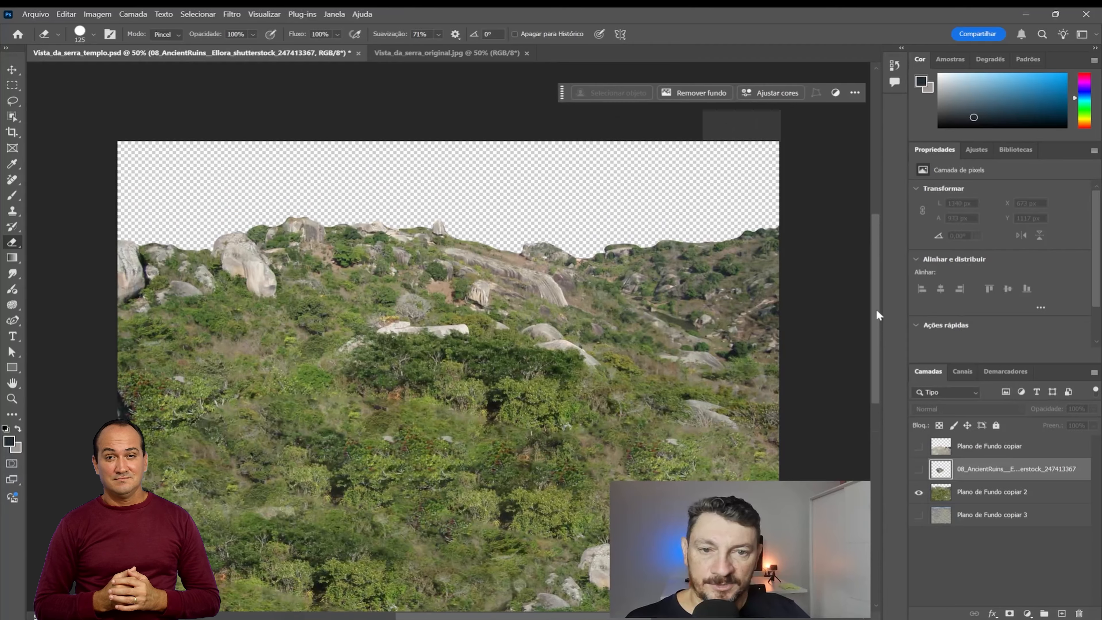
Step: Compare the vegetation with and without the distant Plano de Fundo copiar 3 background, leaving that layer visible
left_click(920, 515)
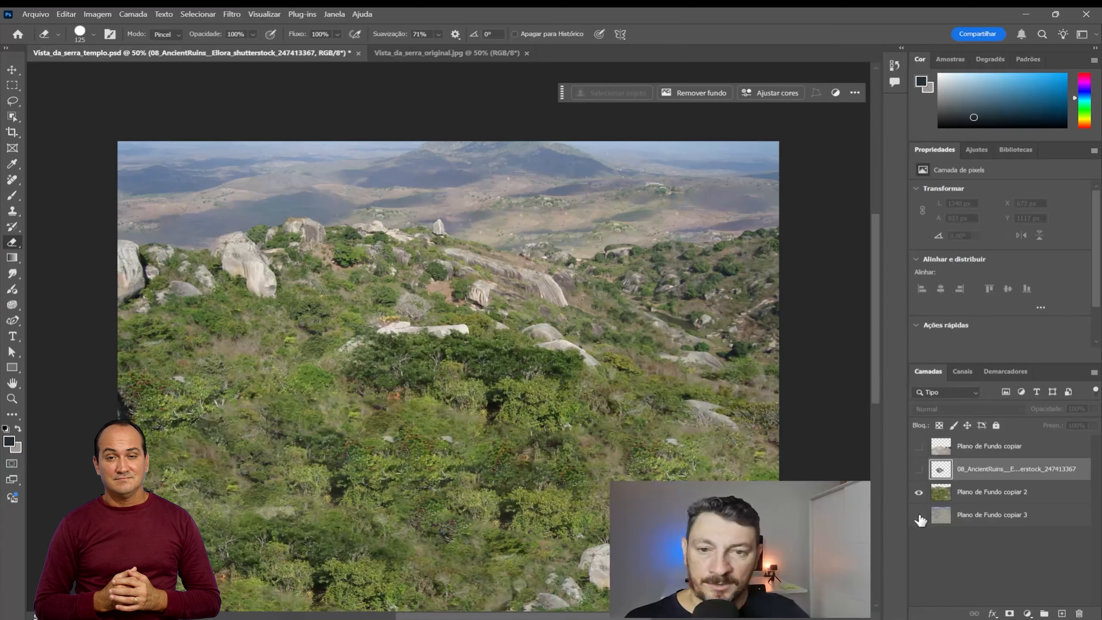
left_click(920, 515)
left_click(920, 516)
left_click(919, 516)
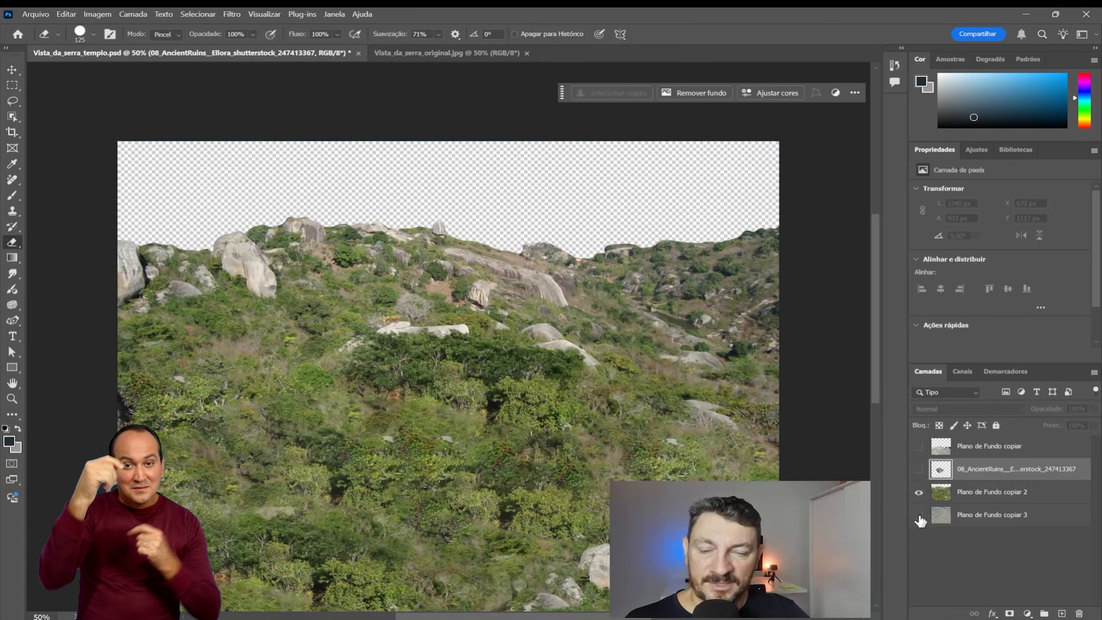
left_click(920, 516)
left_click(919, 516)
left_click(920, 516)
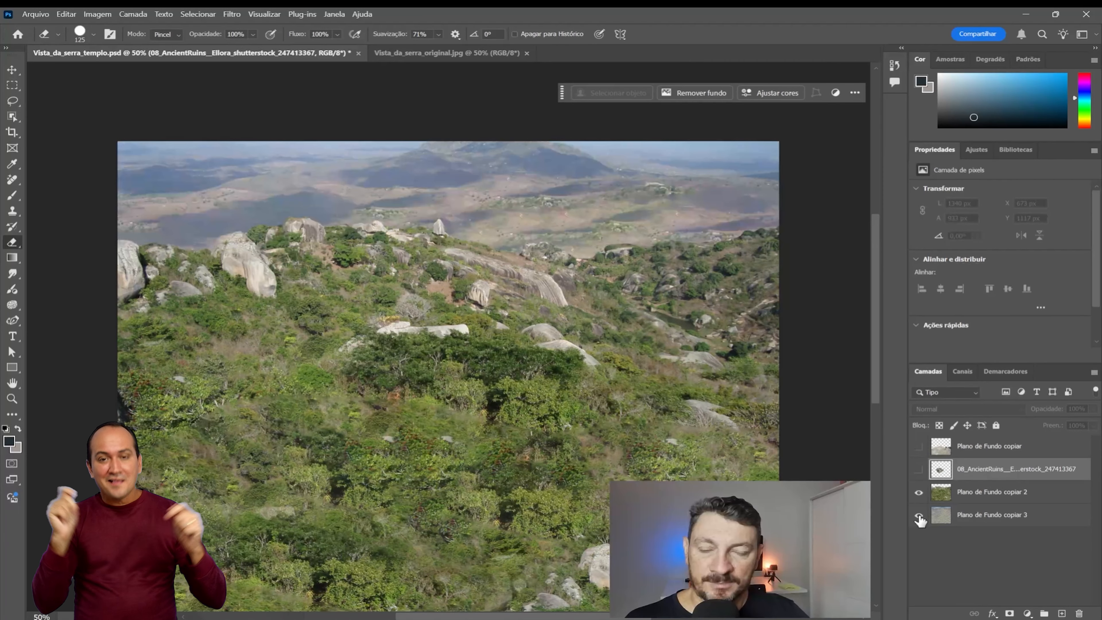
left_click(920, 516)
left_click(920, 516)
left_click(919, 516)
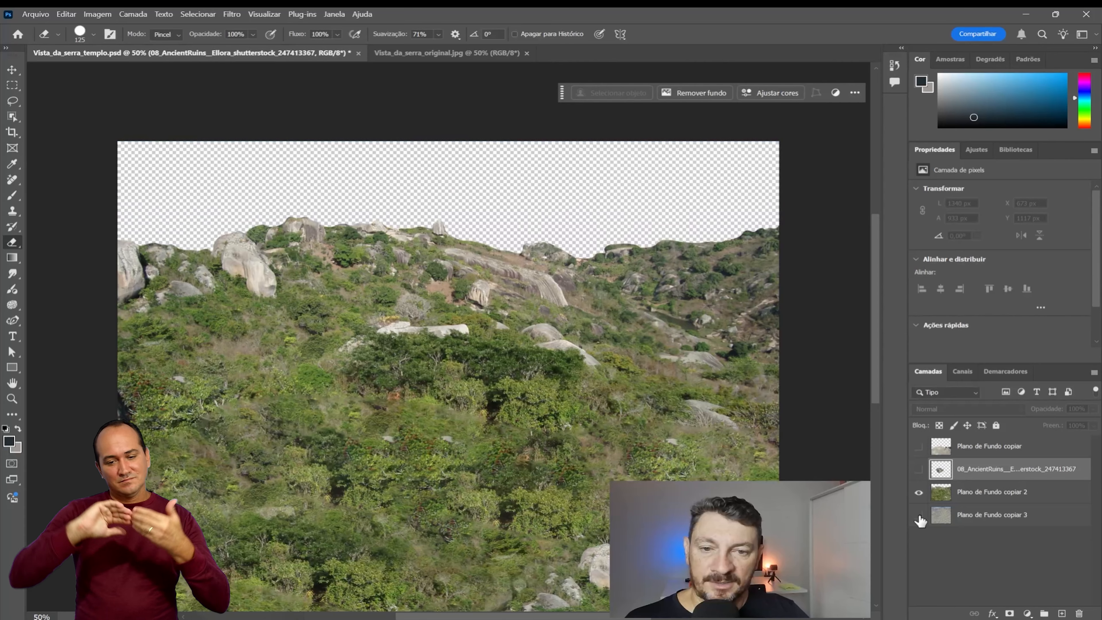
left_click(920, 516)
Step: Toggle the Plano de Fundo copiar 2 vegetation layer to inspect the filled background, leave it visible, and show the Plano de Fundo copiar rock layer
left_click(919, 497)
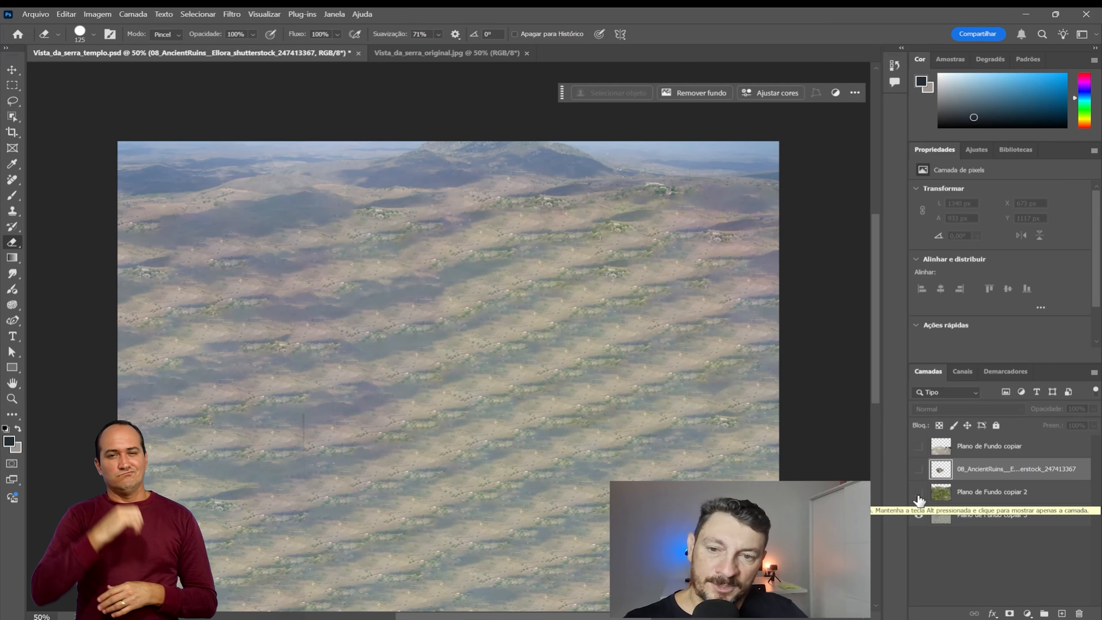
left_click(919, 497)
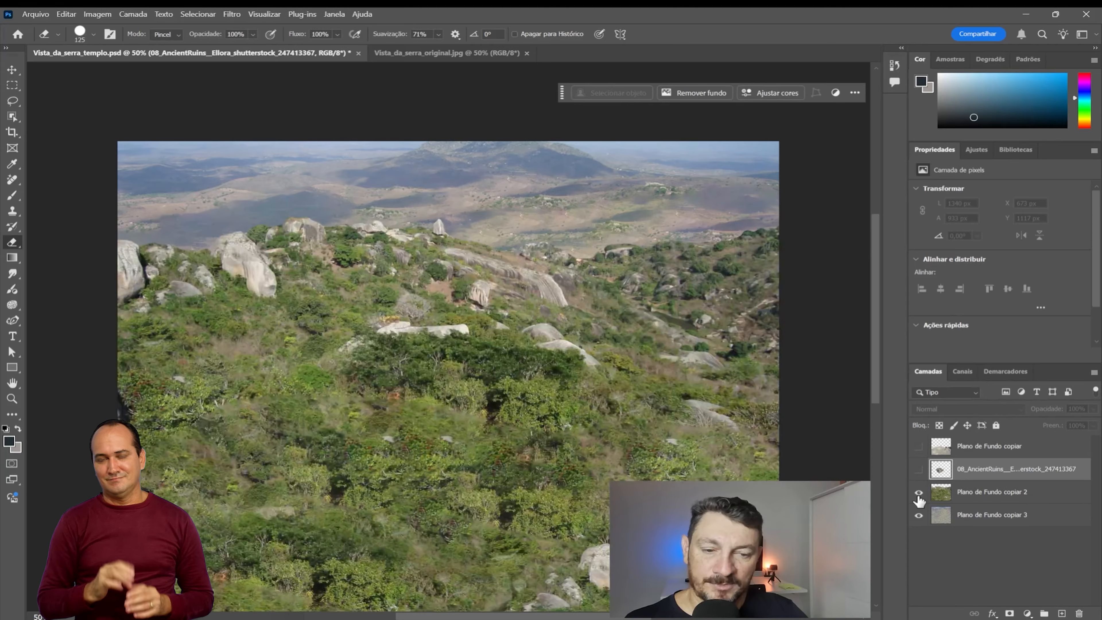
left_click(919, 497)
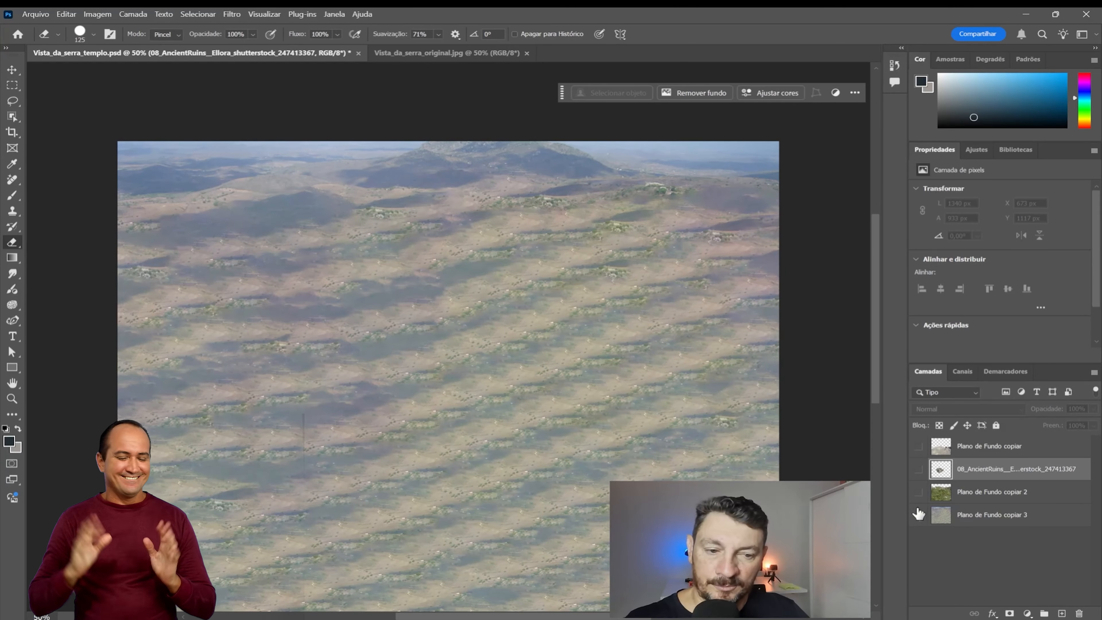
left_click(919, 493)
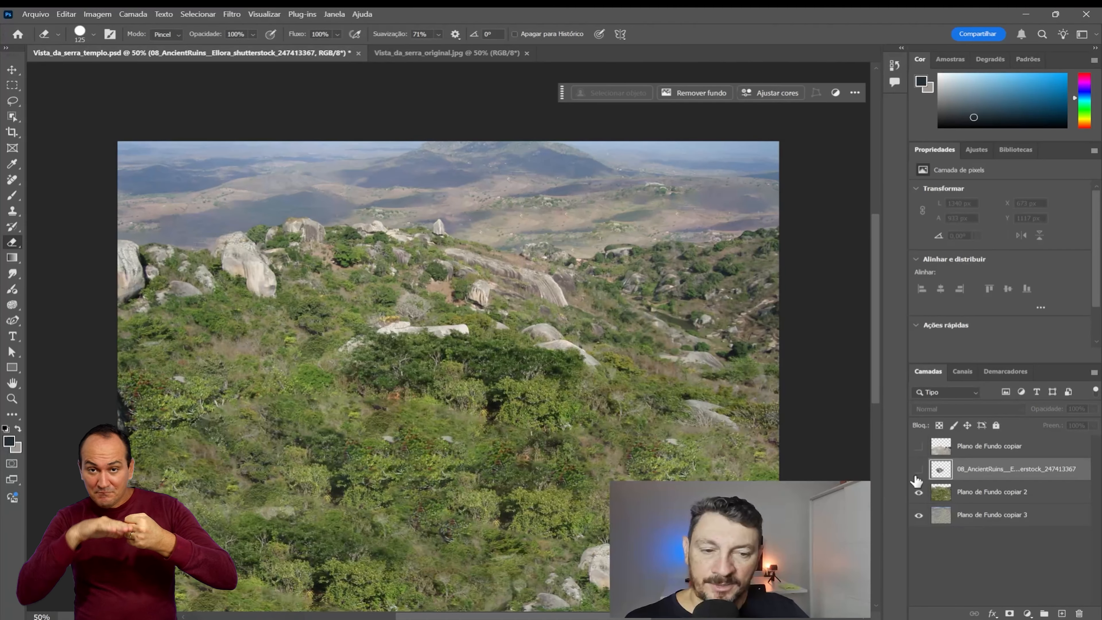
left_click(917, 447)
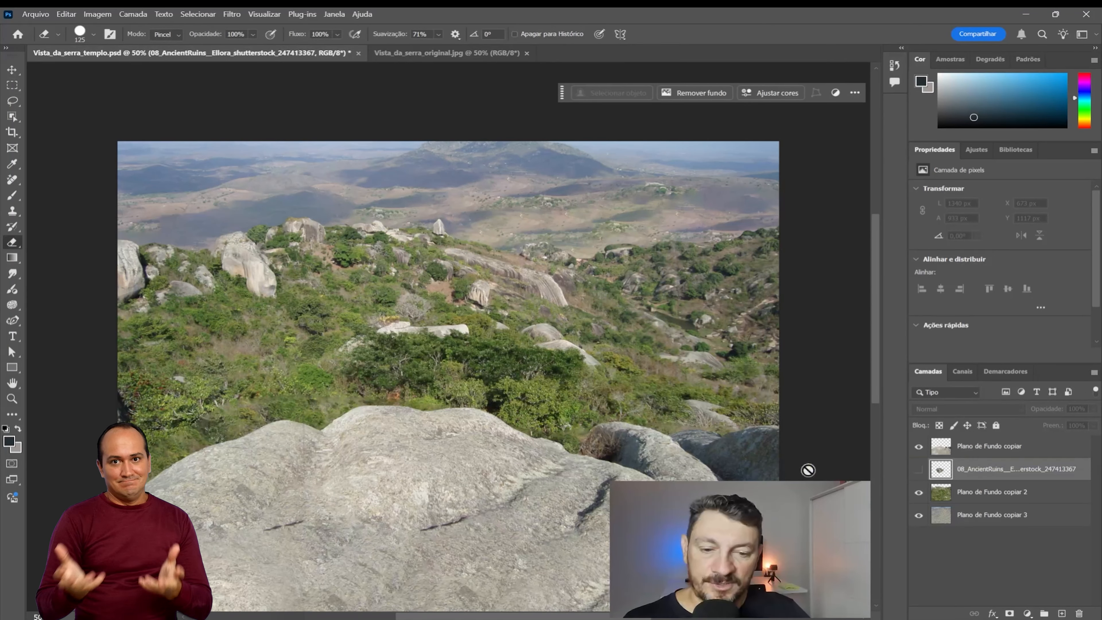
Step: Open AncientRuins_original.jpg from the Parallax folder to examine the original temple photo, close it and return to the Photoshop composition
mouse_move(594, 619)
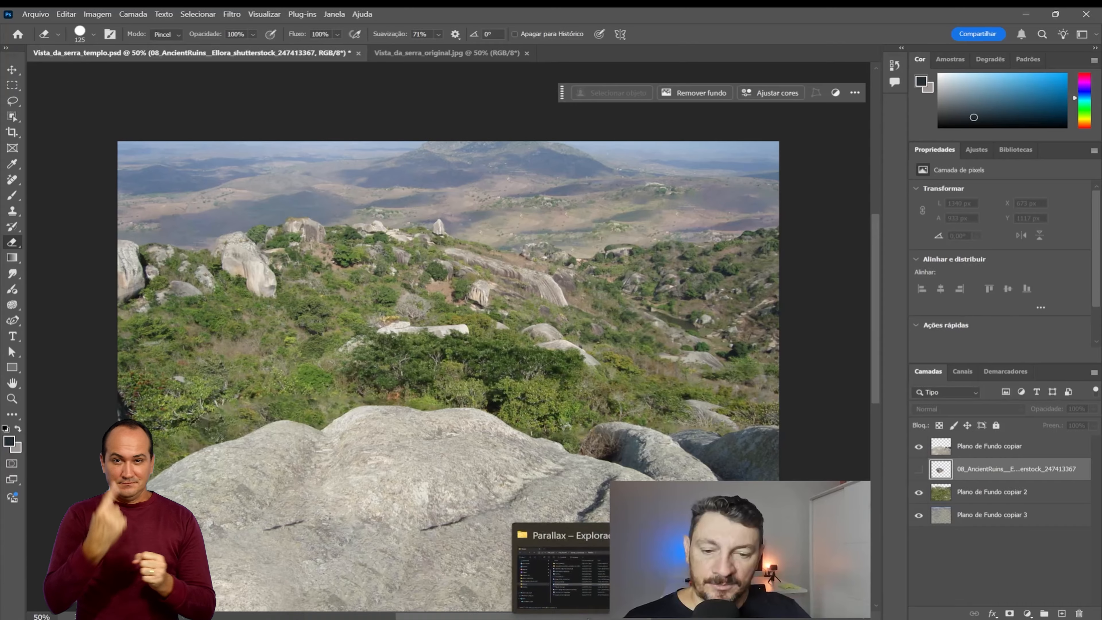
left_click(592, 599)
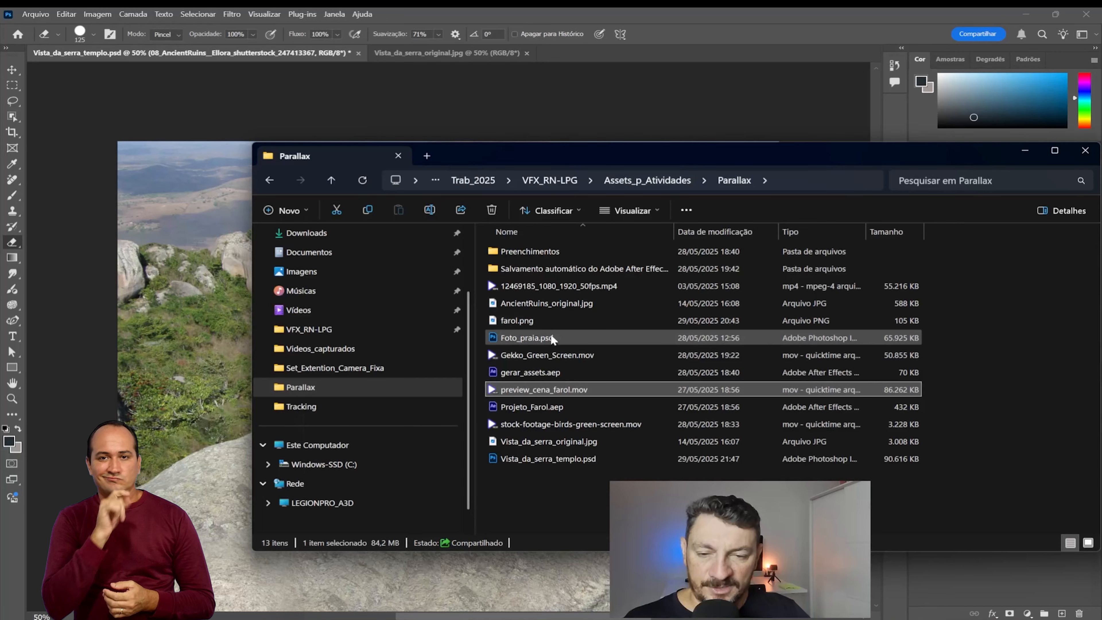
left_click(542, 303)
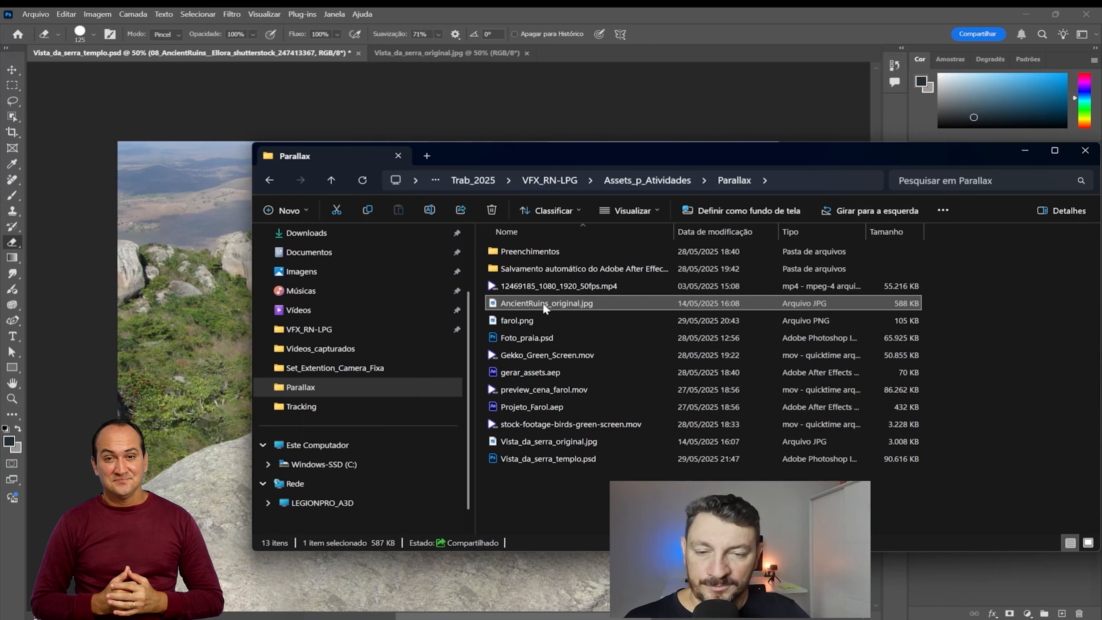
double_click(542, 302)
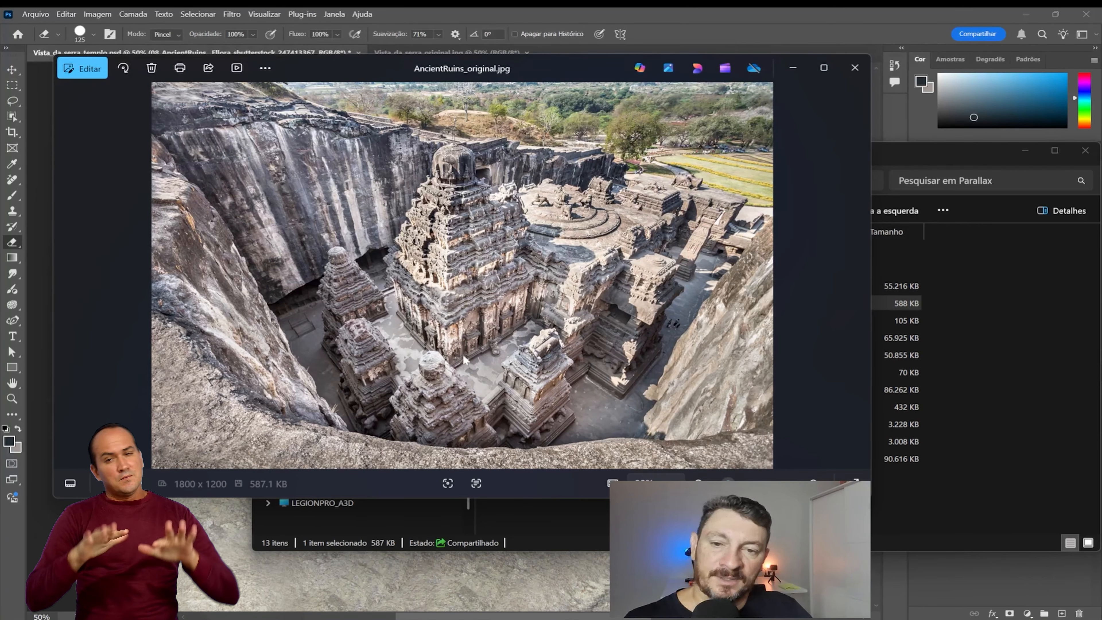
left_click(853, 69)
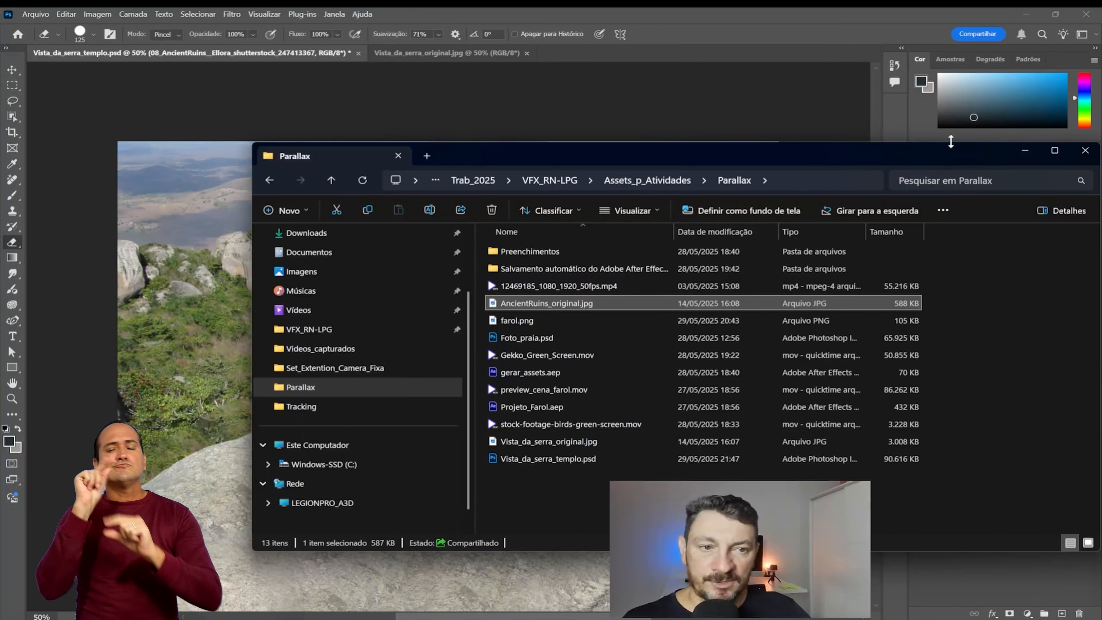
left_click(1025, 150)
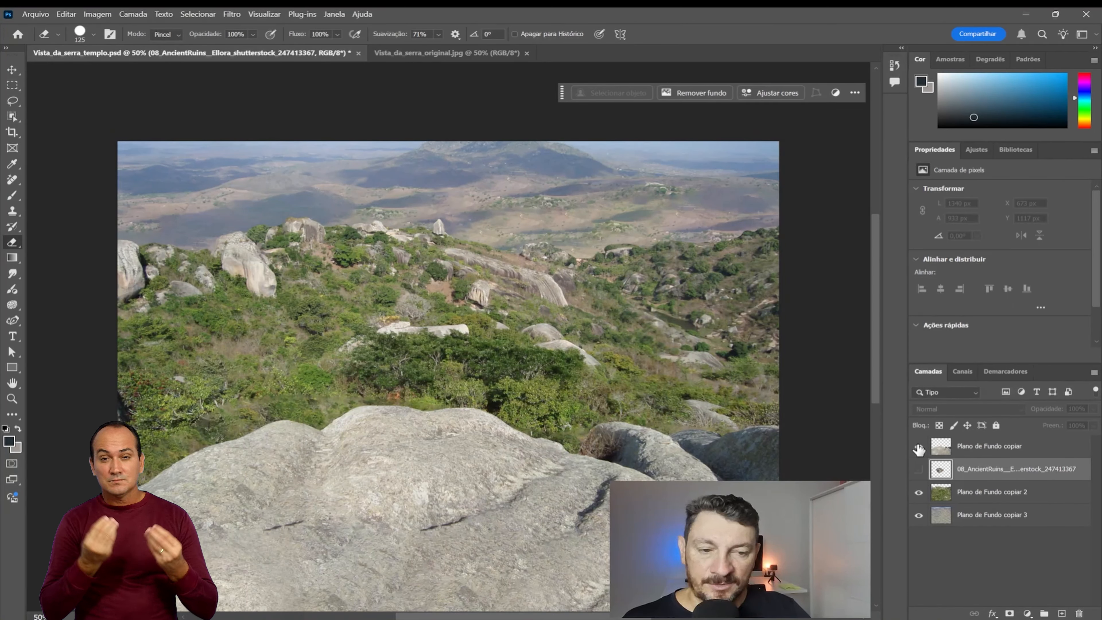
Step: Show the AncientRuins layer, comparing the scene with and without the temple behind the foreground rock
left_click(918, 470)
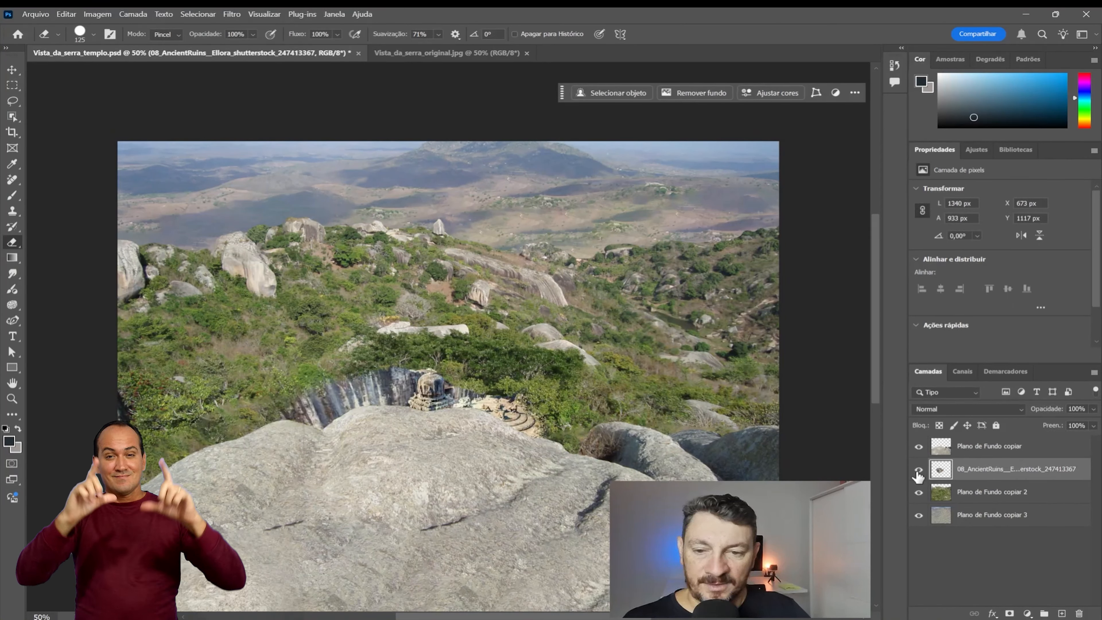
left_click(918, 470)
left_click(918, 470)
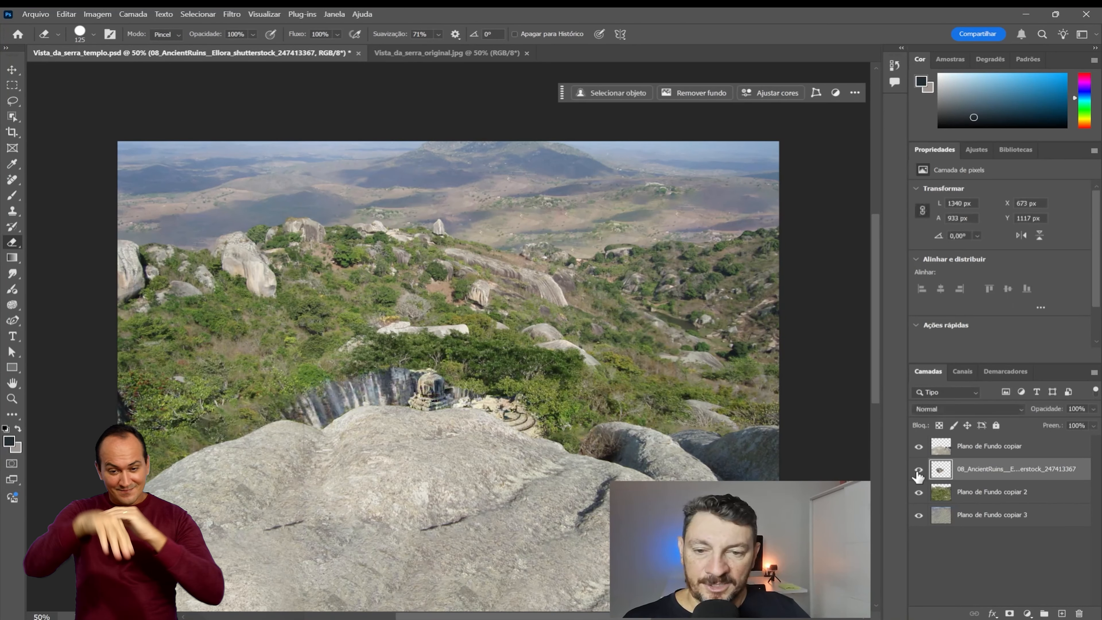
Step: Hide the foreground rock layer, compare the AncientRuins temple on and off against the vegetation, and show the rock again
left_click(919, 447)
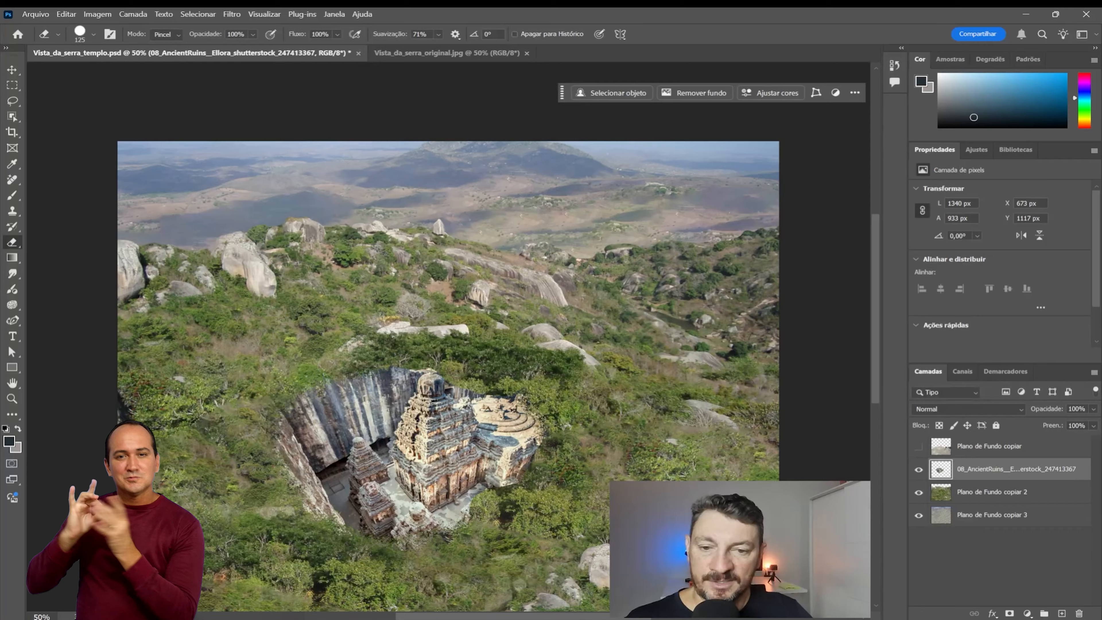
left_click(919, 469)
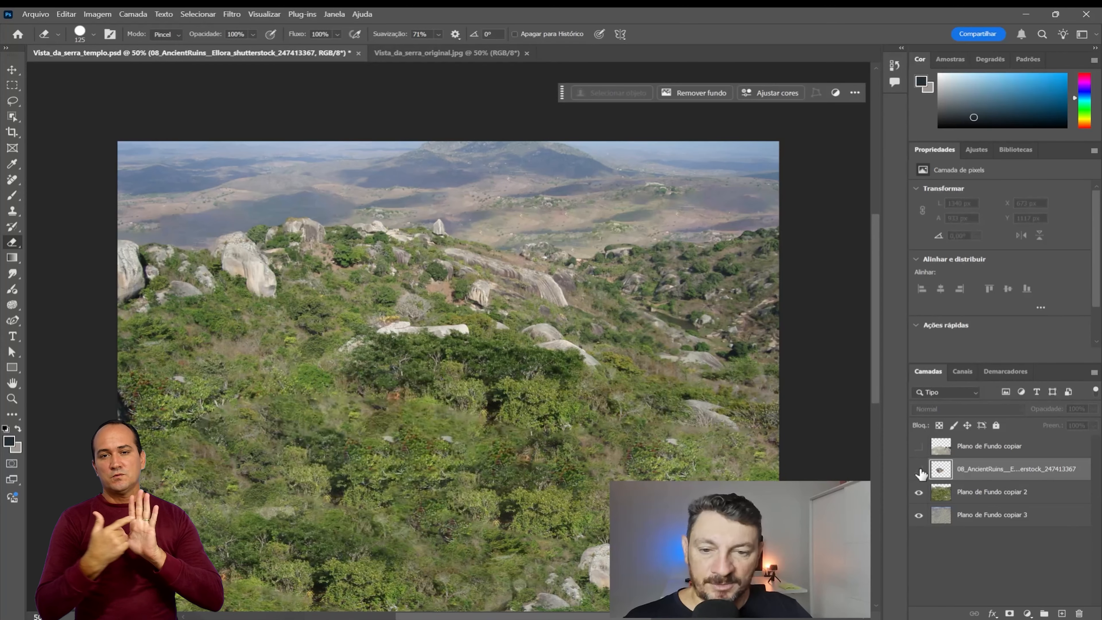
left_click(919, 470)
left_click(919, 469)
left_click(919, 470)
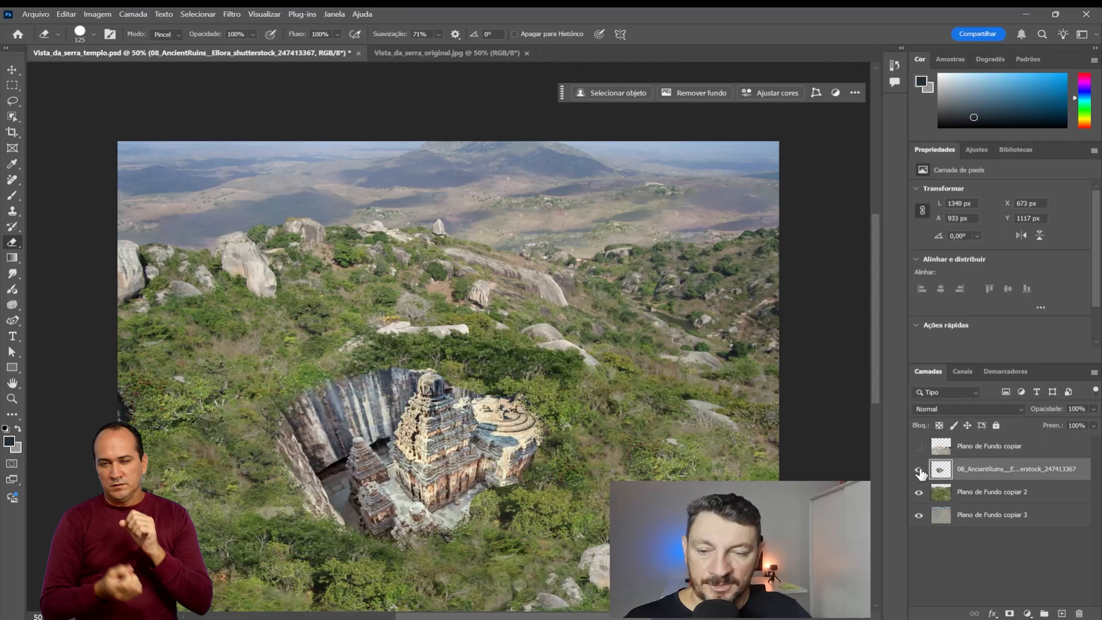
left_click(919, 470)
left_click(919, 470)
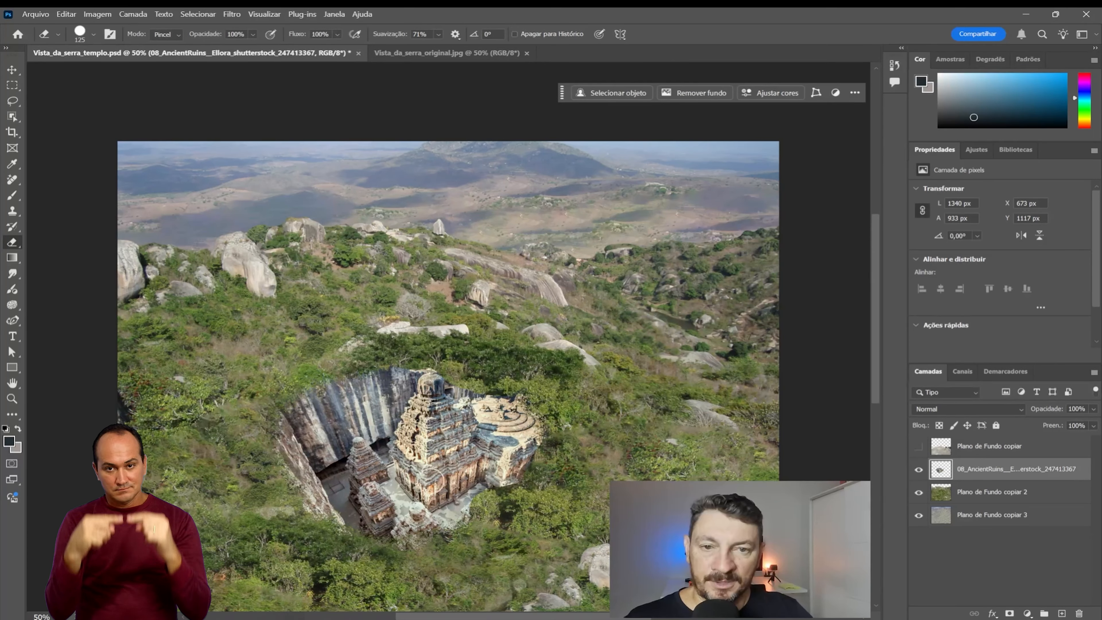
left_click(918, 447)
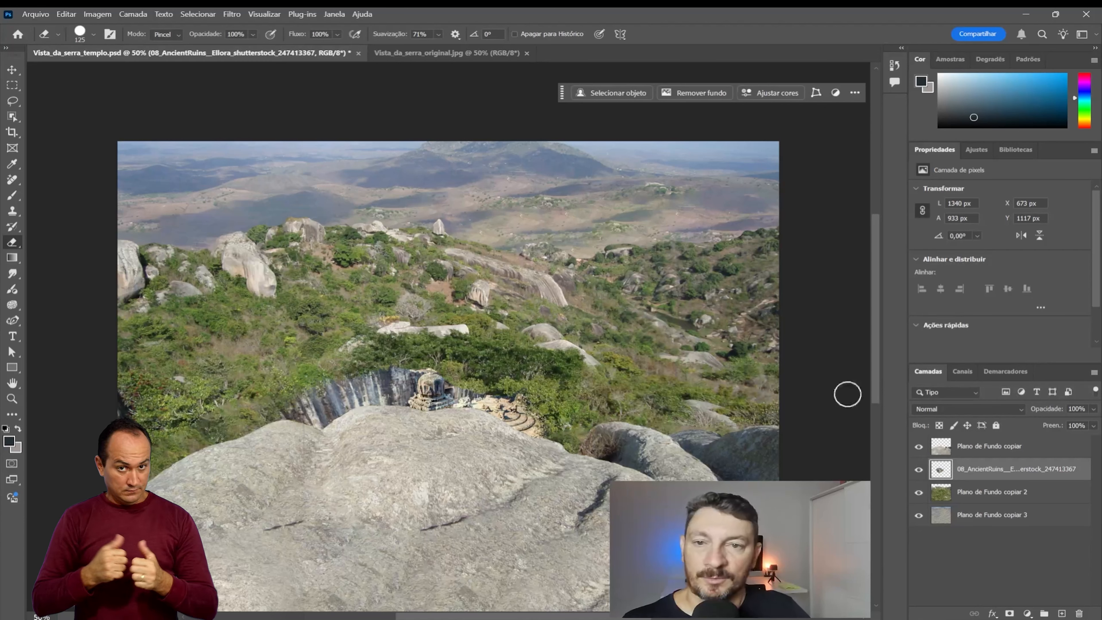
Step: In Vista_da_serra_original.jpg, erase the large shadow at the foreground rock's lower edge with the Remove tool
left_click(425, 53)
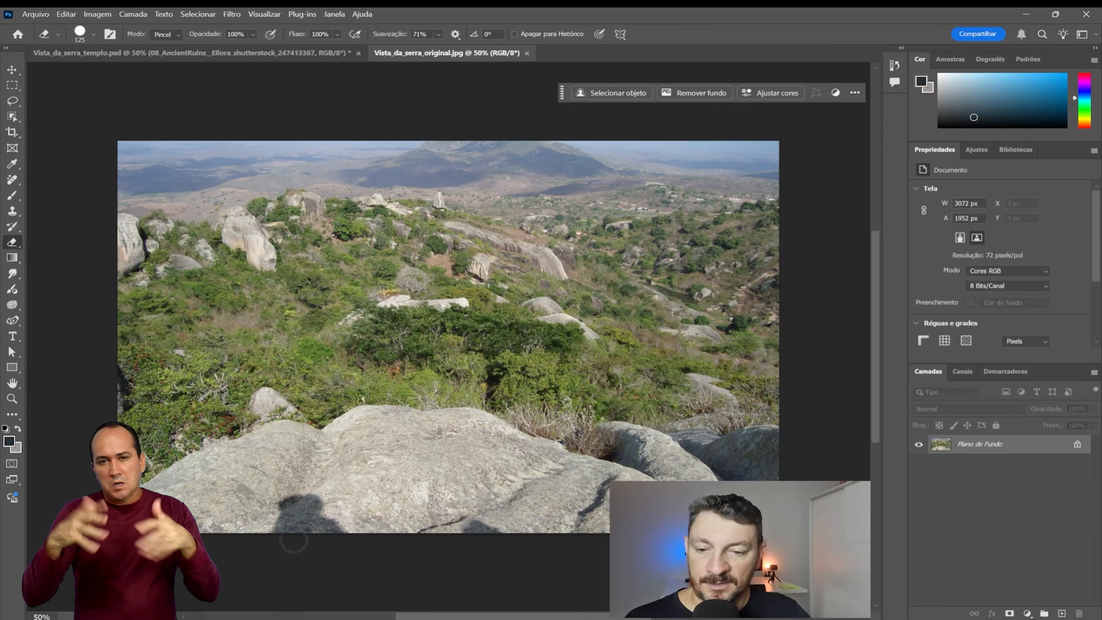
left_click(13, 183)
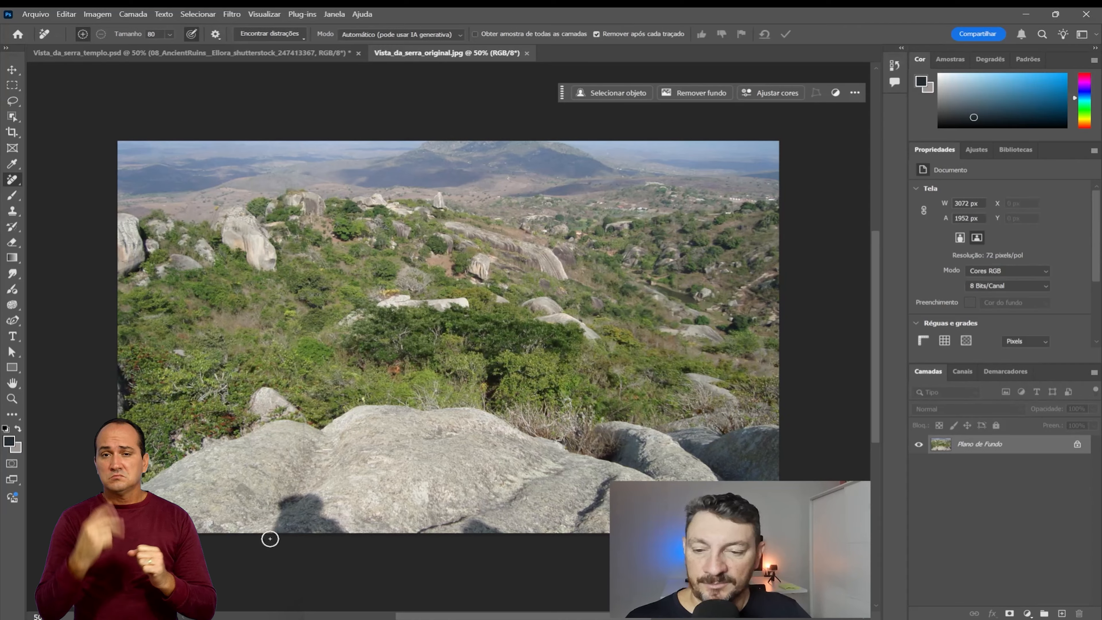
mouse_move(270, 539)
left_mouse_down()
mouse_move(279, 504)
mouse_move(310, 500)
mouse_move(346, 531)
mouse_move(285, 527)
mouse_move(321, 530)
mouse_move(305, 515)
mouse_move(313, 521)
left_mouse_up()
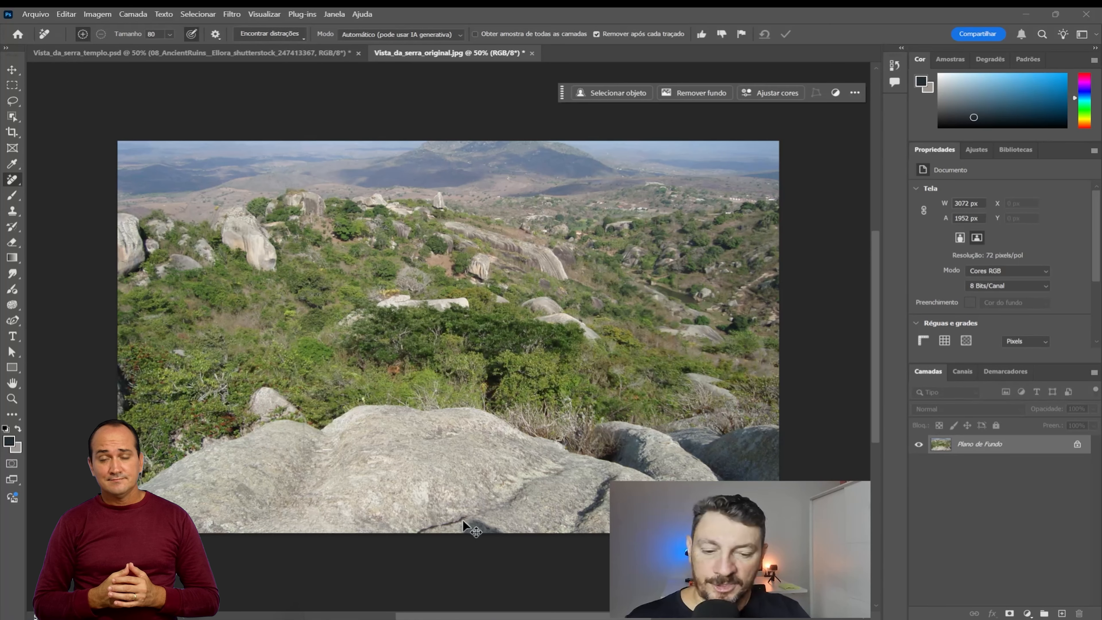
Step: Remove the small remaining dark shadow beside the crack at the foreground rock's bottom edge
key("ctrl+plus")
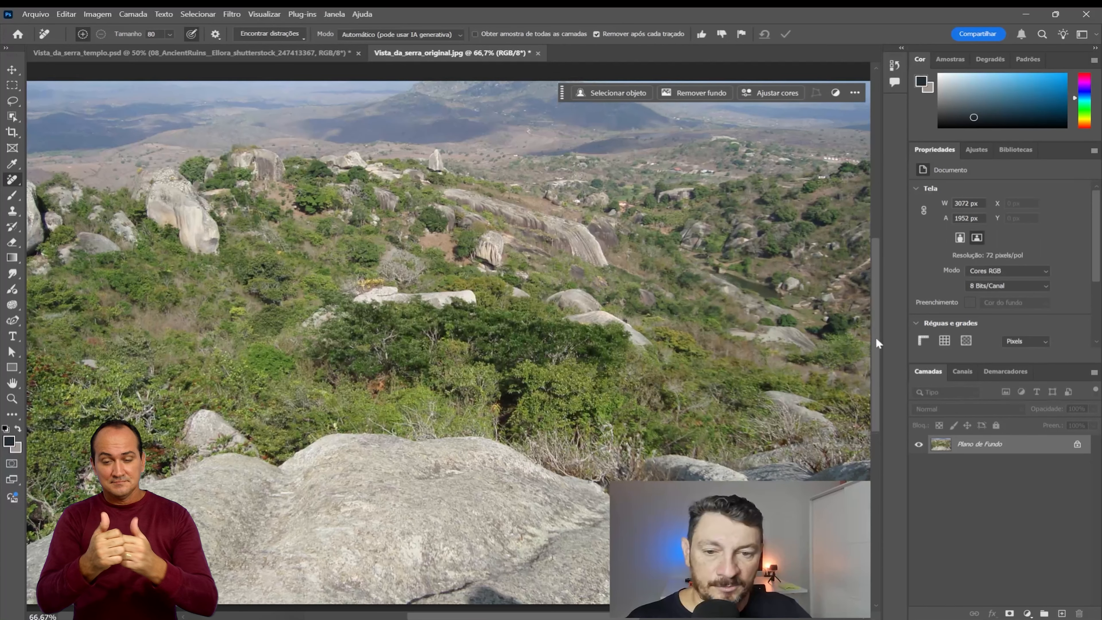
left_click_drag(876, 336, 880, 374)
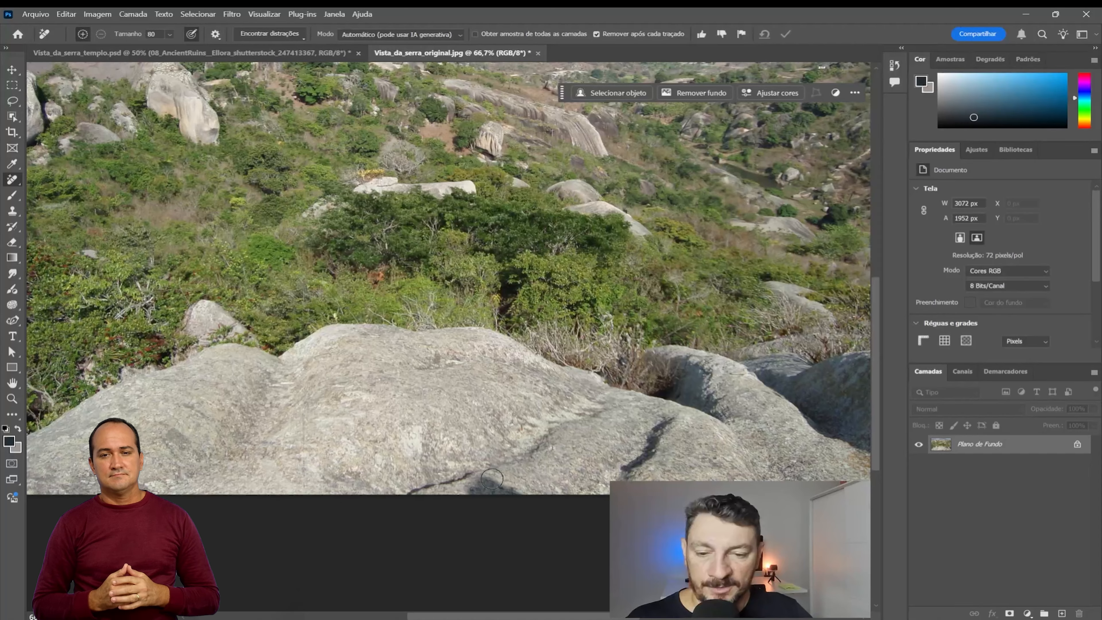
mouse_move(492, 478)
left_mouse_down()
mouse_move(471, 490)
mouse_move(511, 504)
mouse_move(495, 483)
left_mouse_up()
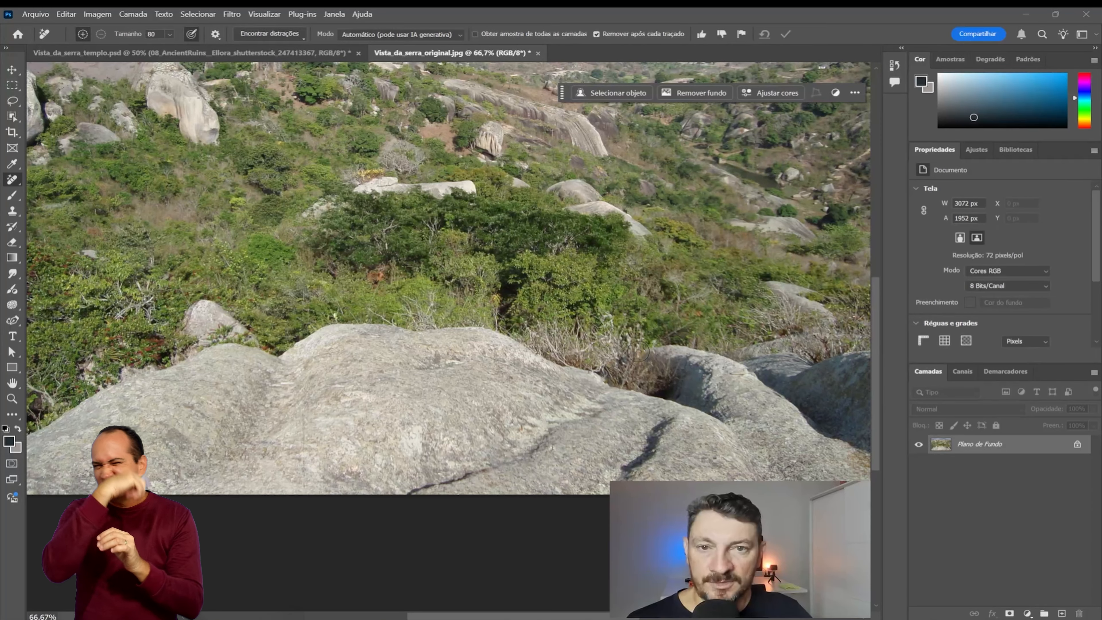
Step: In Vista_da_serra_templo.psd, isolate the foreground rock by hiding the AncientRuins, Plano de Fundo copiar 2 and Plano de Fundo copiar 3 layers
left_click(289, 53)
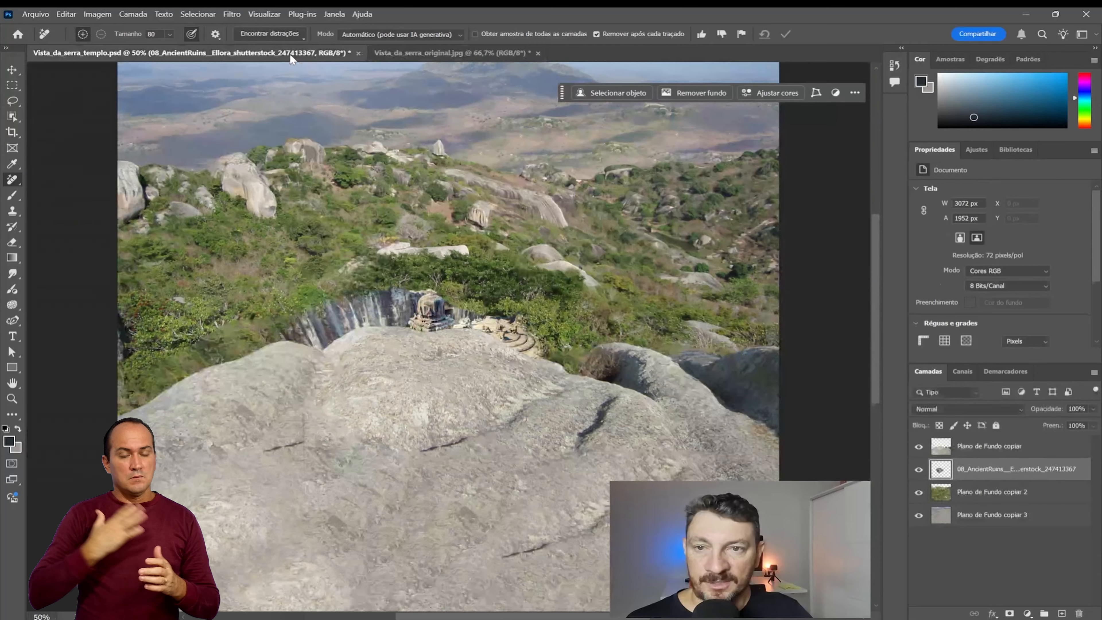
left_click(919, 470)
left_click(918, 492)
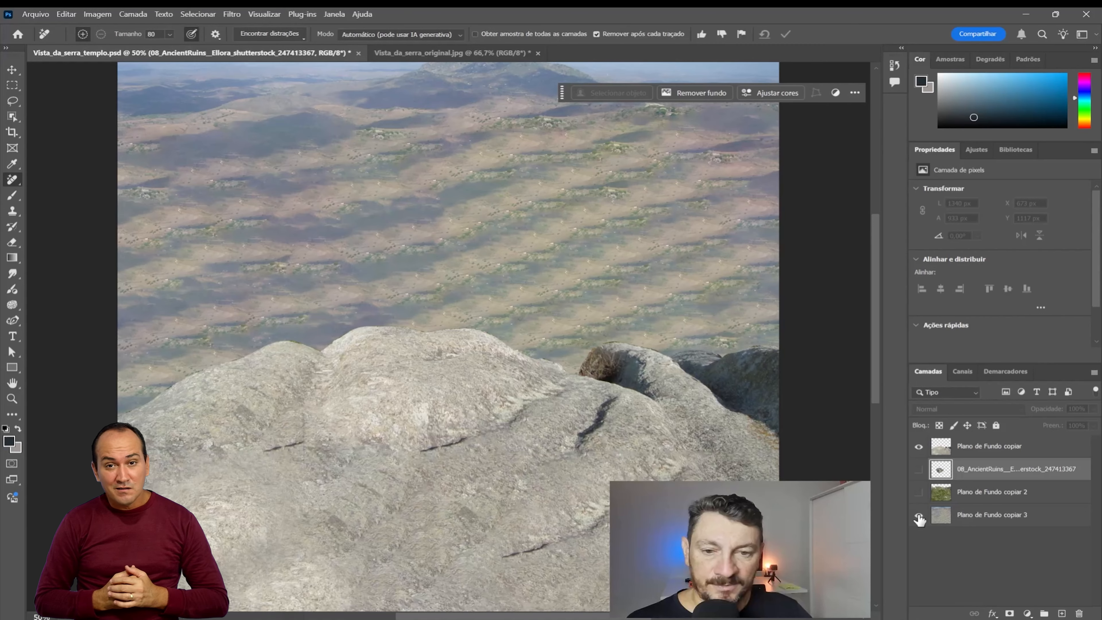
left_click(918, 514)
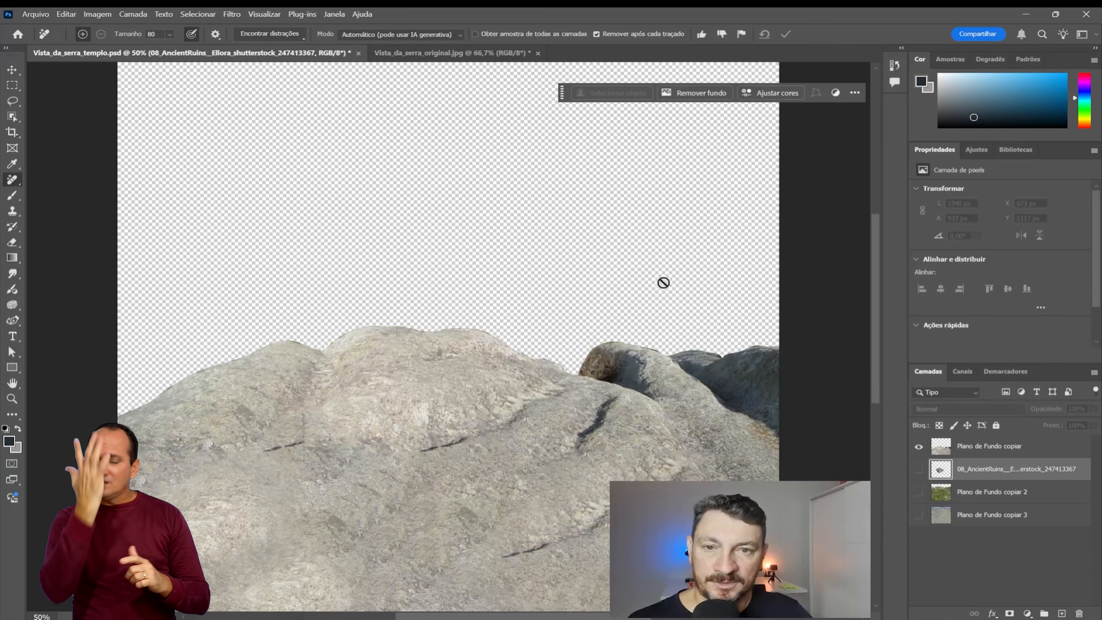
Step: In Vista_da_serra_original.jpg, lasso the dry bushes between the foreground rocks and replace them using Generative Fill with the prompt "pedra"
left_click(419, 54)
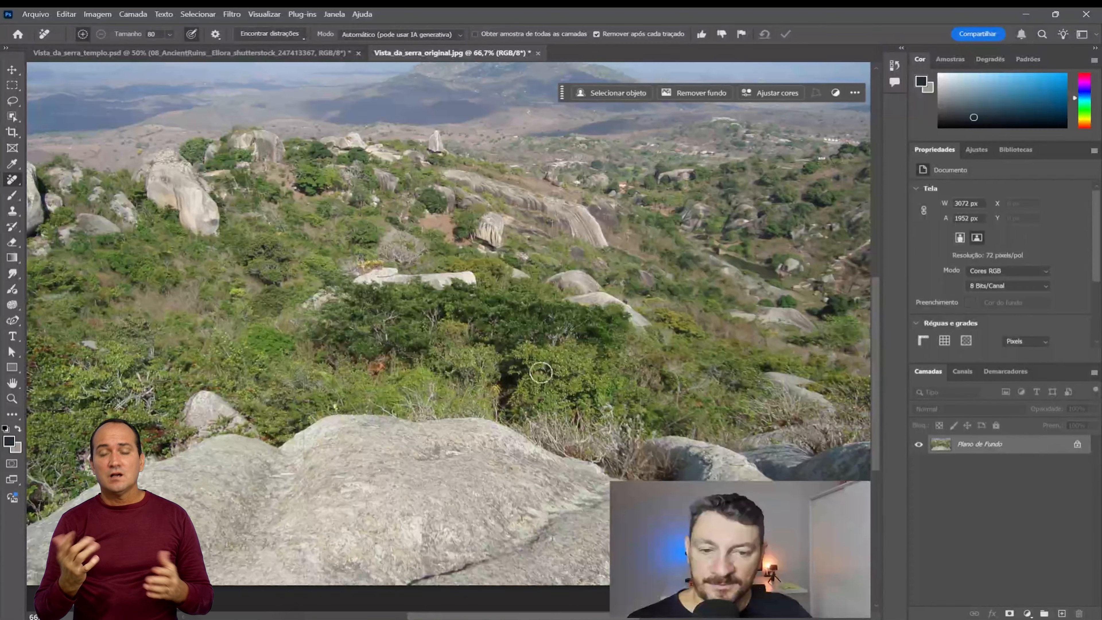
left_click(12, 101)
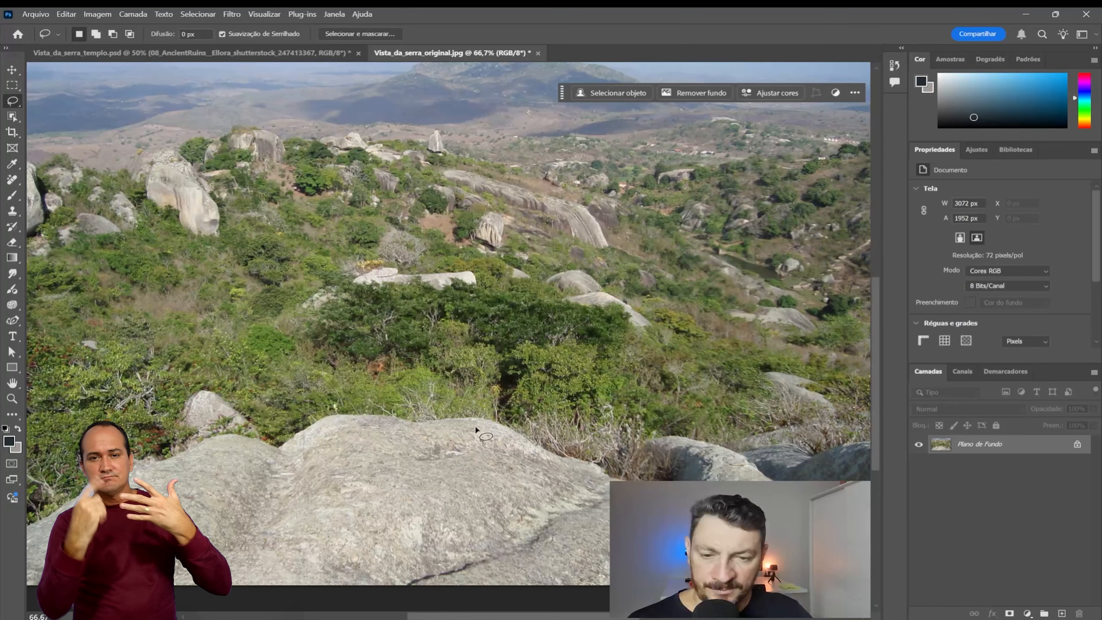
mouse_move(479, 422)
left_mouse_down()
mouse_move(657, 510)
mouse_move(716, 506)
mouse_move(719, 466)
mouse_move(689, 436)
mouse_move(585, 414)
mouse_move(484, 418)
left_mouse_up()
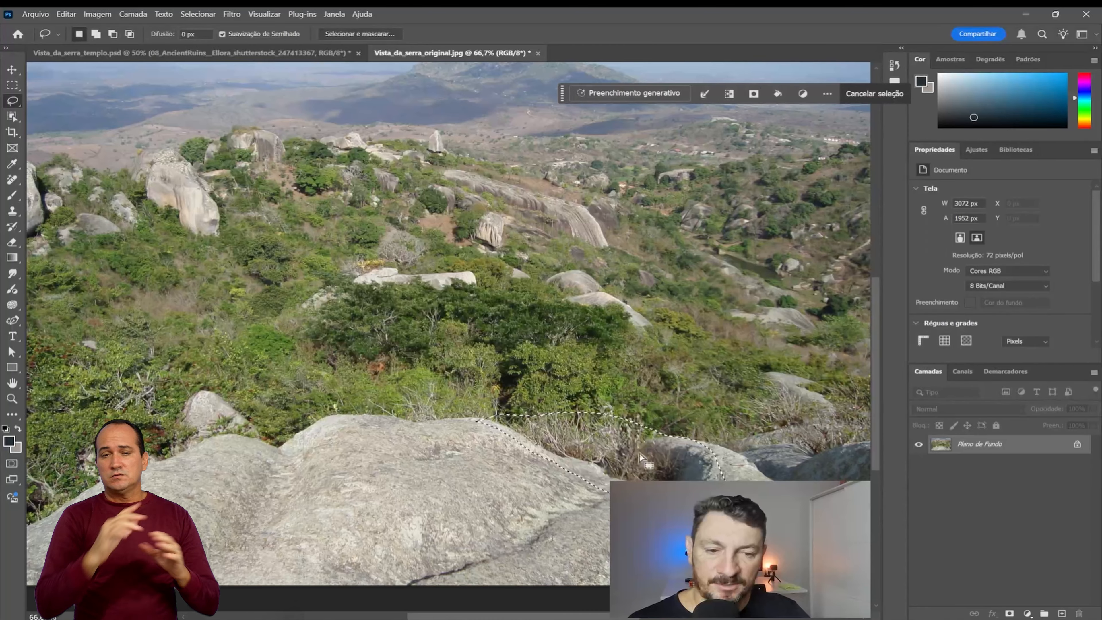
left_click(606, 91)
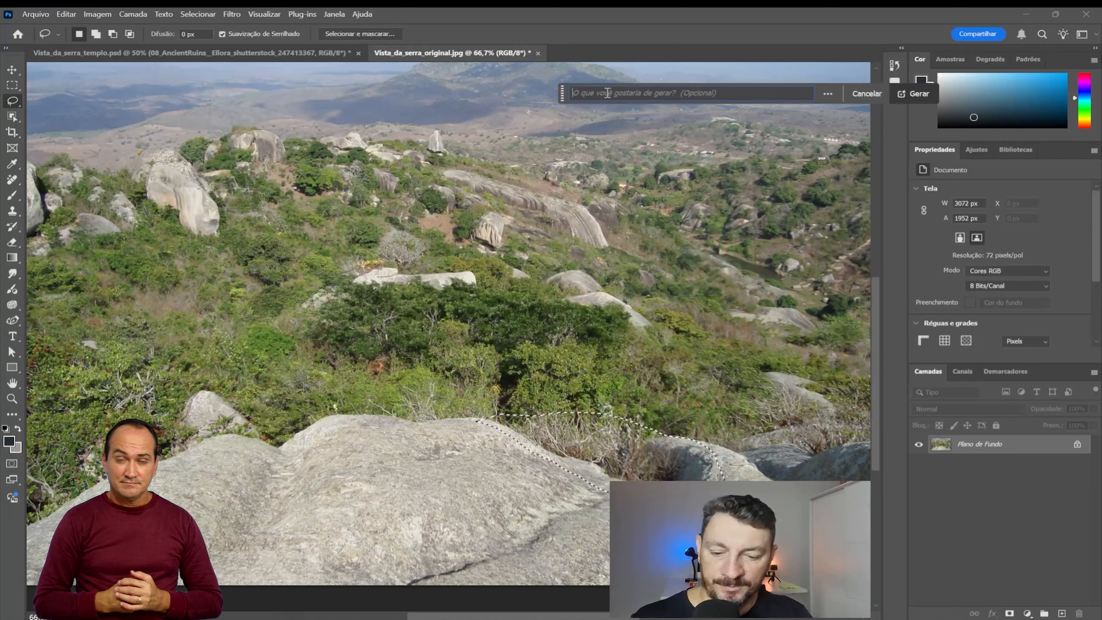
type("pedra")
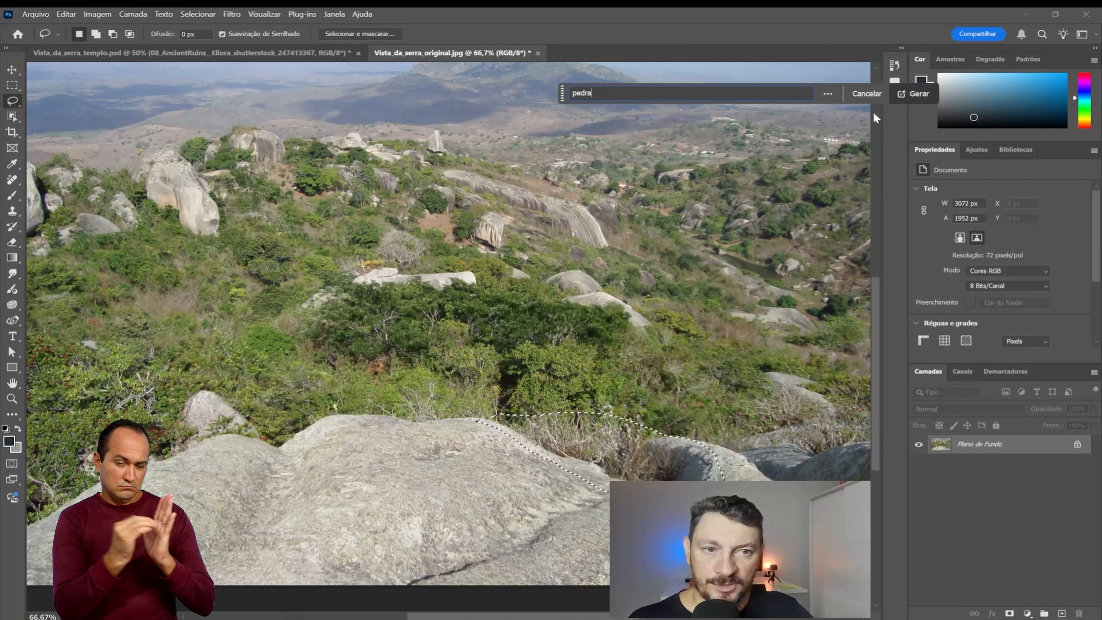
left_click(920, 95)
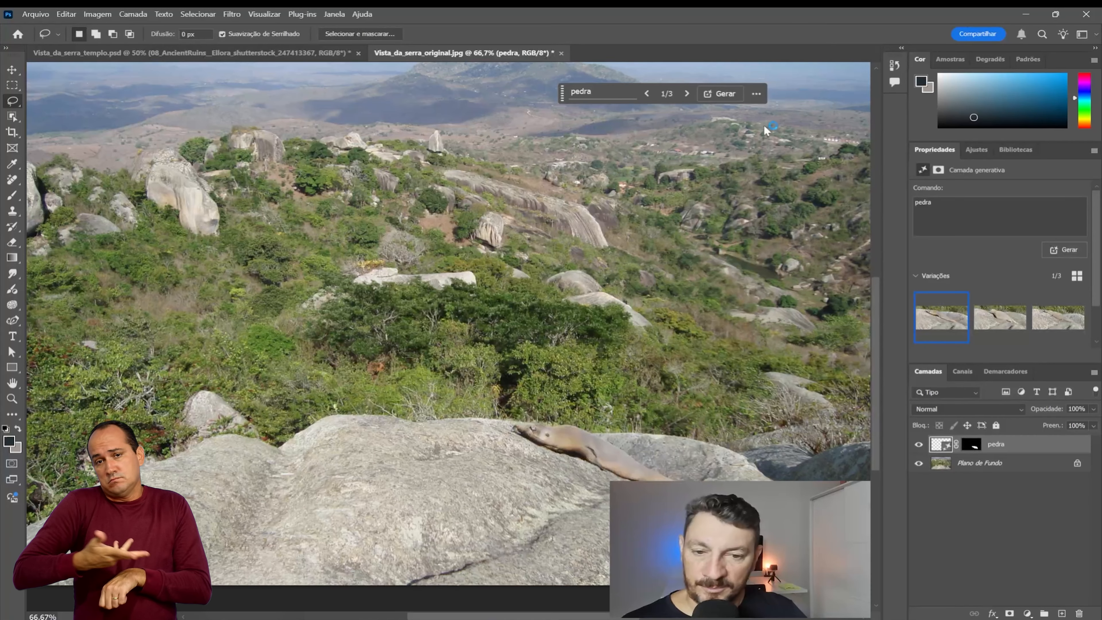
Step: Compare the generated pedra variations on the foreground rock and return to the first one
mouse_move(993, 314)
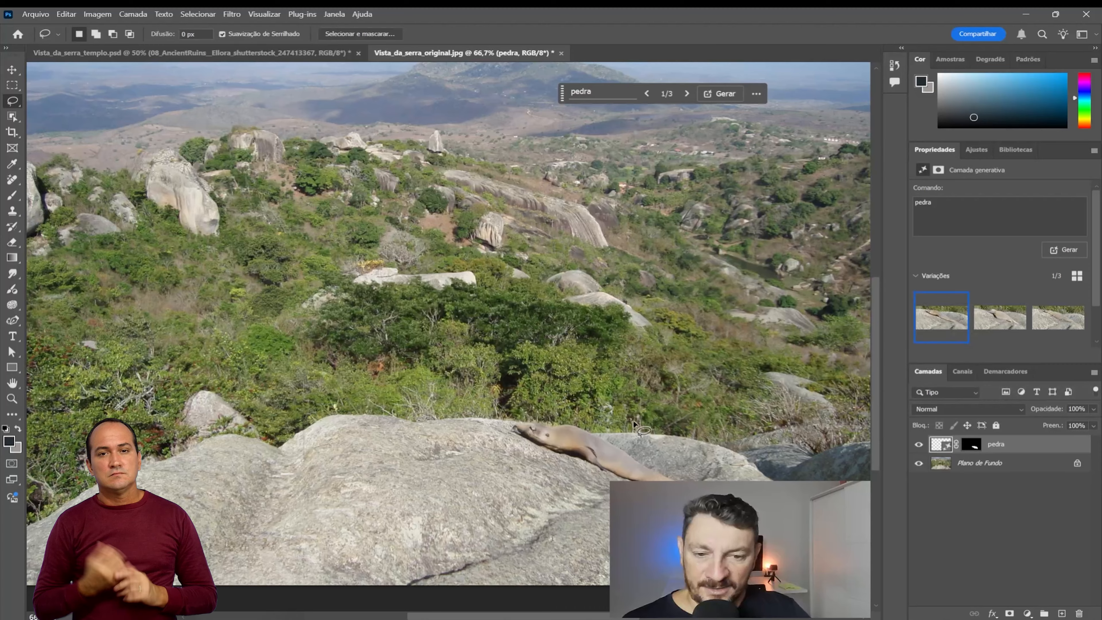
left_click(1058, 318)
left_click(1015, 319)
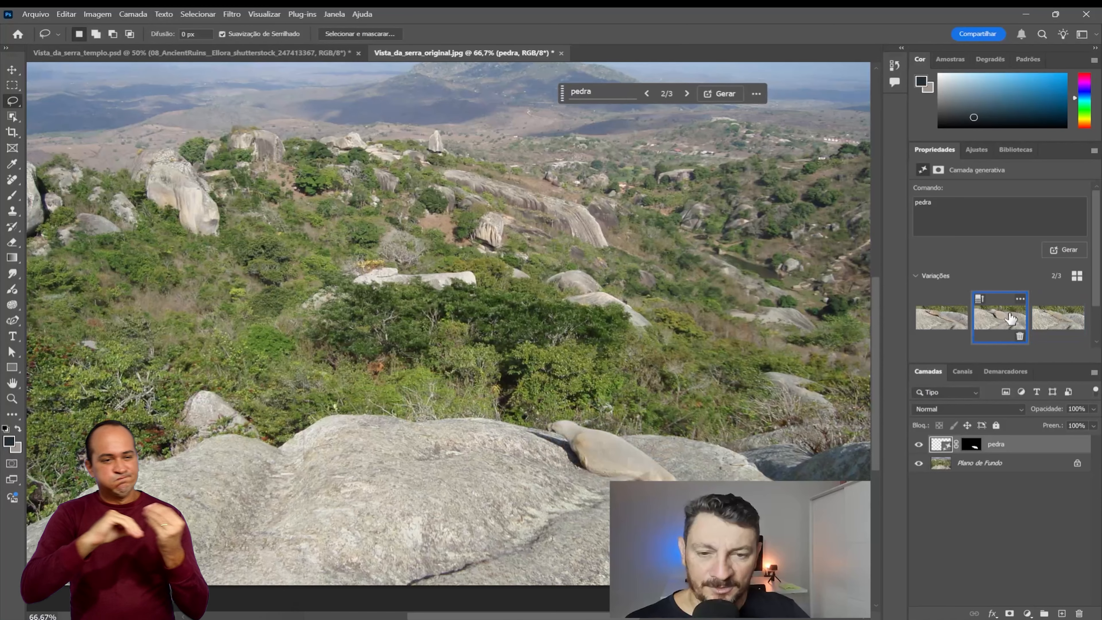
left_click(945, 320)
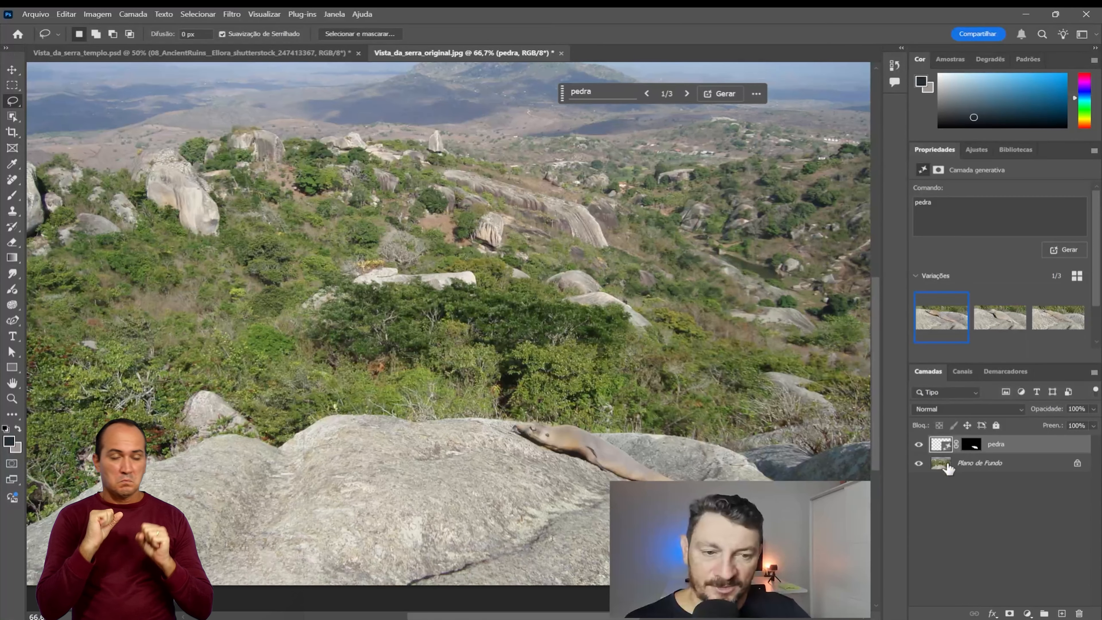
Step: Duplicate the Plano de Fundo layer and merge the copy with the pedra generative layer
left_click(956, 468)
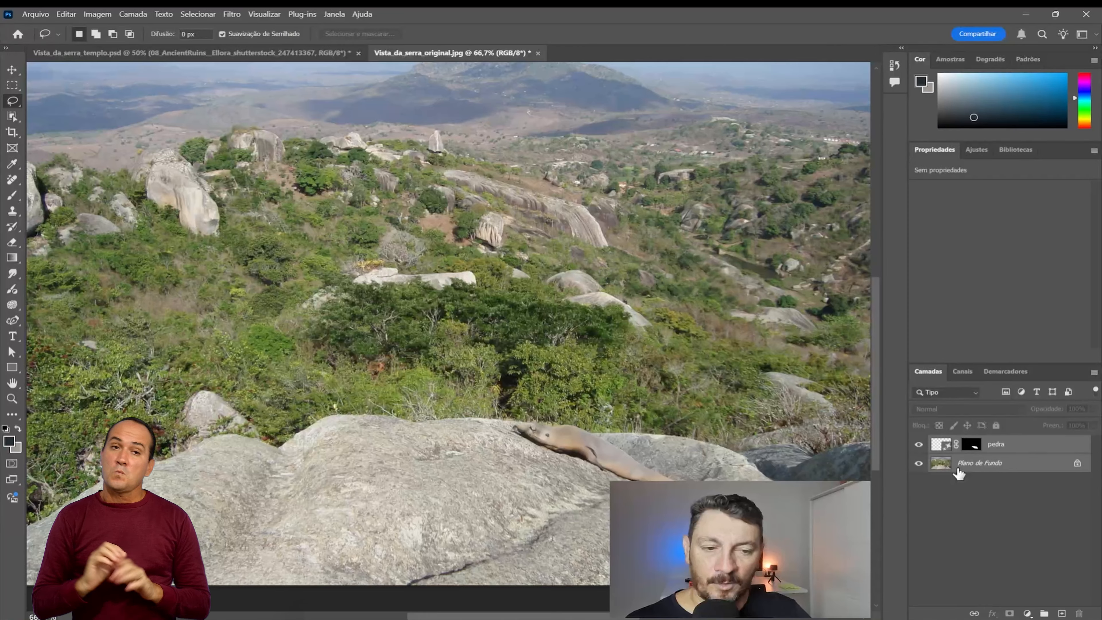
left_click(971, 494)
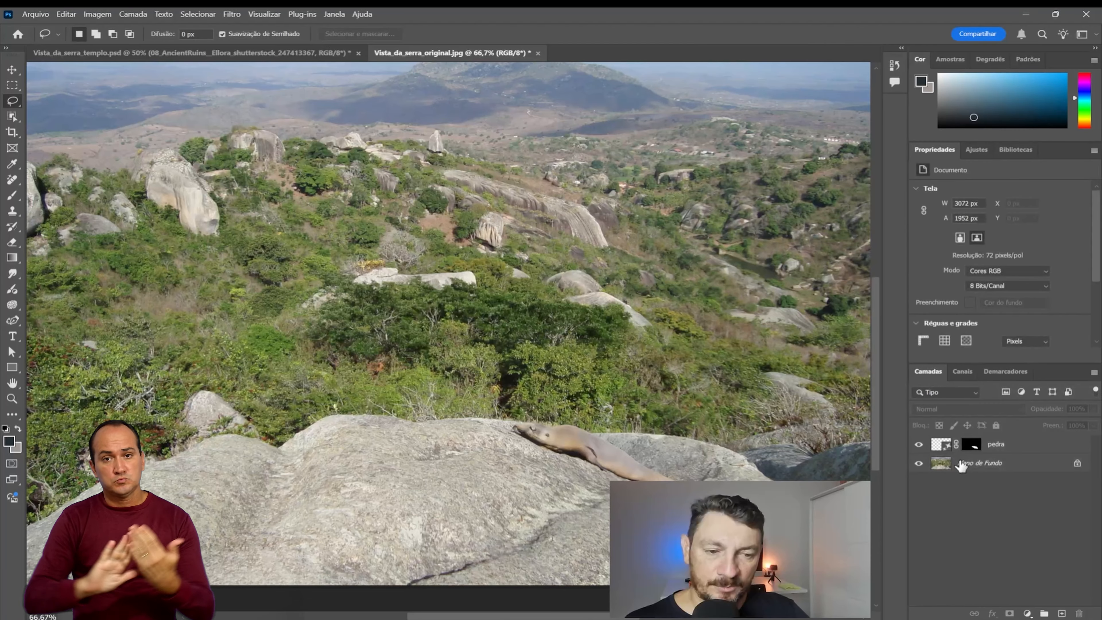
left_click_drag(961, 465, 1062, 613)
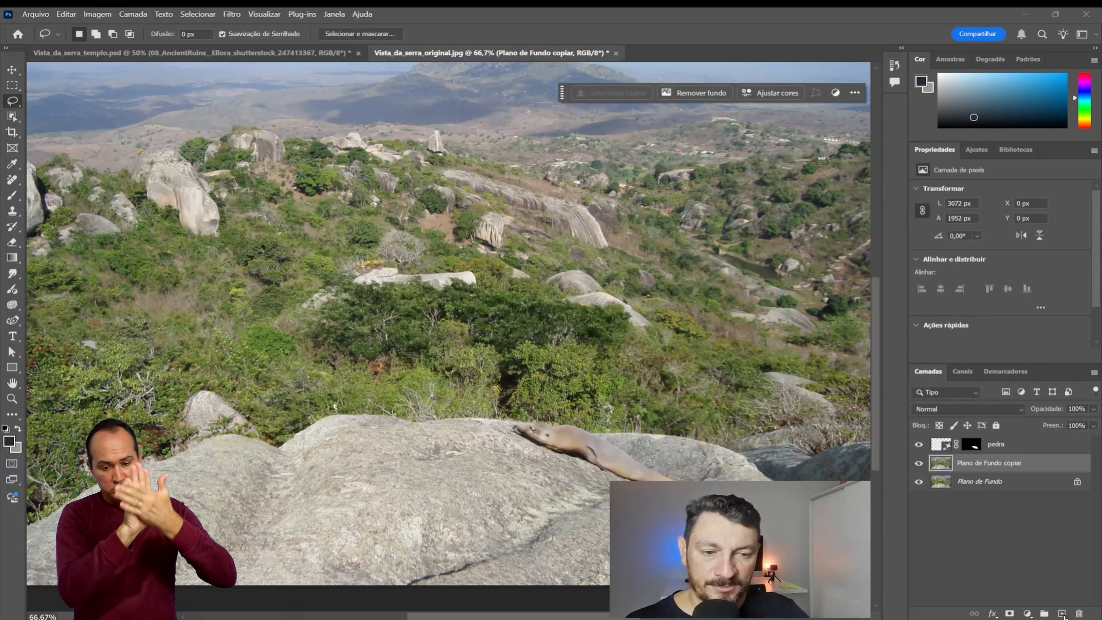
left_click(997, 450, "ctrl")
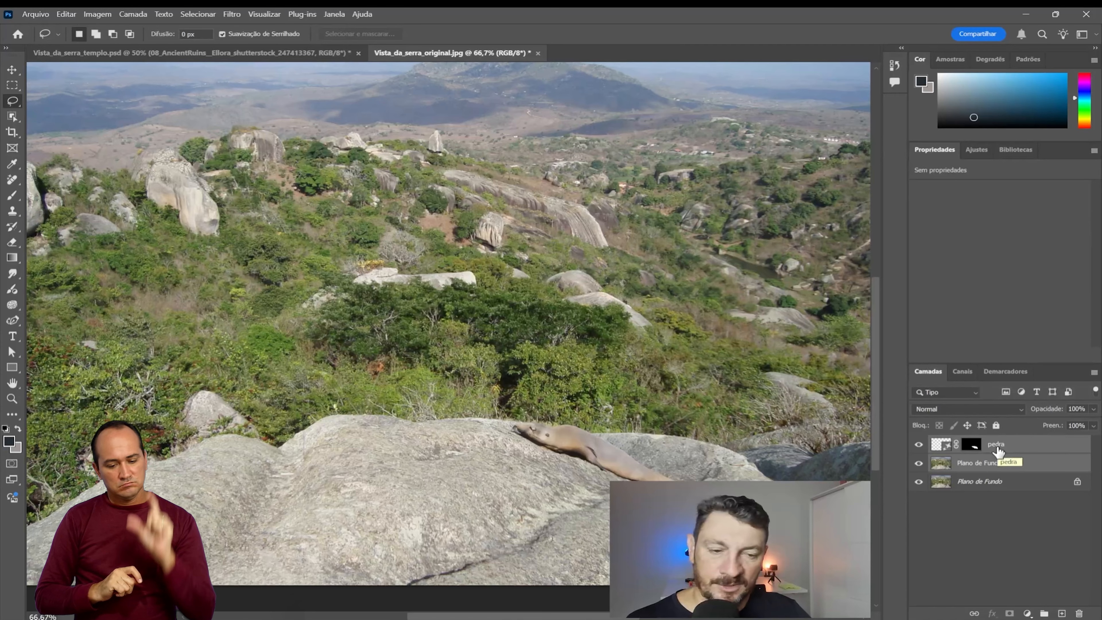
key("ctrl+e")
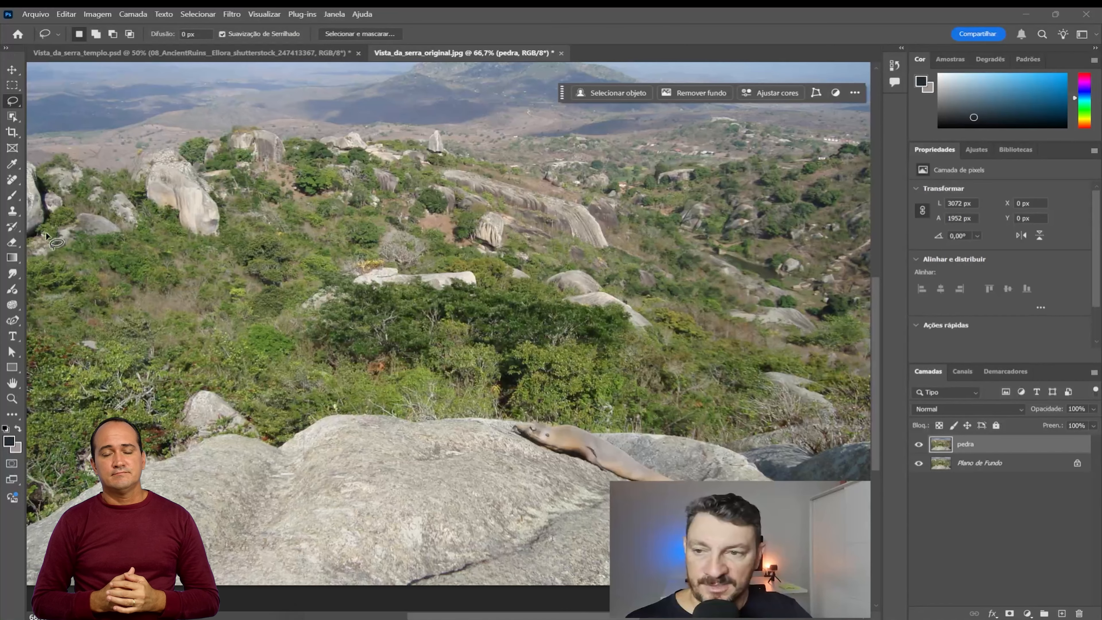
Step: Erase the smooth brown shape generated on the foreground rock's upper edge with the Remove tool
left_click(11, 185)
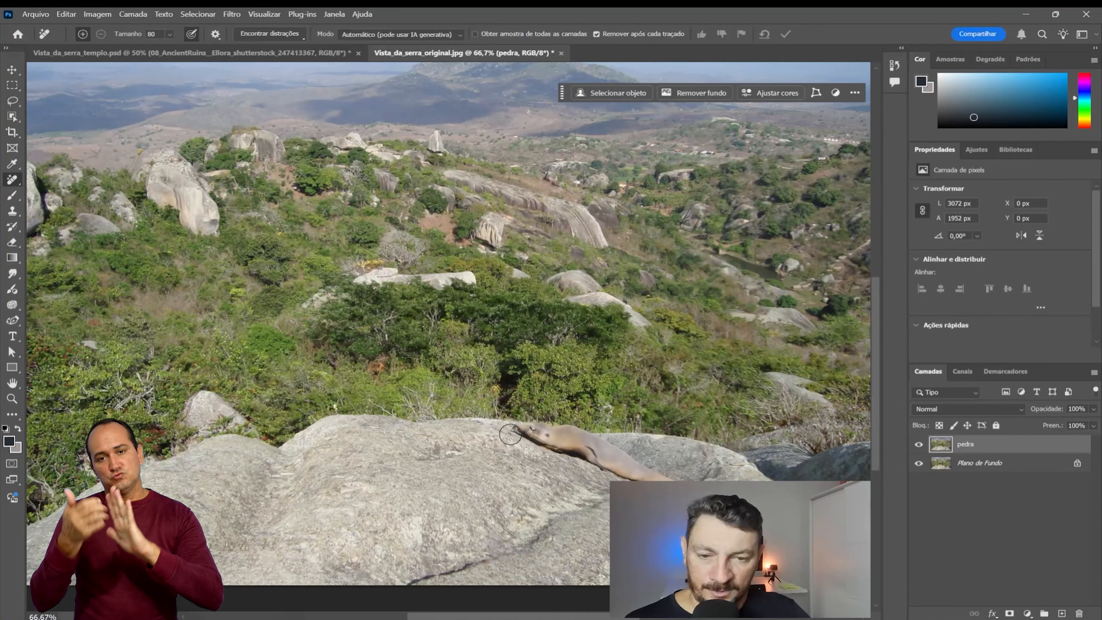
mouse_move(505, 436)
left_mouse_down()
mouse_move(579, 440)
mouse_move(679, 488)
mouse_move(528, 442)
mouse_move(621, 472)
left_mouse_up()
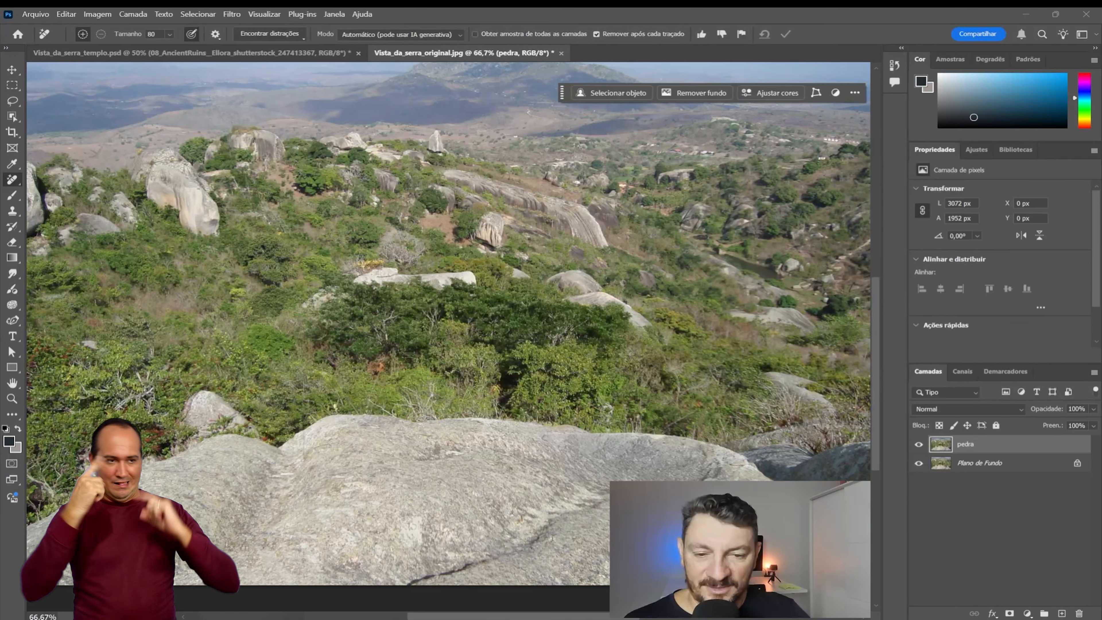
left_click_drag(578, 443, 551, 436)
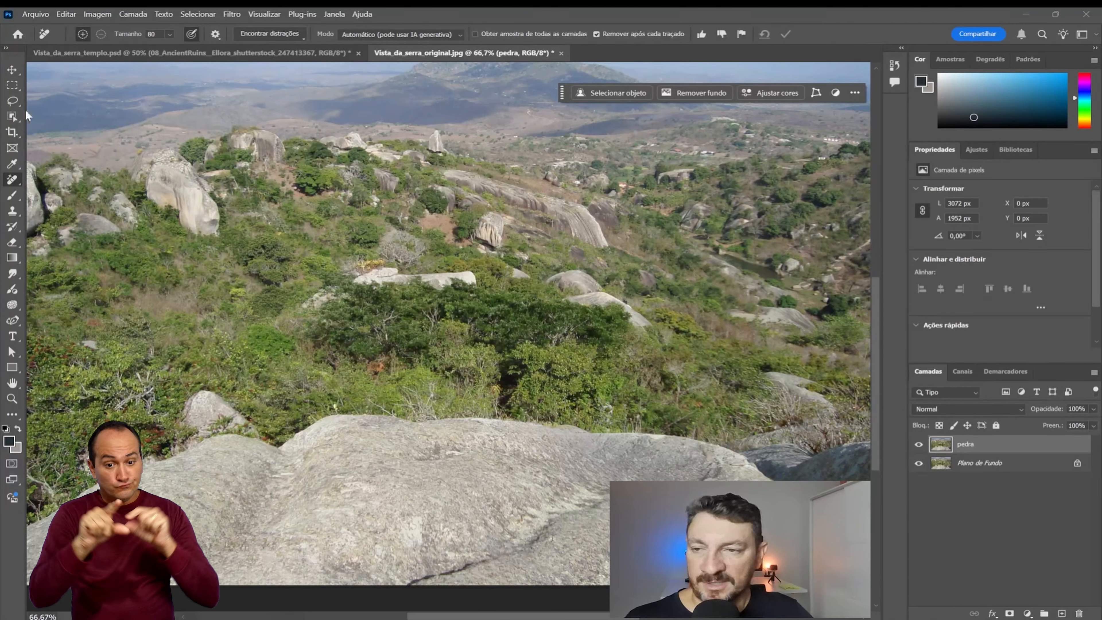
Step: Select the whole foreground rock along the photo's lower edge with the Quick Selection tool at brush size 200
left_click(11, 89)
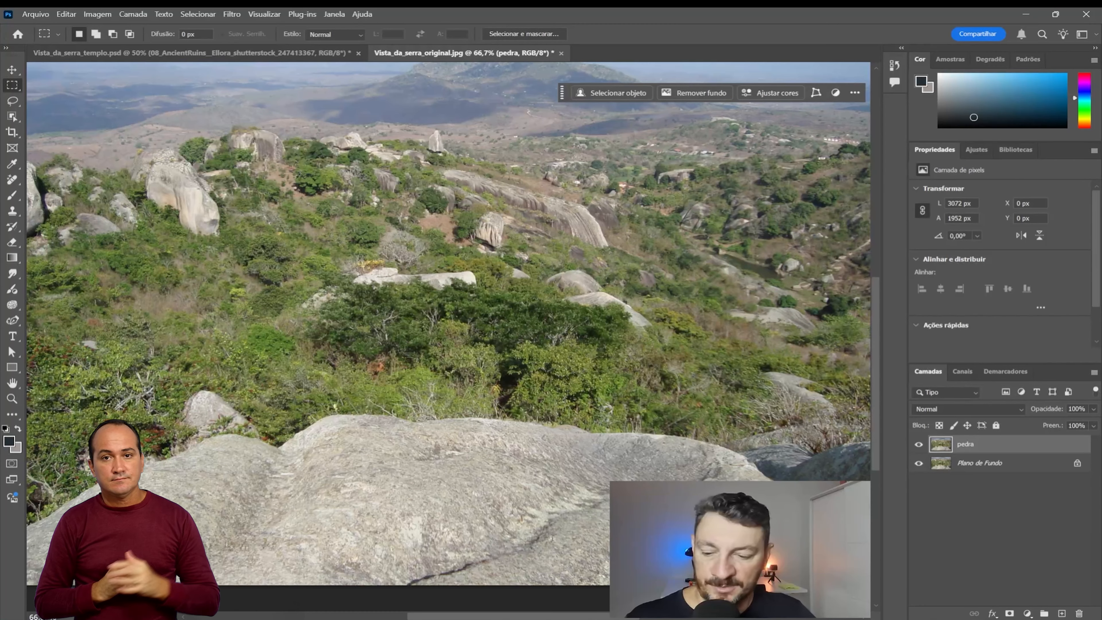
key("ctrl+minus")
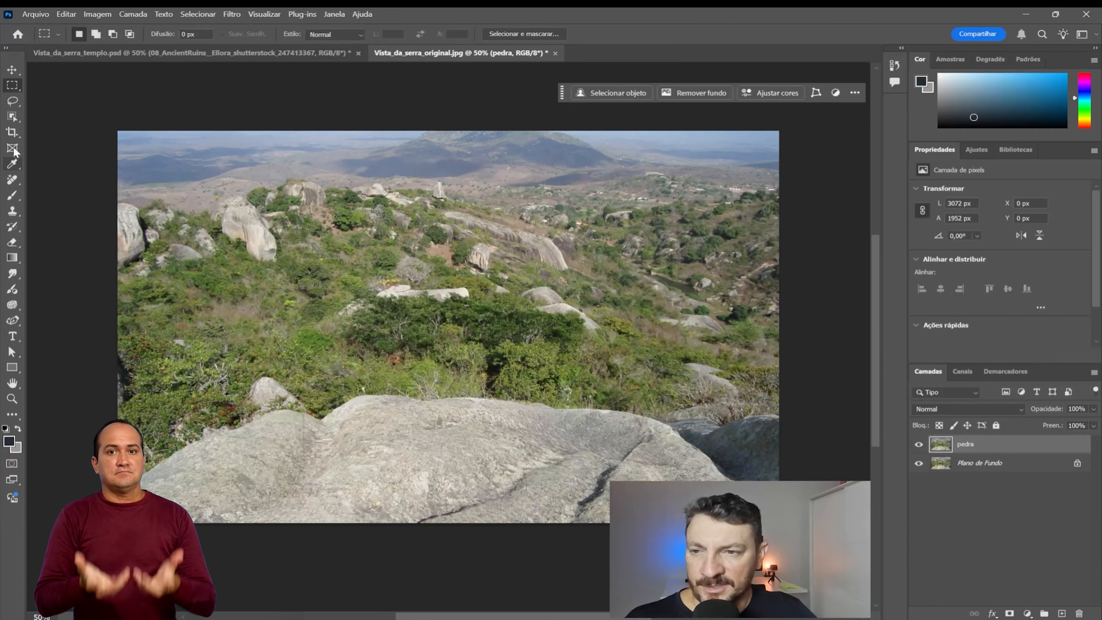
left_click(12, 117)
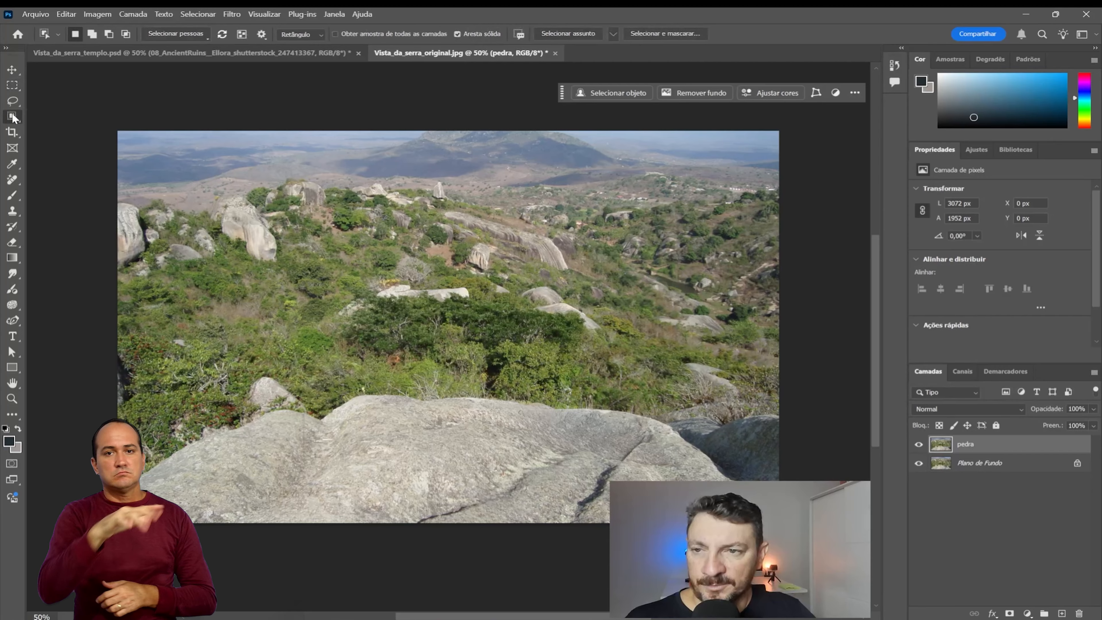
right_click(14, 118)
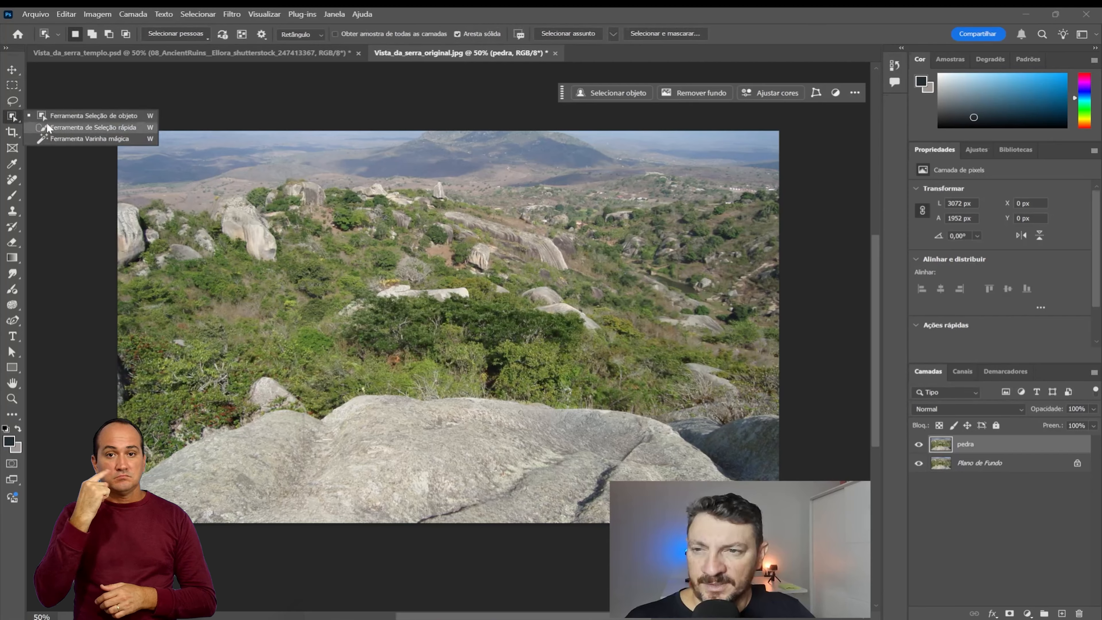
left_click(63, 128)
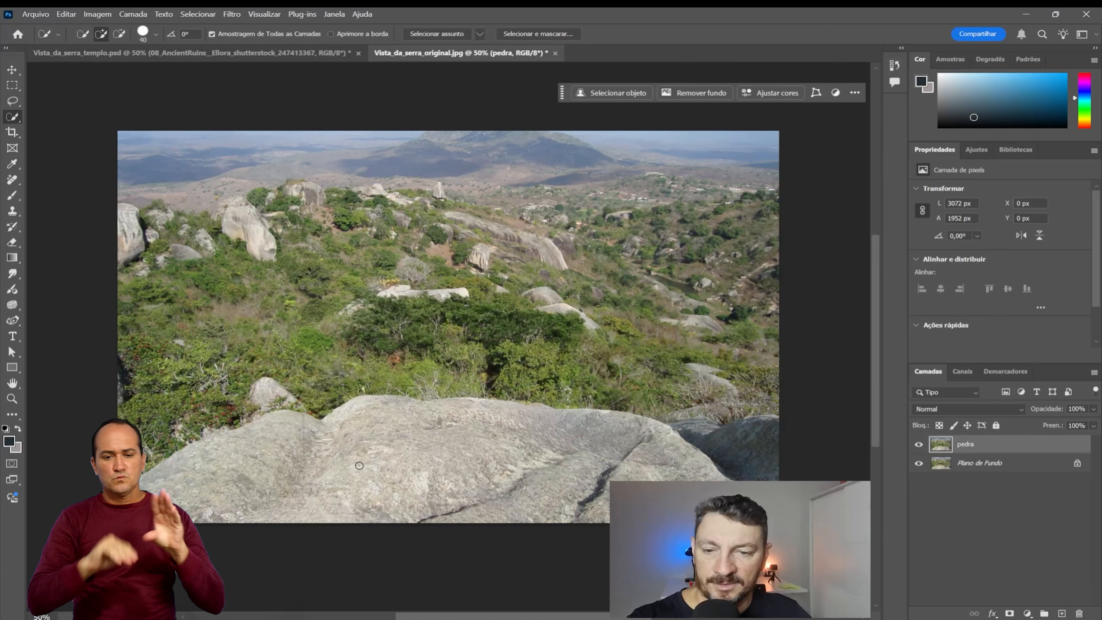
key("bracketright")
key("bracketright")
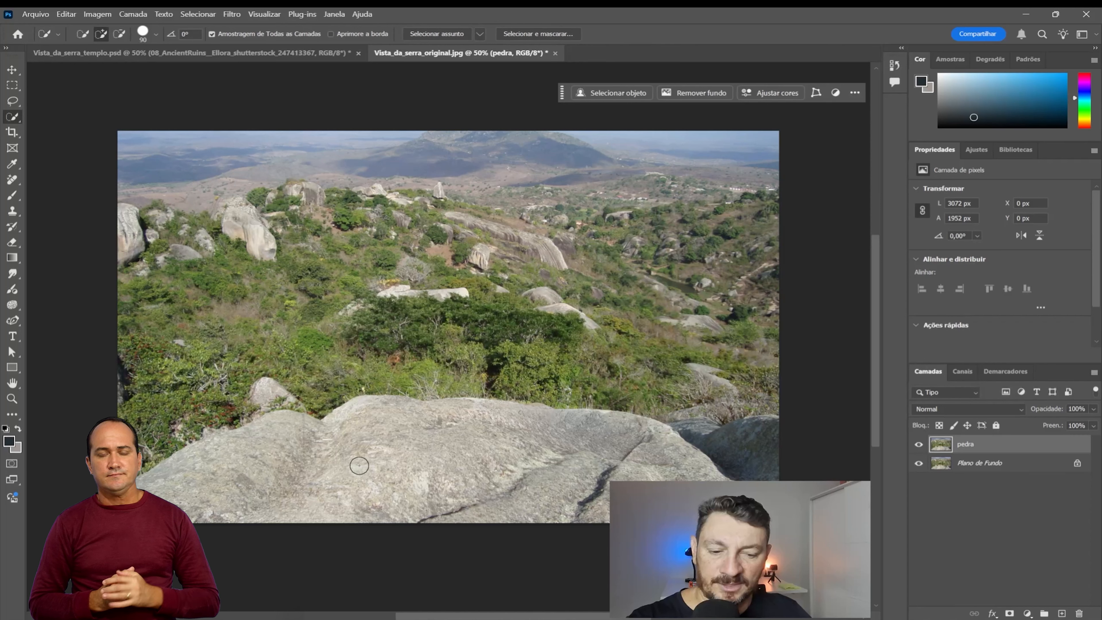
key("bracketright")
key("bracketright")
key("bracketright")
key("bracketright")
key("bracketright")
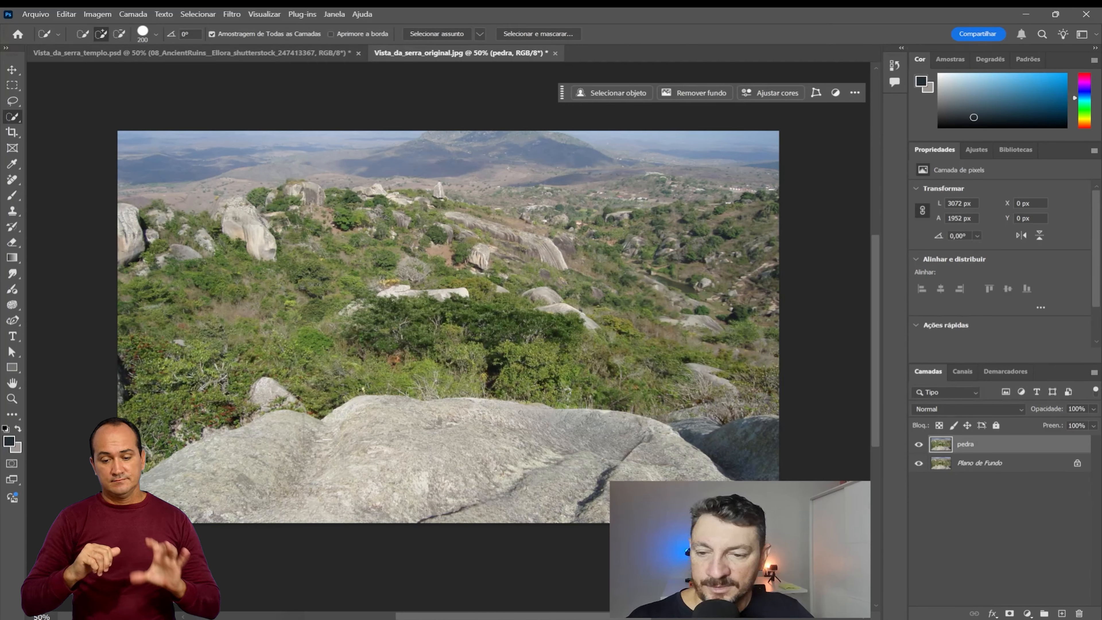
mouse_move(169, 491)
left_mouse_down()
mouse_move(229, 463)
mouse_move(406, 436)
mouse_move(608, 460)
mouse_move(677, 453)
mouse_move(749, 471)
mouse_move(723, 428)
mouse_move(688, 445)
left_mouse_up()
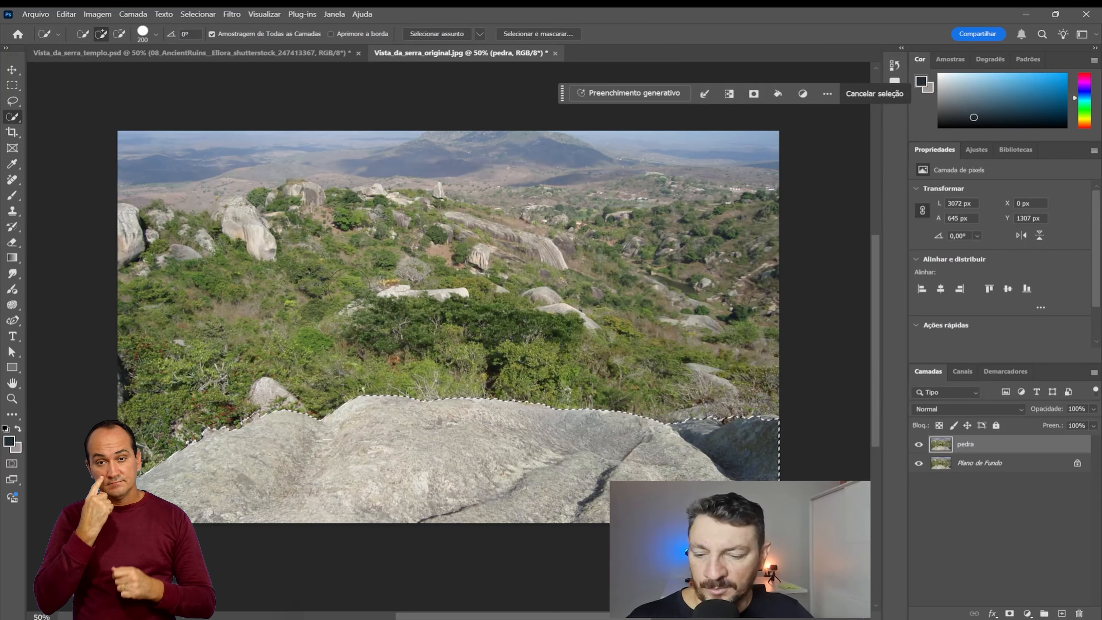
Step: Subtract the bit of small rock and vegetation above the foreground rock's left slope from the selection
key("ctrl+plus")
key("ctrl+plus")
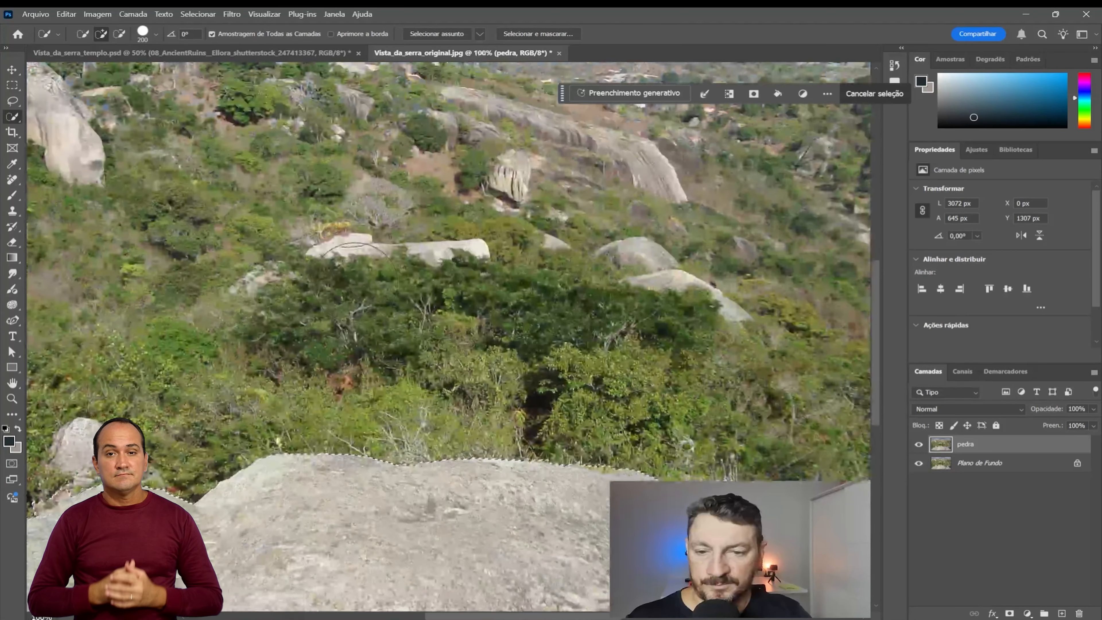
left_click_drag(222, 393, 603, 222)
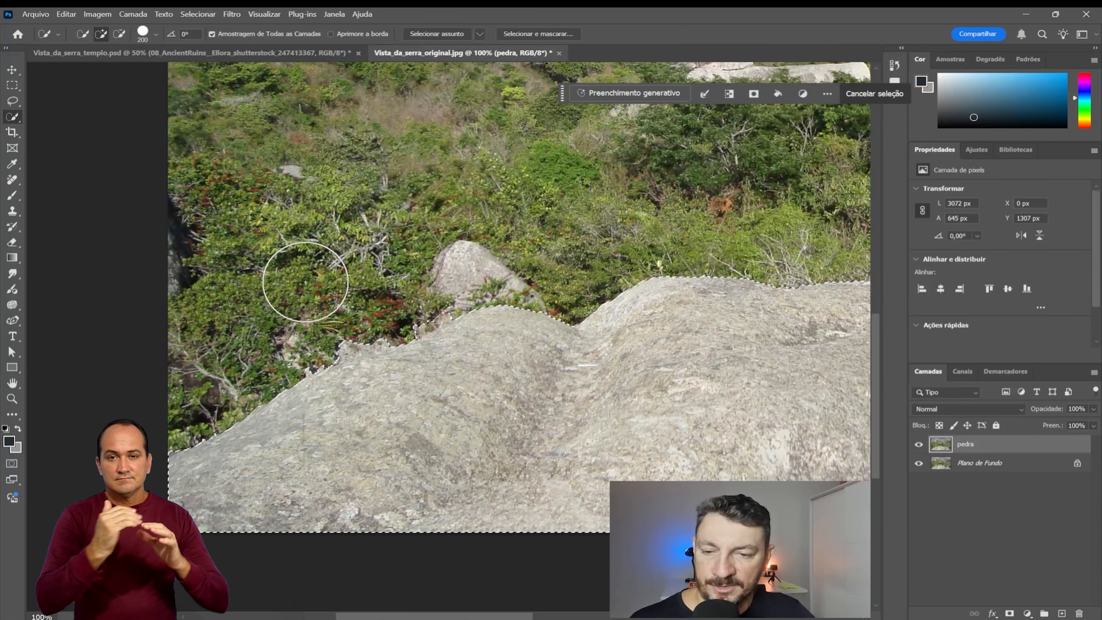
key("alt")
mouse_move(293, 328)
left_mouse_down()
mouse_move(378, 303)
mouse_move(399, 283)
left_mouse_up()
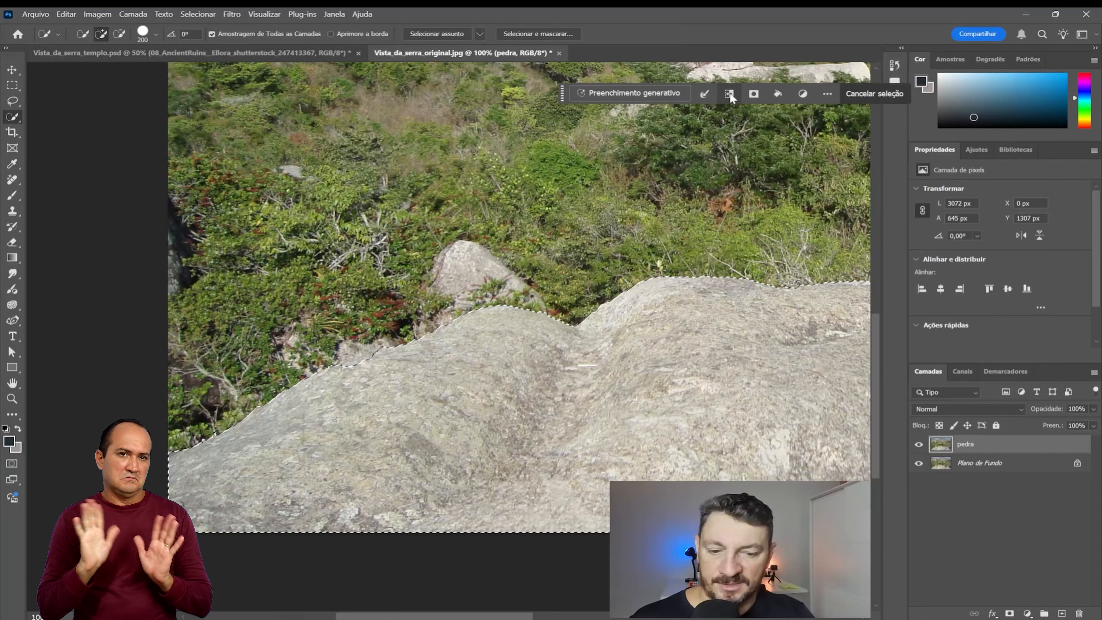
Step: Subtract the dark shaded rock at the photo's right edge from the selection, leaving only the main foreground rock selected
key("ctrl+minus")
key("ctrl+minus")
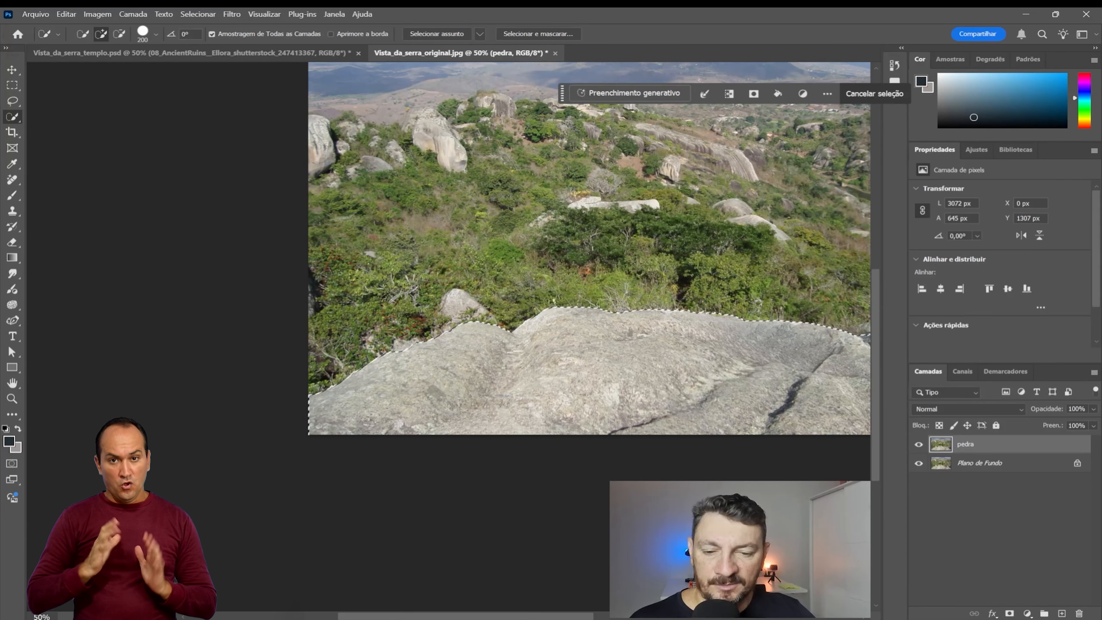
left_click_drag(526, 615, 582, 615)
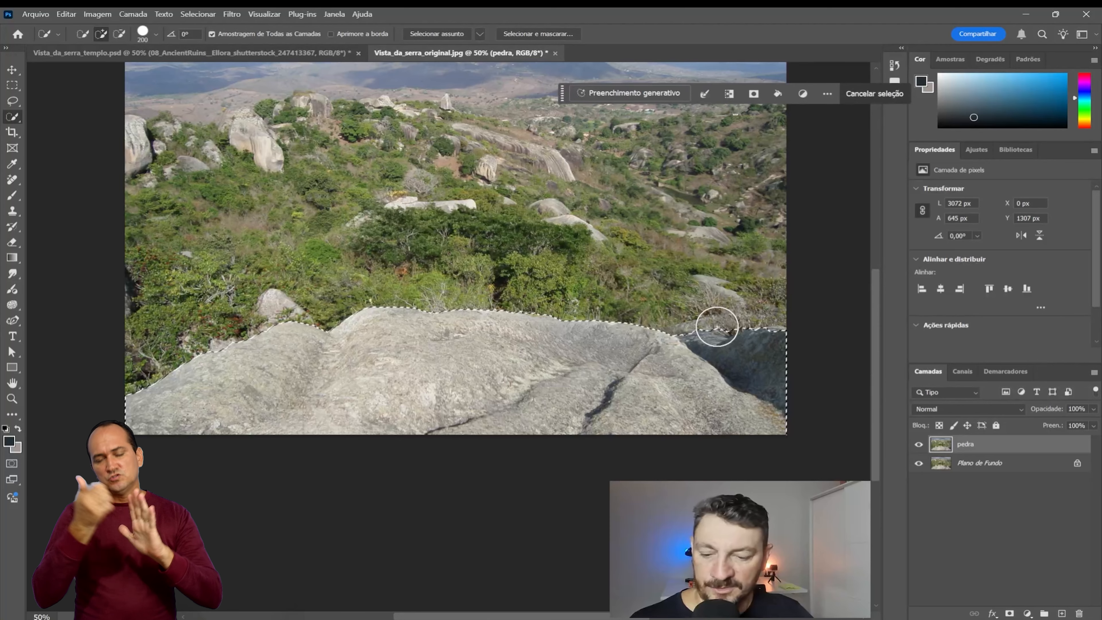
key("alt")
mouse_move(694, 311)
left_mouse_down()
mouse_move(756, 352)
mouse_move(706, 334)
mouse_move(792, 381)
left_mouse_up()
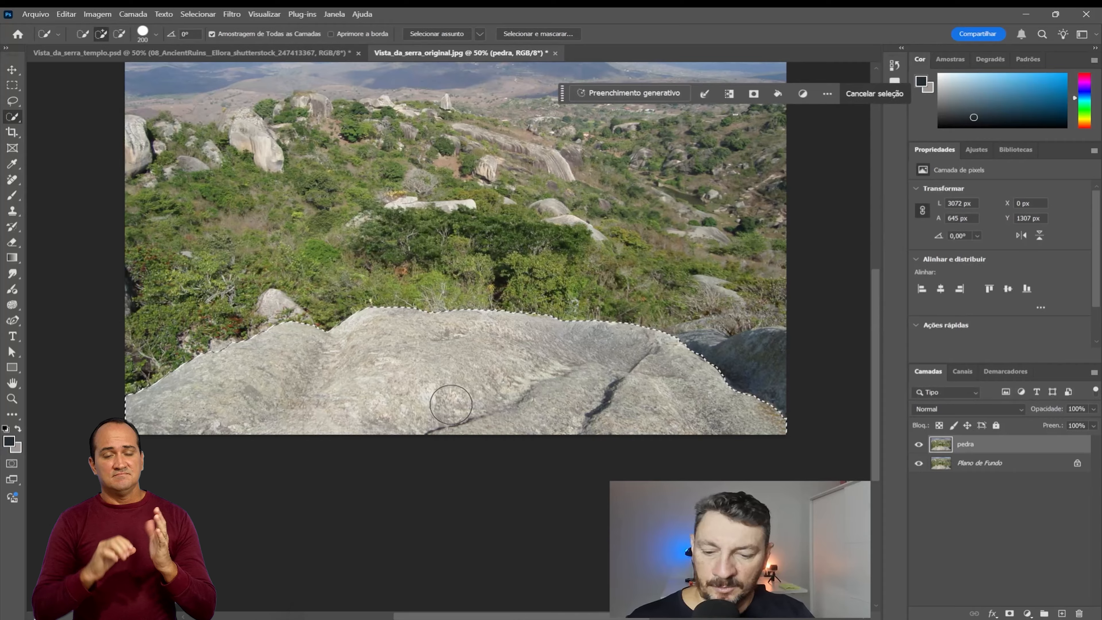
Step: Copy the selected rock to a new layer and isolate it by hiding the pedra and Plano de Fundo layers
key("ctrl+j")
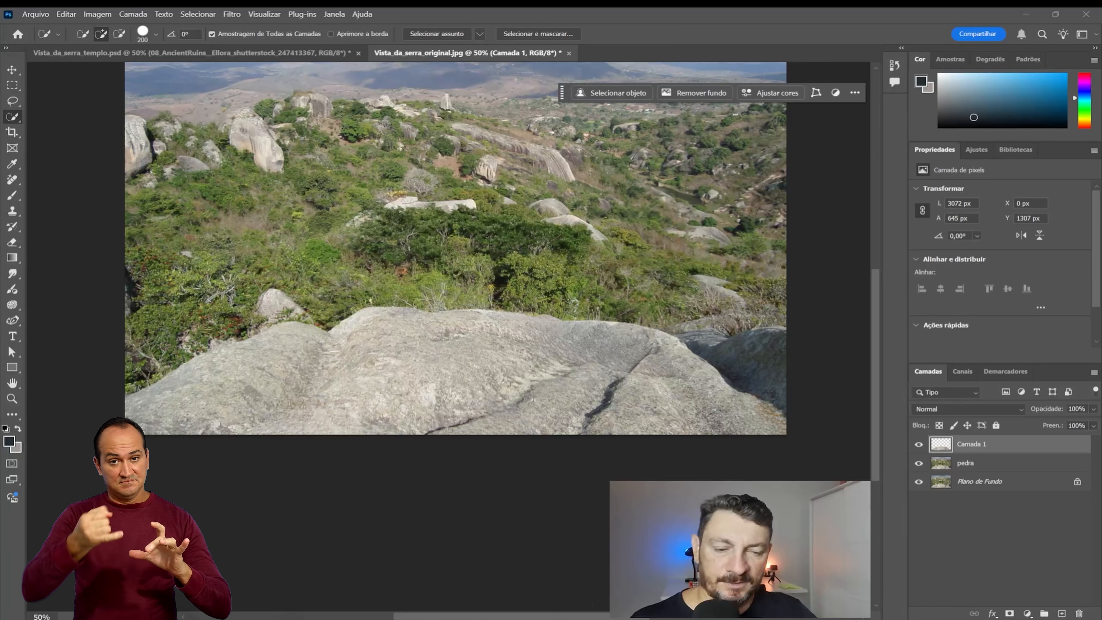
left_click(919, 465)
left_click(921, 481)
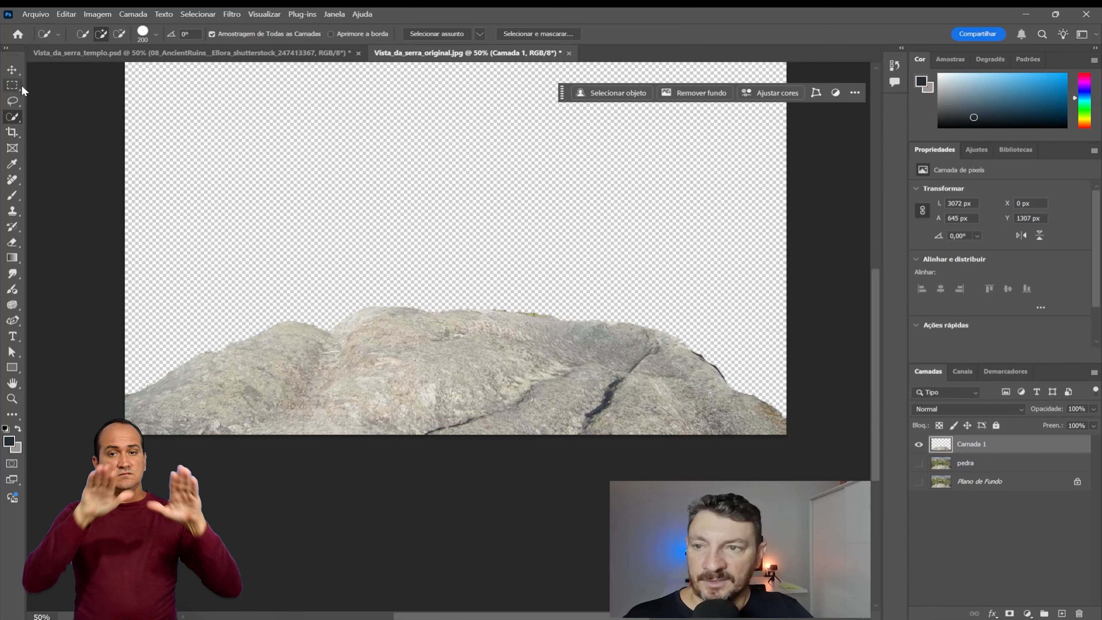
Step: Move the rock cutout straight up on the canvas to about Y 477 px
left_click(12, 69)
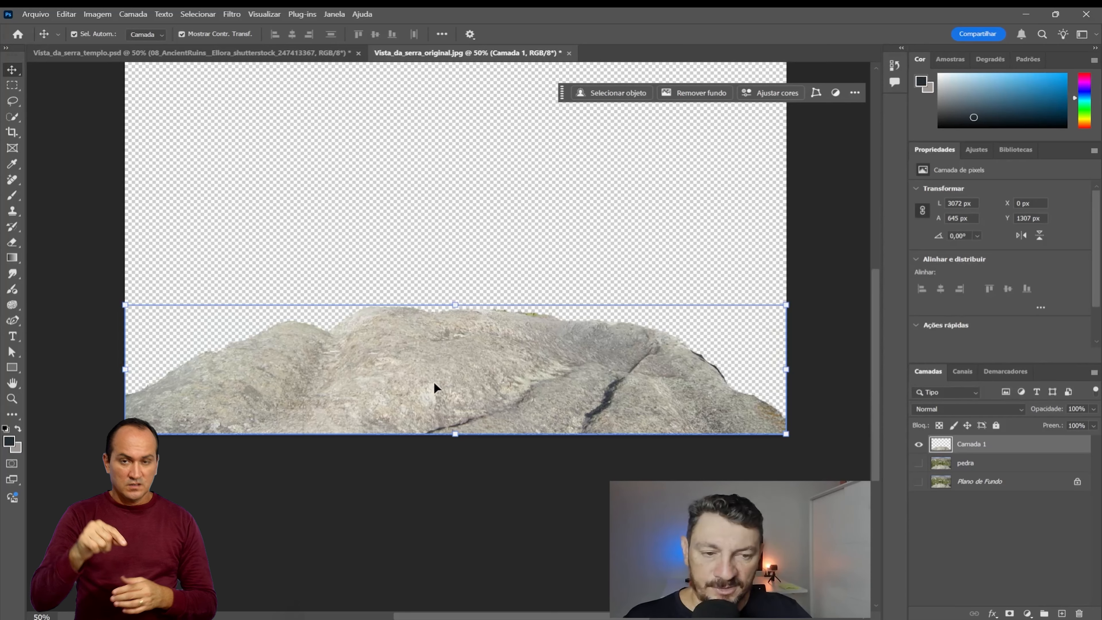
left_click_drag(434, 385, 436, 215)
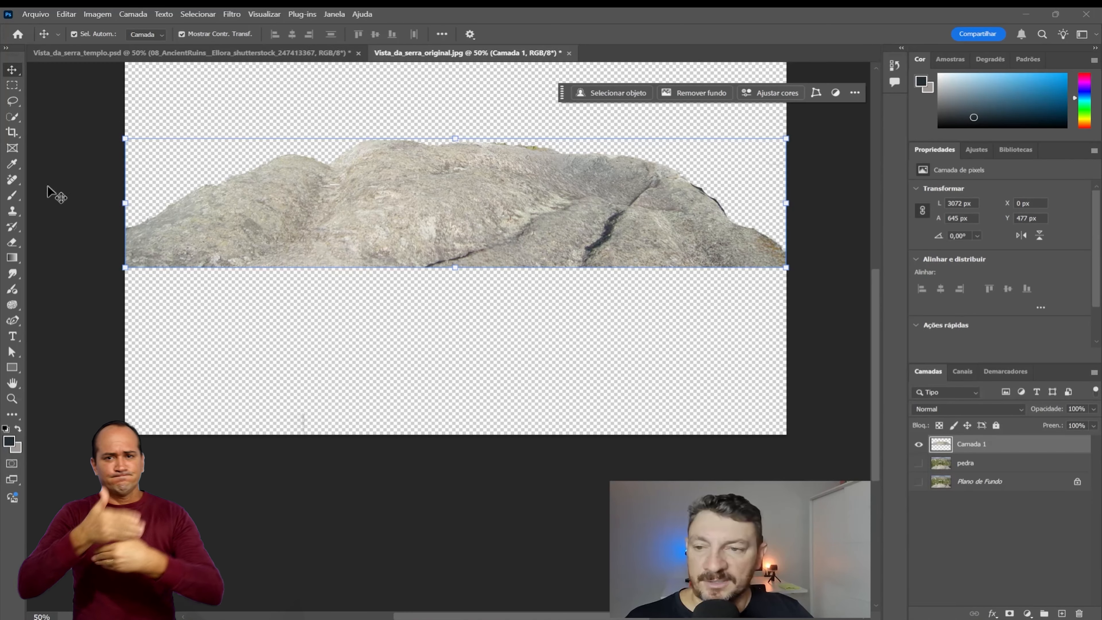
Step: Select the full-width area from the rock's lower edge to the canvas bottom and generate a fill with the prompt "rocha"
left_click(12, 85)
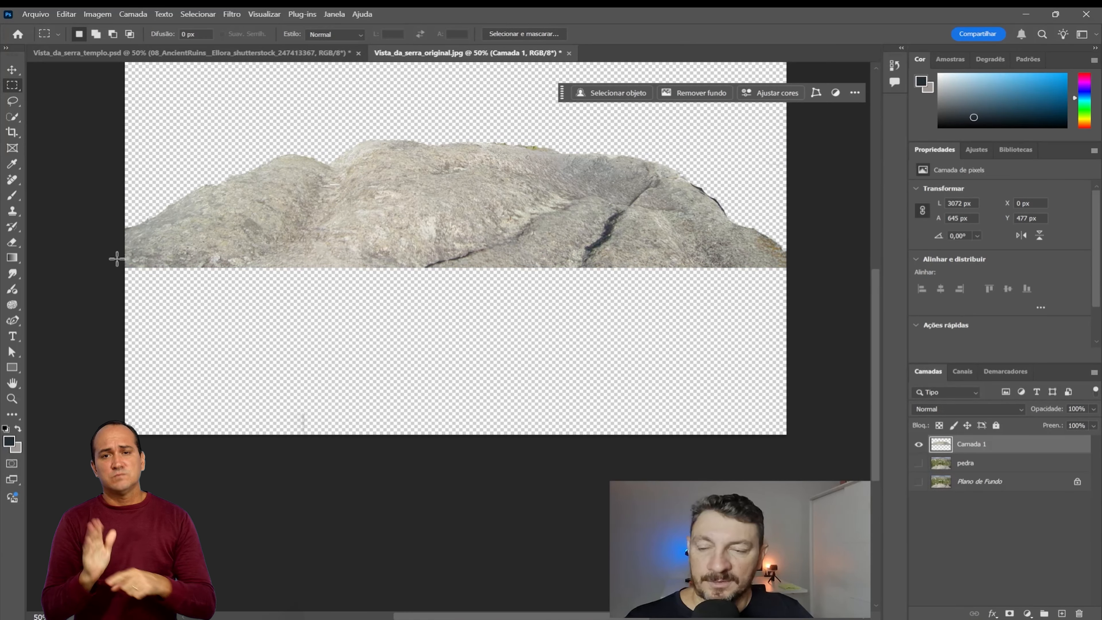
left_click_drag(117, 259, 798, 469)
left_click(610, 93)
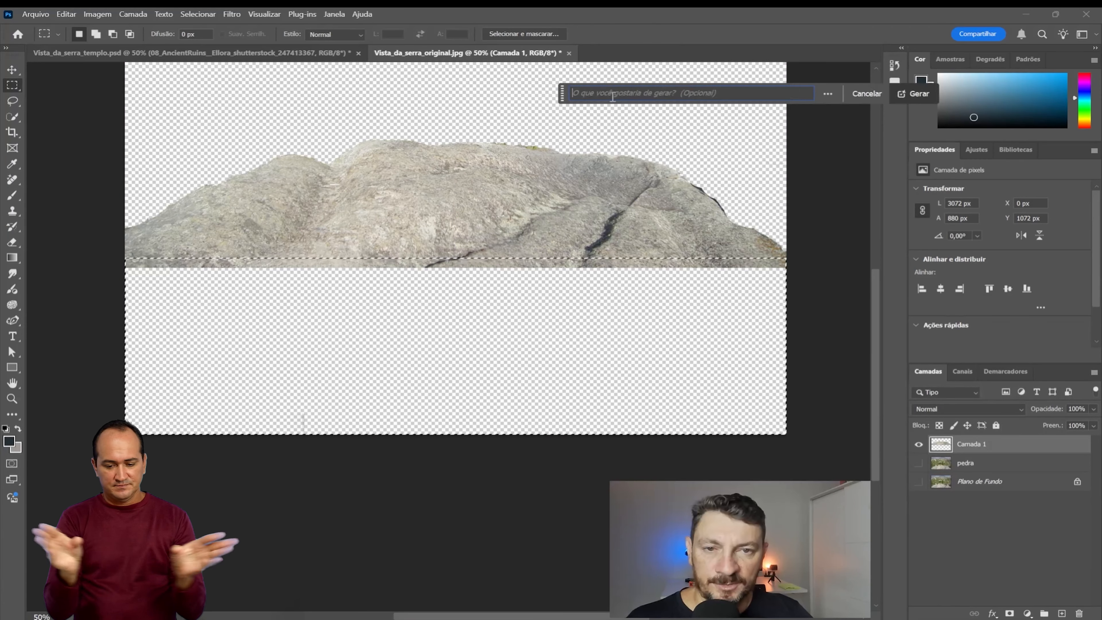
type("roc")
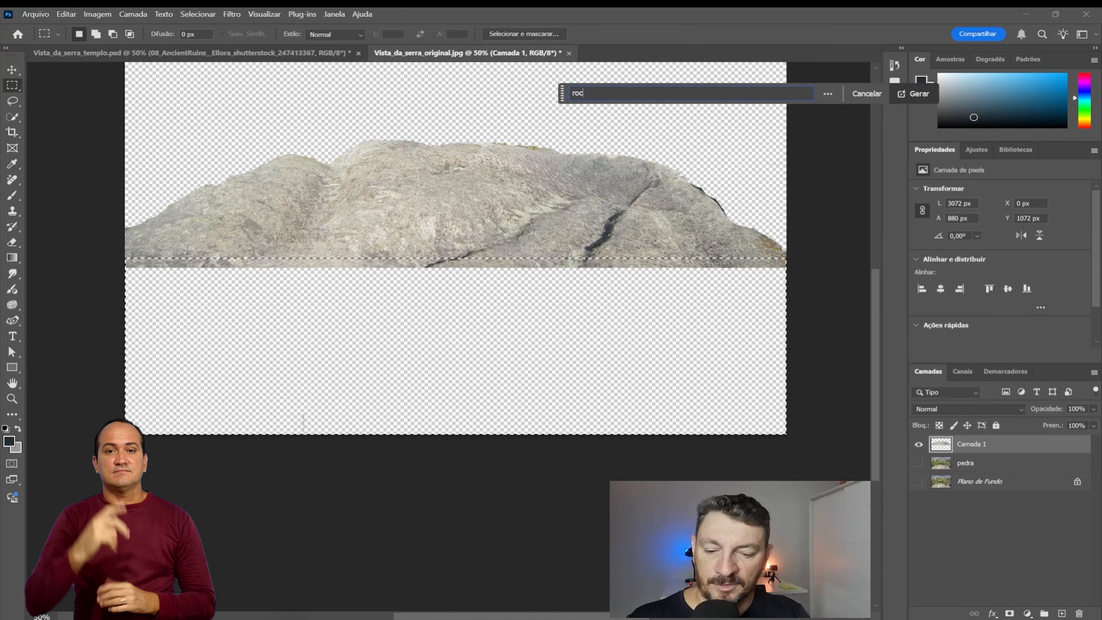
type("ha")
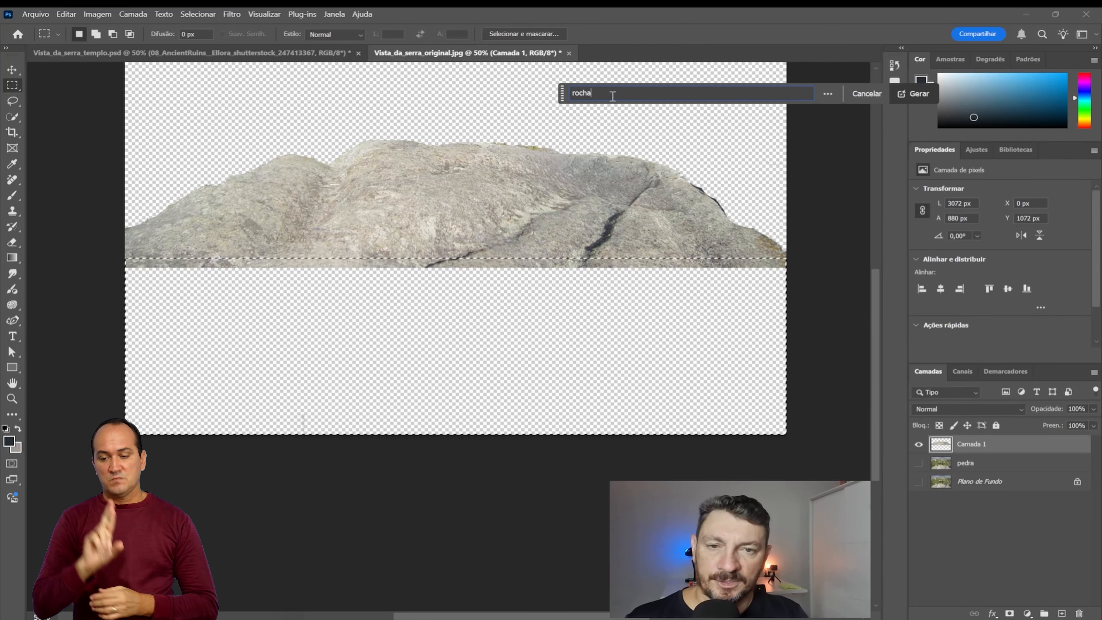
left_click(912, 101)
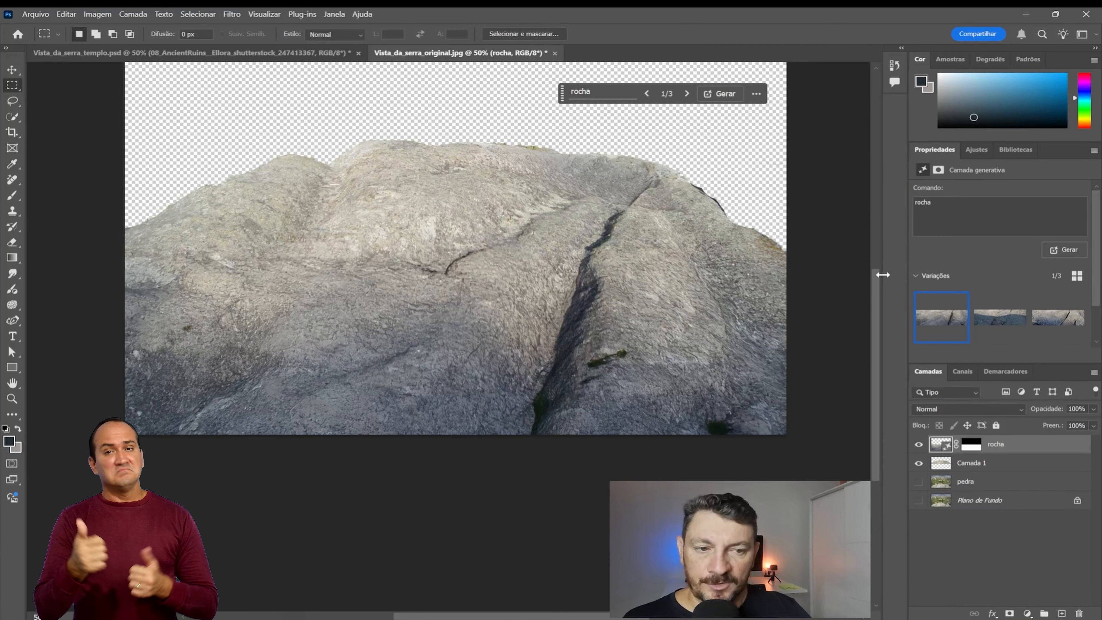
Step: Compare the generated rock variations, keep the first one, and merge the rocha layer with Camada 1
left_click(1000, 321)
left_click(1072, 321)
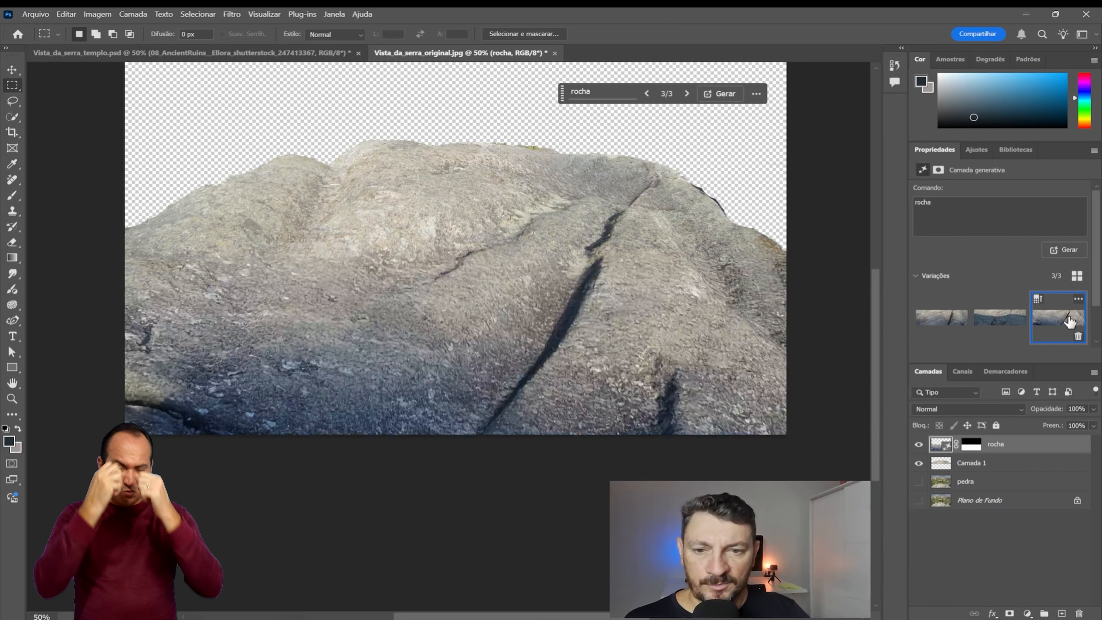
left_click(984, 314)
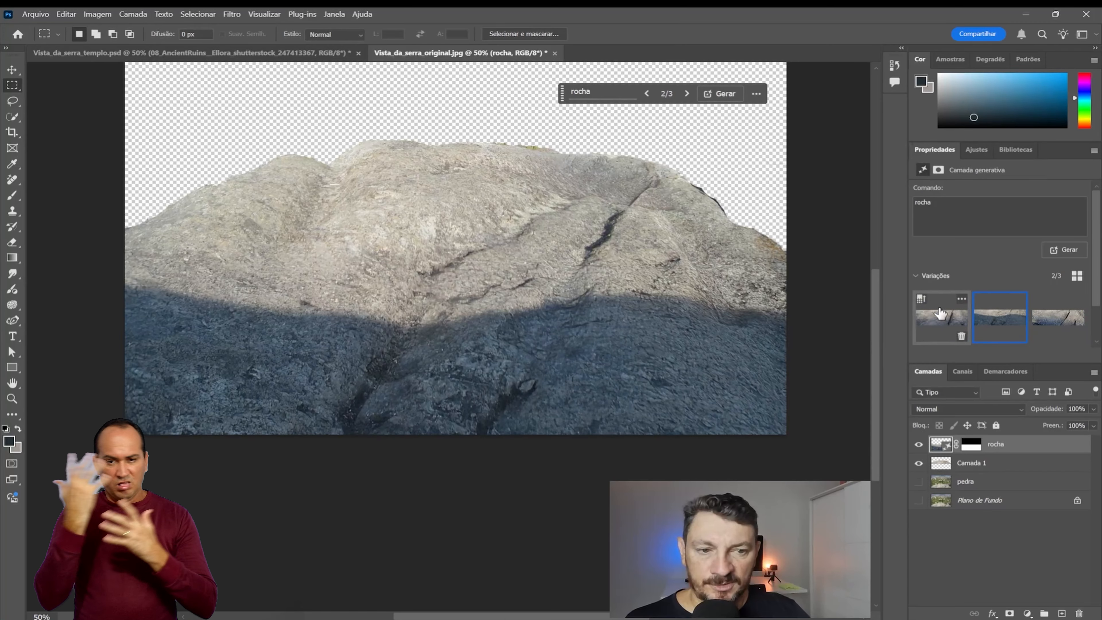
left_click(927, 334)
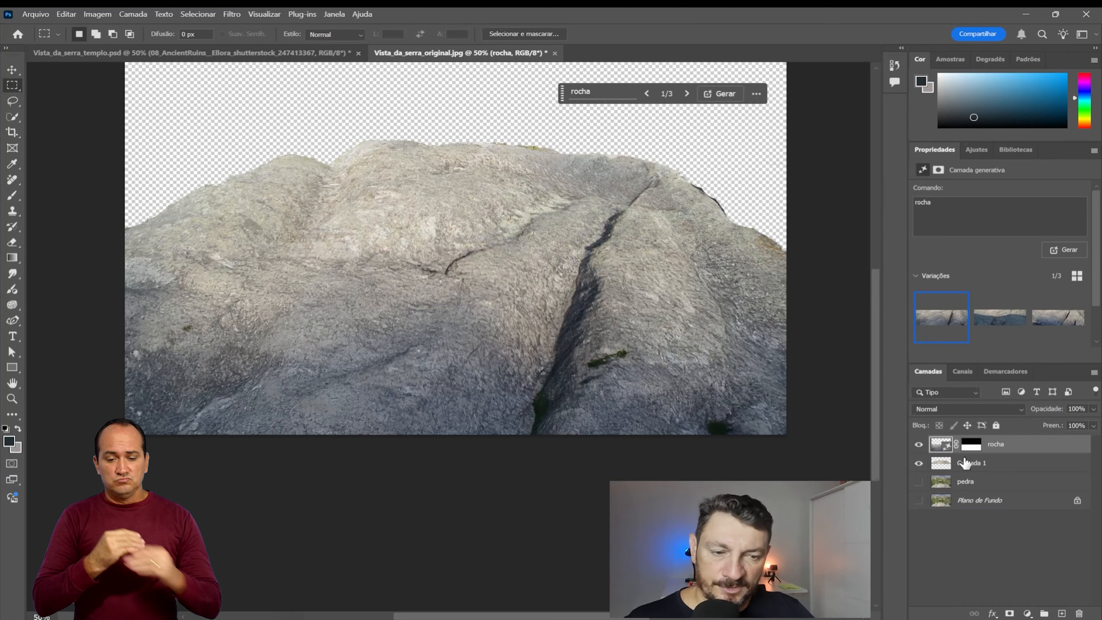
left_click(975, 464, "ctrl")
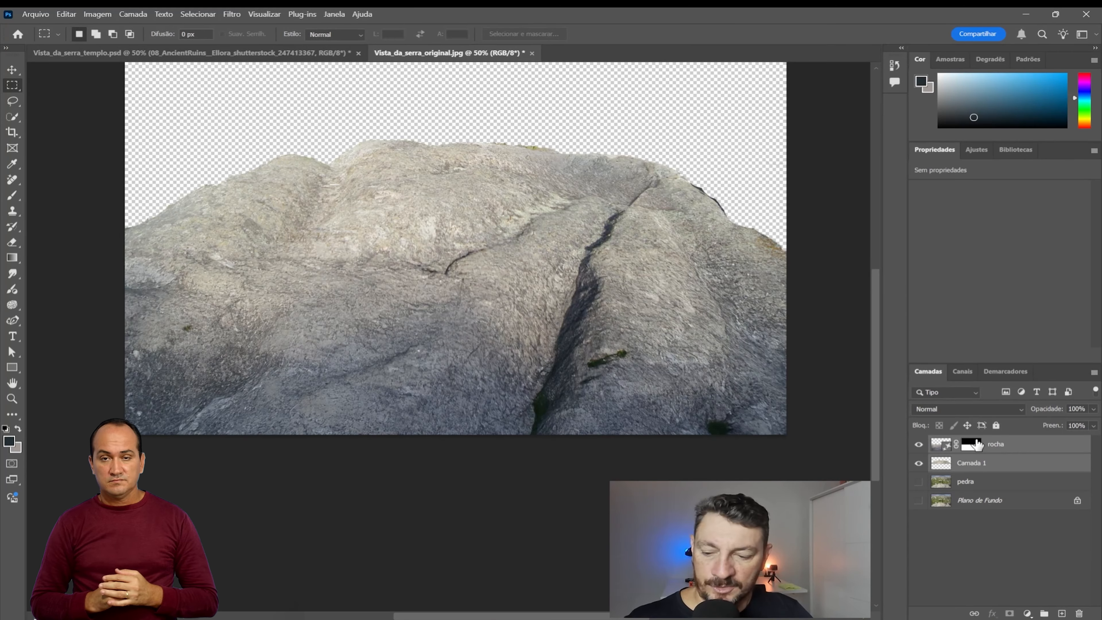
key("ctrl+e")
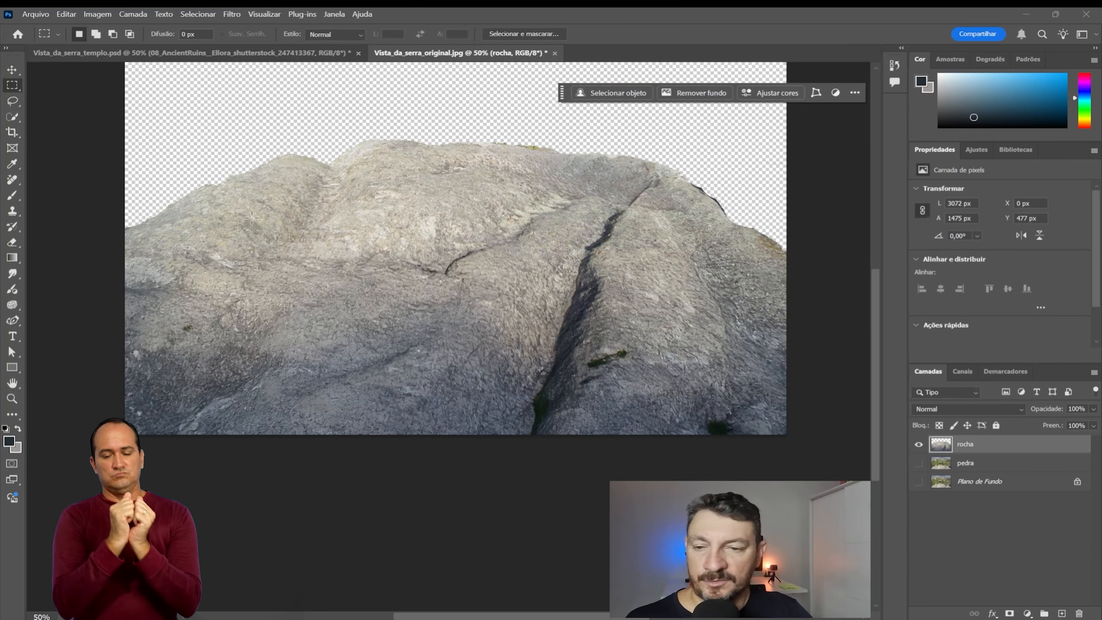
Step: Erase the green moss patch beside the rock's large crack using the Remove tool at size 175
left_click(12, 179)
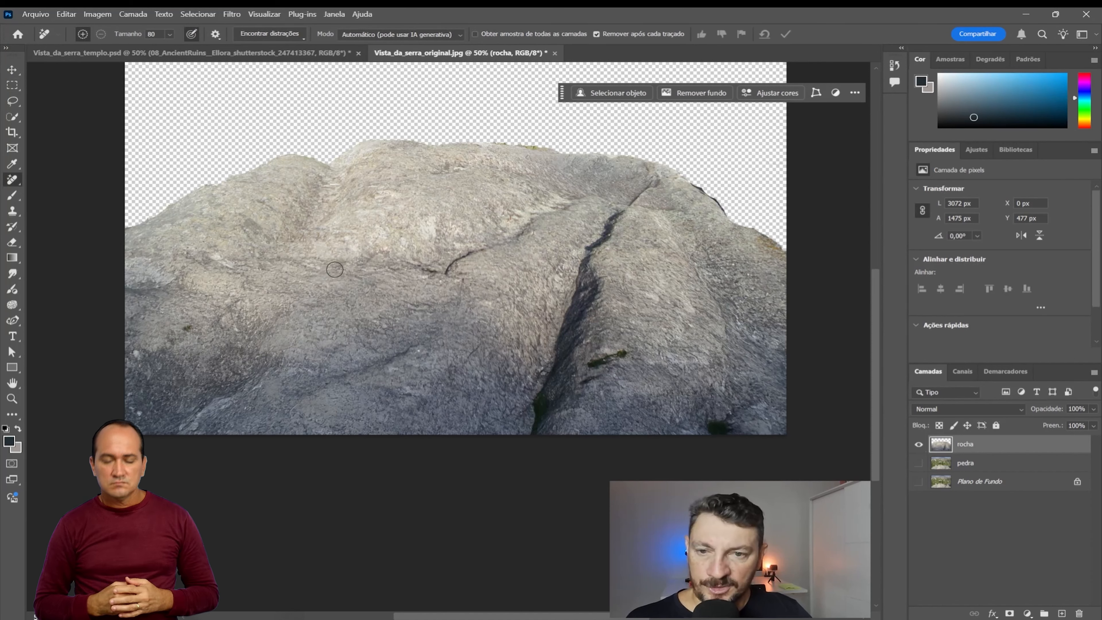
key("bracketright")
key("bracketright")
key("bracketright")
key("bracketright")
key("bracketright")
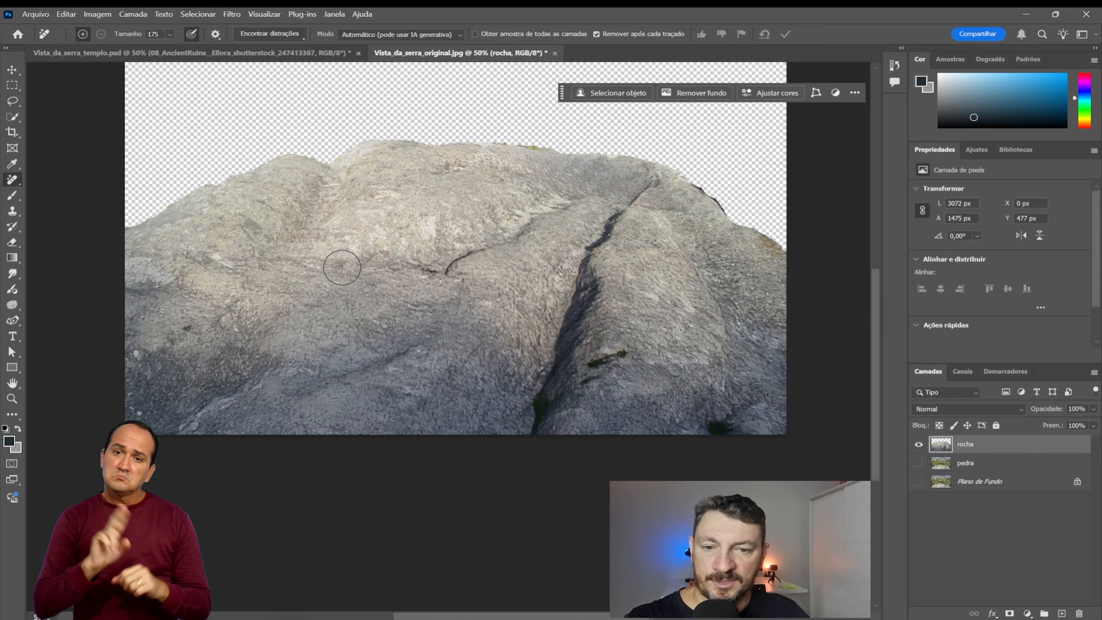
left_click_drag(617, 360, 592, 384)
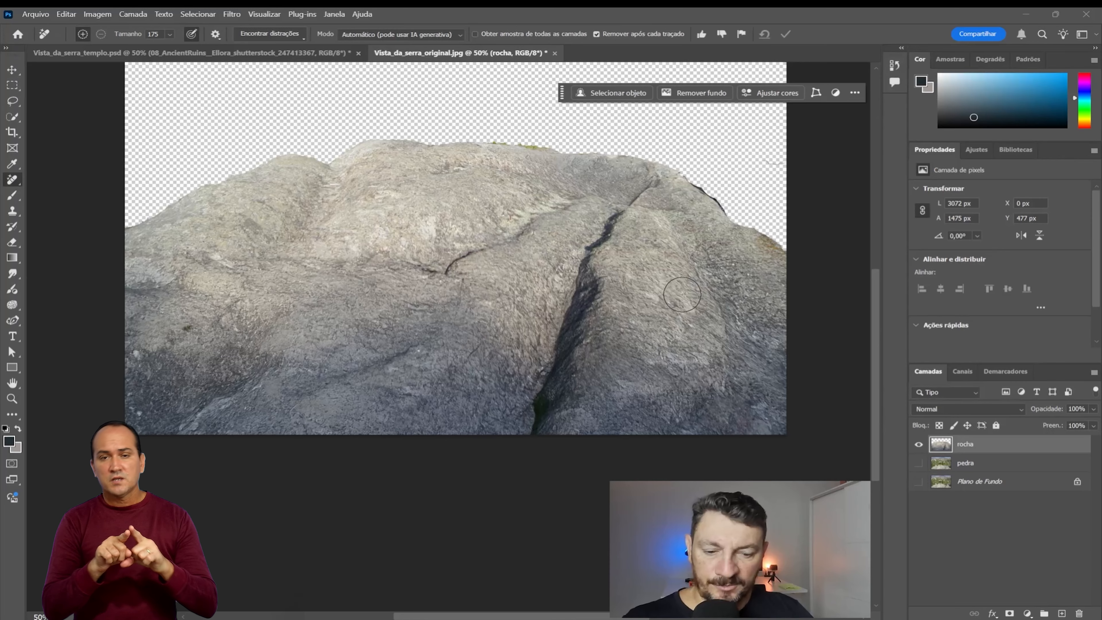
Step: Clean the dark fringe along the rock's upper right edge using the Remove tool at size 100
key("bracketleft")
key("bracketleft")
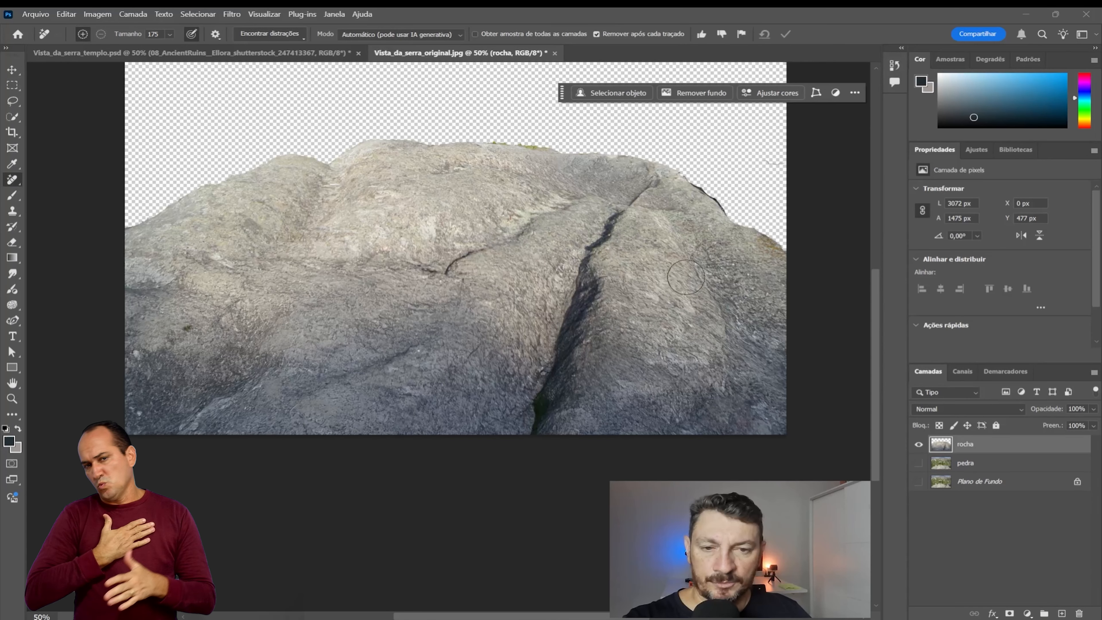
left_click(693, 183)
left_click_drag(699, 189, 737, 222)
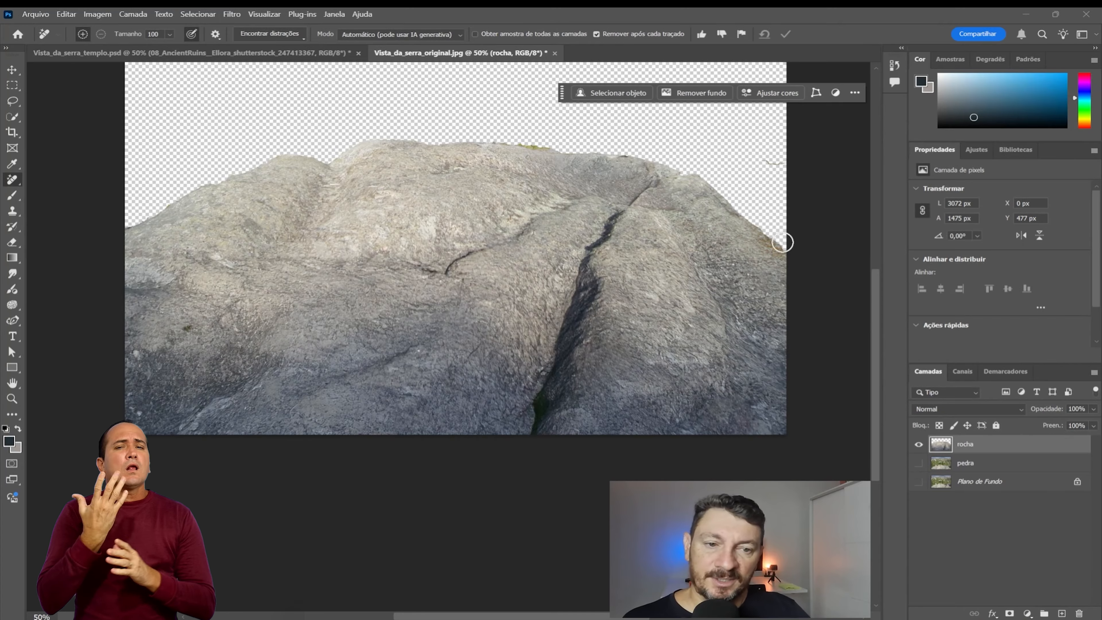
Step: Show the pedra layer, hide rocha, and lasso the whole foreground rock with a strip of the vegetation above it
left_click(919, 464)
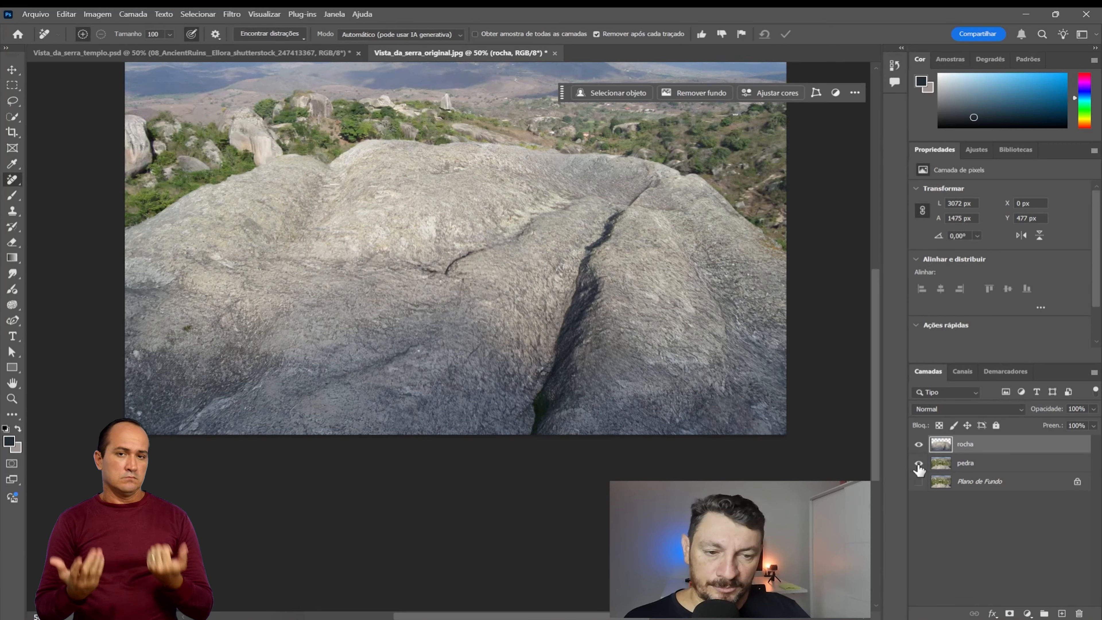
left_click(918, 444)
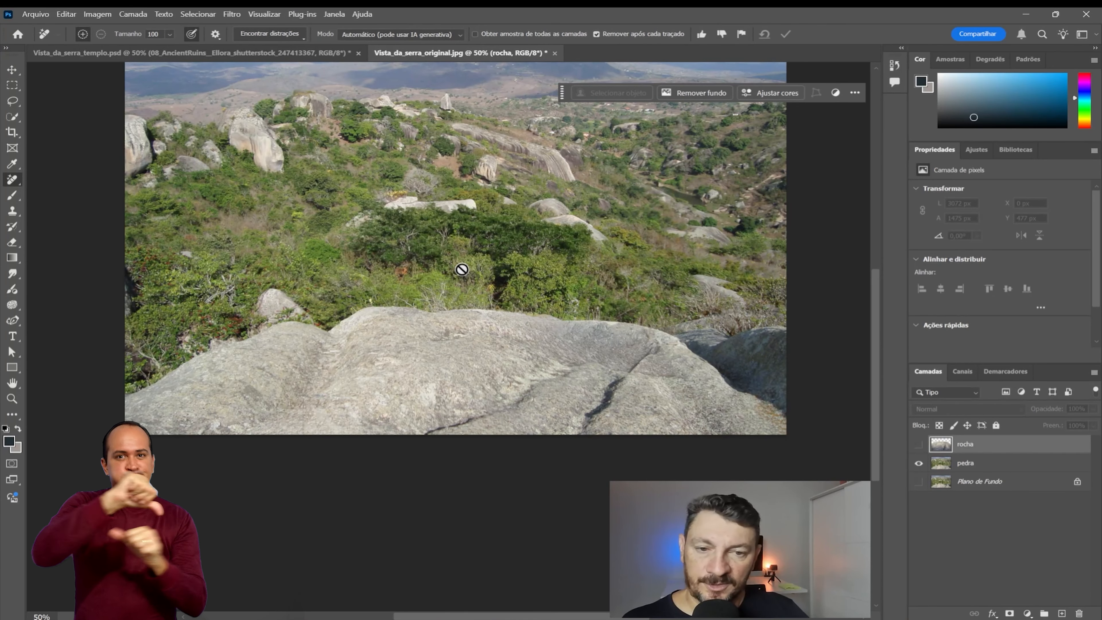
left_click(12, 101)
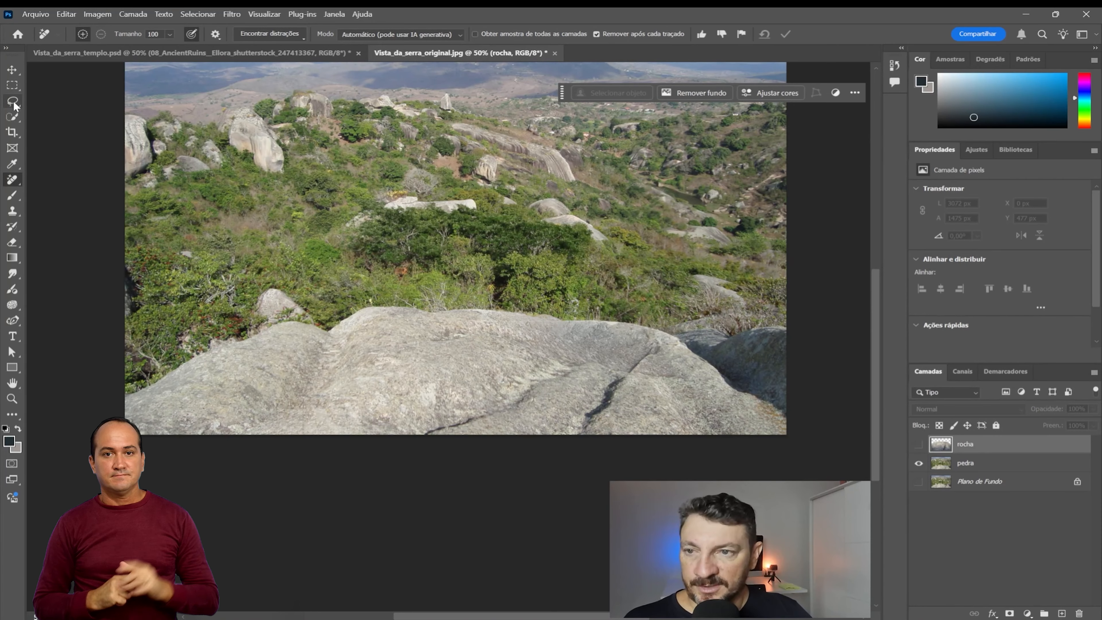
left_click_drag(818, 297, 767, 268)
left_click_drag(622, 293, 512, 293)
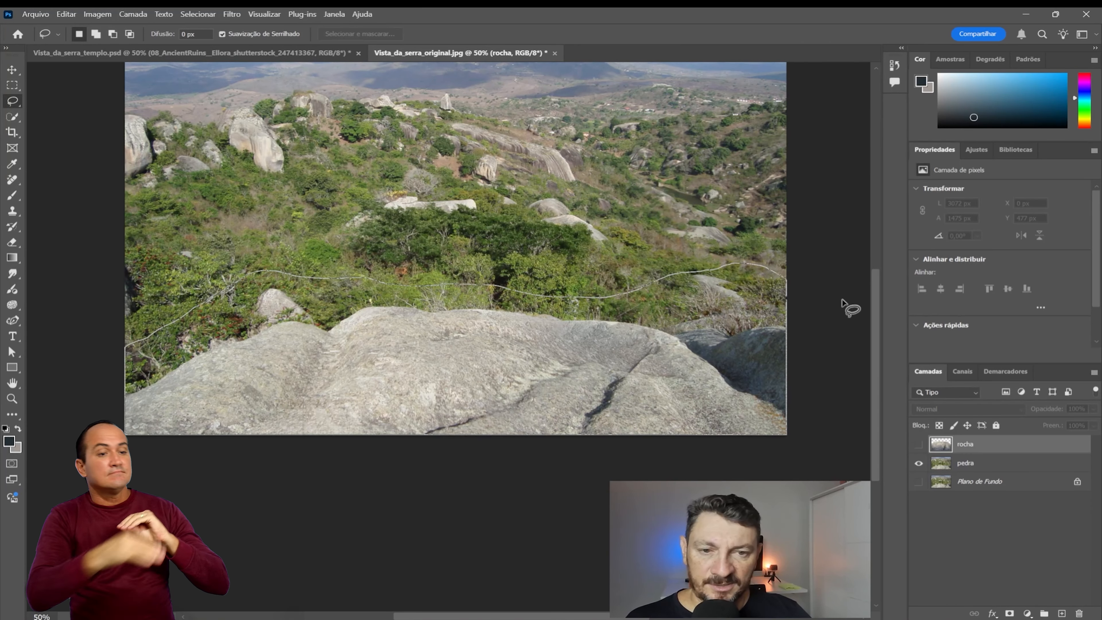
Step: Generate a fill in the selection with the prompt "vegetação", compare the variations and keep the third one
left_click(612, 95)
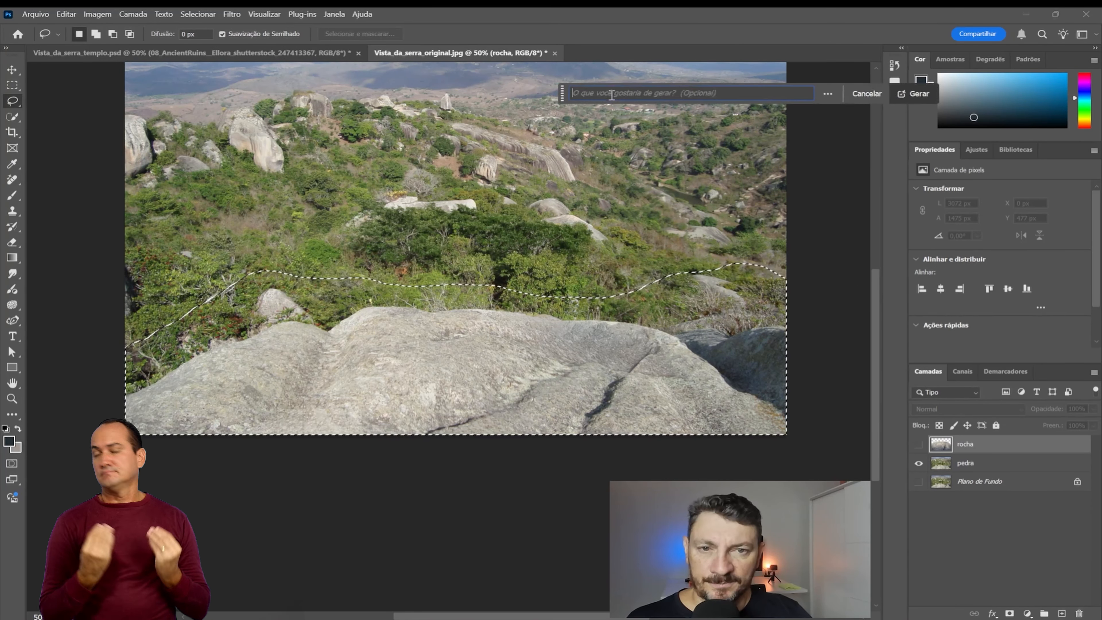
type("veg")
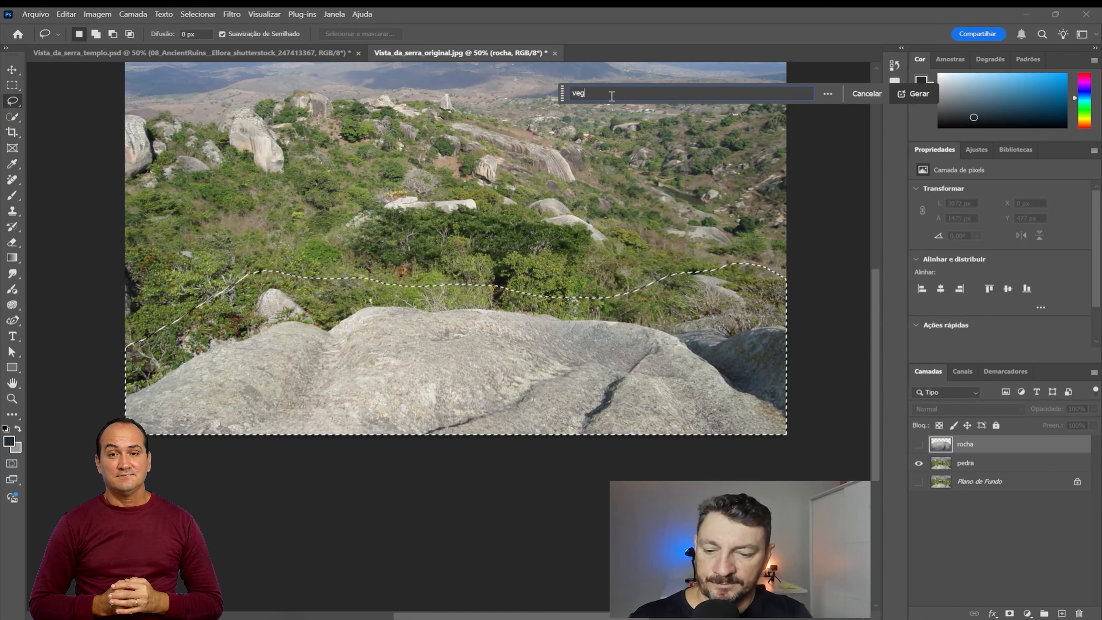
type("etação")
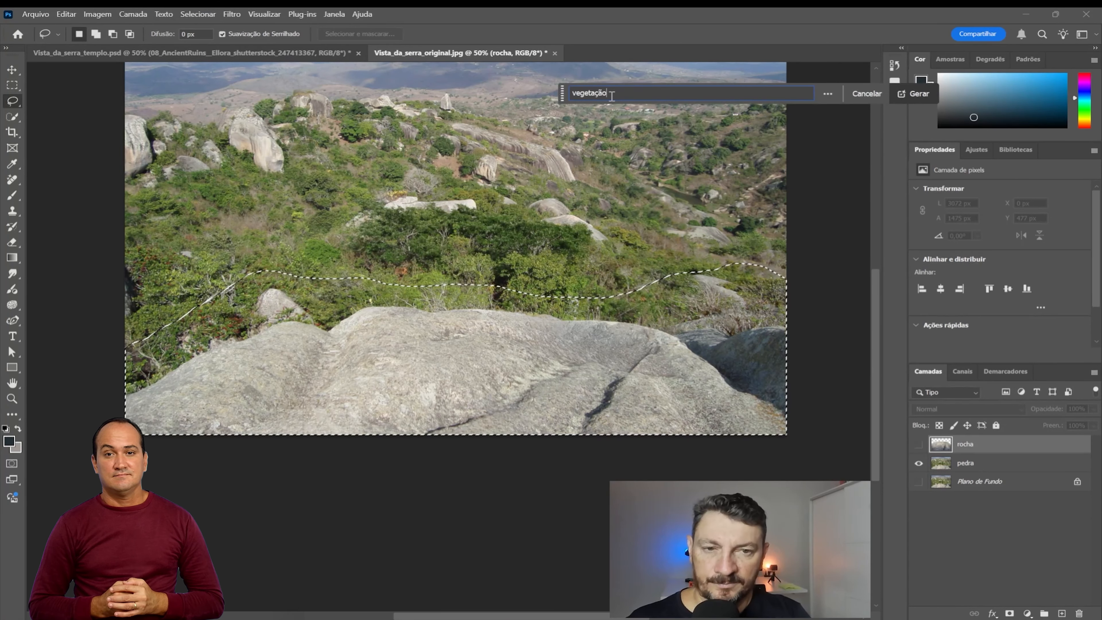
left_click(911, 94)
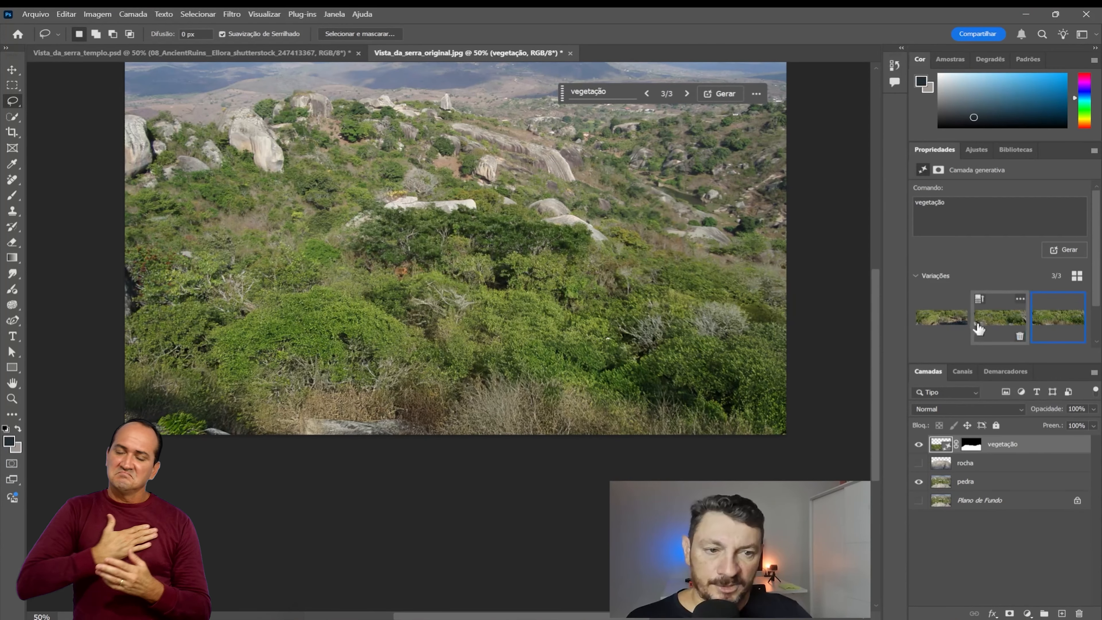
left_click(995, 321)
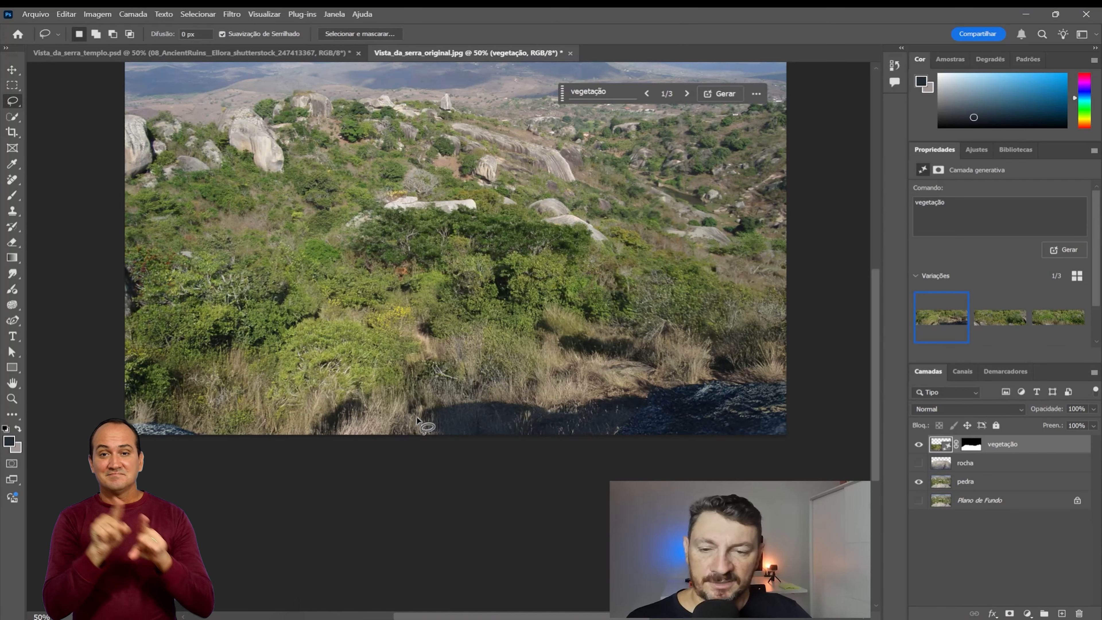
left_click(1059, 319)
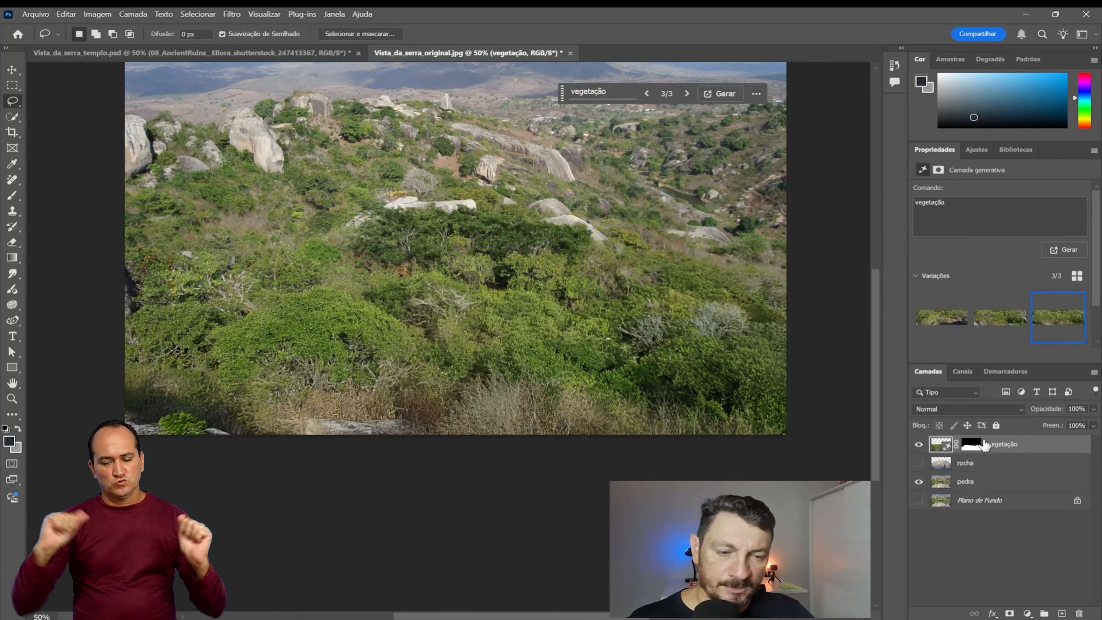
Step: Place the vegetação layer below rocha and merge it with the pedra layer
left_click_drag(1003, 453, 979, 482)
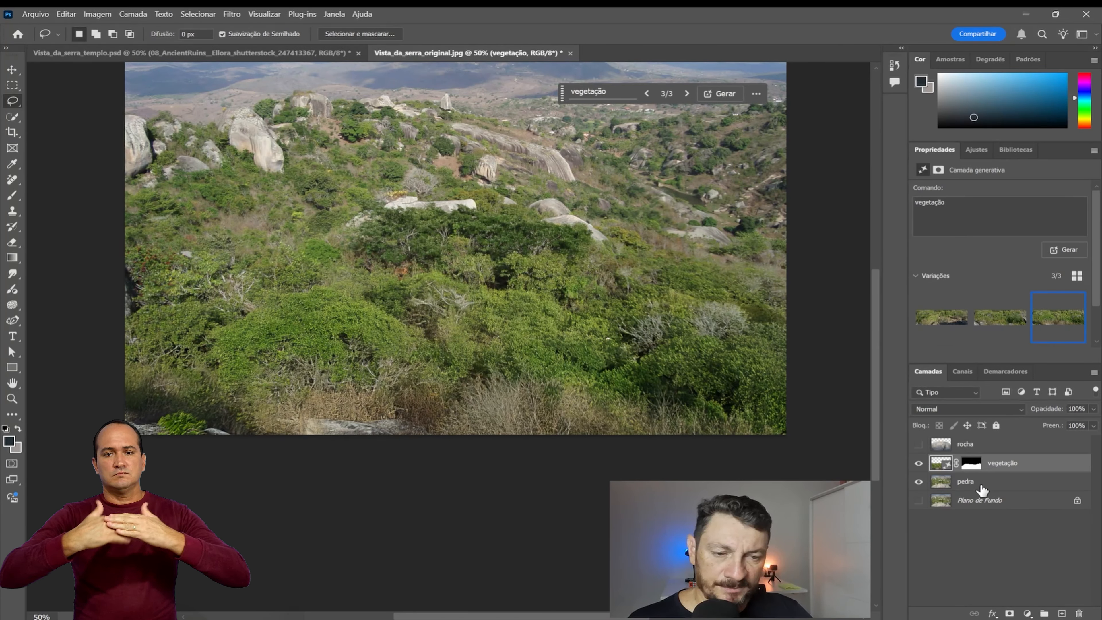
left_click(980, 485, "shift")
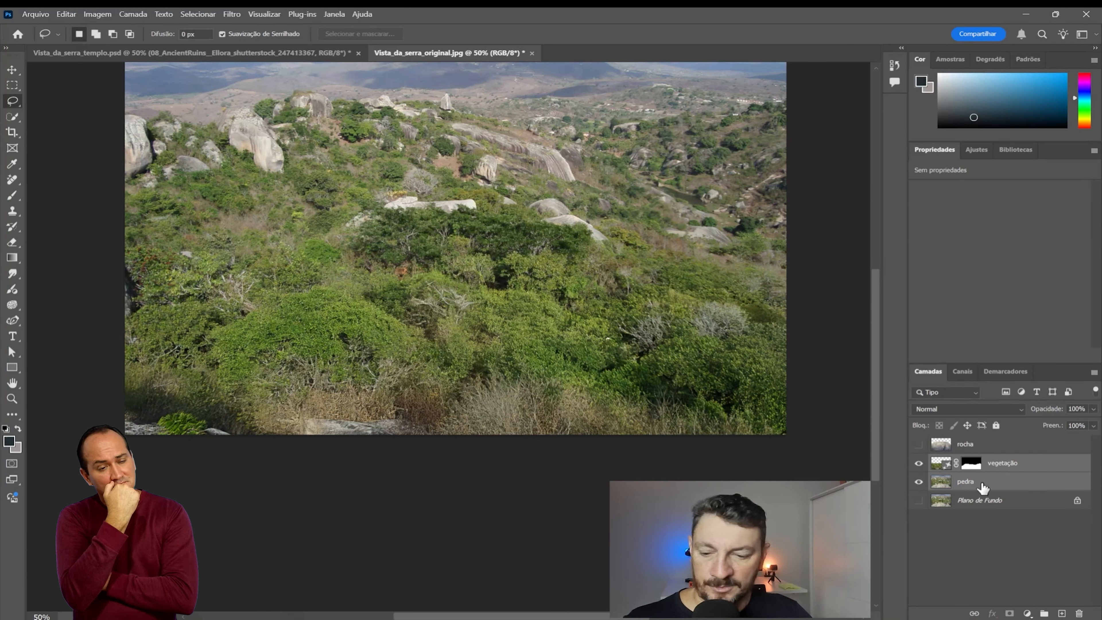
key("ctrl+e")
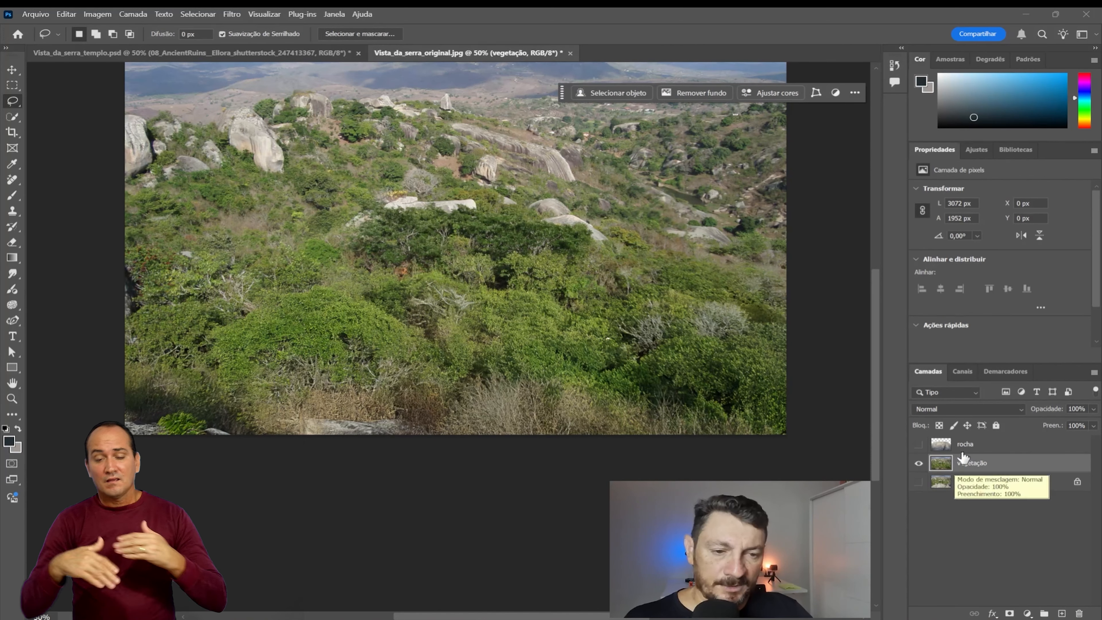
Step: Compare the rocha, vegetação and original Plano de Fundo layers by switching their visibility on and off
left_click(919, 445)
left_click(919, 445)
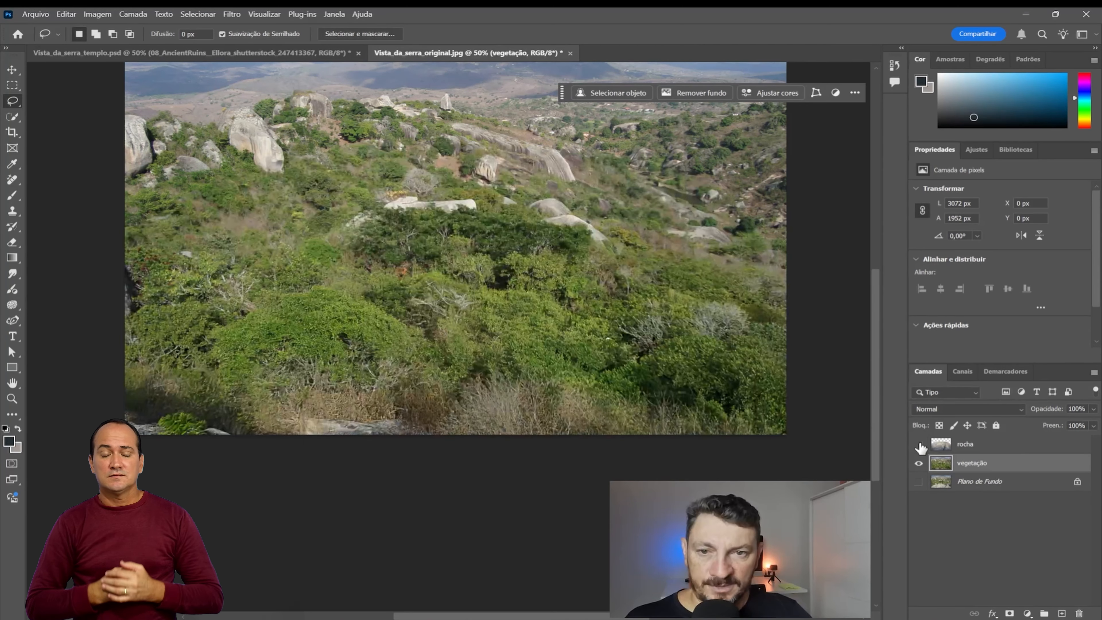
left_click(918, 445)
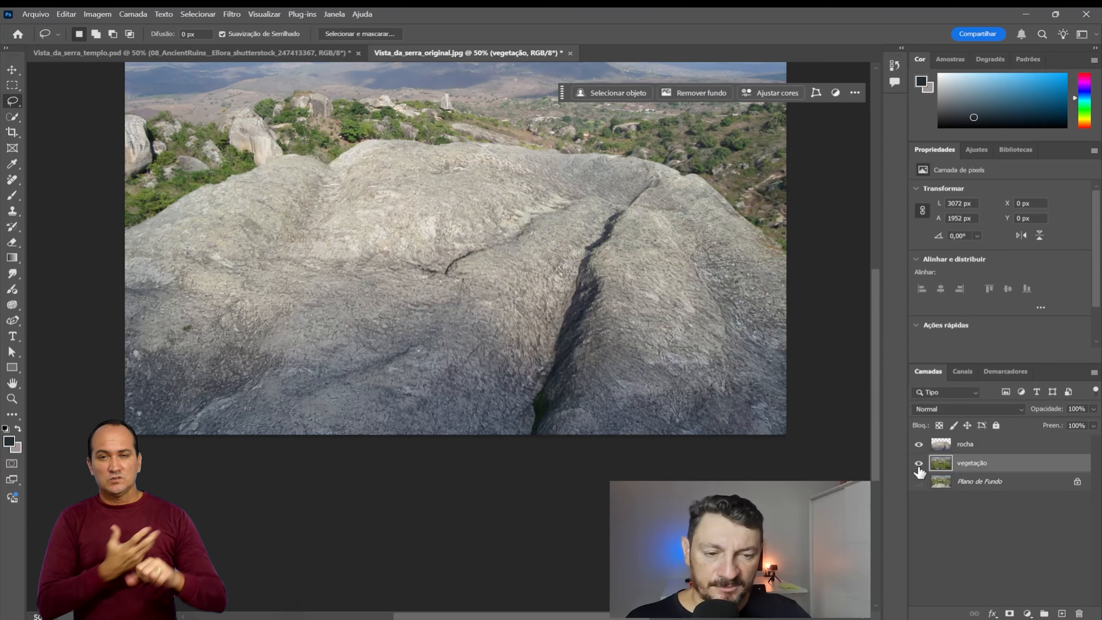
left_click(919, 463)
left_click(918, 463)
left_click(918, 445)
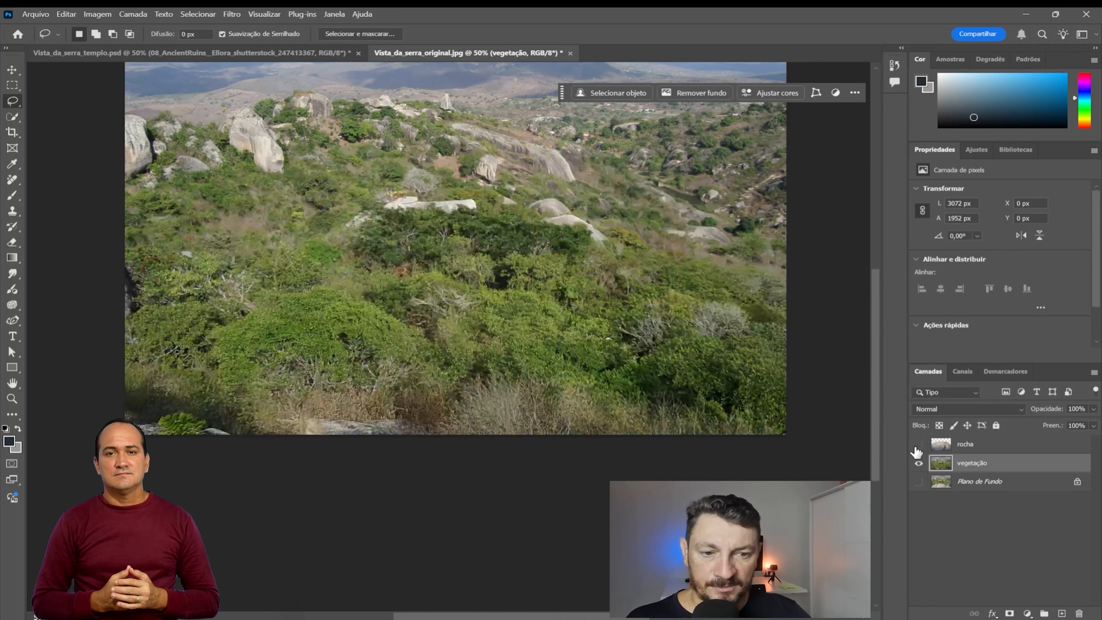
left_click(919, 463)
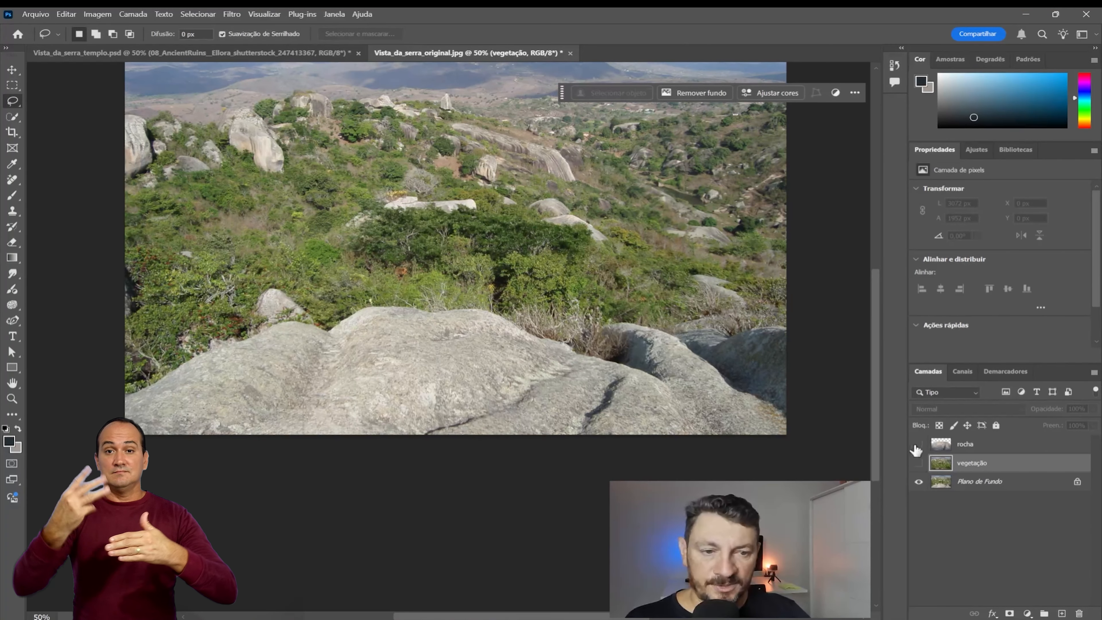
left_click(918, 463)
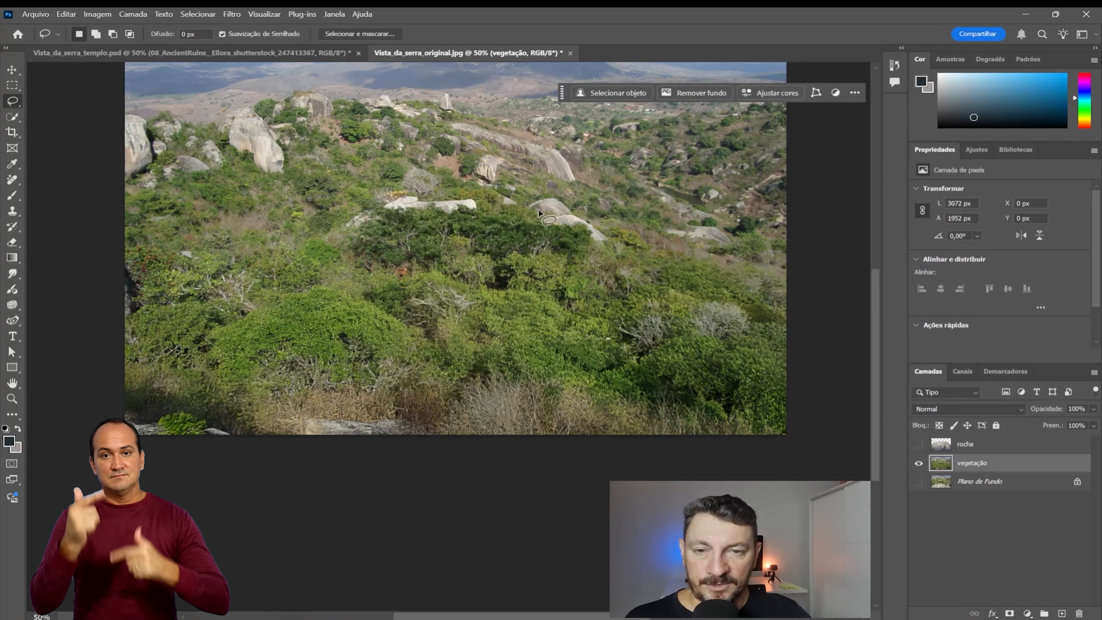
left_click(918, 444)
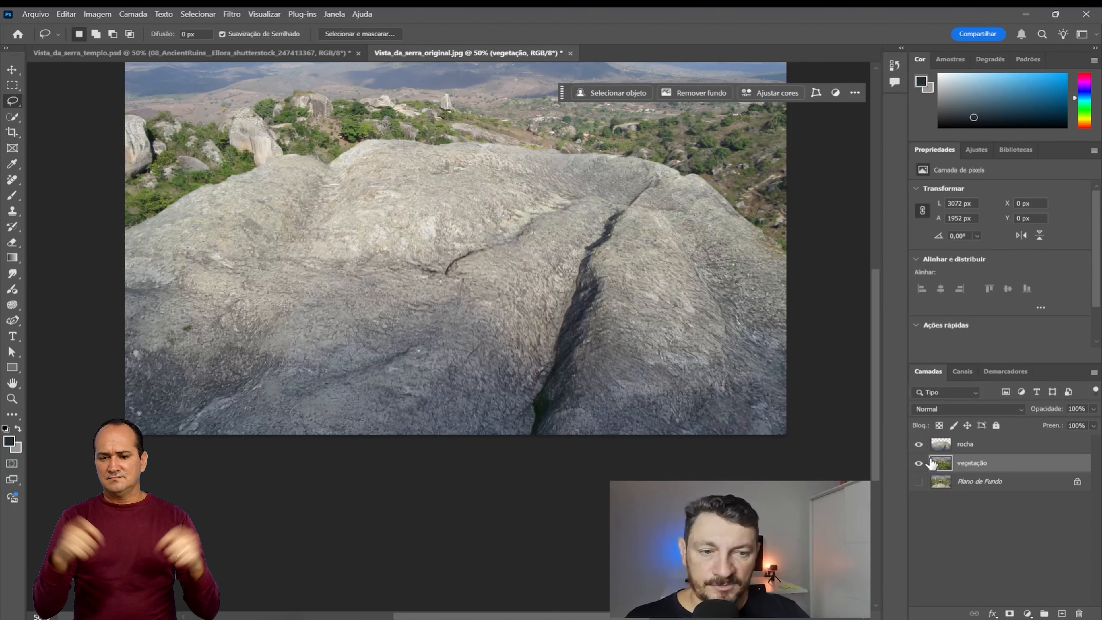
left_click(918, 444)
left_click(918, 464)
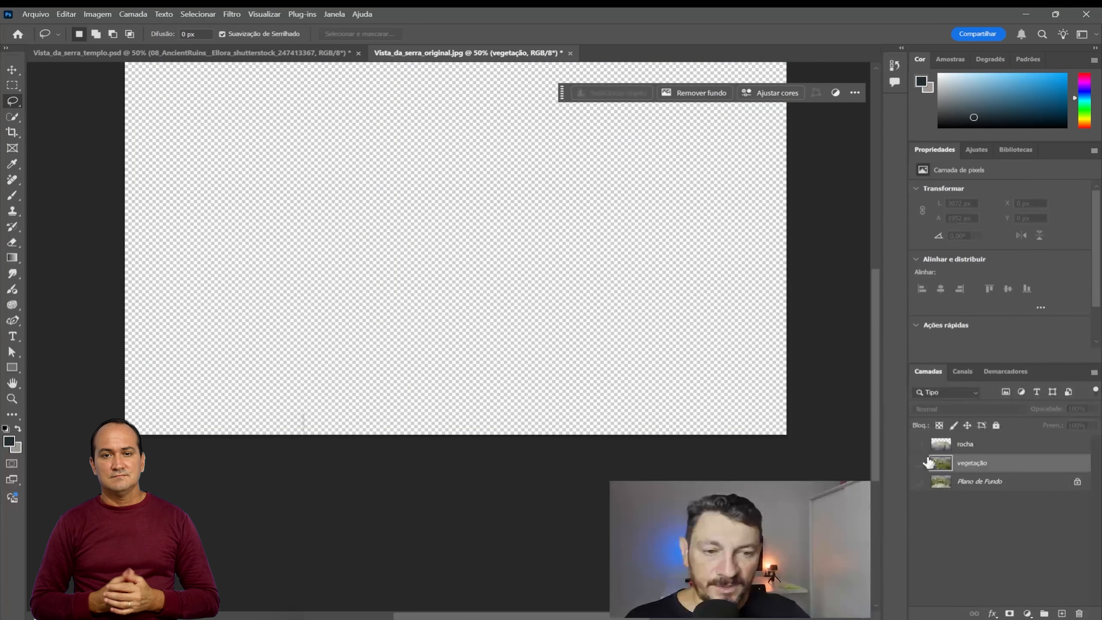
Step: Leave only the vegetação layer showing and place AncientRuins_original.jpg from the Parallax folder into the document above it
left_click(919, 445)
left_click(919, 463)
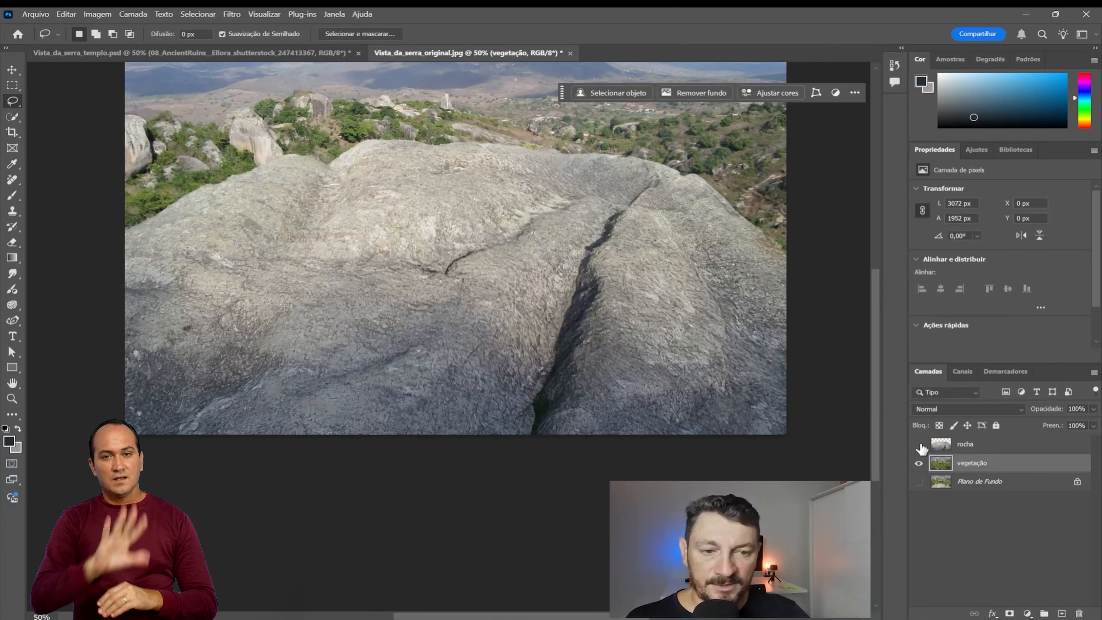
left_click(919, 444)
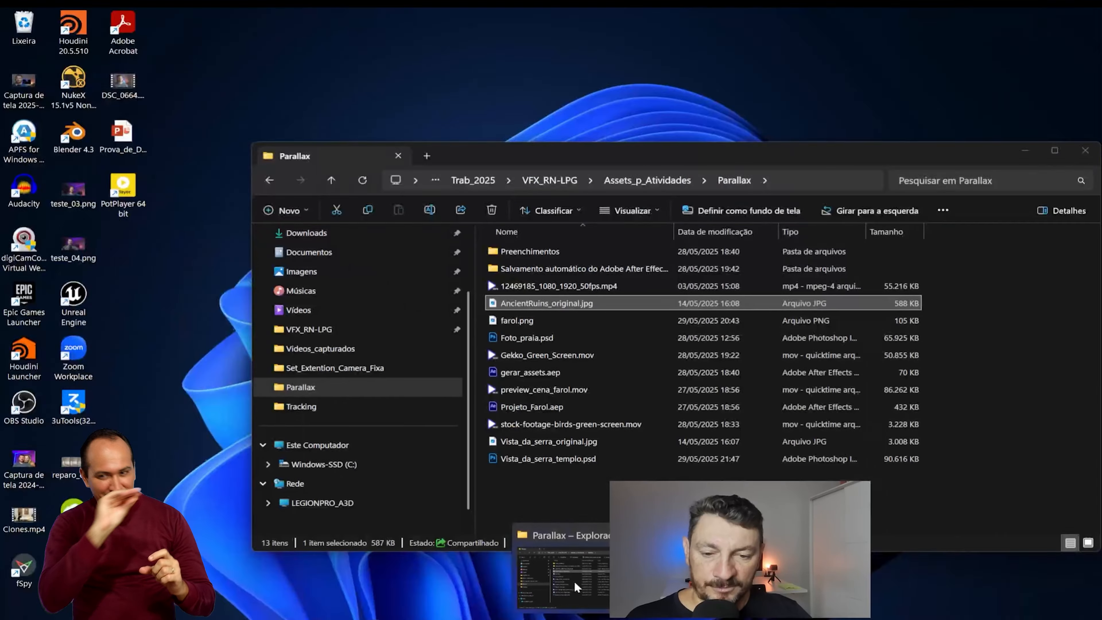
left_click(560, 569)
left_click_drag(568, 304, 455, 273)
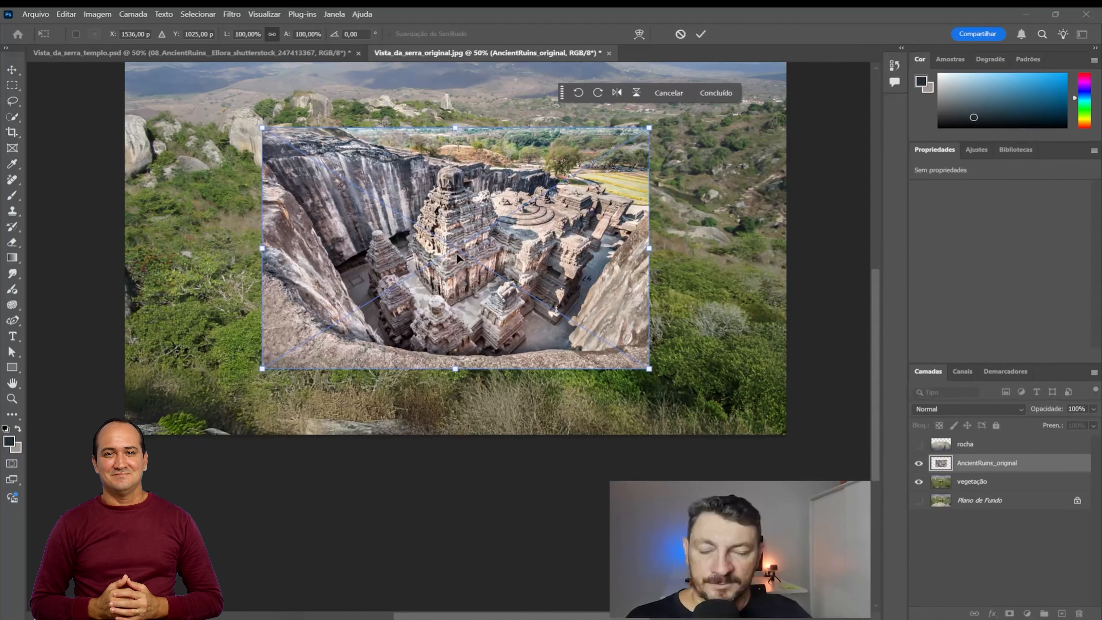
key("Return")
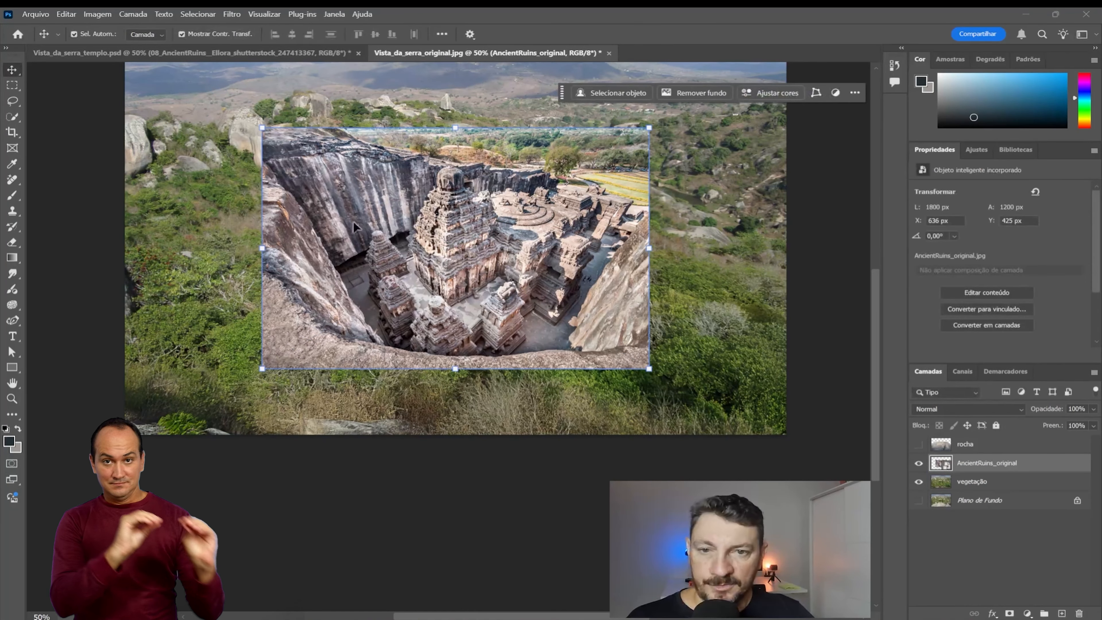
Step: Scale the placed ruins image to about 73.74% and position it over the lower middle of the vegetation, at about X 824, Y 848 px
left_click_drag(454, 241, 459, 290)
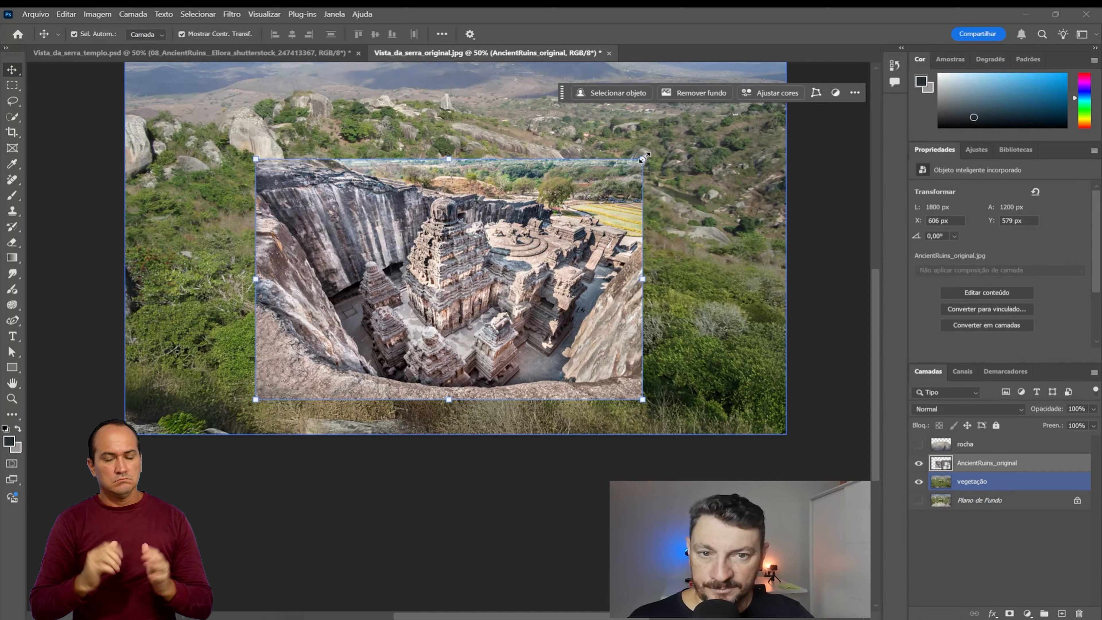
left_click_drag(644, 157, 540, 219)
left_click_drag(401, 311, 435, 289)
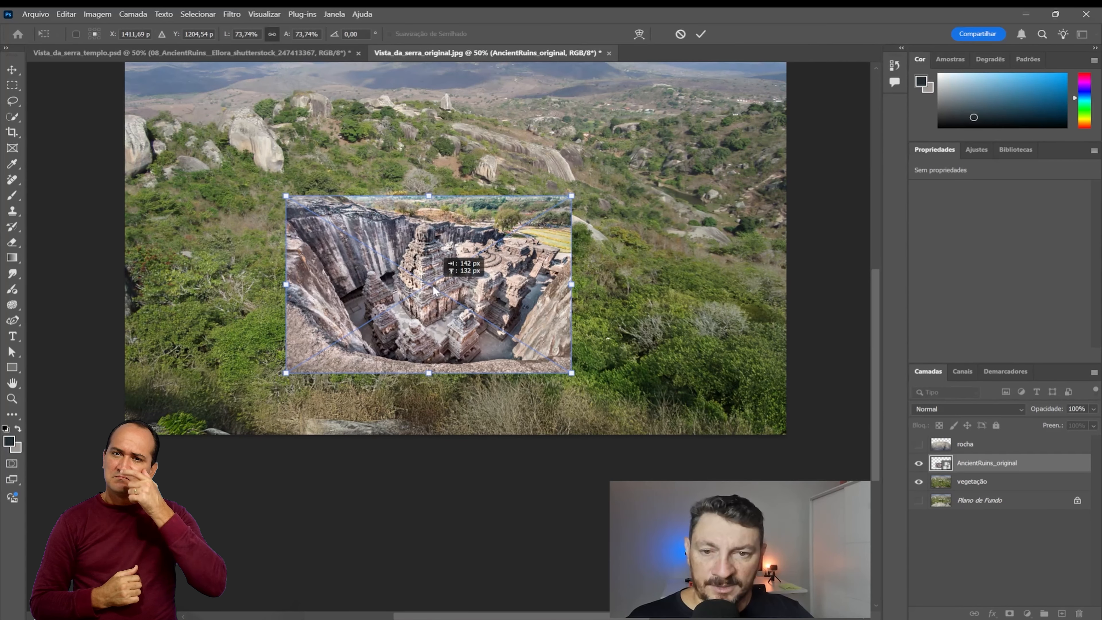
left_click_drag(448, 285, 448, 302)
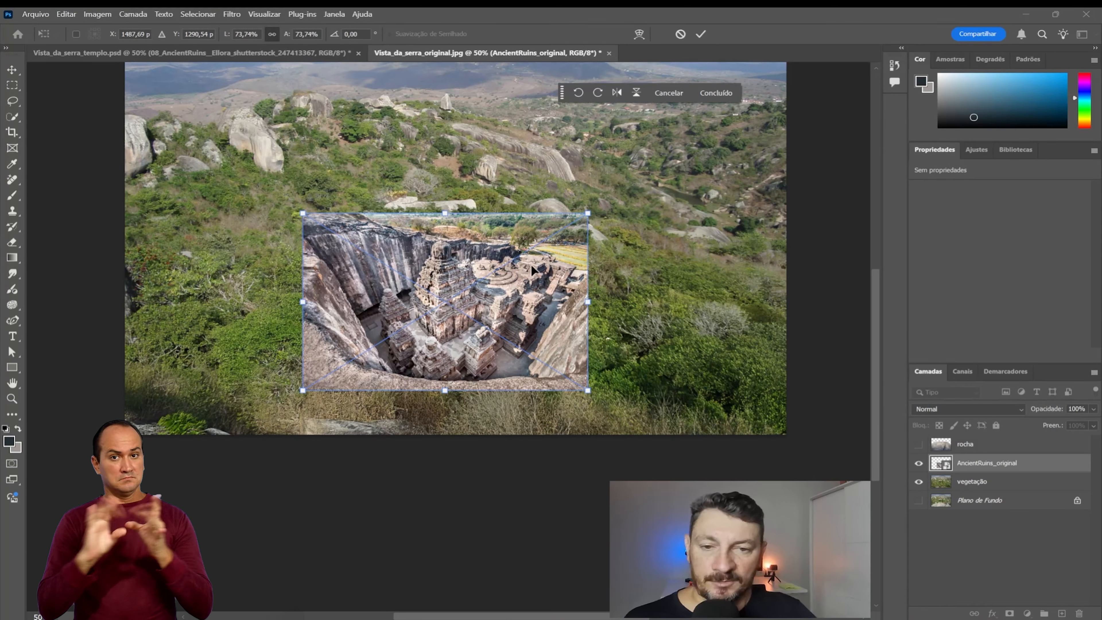
left_click(701, 34)
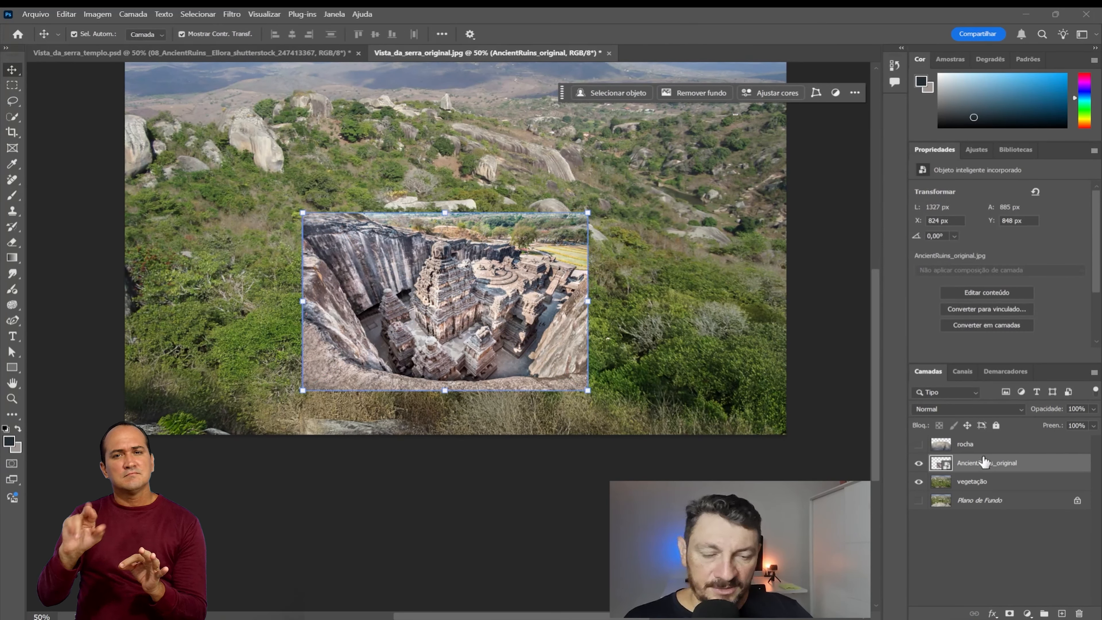
Step: Rasterize the AncientRuins_original layer and add a layer mask to it
right_click(978, 467)
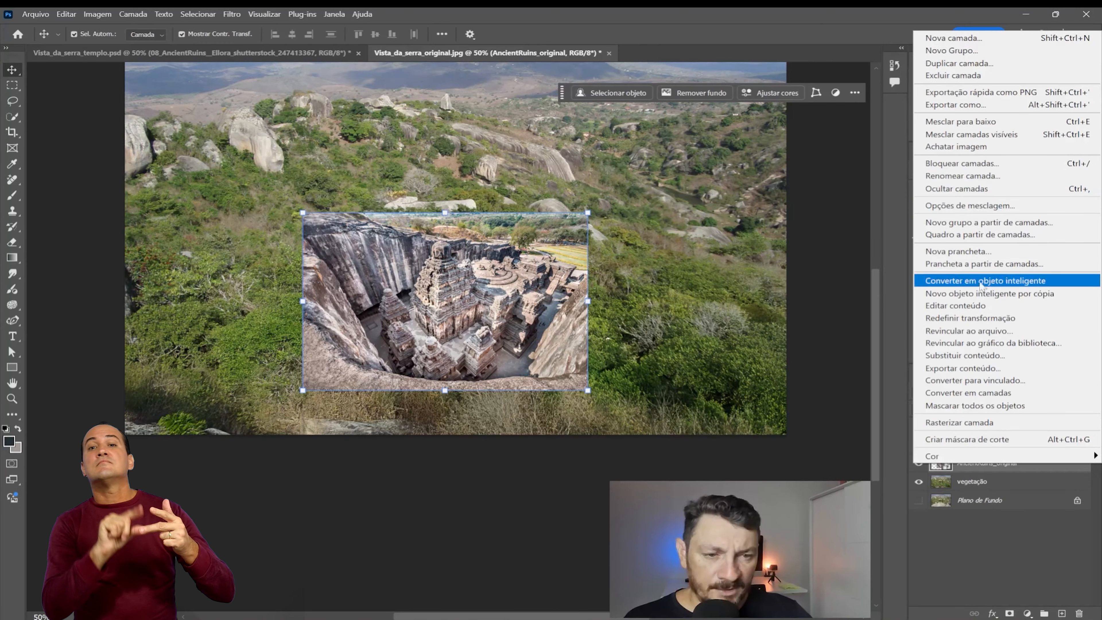
left_click(950, 424)
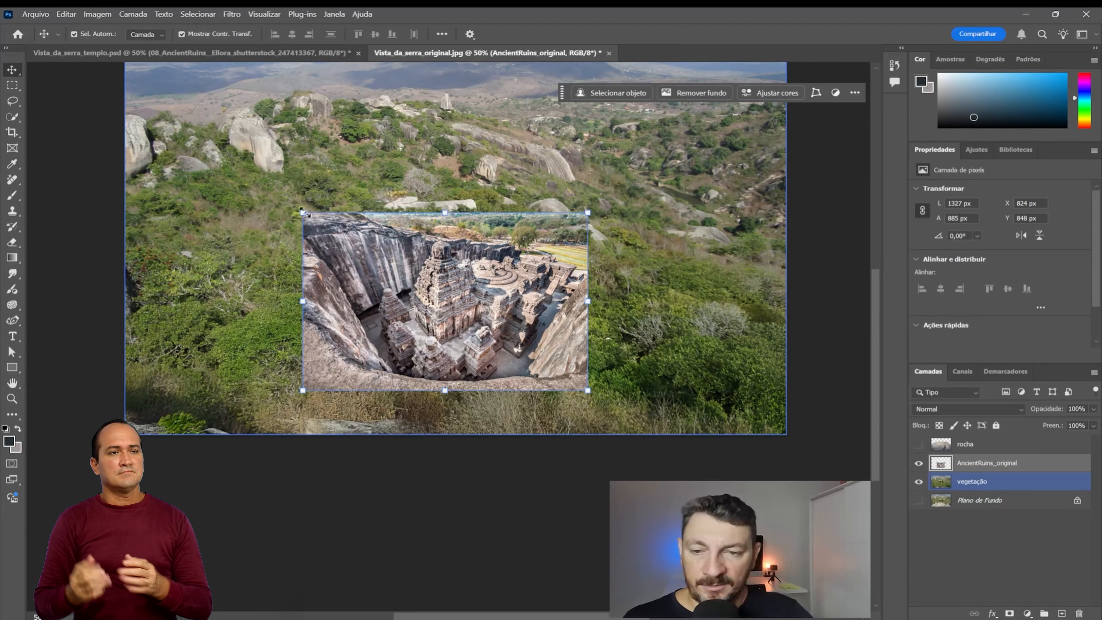
key("ctrl+plus")
key("ctrl+plus")
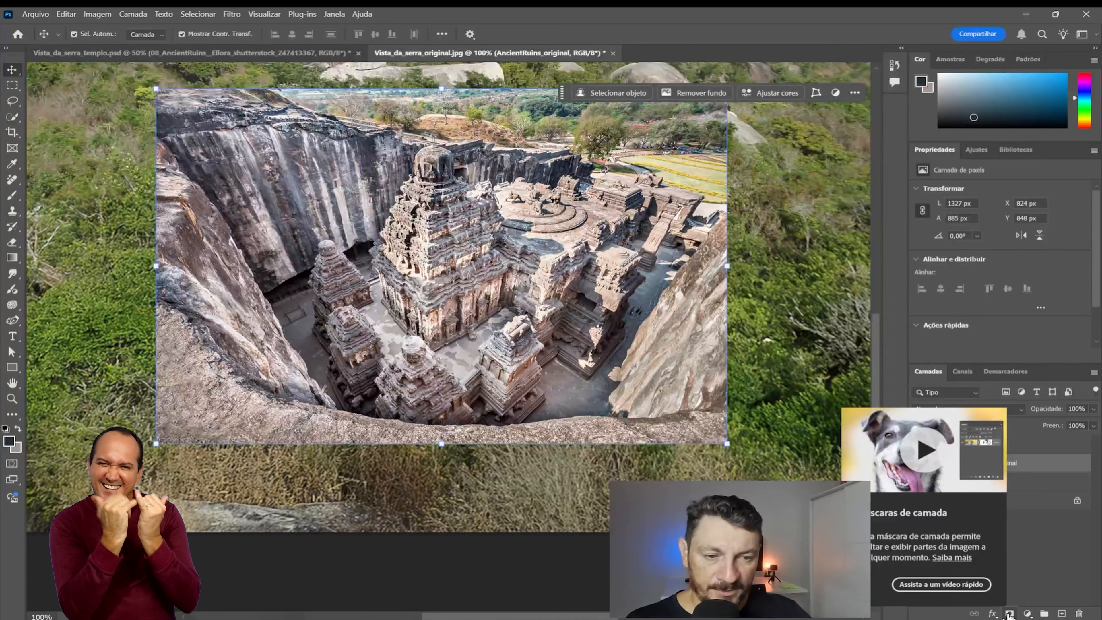
left_click(1009, 614)
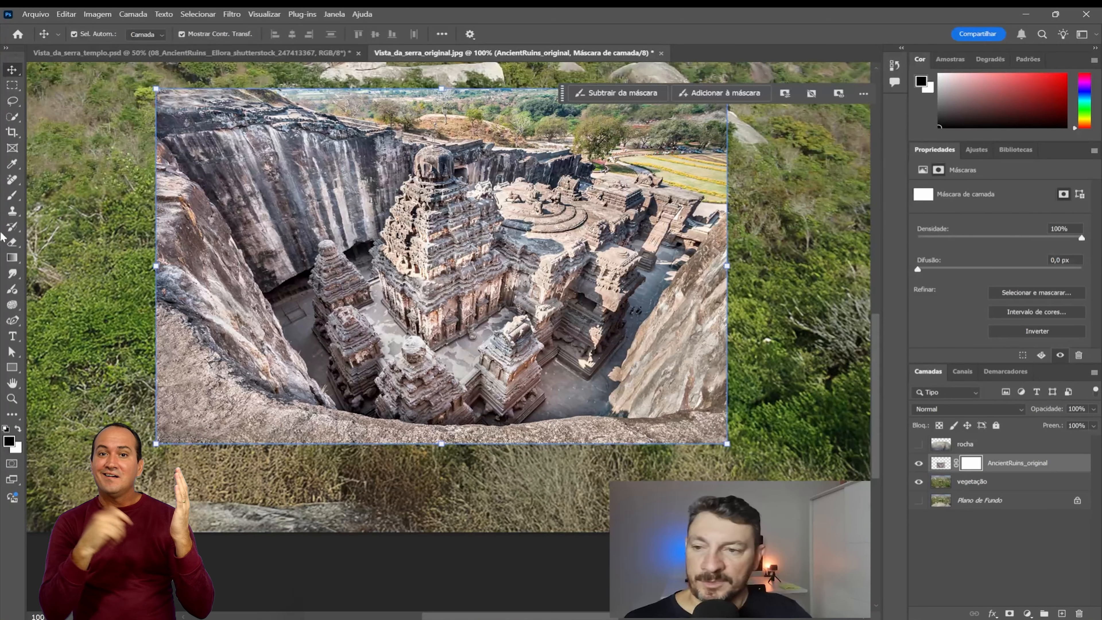
Step: Set up the Brush tool with the Lápis carvão grosso adicional de Kyle preset at a size of 300 px
left_click(13, 196)
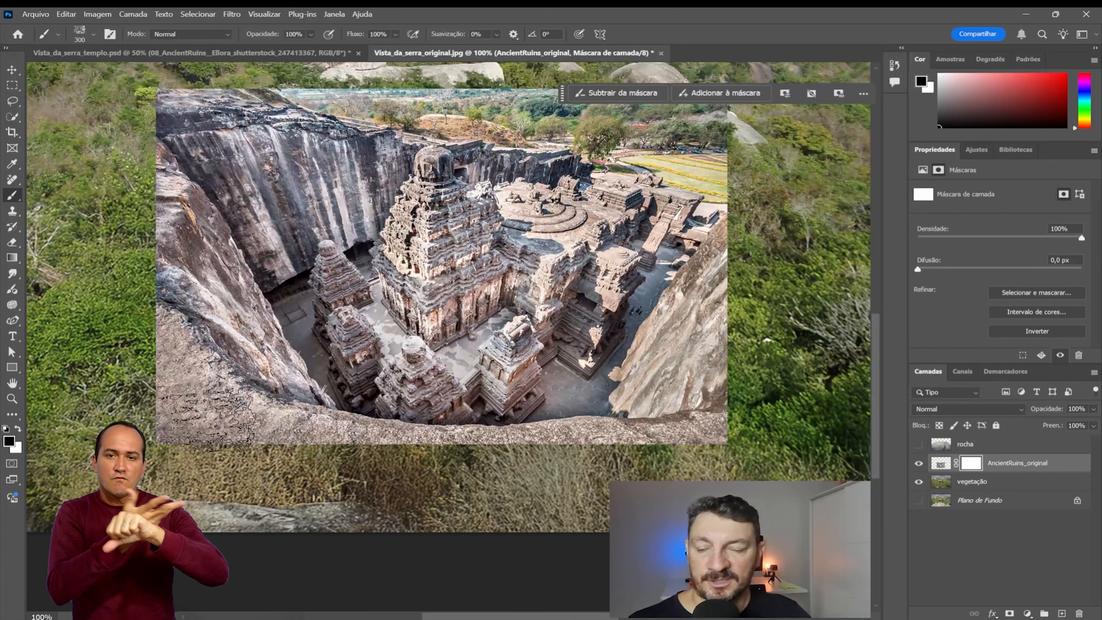
left_click(94, 35)
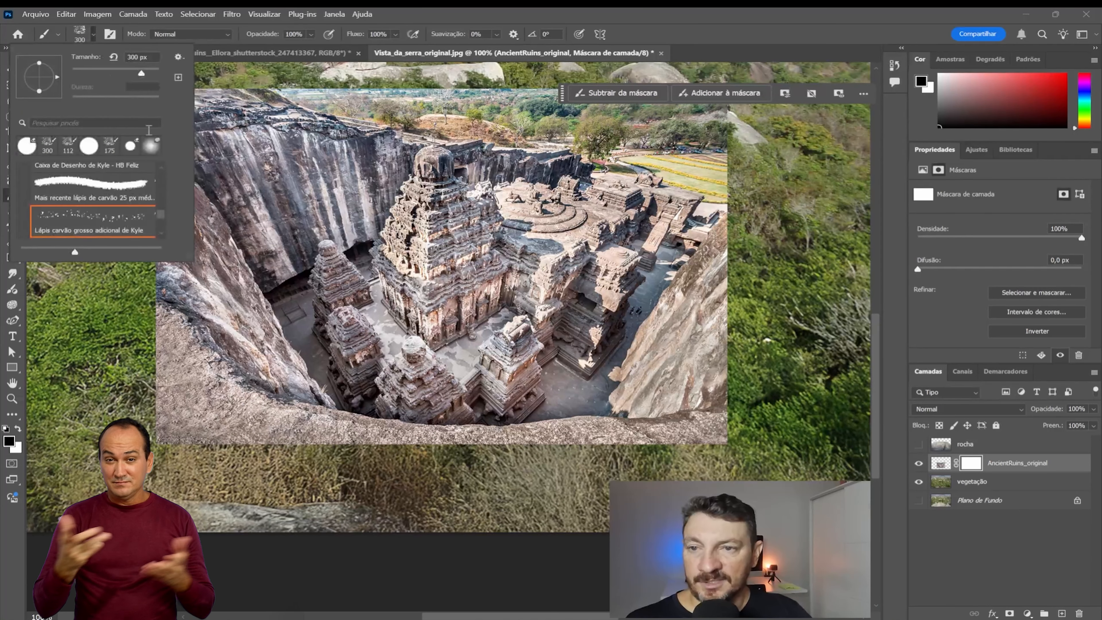
left_click_drag(163, 216, 156, 149)
double_click(82, 222)
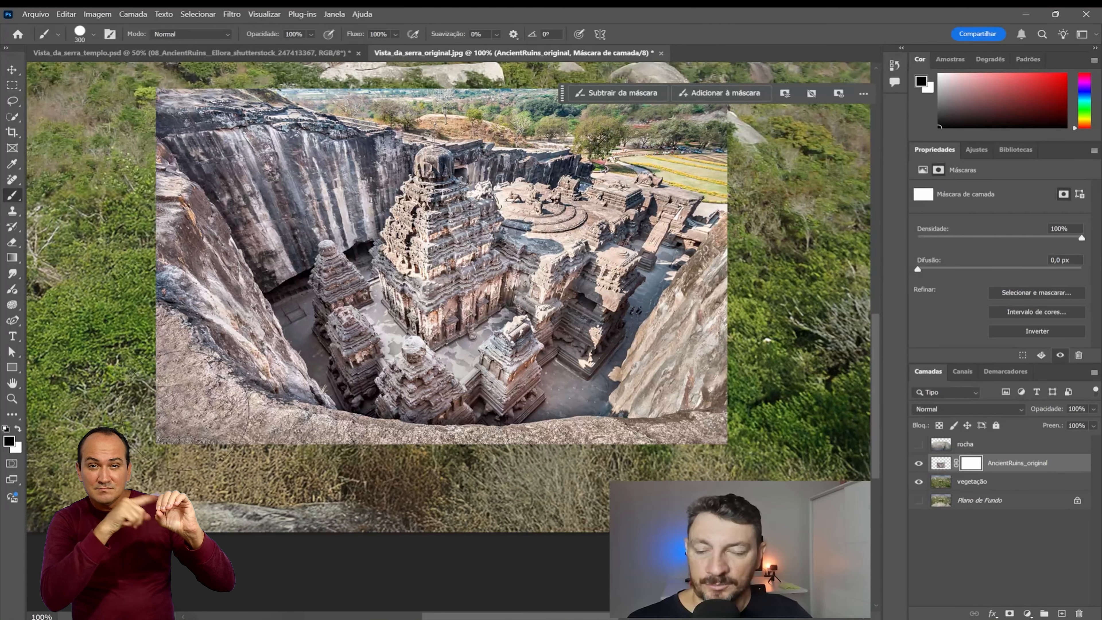
left_click(94, 34)
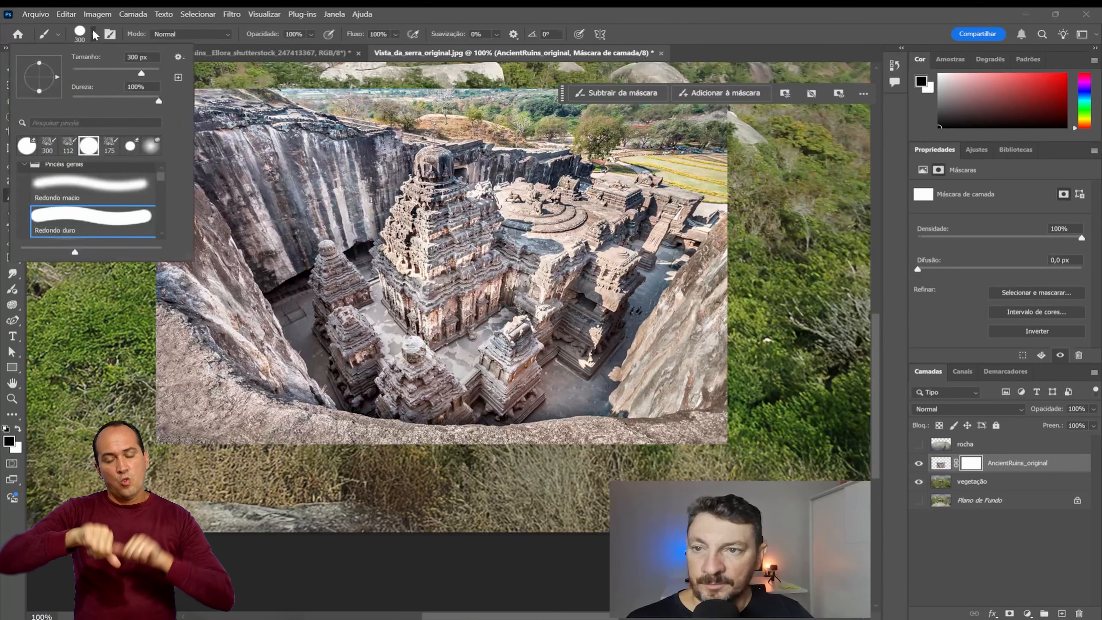
left_click_drag(161, 185, 160, 218)
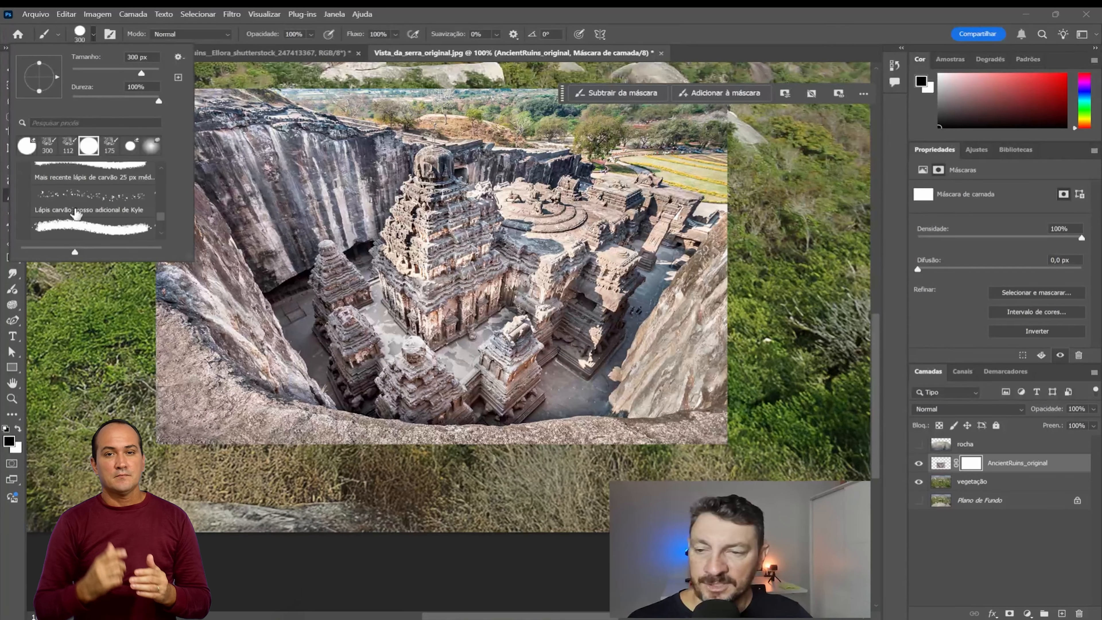
double_click(92, 202)
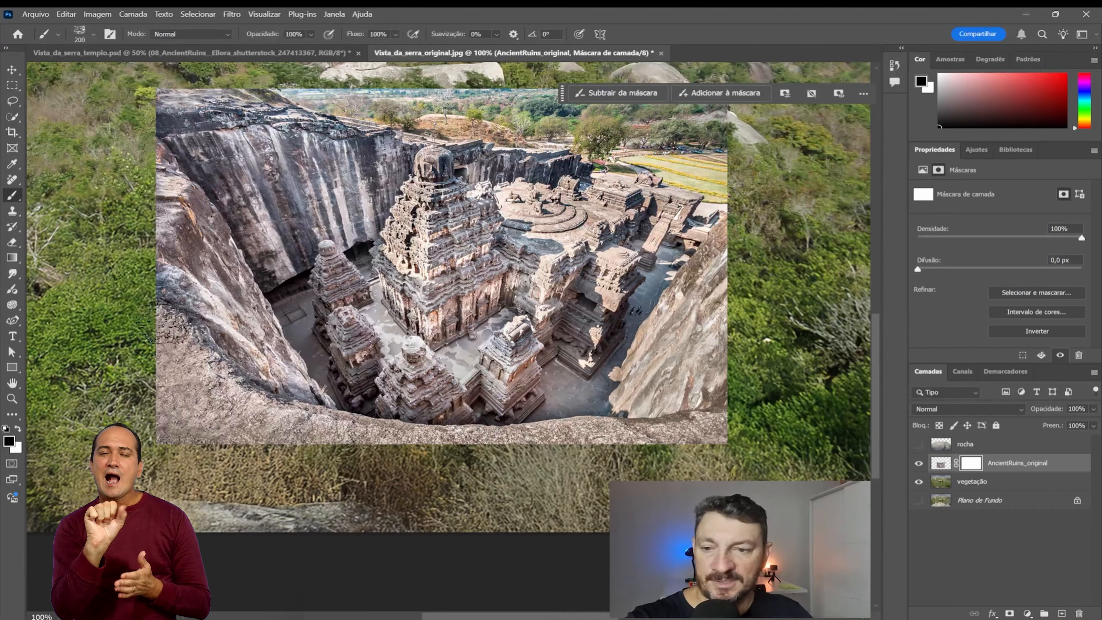
key("bracketright")
key("bracketright")
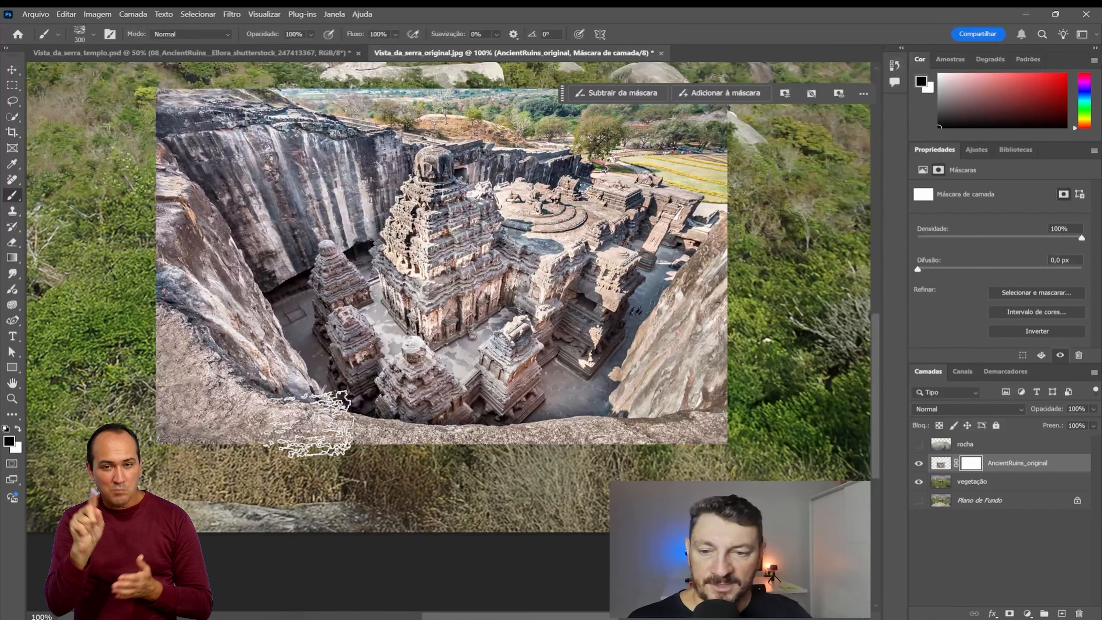
Step: Paint black on the layer mask around all edges of the ruins so the temple pit blends into the surrounding vegetation
mouse_move(193, 421)
left_mouse_down()
mouse_move(178, 450)
mouse_move(173, 374)
mouse_move(198, 430)
mouse_move(233, 423)
mouse_move(228, 438)
mouse_move(289, 451)
mouse_move(250, 444)
mouse_move(243, 460)
mouse_move(347, 438)
mouse_move(206, 404)
mouse_move(174, 363)
mouse_move(187, 343)
mouse_move(165, 308)
mouse_move(137, 332)
mouse_move(123, 296)
mouse_move(143, 210)
mouse_move(119, 191)
mouse_move(135, 177)
mouse_move(133, 213)
mouse_move(143, 192)
left_mouse_up()
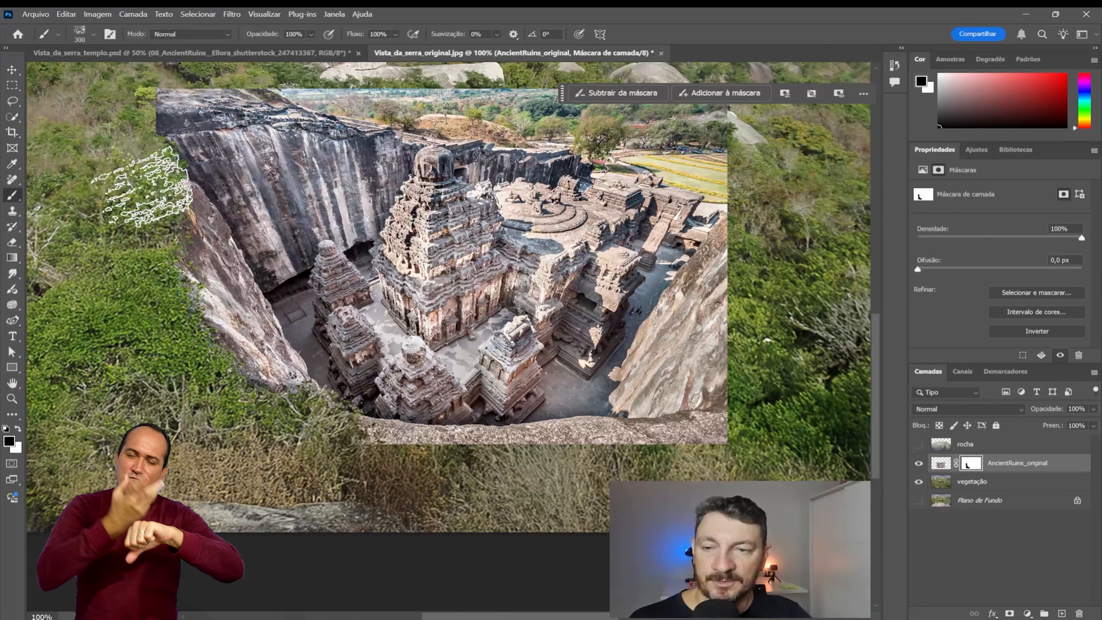
mouse_move(174, 98)
left_mouse_down()
mouse_move(131, 98)
mouse_move(150, 99)
mouse_move(110, 73)
mouse_move(180, 93)
mouse_move(242, 129)
mouse_move(176, 98)
mouse_move(99, 118)
mouse_move(350, 87)
mouse_move(267, 92)
mouse_move(412, 65)
mouse_move(362, 90)
mouse_move(438, 66)
mouse_move(364, 45)
mouse_move(314, 79)
mouse_move(247, 84)
mouse_move(360, 59)
mouse_move(407, 79)
mouse_move(385, 82)
mouse_move(439, 82)
mouse_move(428, 68)
mouse_move(475, 78)
mouse_move(461, 100)
mouse_move(566, 99)
mouse_move(546, 114)
mouse_move(737, 129)
mouse_move(712, 169)
mouse_move(696, 157)
mouse_move(758, 204)
mouse_move(733, 410)
mouse_move(683, 452)
mouse_move(380, 455)
mouse_move(284, 421)
mouse_move(173, 293)
left_mouse_up()
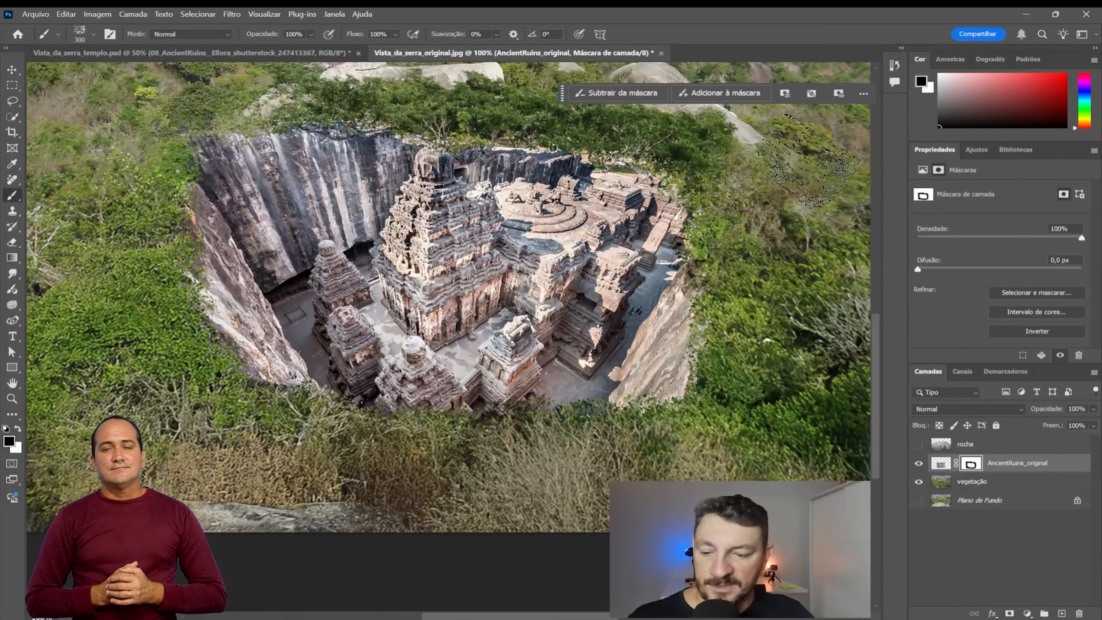
key("x")
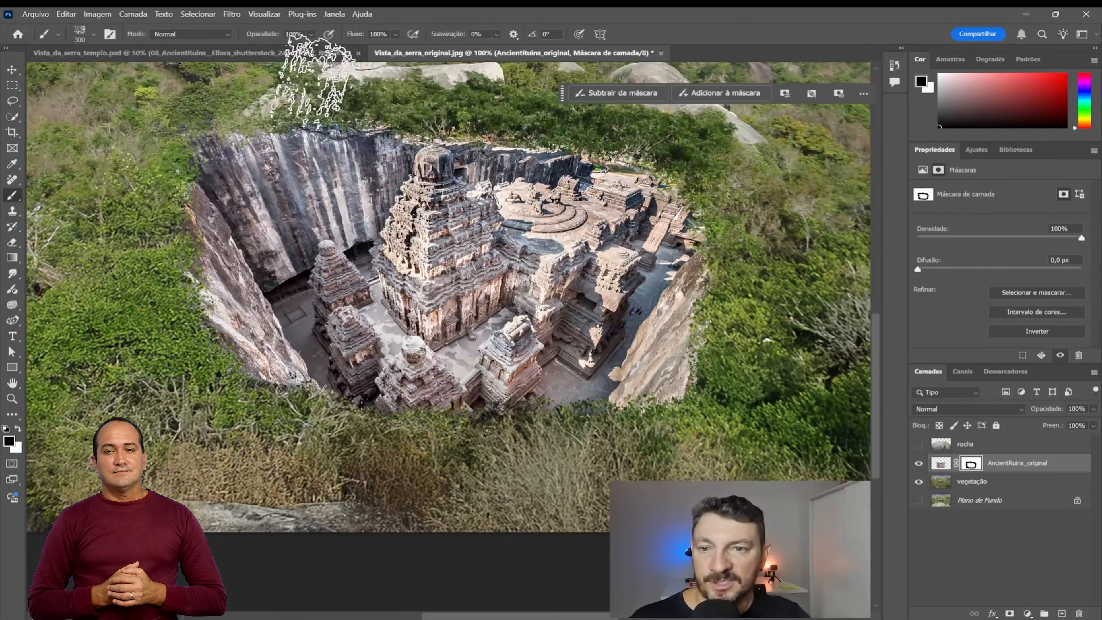
left_click_drag(701, 431, 725, 348)
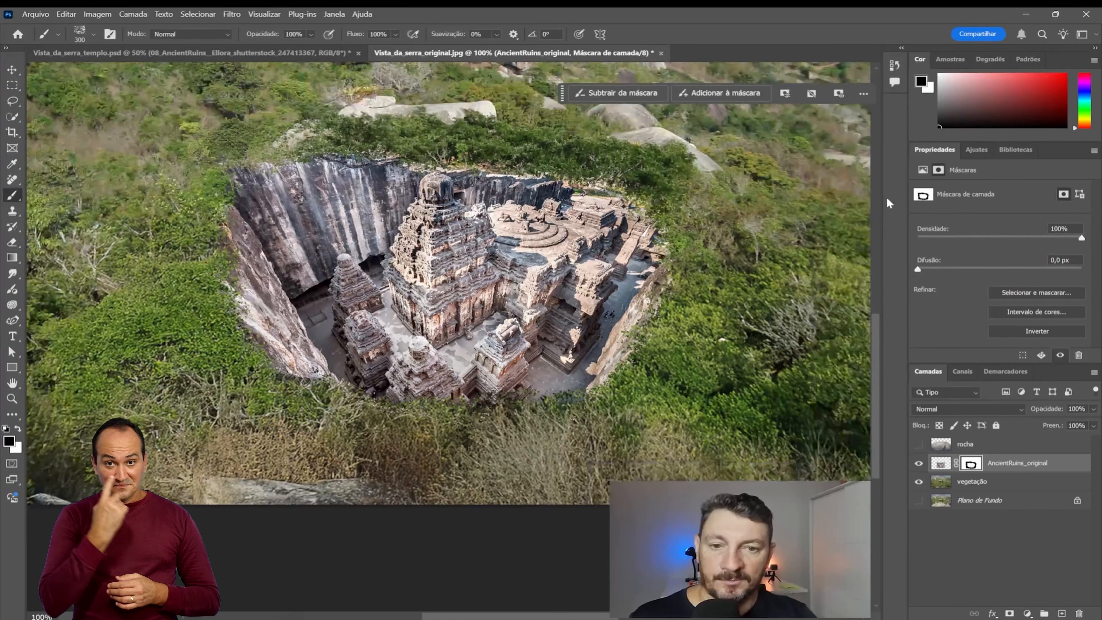
Step: Show the rocha layer, move it down to about Y 627 px in front of the ruins, and hide it again
key("ctrl+minus")
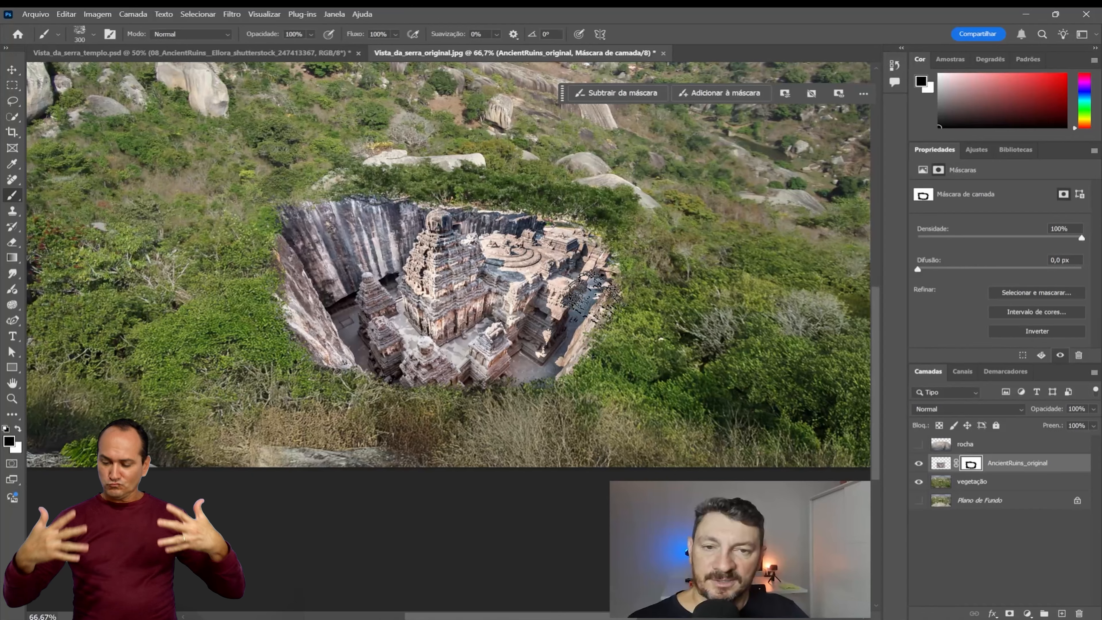
key("ctrl+minus")
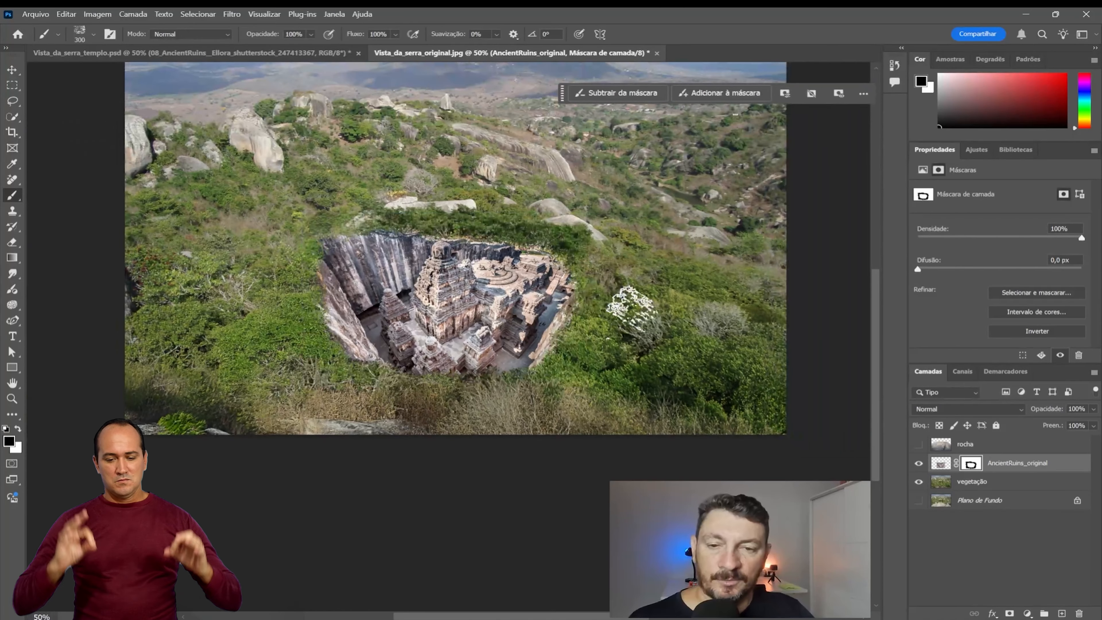
left_click(918, 444)
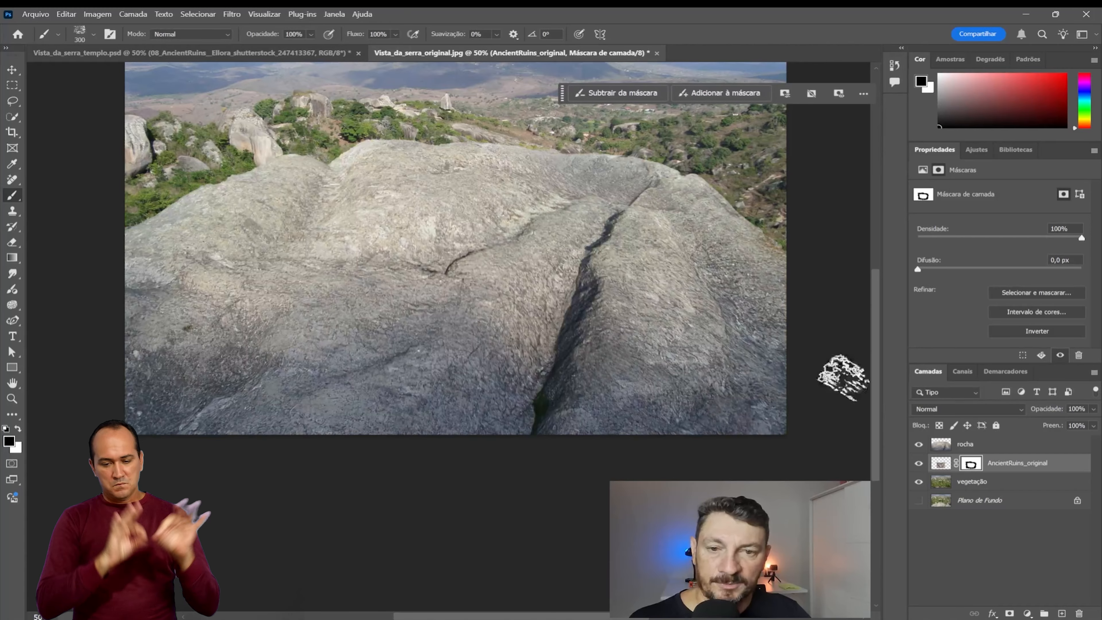
left_click(12, 70)
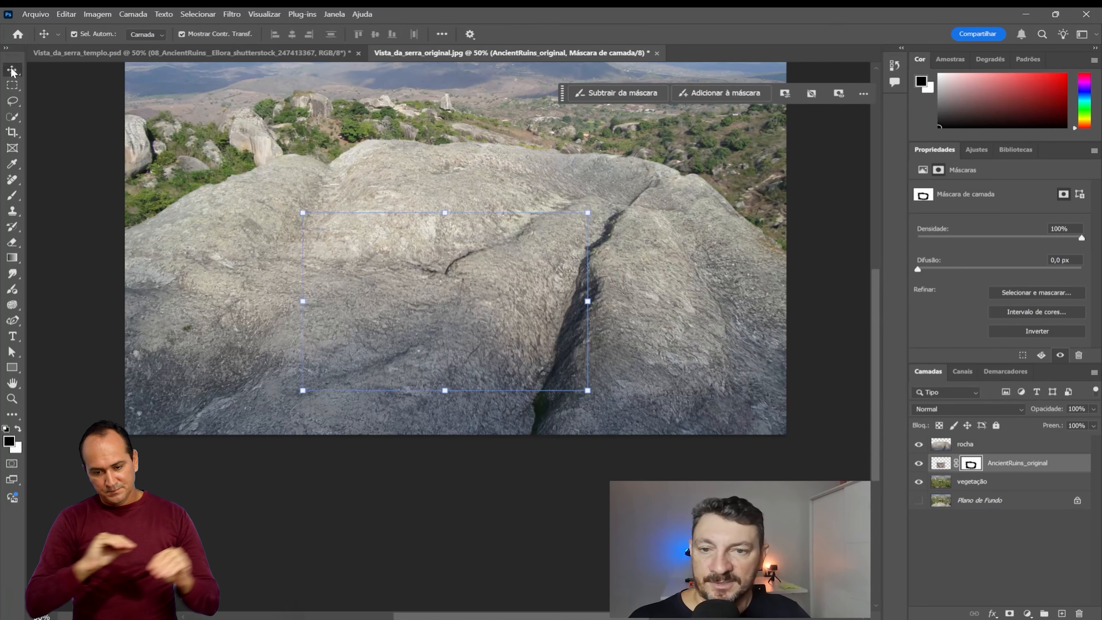
left_click(989, 441)
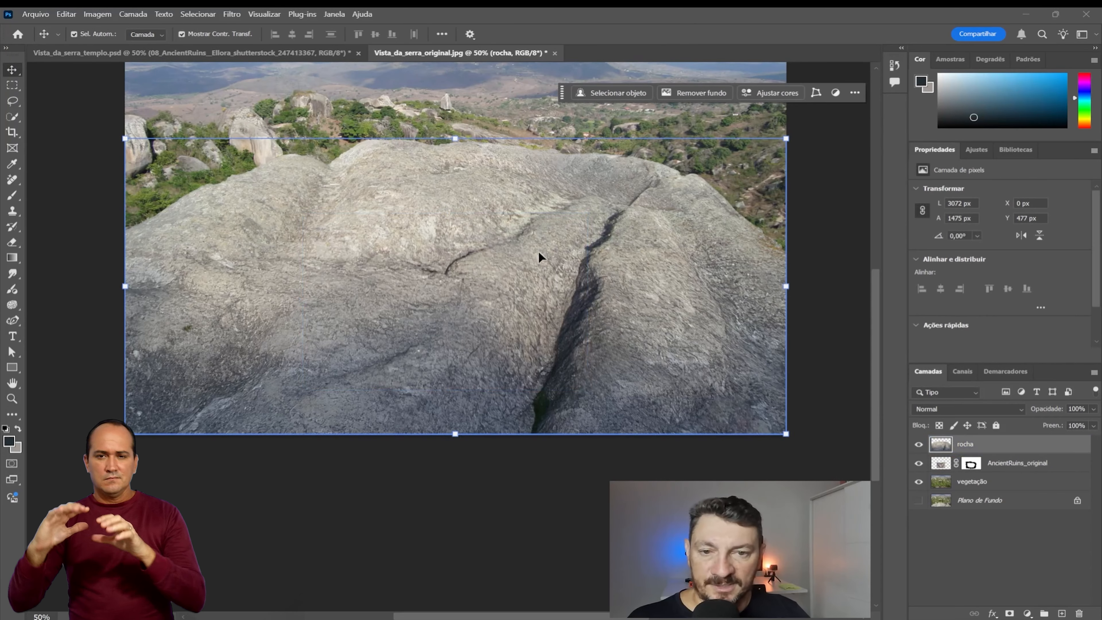
left_click_drag(500, 216, 505, 252)
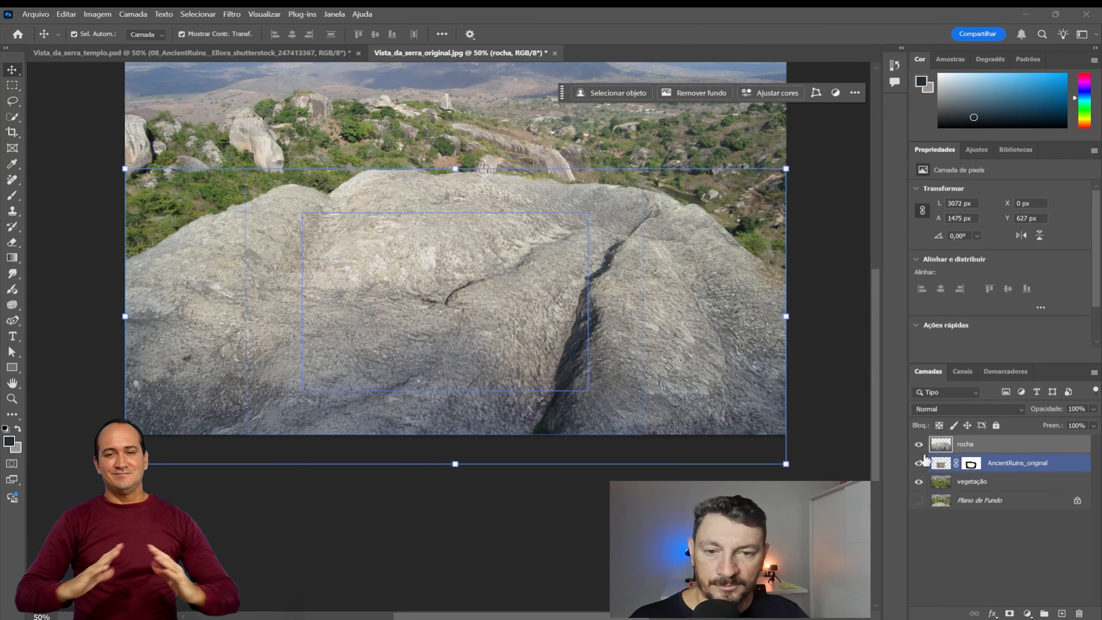
left_click(920, 445)
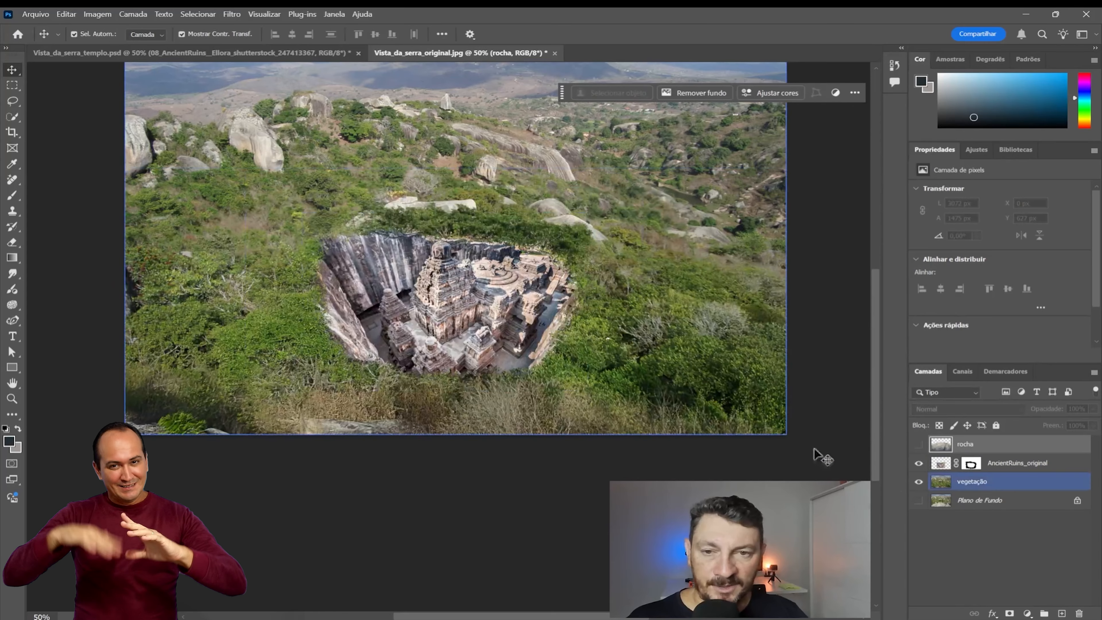
Step: Merge the masked AncientRuins_original layer with the vegetação layer
left_click(988, 464)
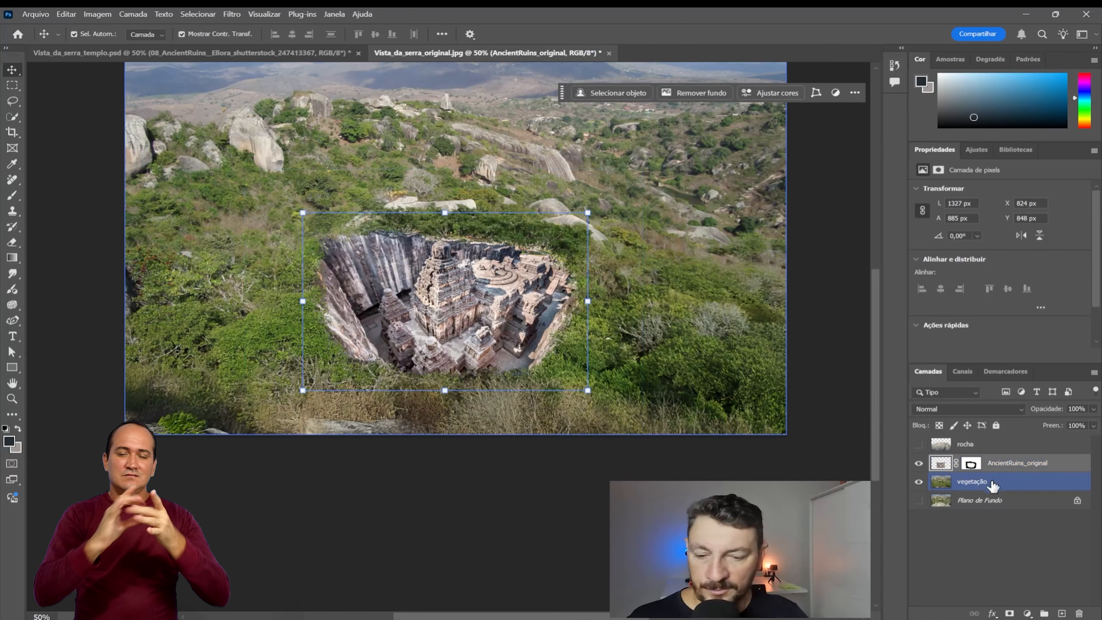
left_click(978, 484, "shift")
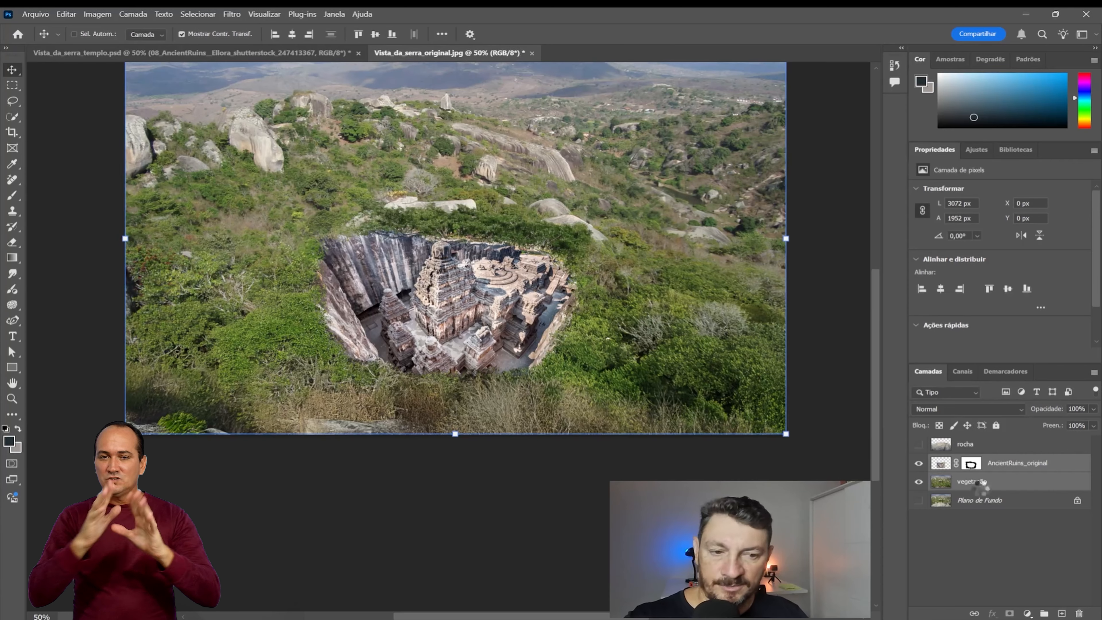
key("ctrl+e")
Step: Check the merged ruins and vegetation layer by switching the rocha layer's visibility on and off
left_click(918, 480)
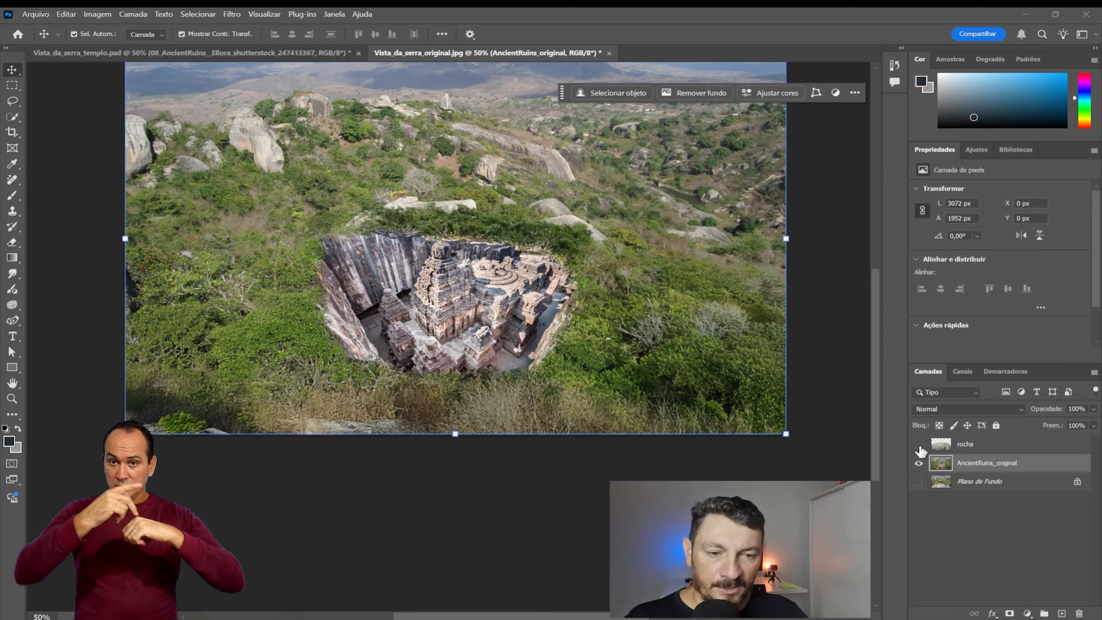
left_click(920, 444)
left_click(919, 445)
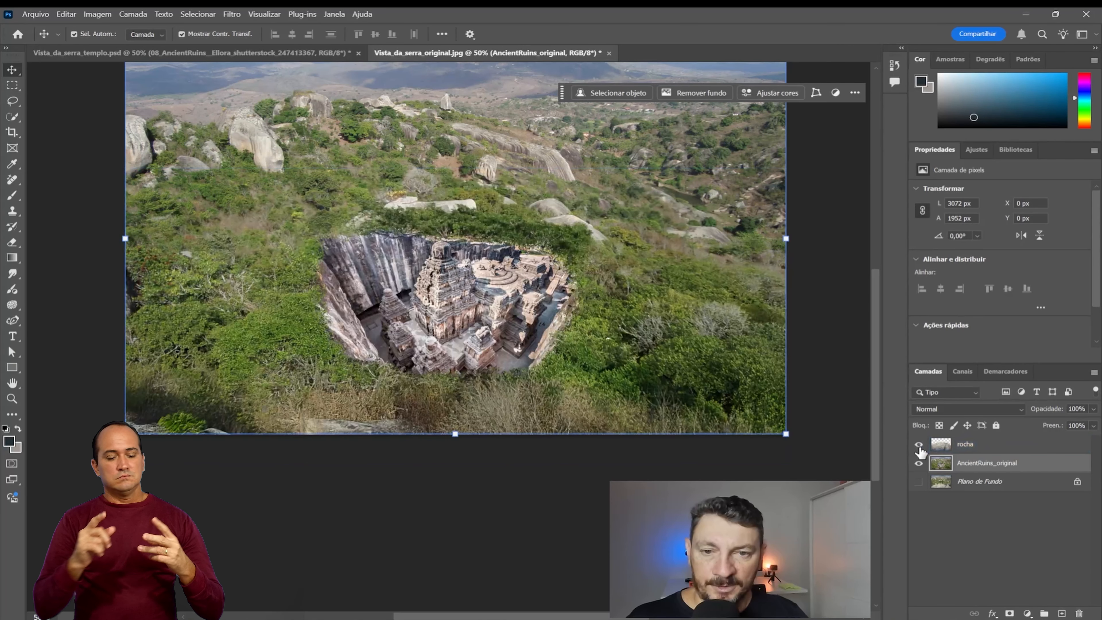
left_click(919, 444)
left_click(919, 445)
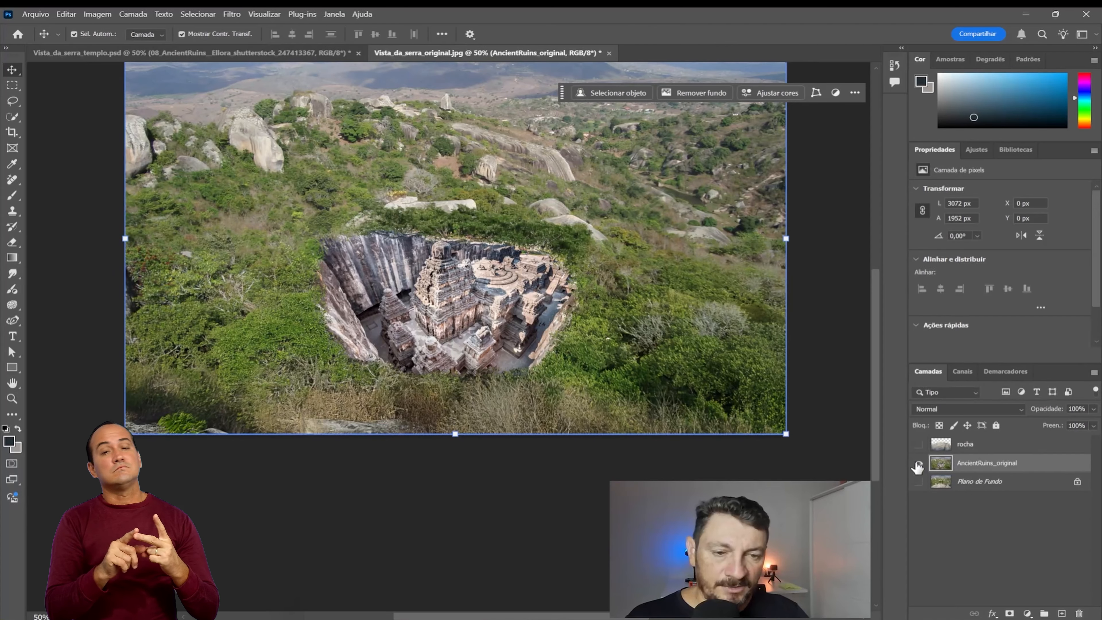
Step: Check the AncientRuins_original layer by hiding and showing it, and make the rocha and Plano de Fundo layers visible
left_click(919, 464)
left_click(919, 464)
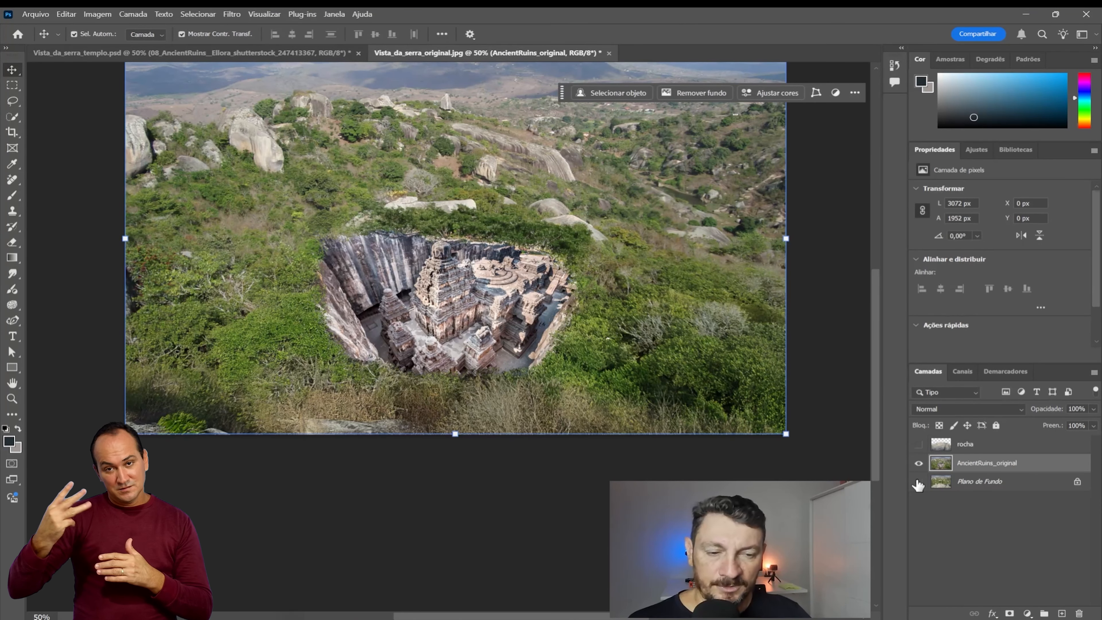
left_click(919, 445)
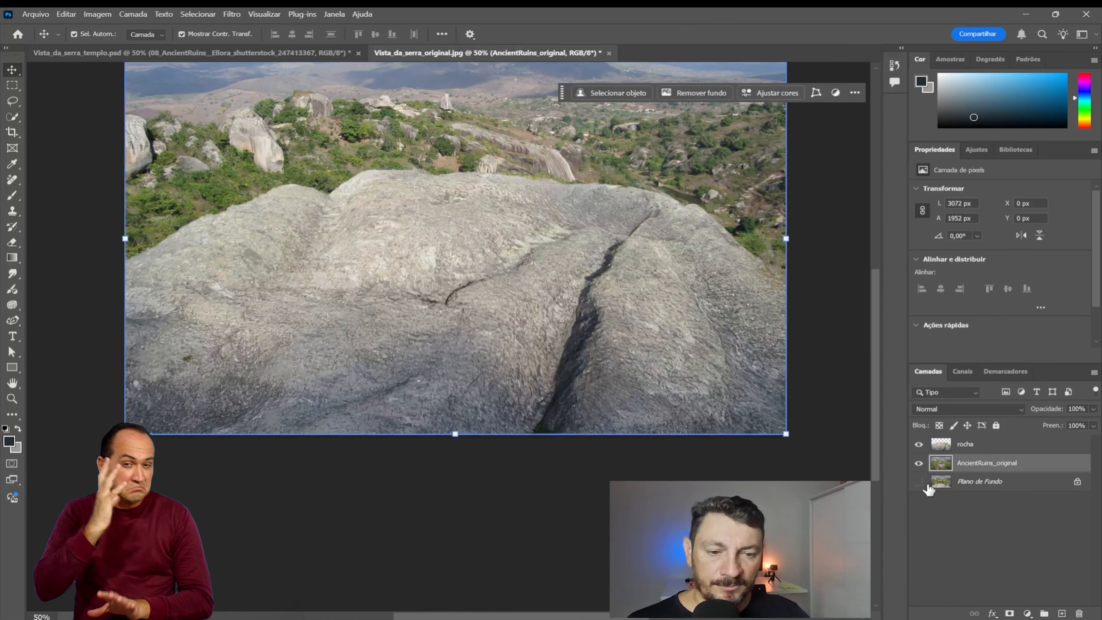
left_click(919, 482)
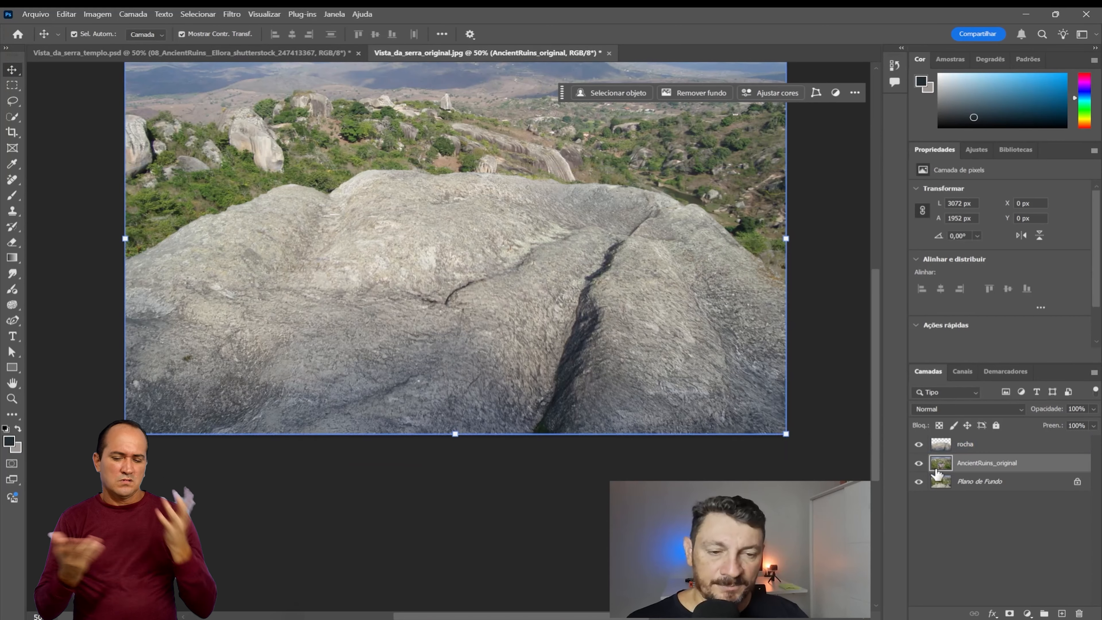
Step: Delete the Plano de Fundo layer from the layer stack
left_click(967, 445)
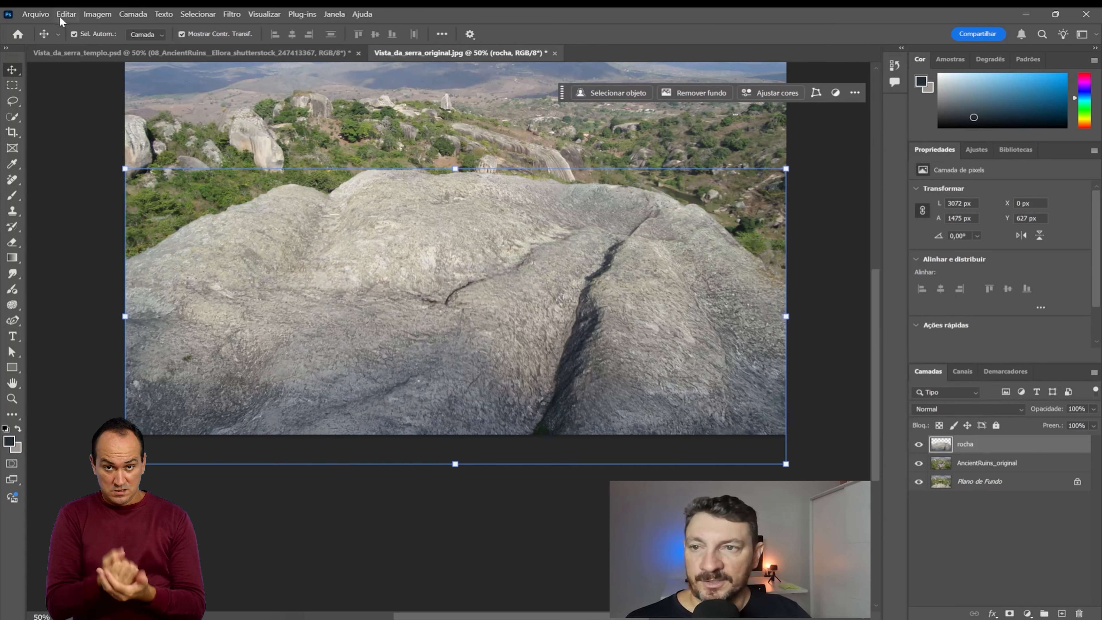
left_click_drag(880, 321, 867, 282)
left_click(985, 482)
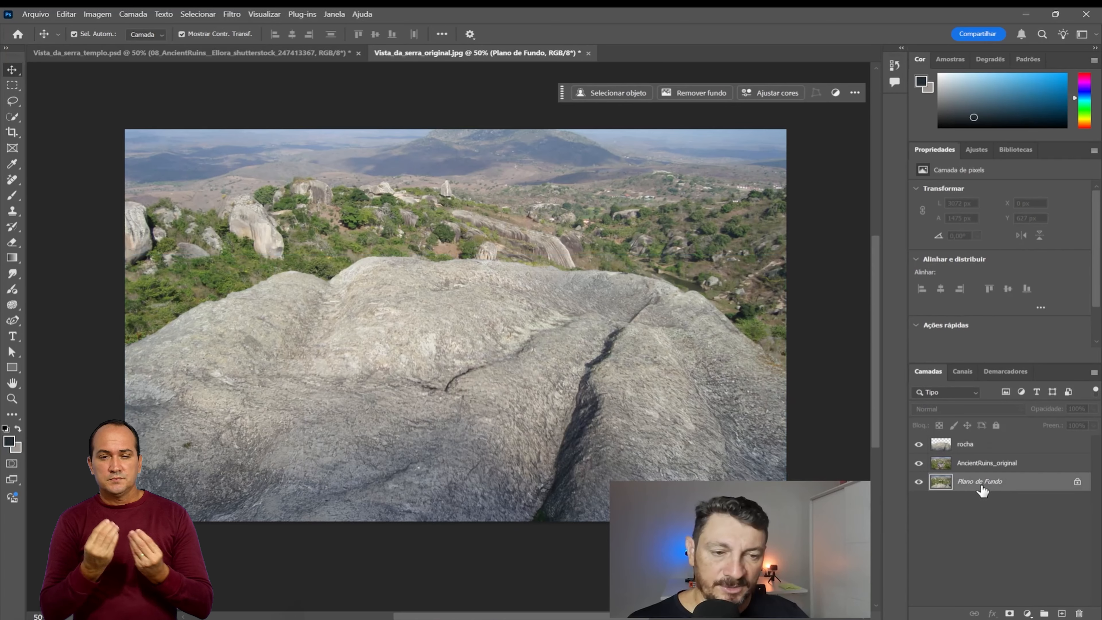
left_click_drag(982, 491, 1079, 614)
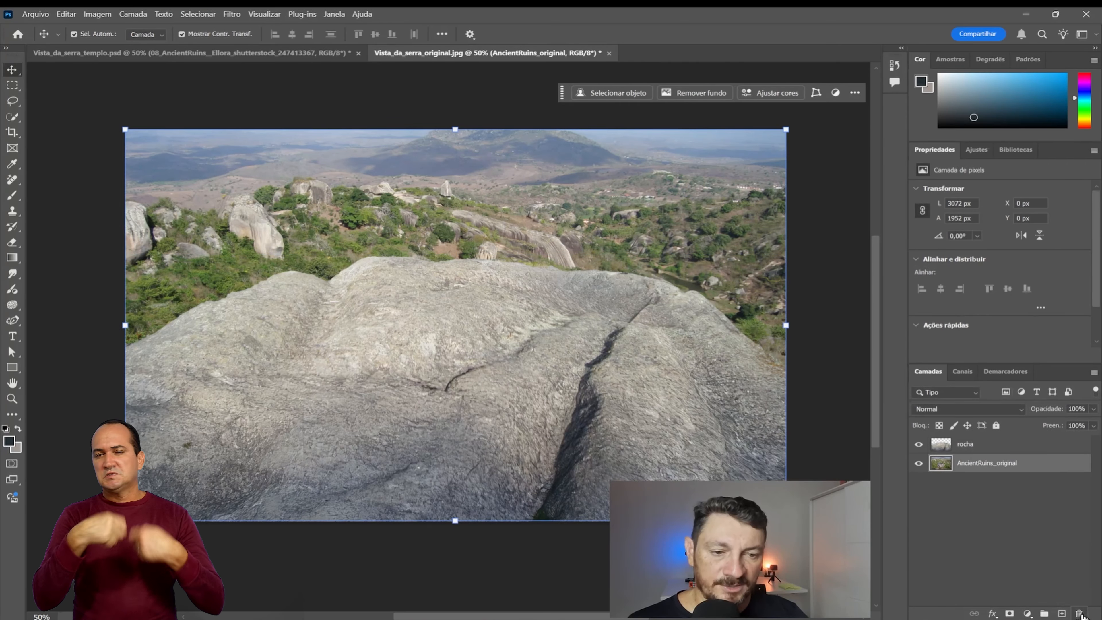
Step: Check the ruins behind the foreground rock by switching the rocha layer off and on, and select AncientRuins_original
left_click(952, 445)
left_click(919, 445)
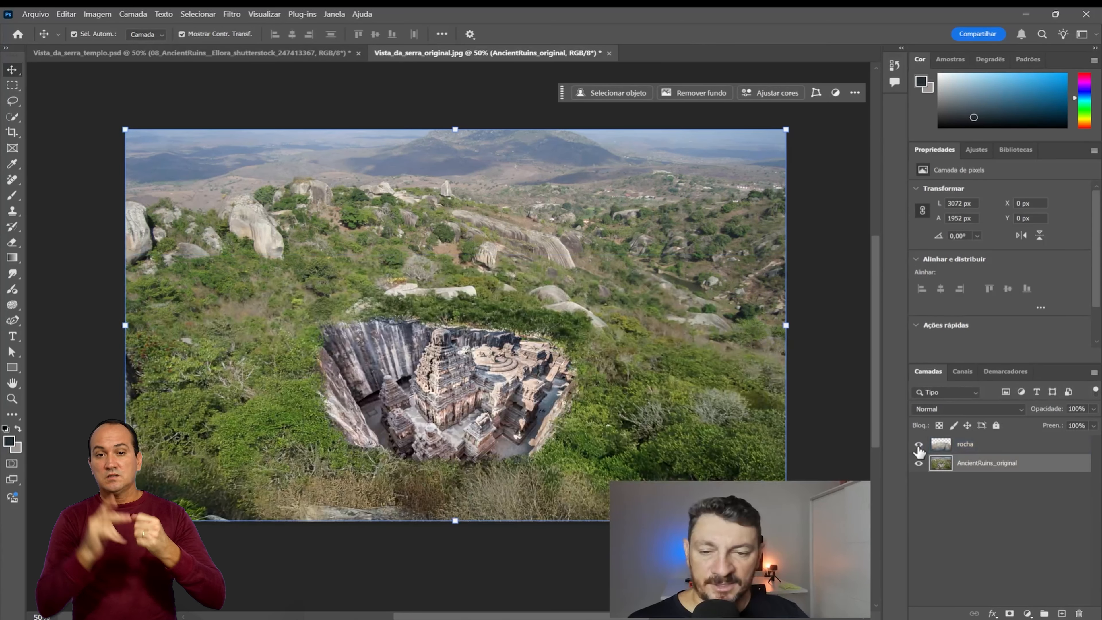
left_click(918, 445)
left_click(918, 445)
left_click(919, 445)
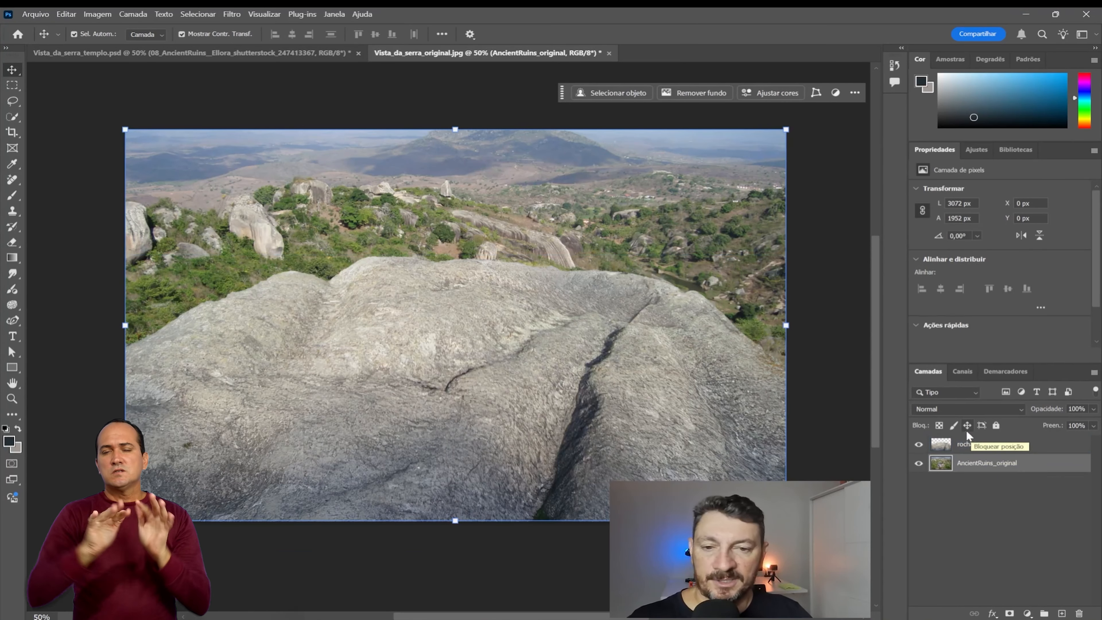
left_click(985, 463)
Step: Save the layered document as the Photoshop file serra_parallax.psd in the Parallax folder
left_click(32, 15)
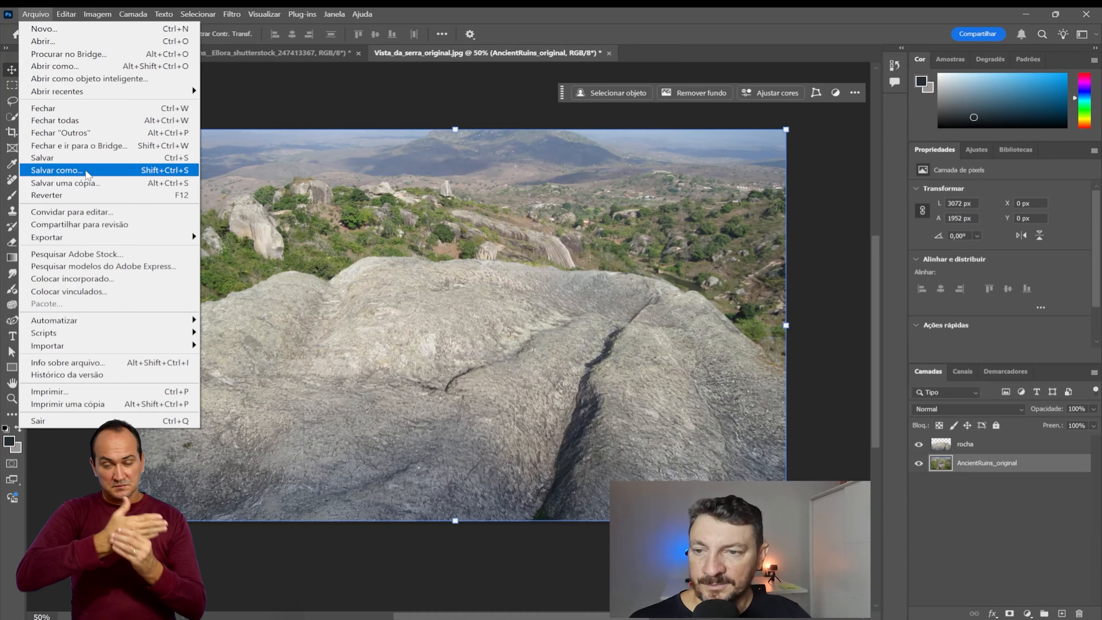
left_click(91, 159)
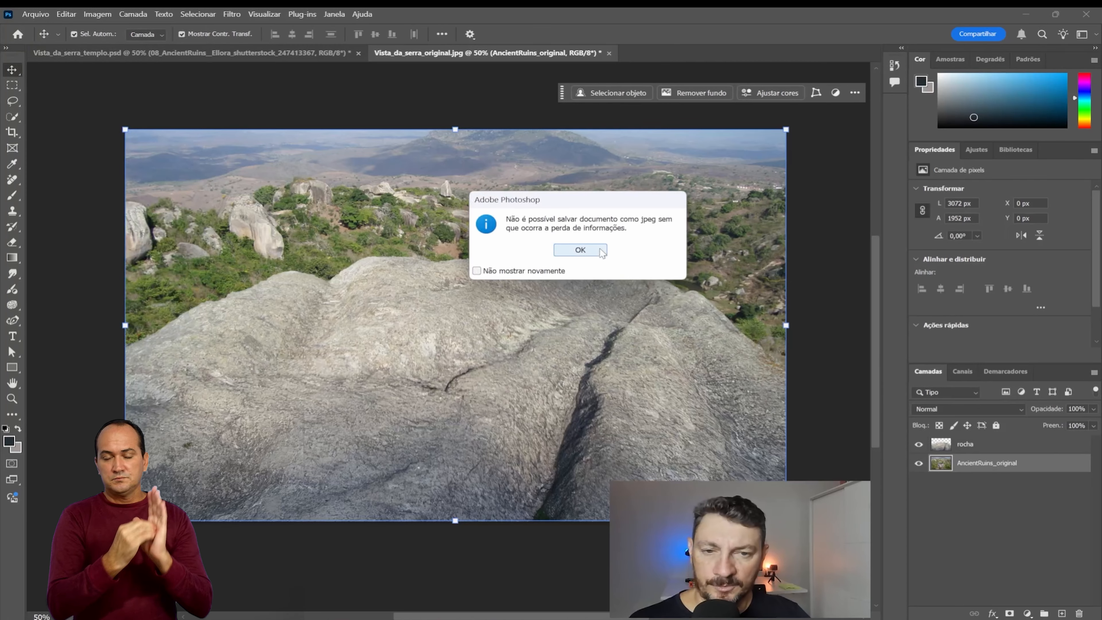
left_click(580, 250)
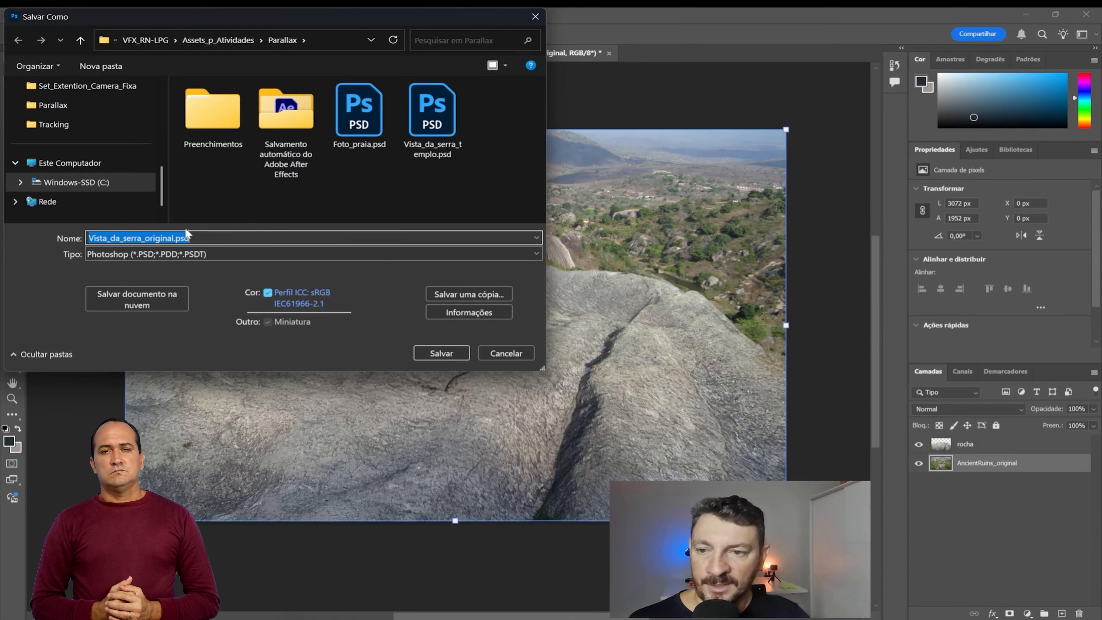
left_click(149, 237)
left_click_drag(124, 237, 61, 231)
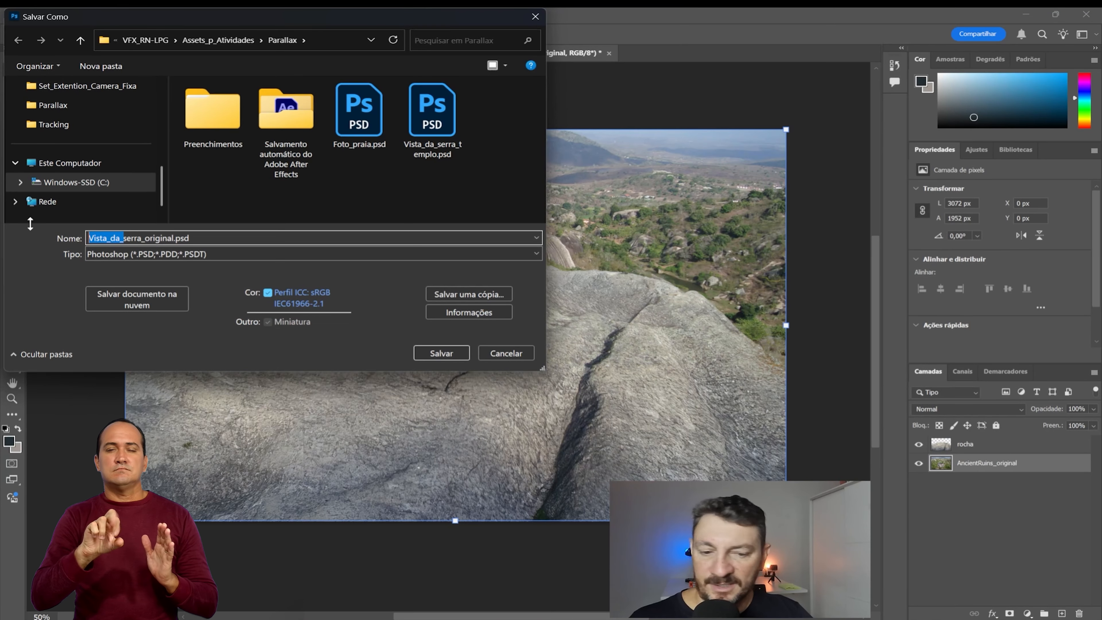
key("BackSpace")
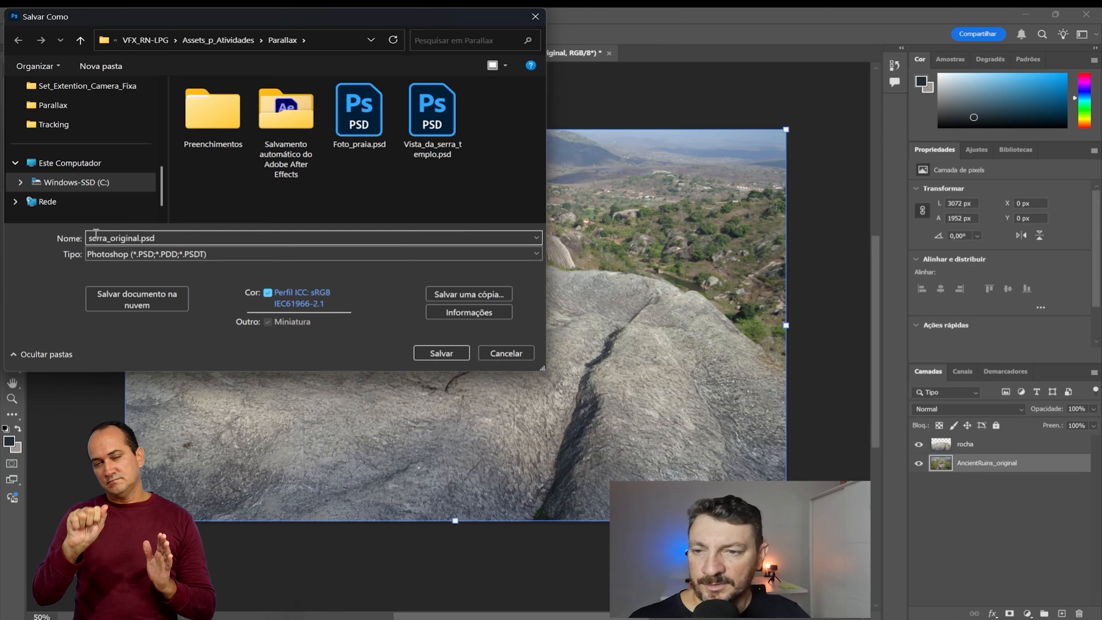
left_click_drag(110, 238, 139, 244)
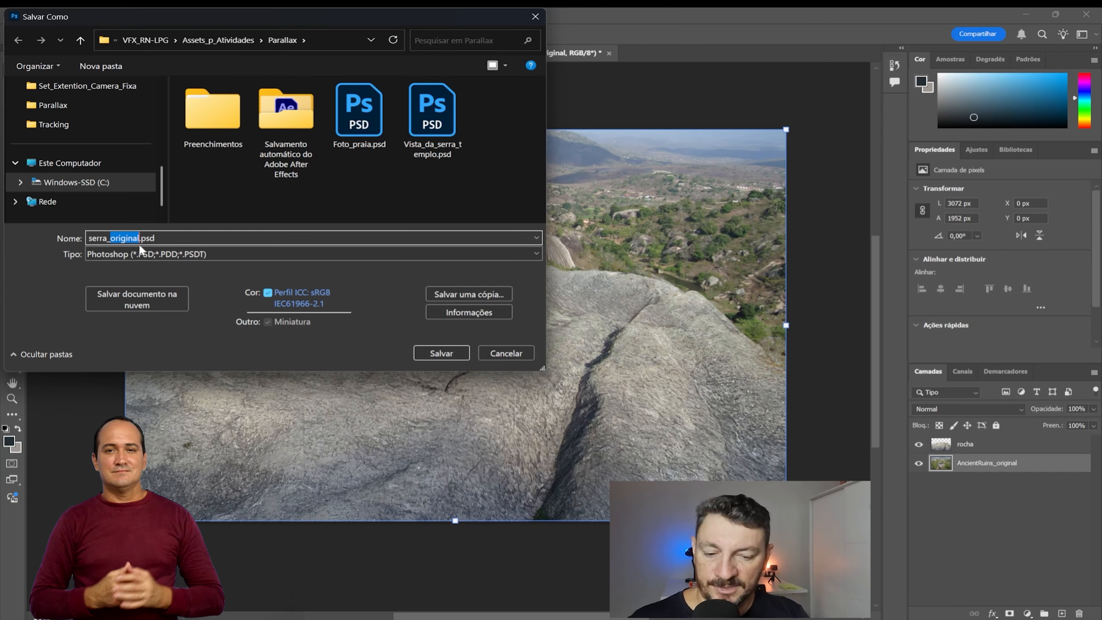
type("para")
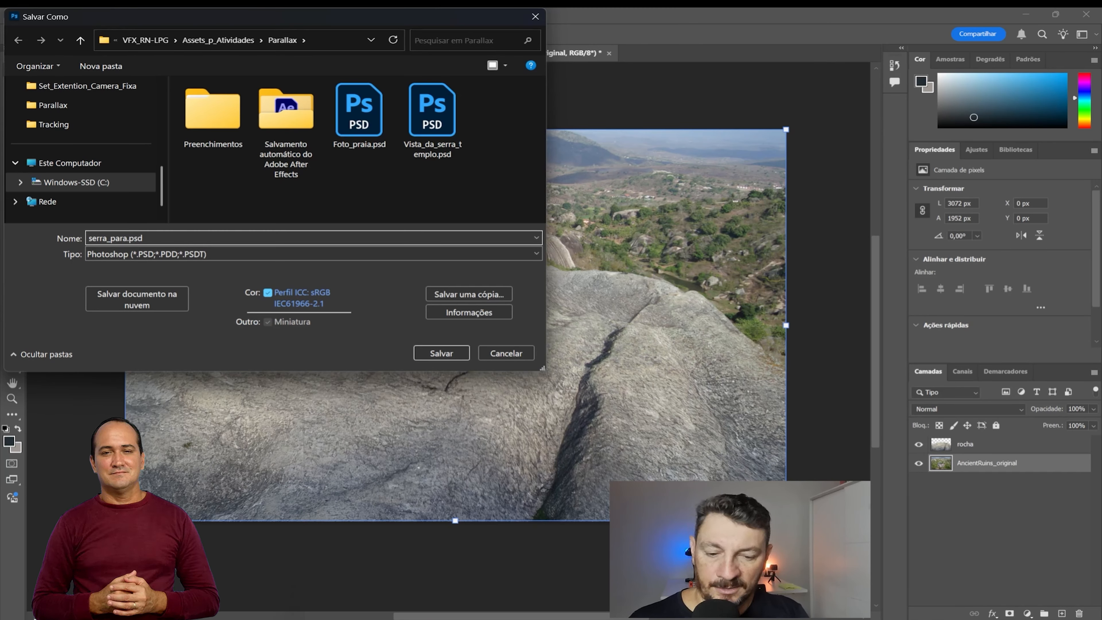
type("llax")
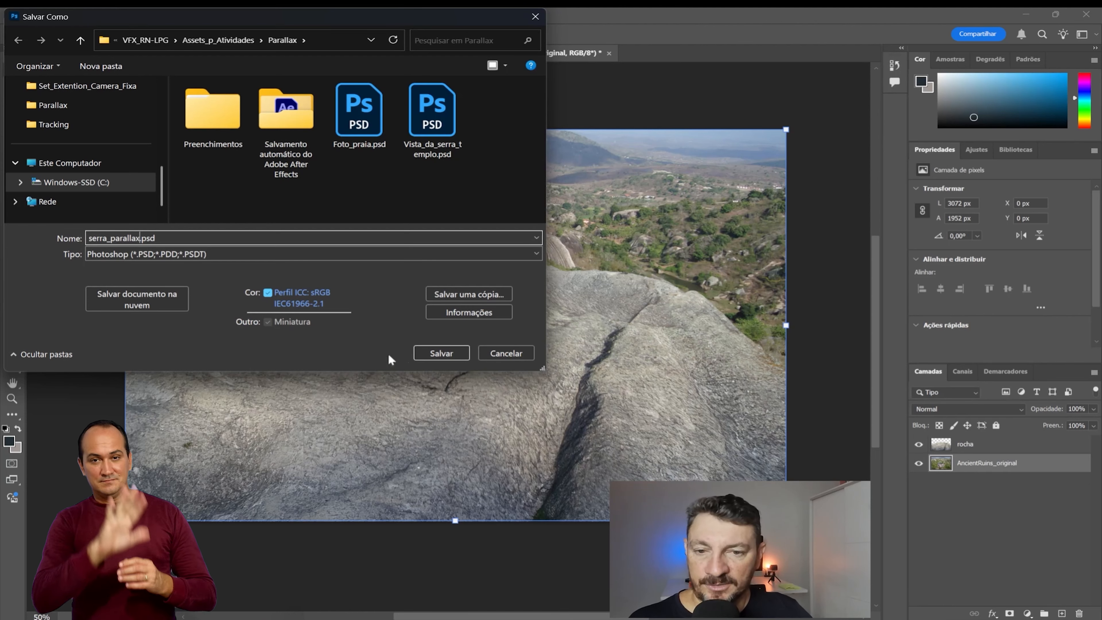
left_click(449, 353)
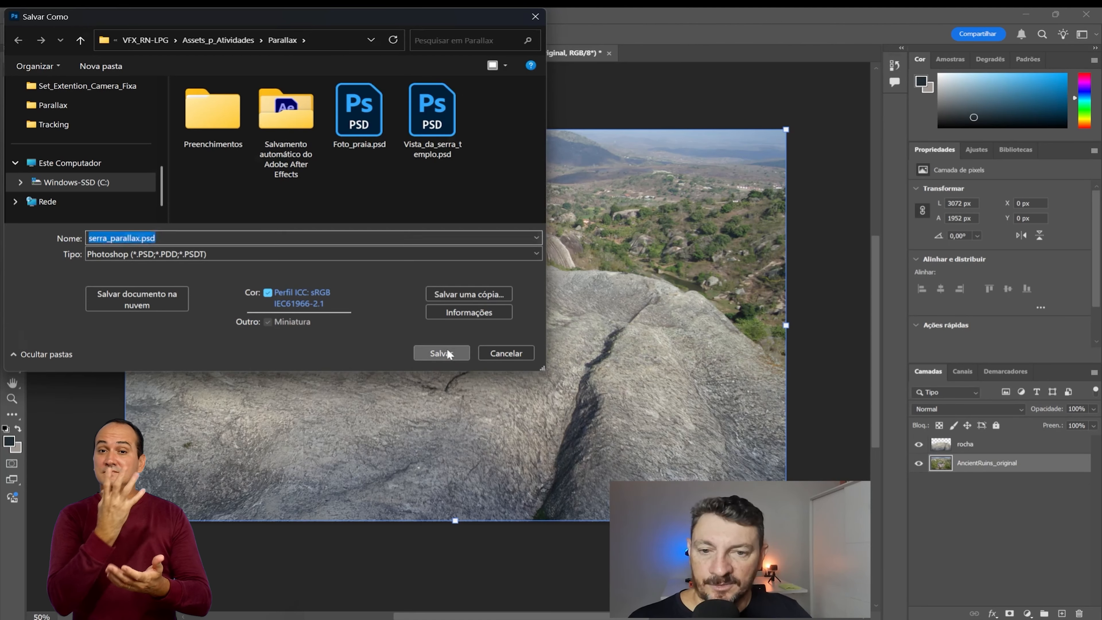
left_click(733, 186)
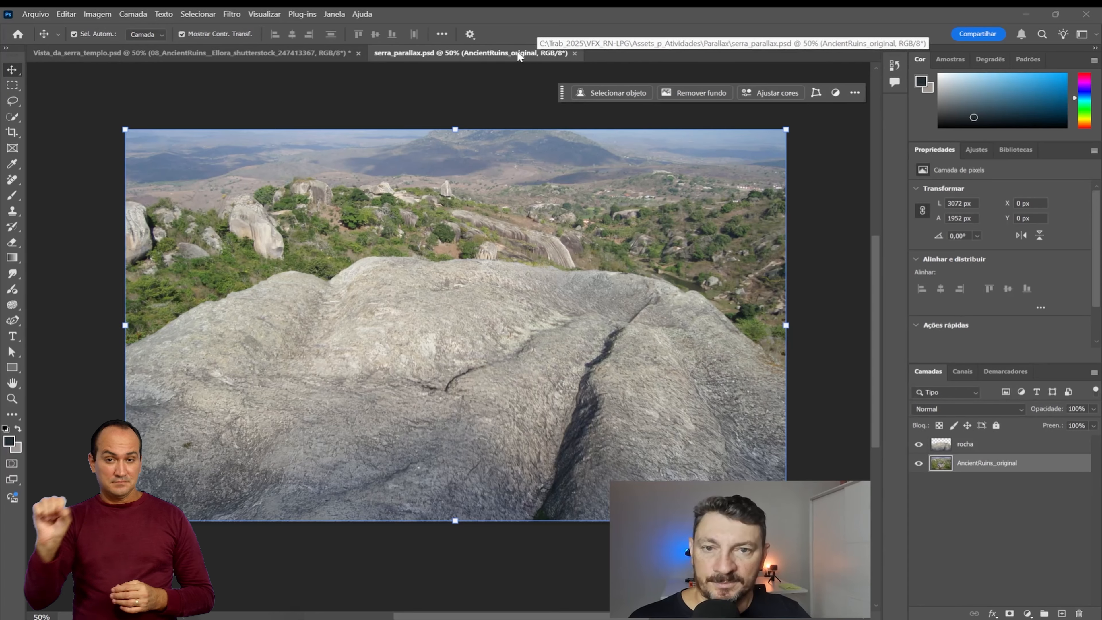
Step: Close serra_parallax.psd and Vista_da_serra_templo.psd, discarding the latter's changes, and quit Photoshop and the video player
left_click(574, 53)
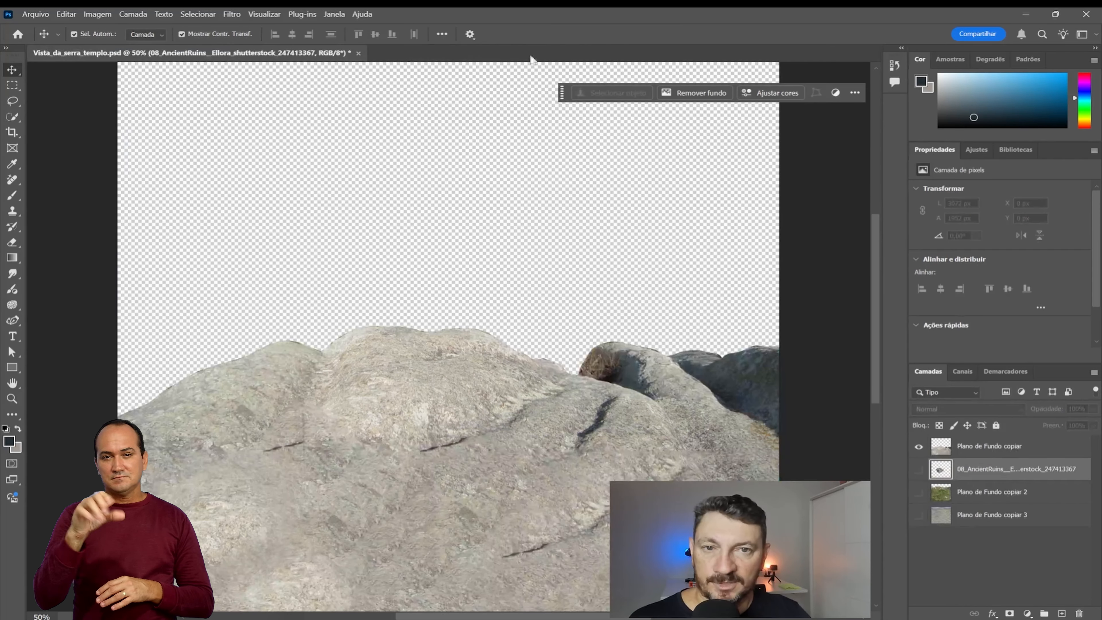
left_click(358, 53)
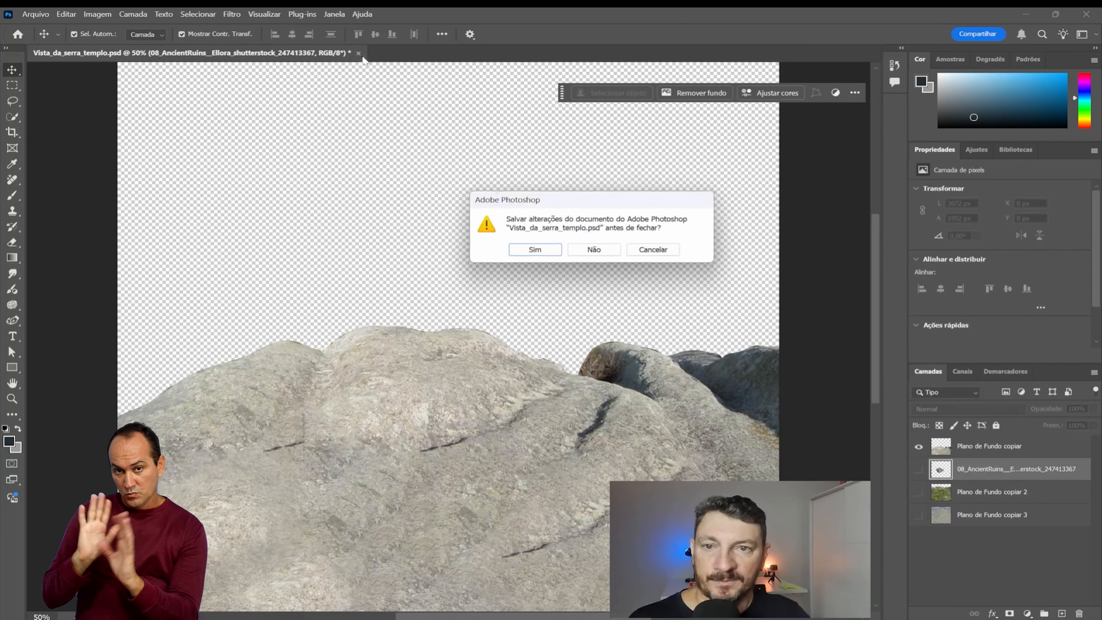
left_click(594, 251)
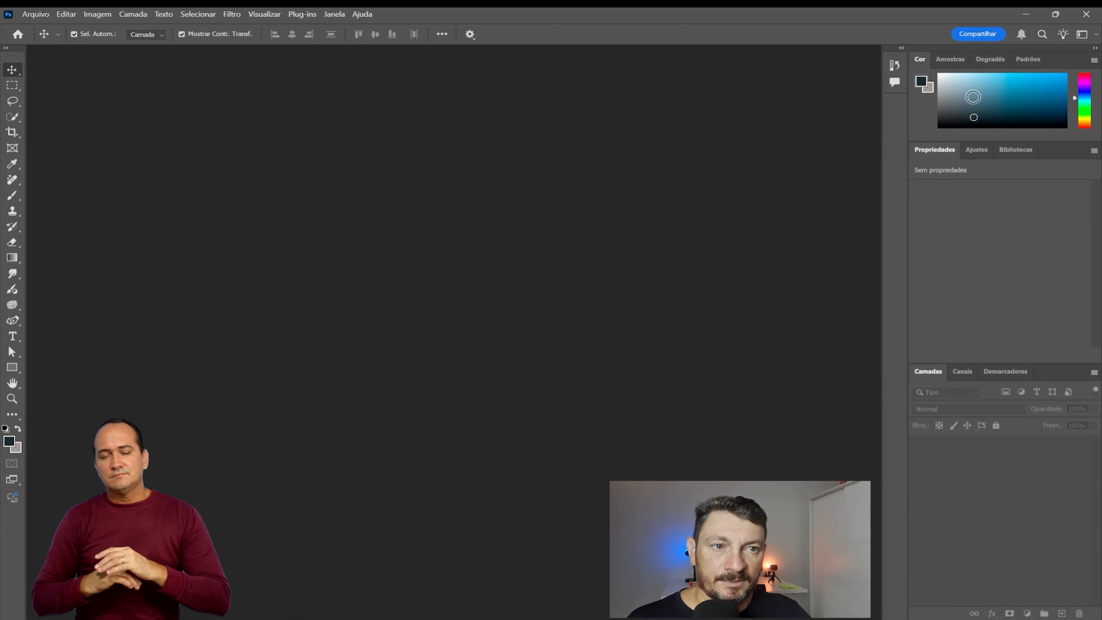
left_click(1094, 13)
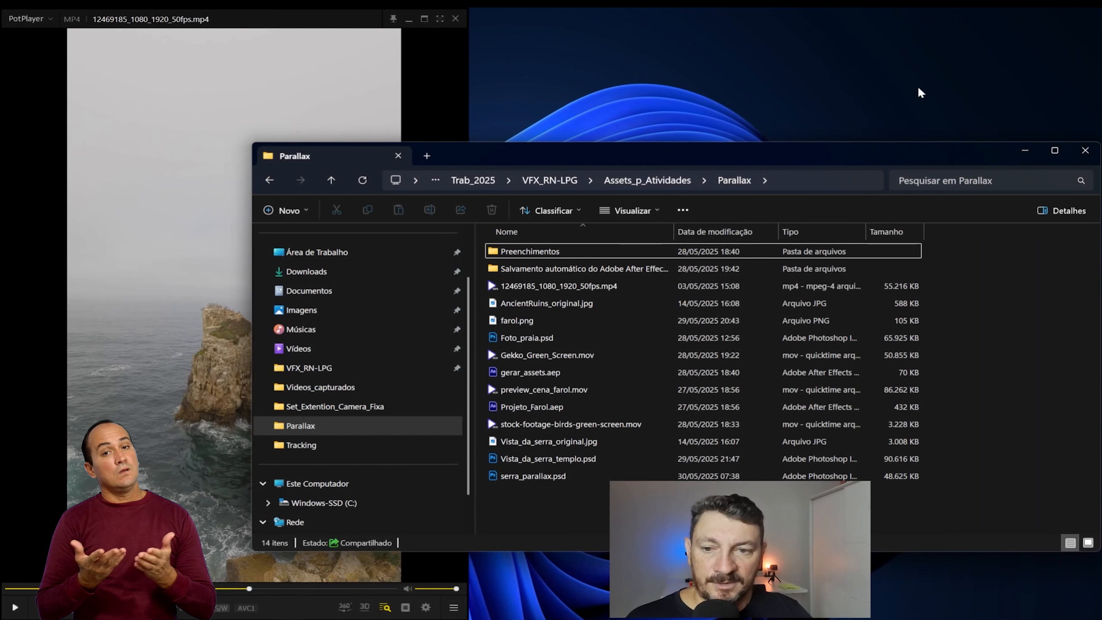
left_click(456, 19)
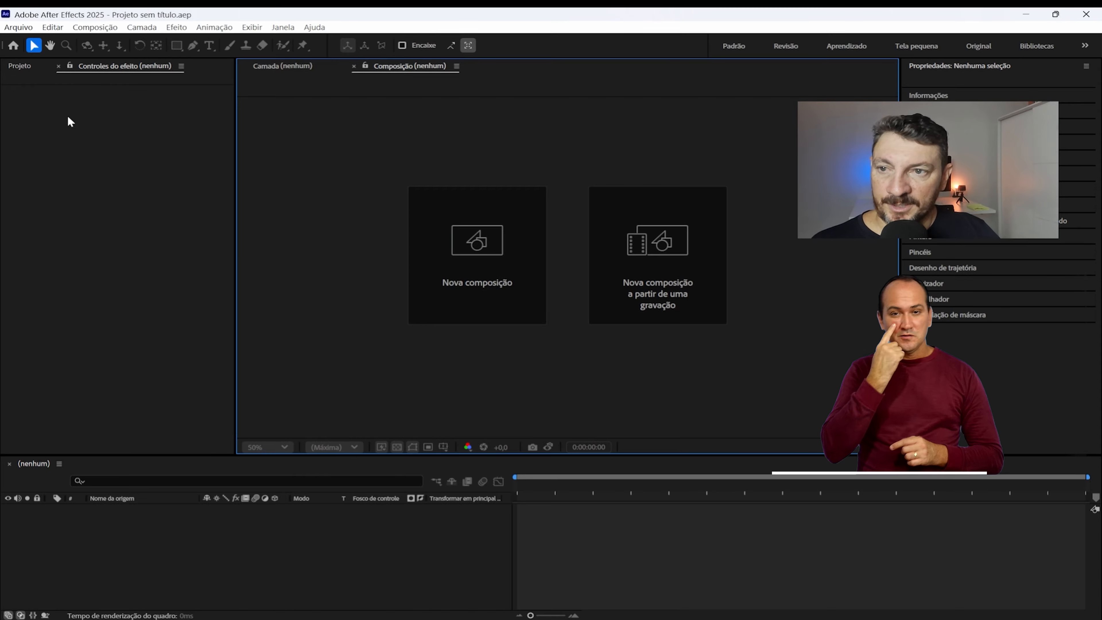
Step: In After Effects, import serra_parallax.psd from the Parallax folder as a composition retaining layer sizes, with layer styles merged into footage
left_click(18, 67)
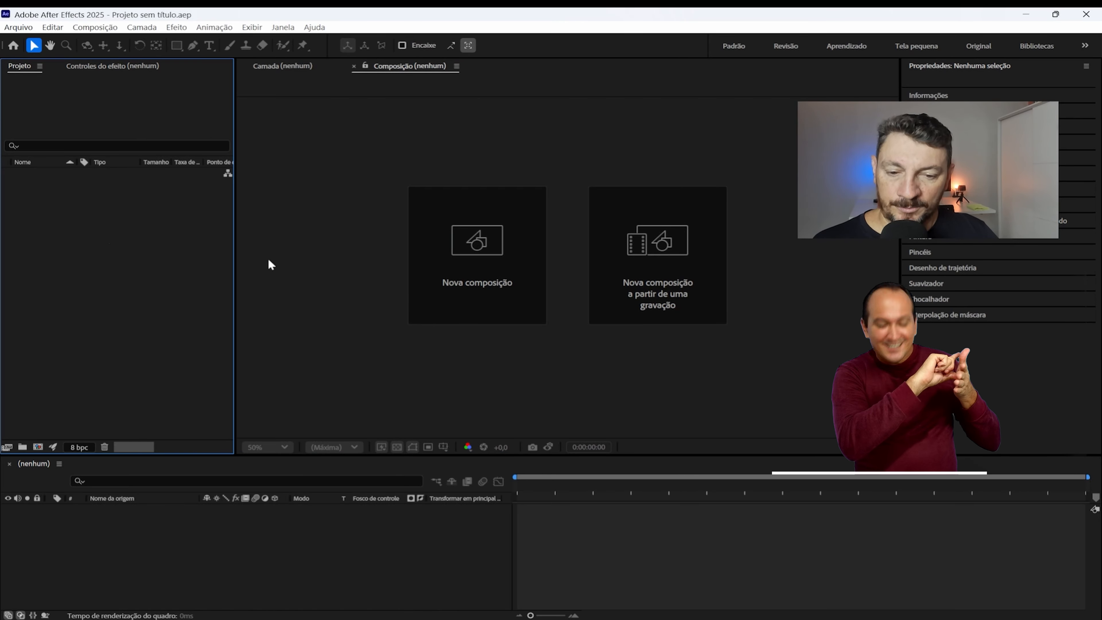
left_click(595, 619)
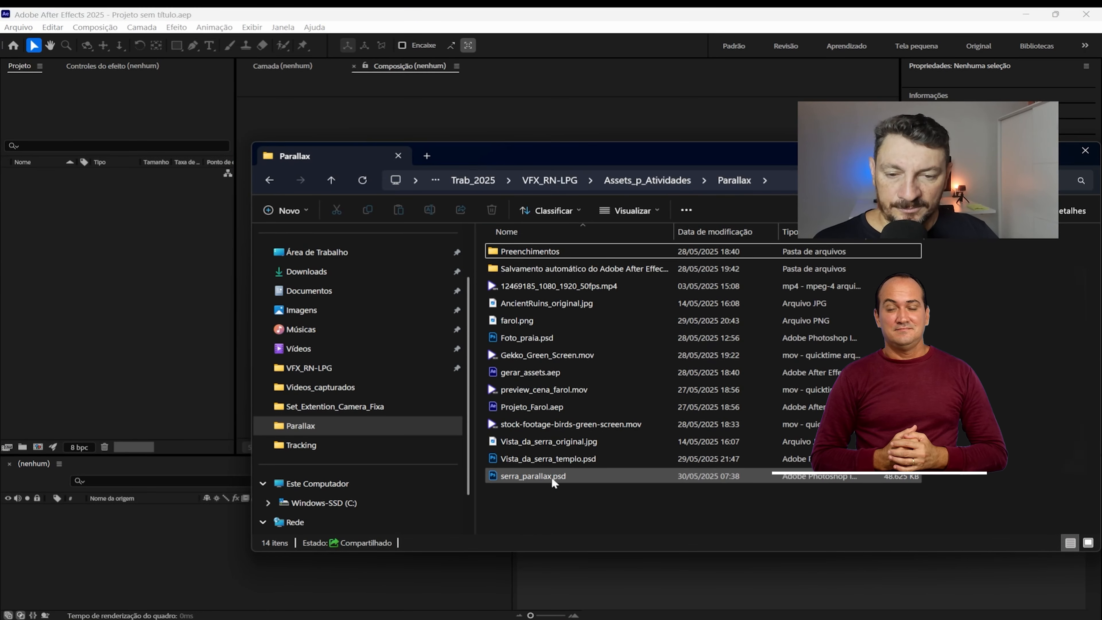
left_click(541, 476)
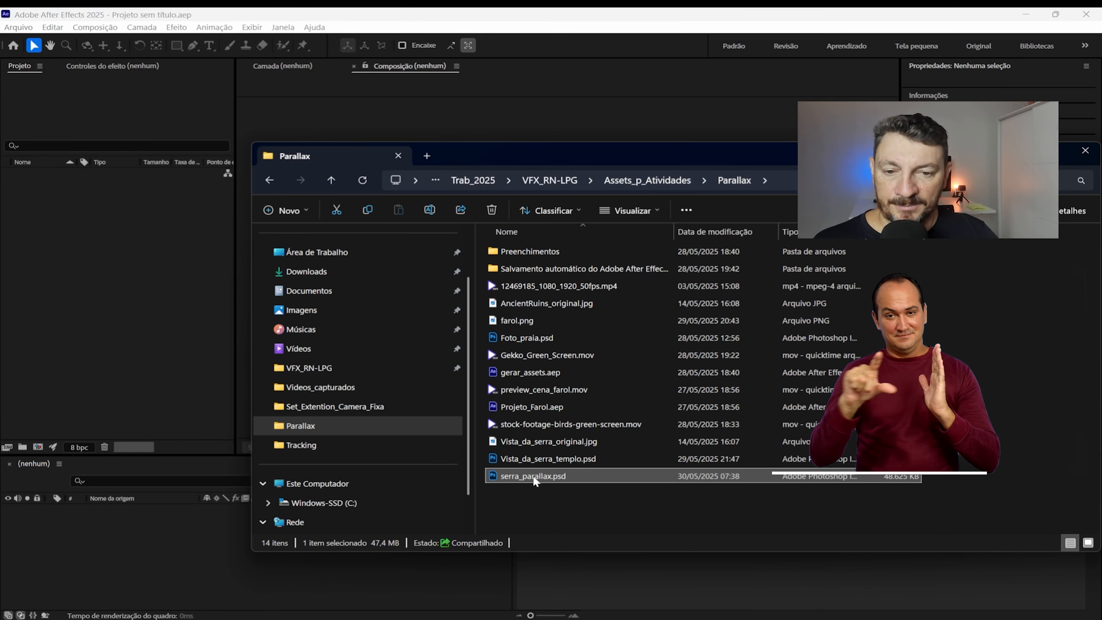
left_click_drag(537, 482, 124, 286)
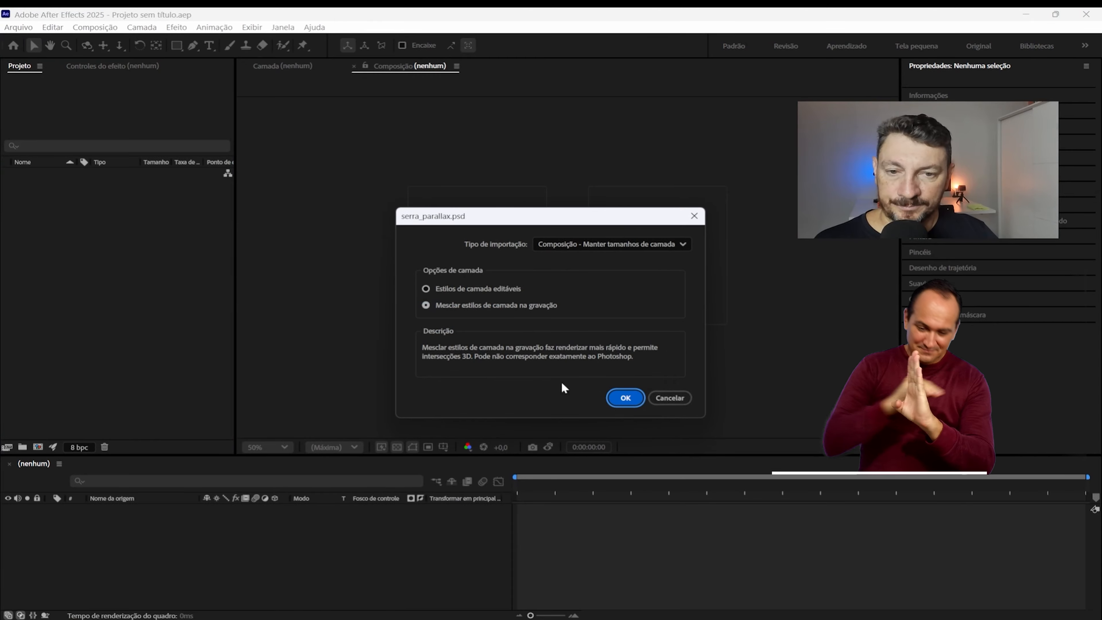
left_click(620, 394)
Step: Look into the imported layers folder and open the serra_parallax composition to inspect its whole frame
left_click(6, 184)
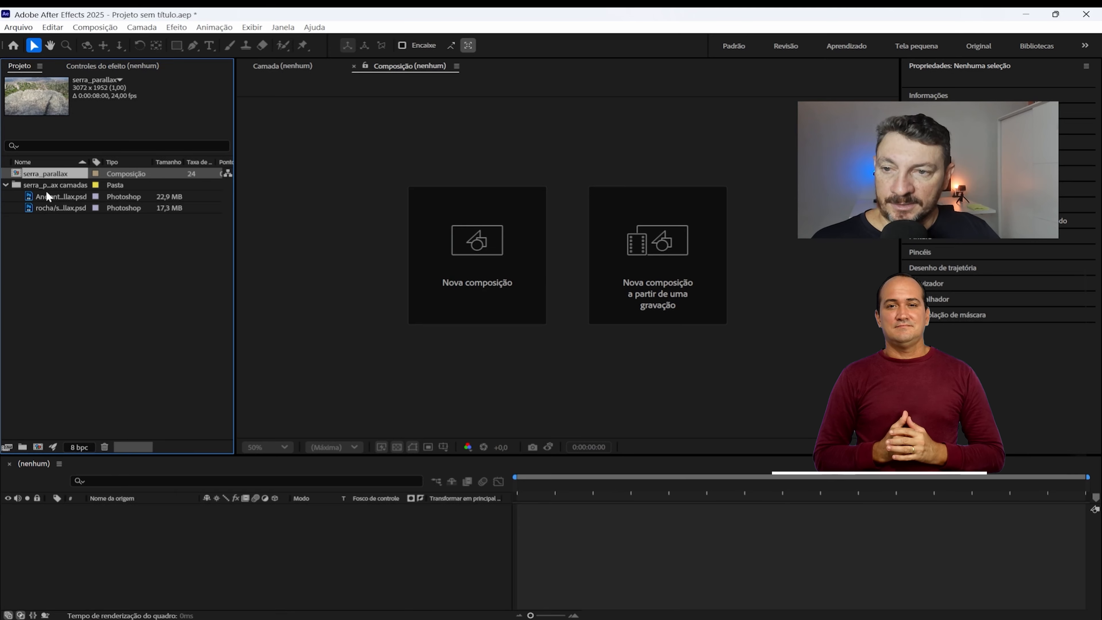
left_click(5, 184)
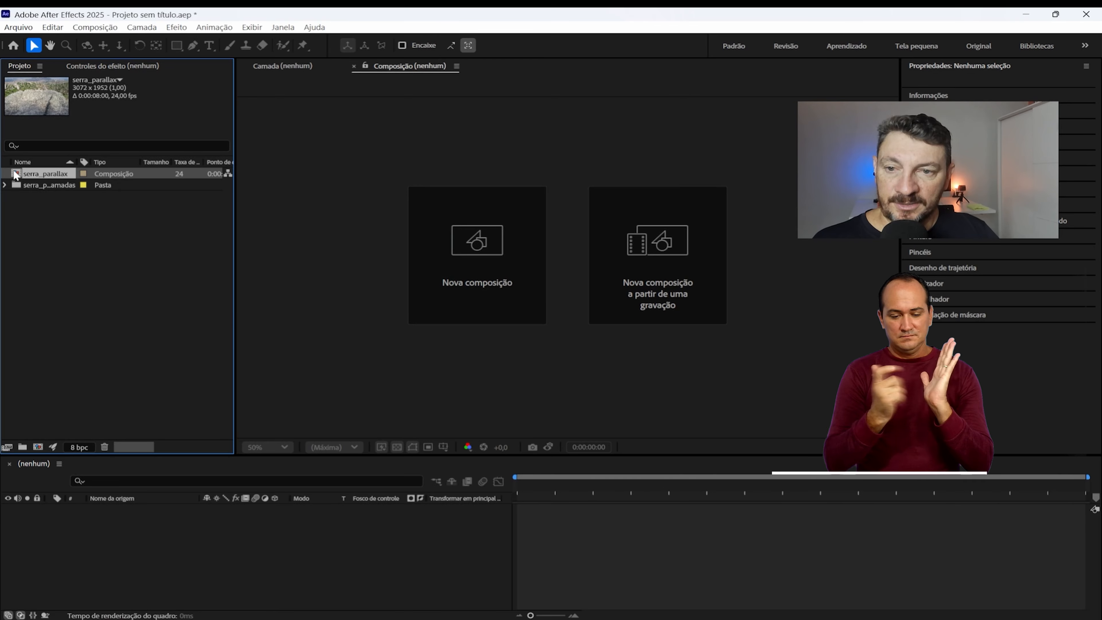
double_click(15, 174)
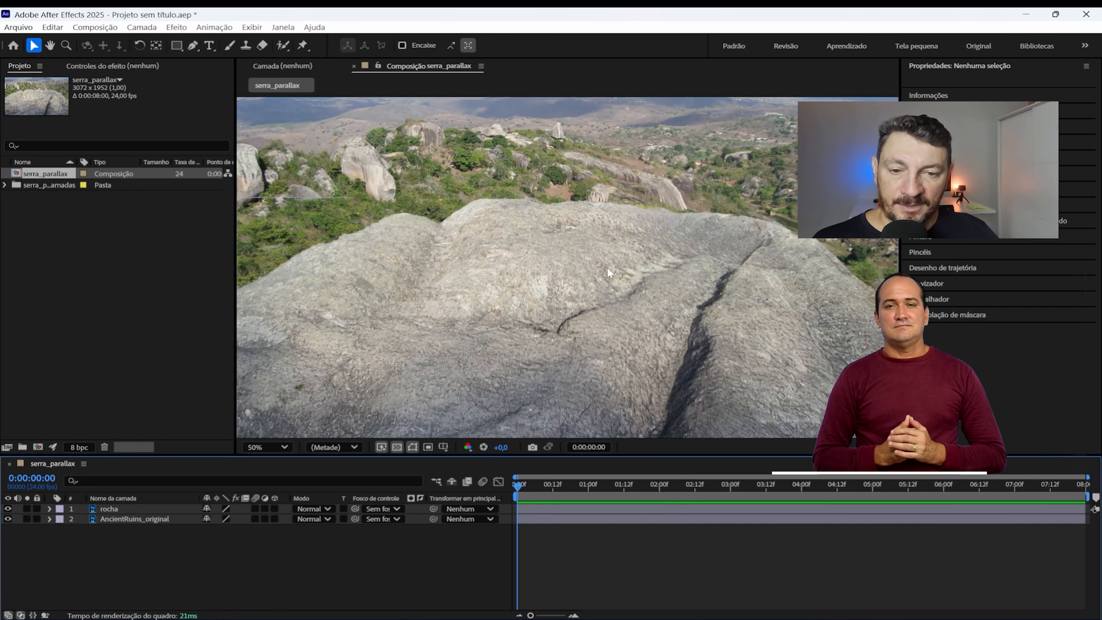
scroll(552, 271, "down", 1)
scroll(552, 271, "up", 1)
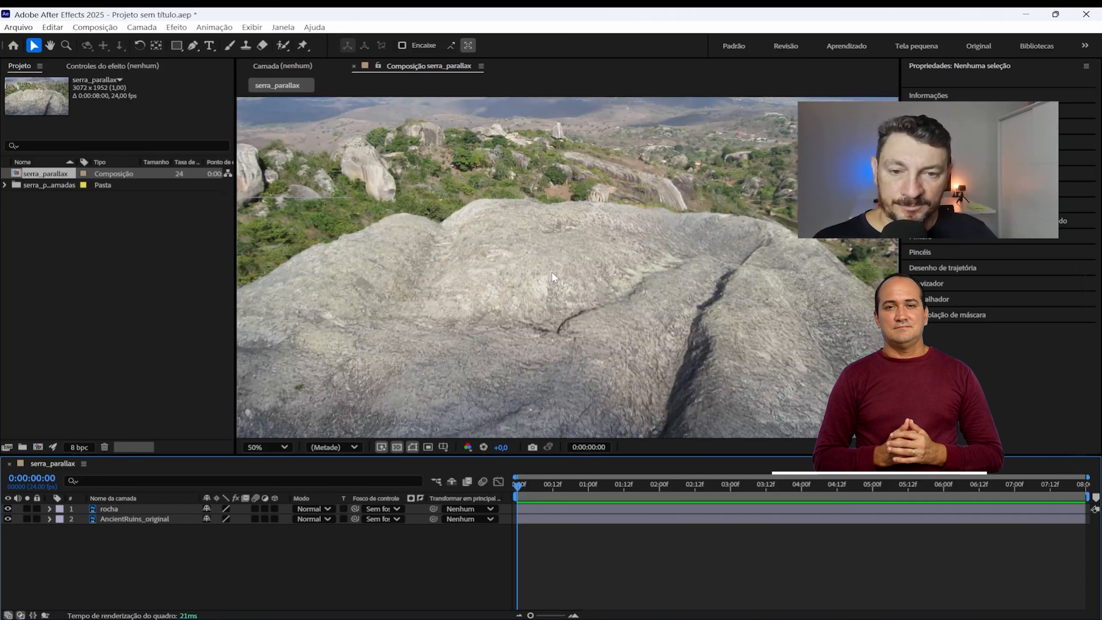
scroll(552, 271, "down", 1)
scroll(551, 272, "up", 1)
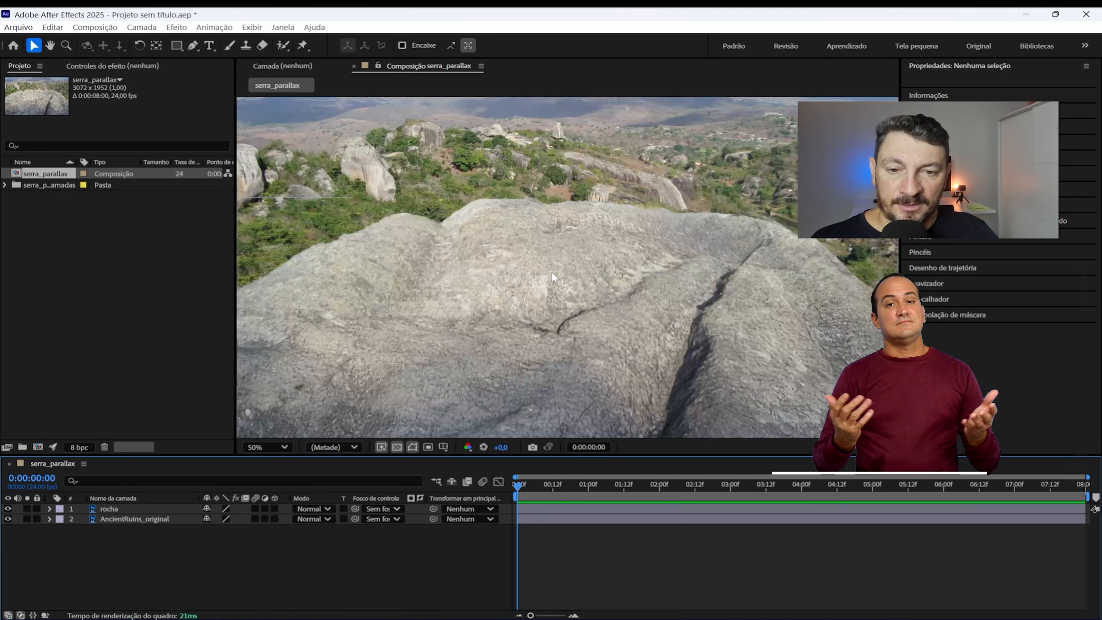
scroll(552, 271, "down", 1)
scroll(552, 271, "up", 1)
scroll(552, 271, "down", 1)
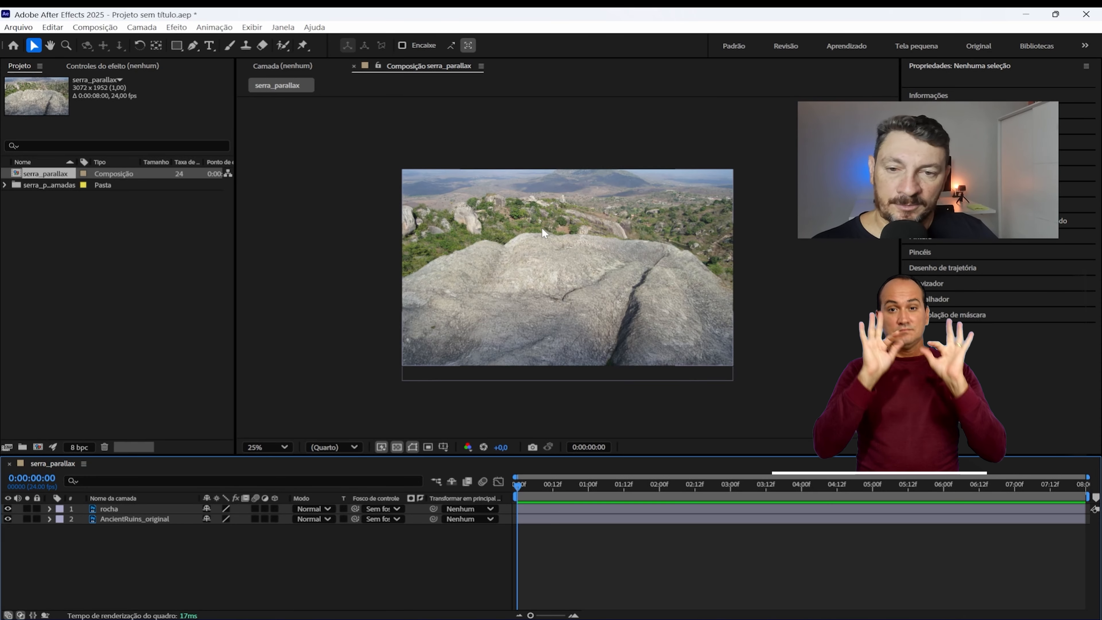
Step: Change the serra_parallax composition settings to the HD 1920x1080 29,97 fps preset
left_click(107, 29)
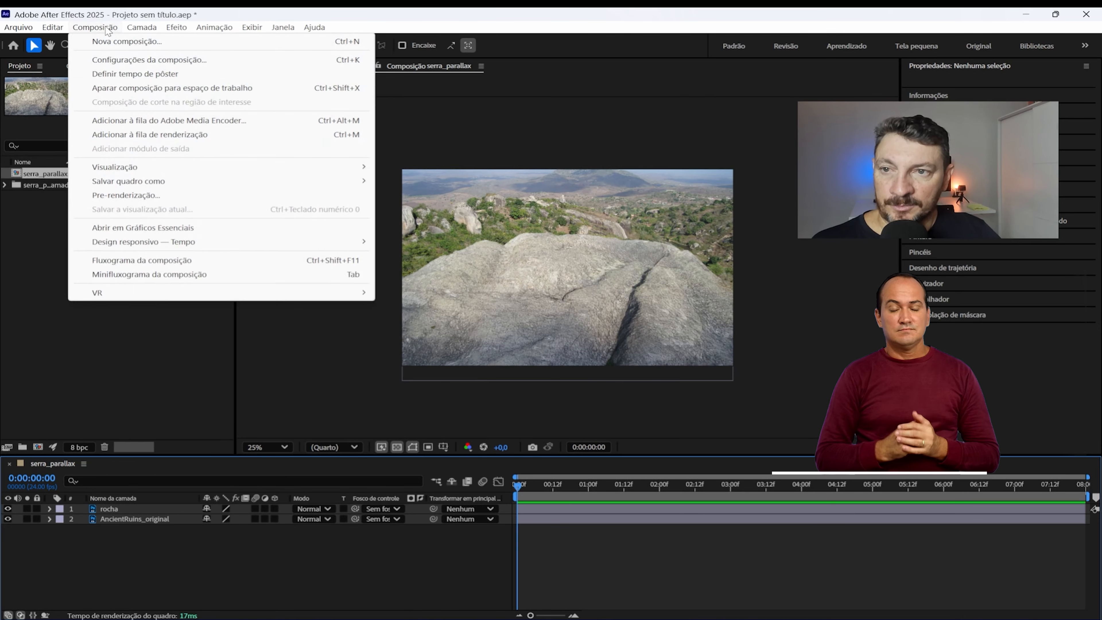
left_click(114, 60)
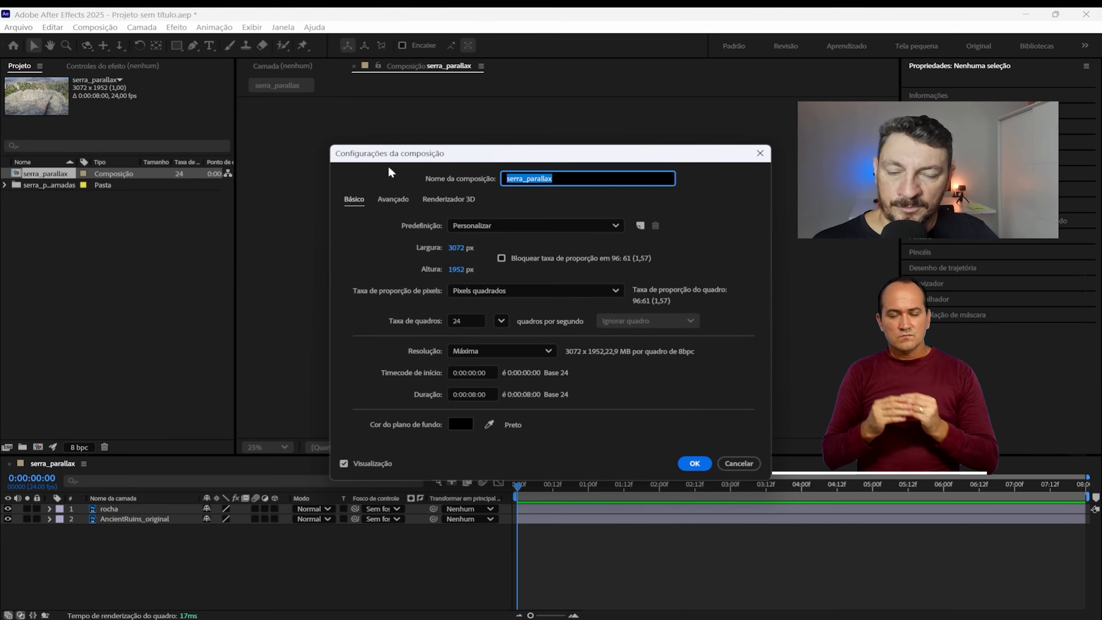
left_click(501, 227)
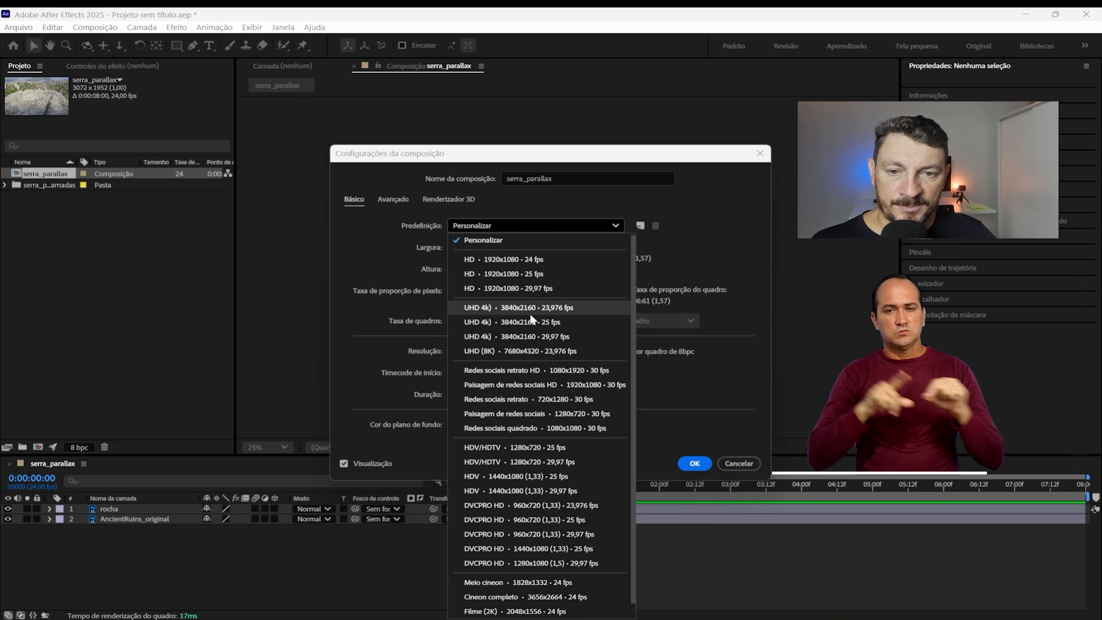
left_click(525, 288)
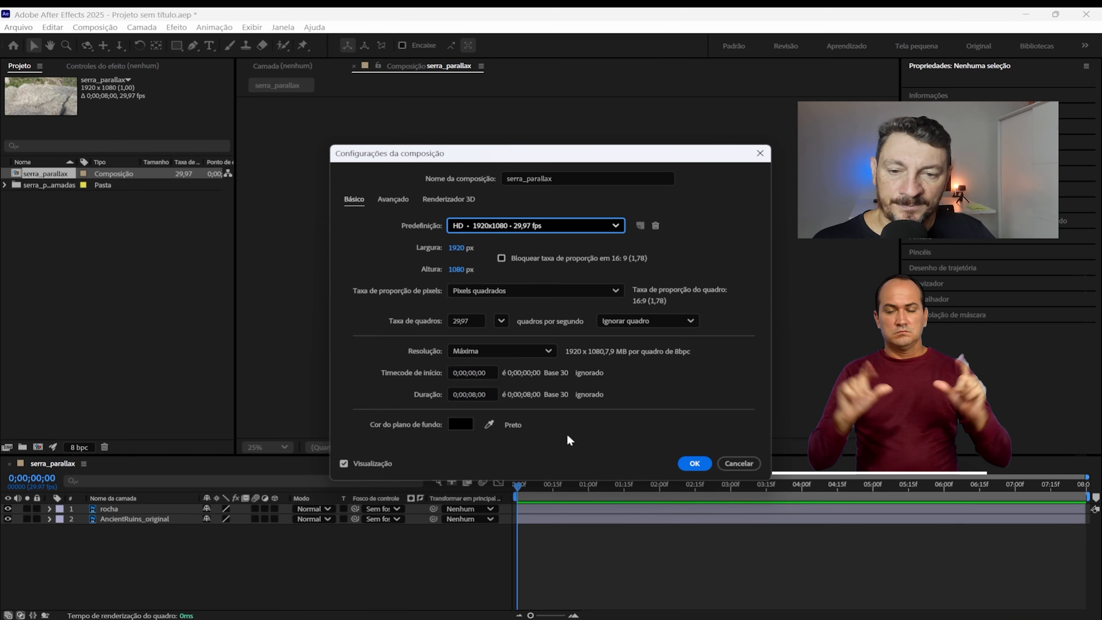
left_click(696, 463)
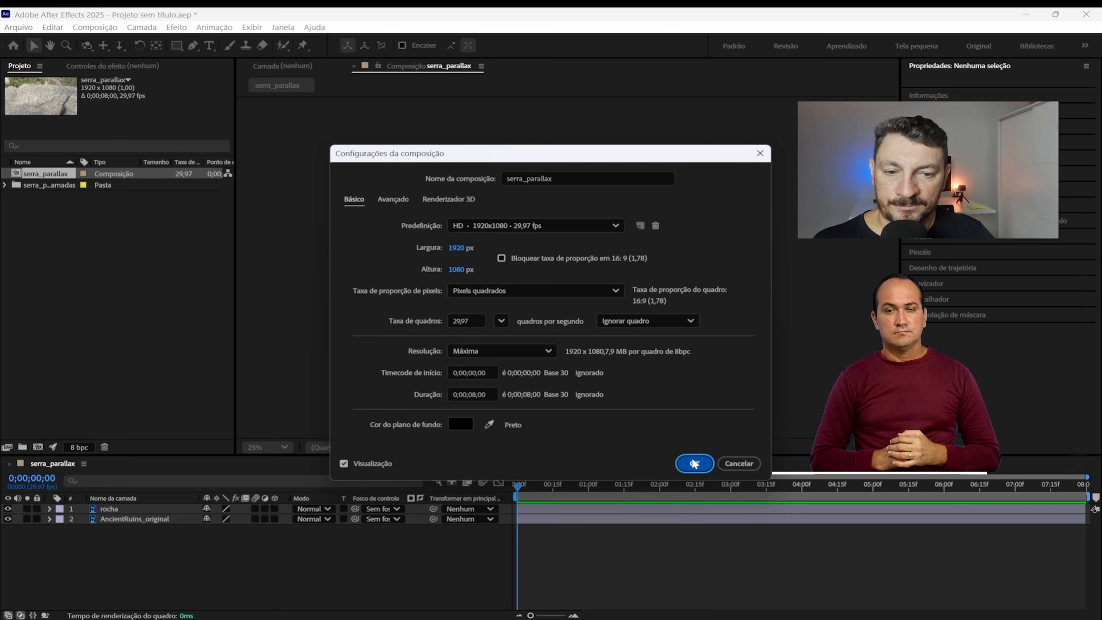
Step: Make the rocha and AncientRuins_original layers 3D and add a one-node camera with the 35 mm preset
scroll(566, 292, "up", 2)
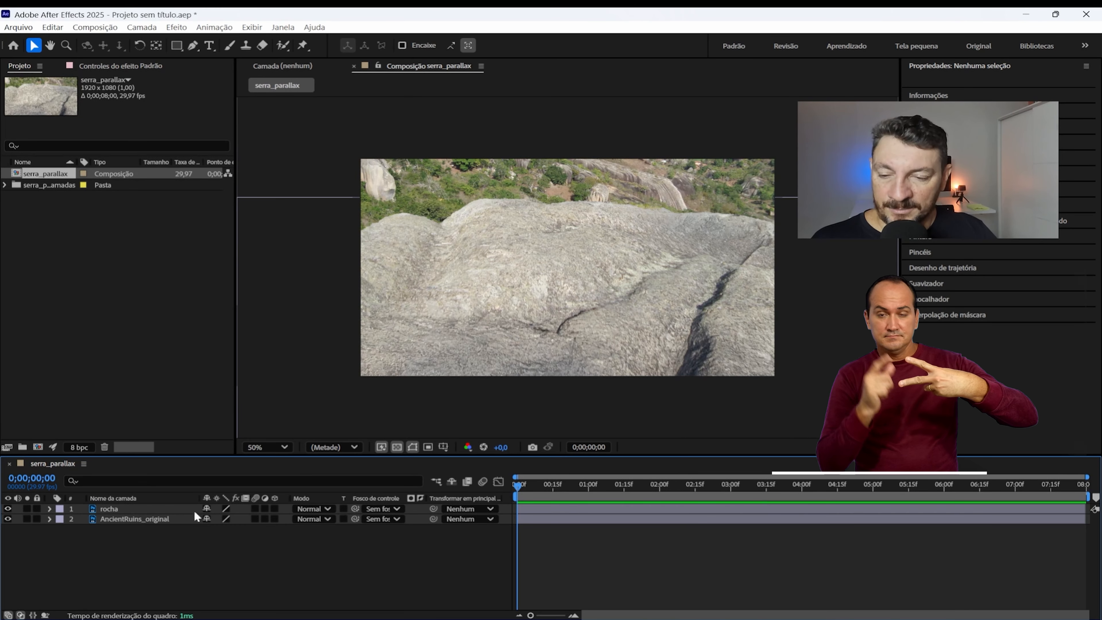
left_click(275, 508)
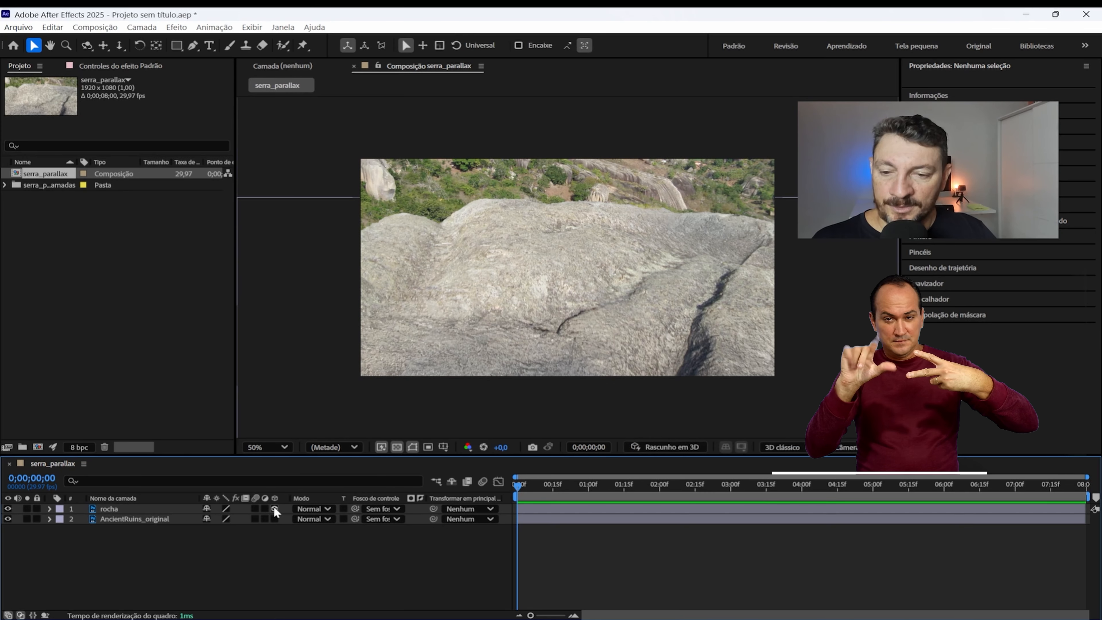
left_click(274, 519)
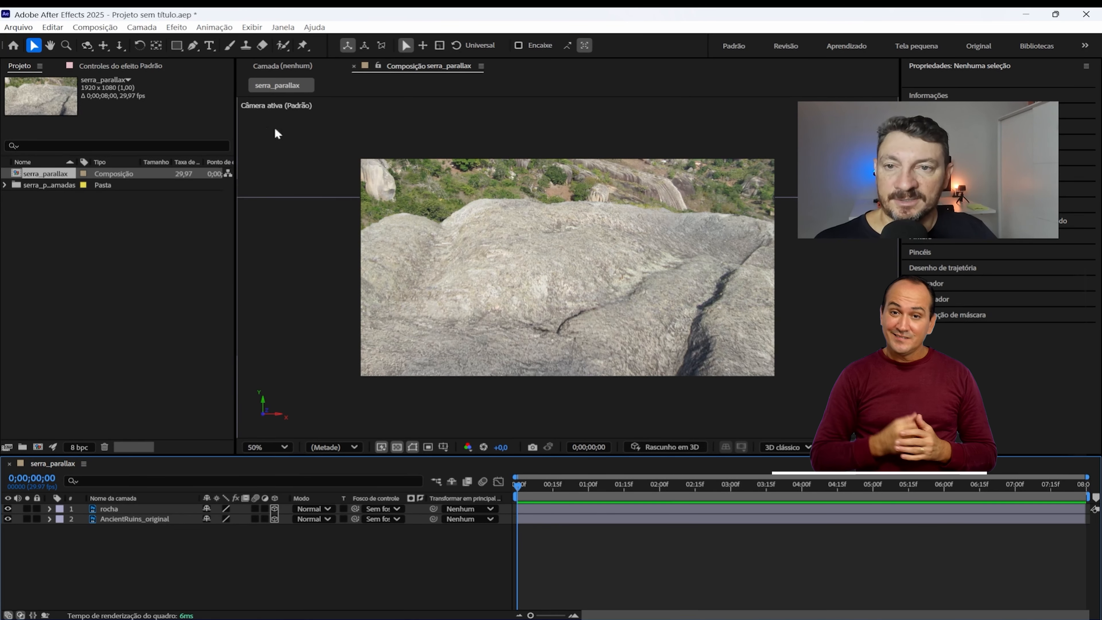
left_click(143, 27)
mouse_move(160, 42)
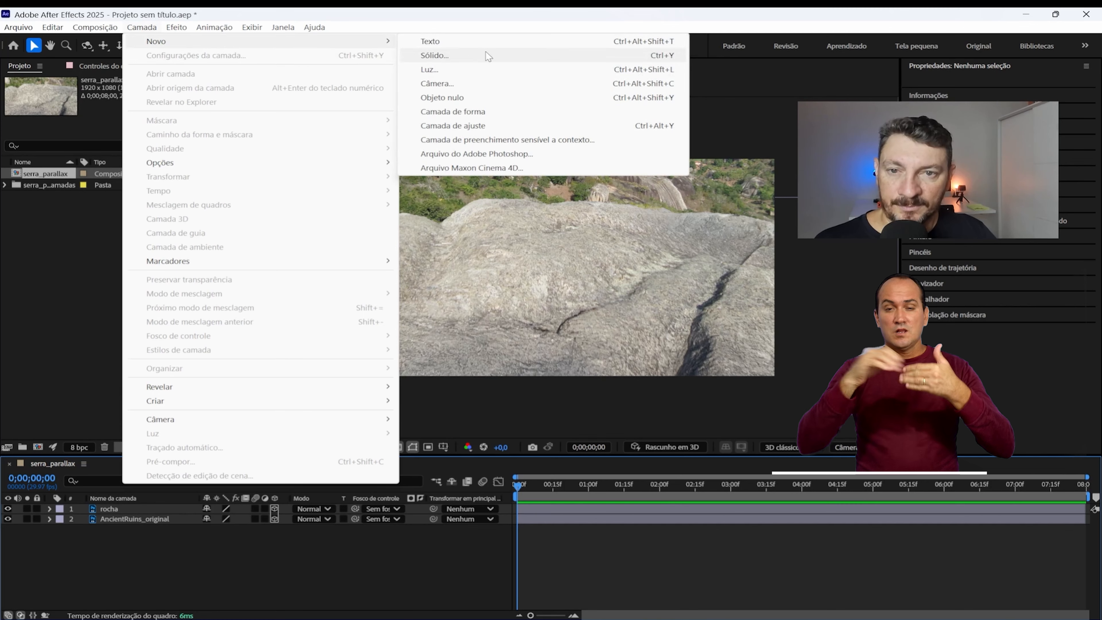
left_click(472, 82)
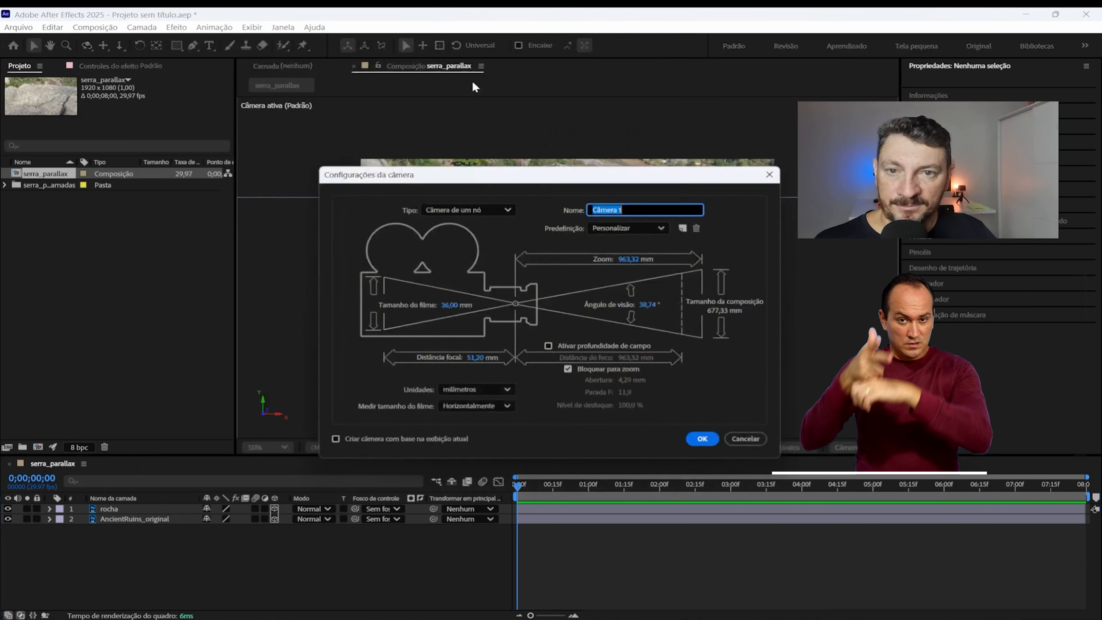
left_click(625, 222)
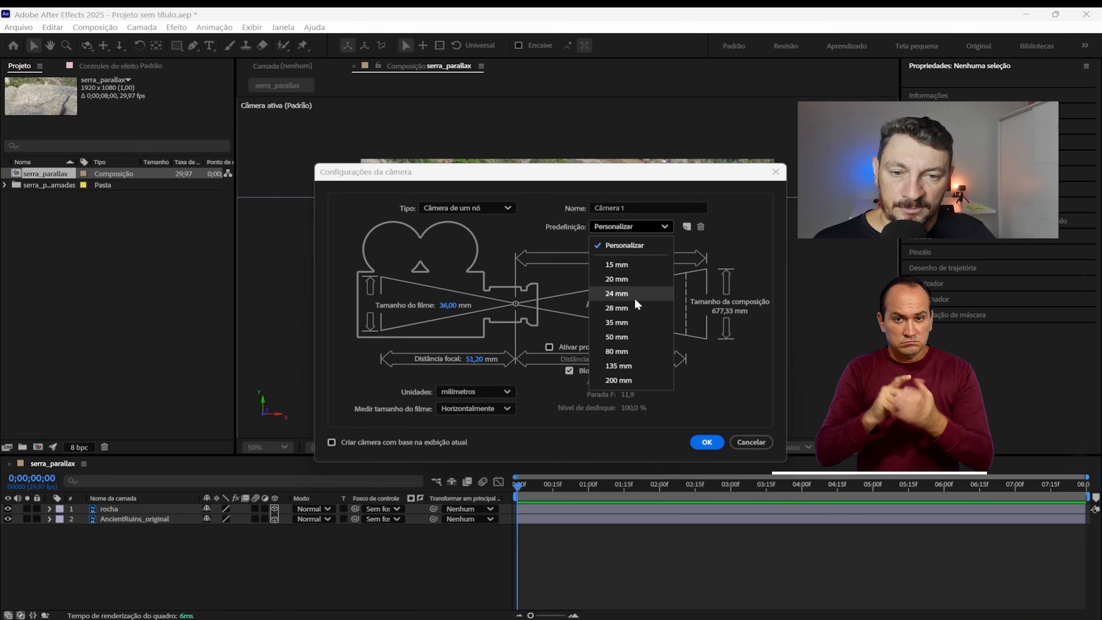
left_click(616, 293)
left_click(706, 442)
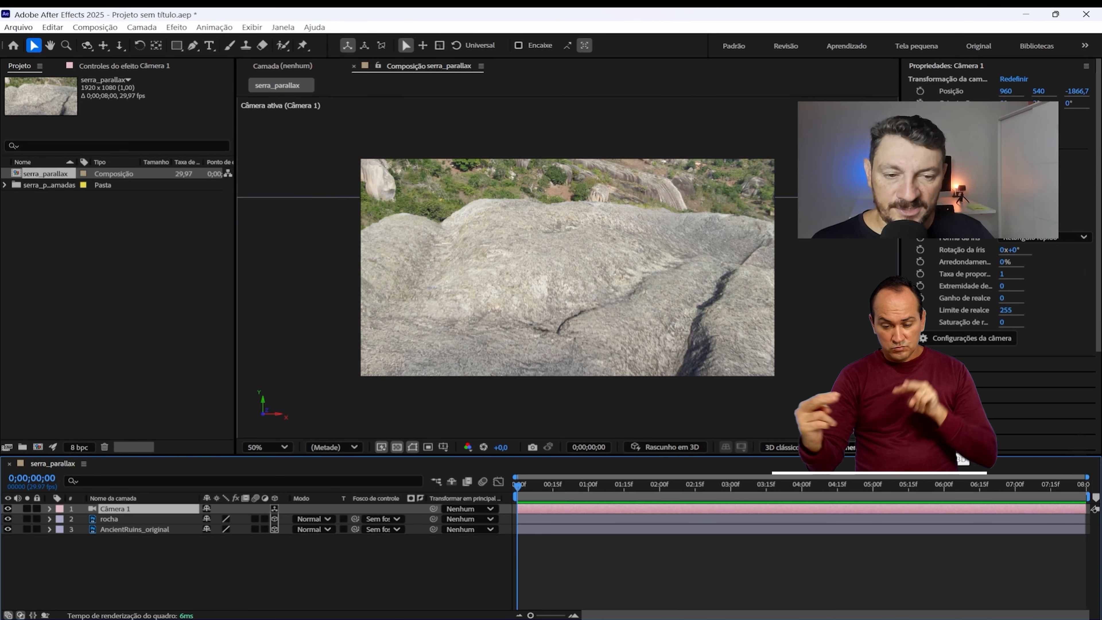
Step: Switch the composition to custom view 1 and orbit around the scene to examine the camera and layer planes
left_click(870, 447)
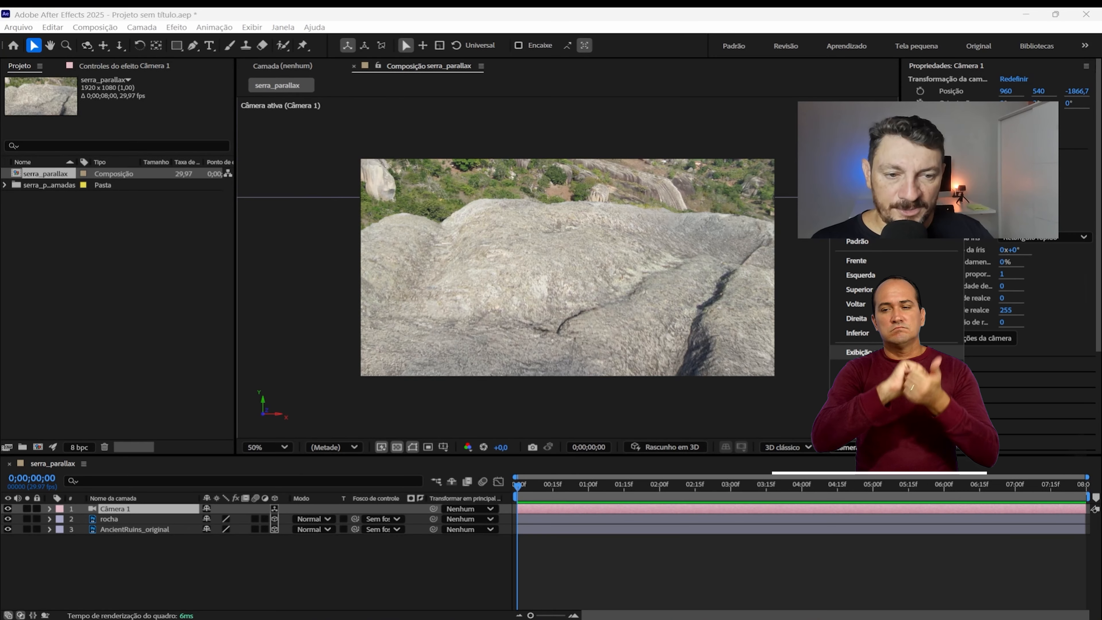
left_click(881, 353)
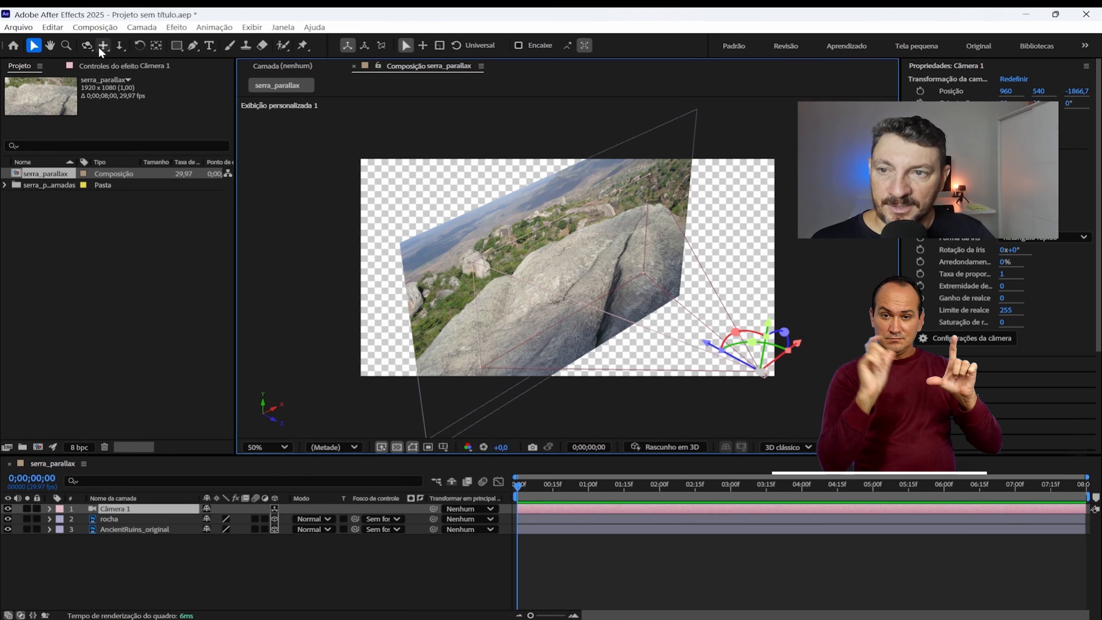
left_click(87, 46)
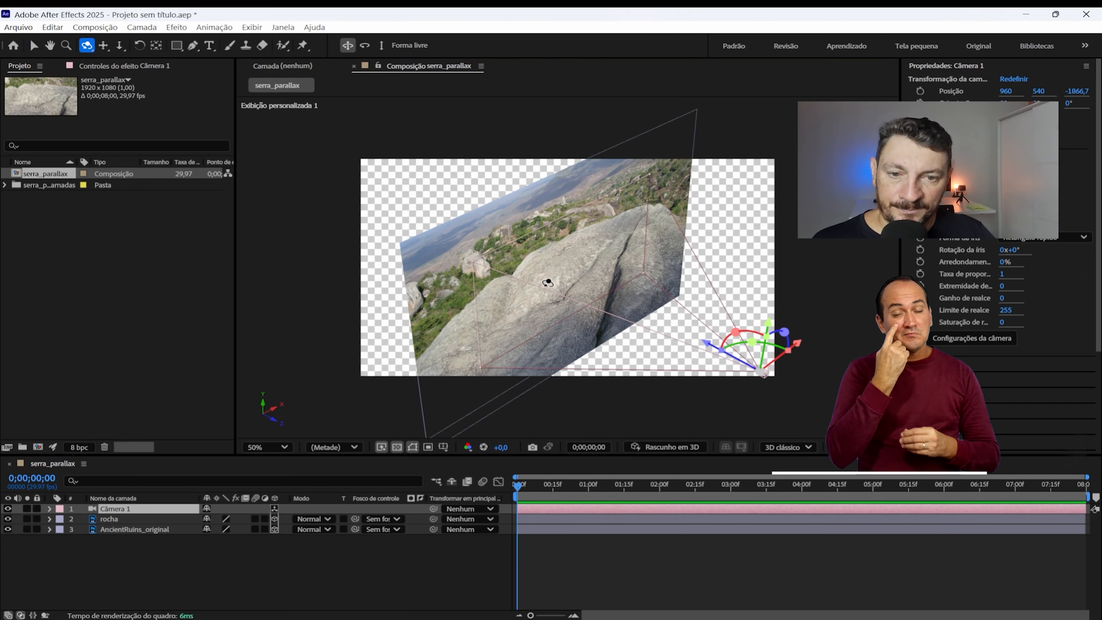
left_click_drag(546, 283, 541, 261)
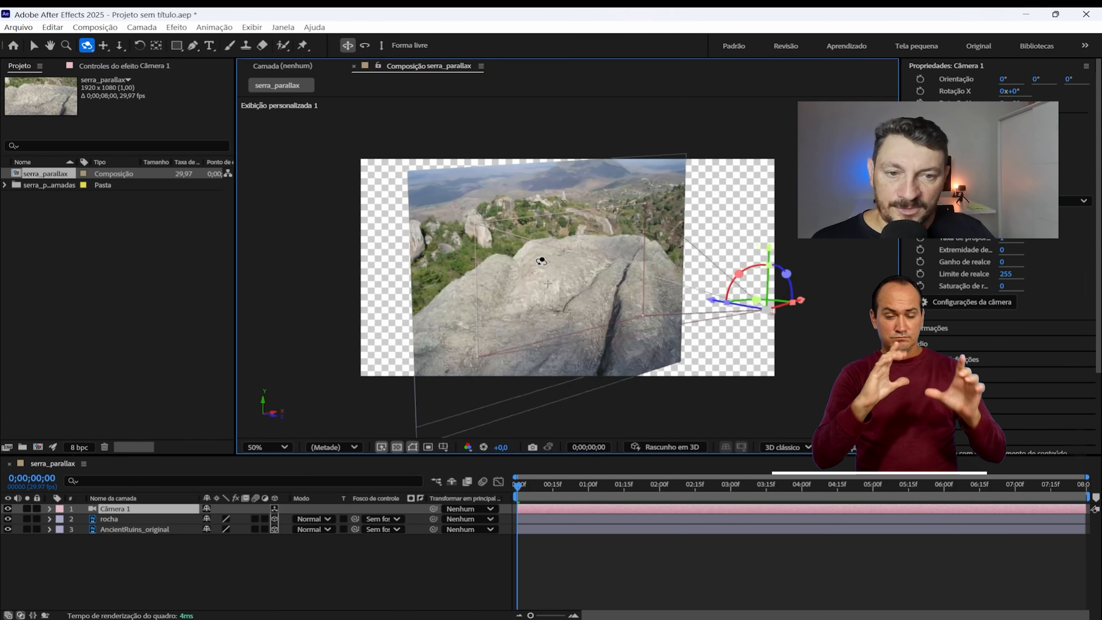
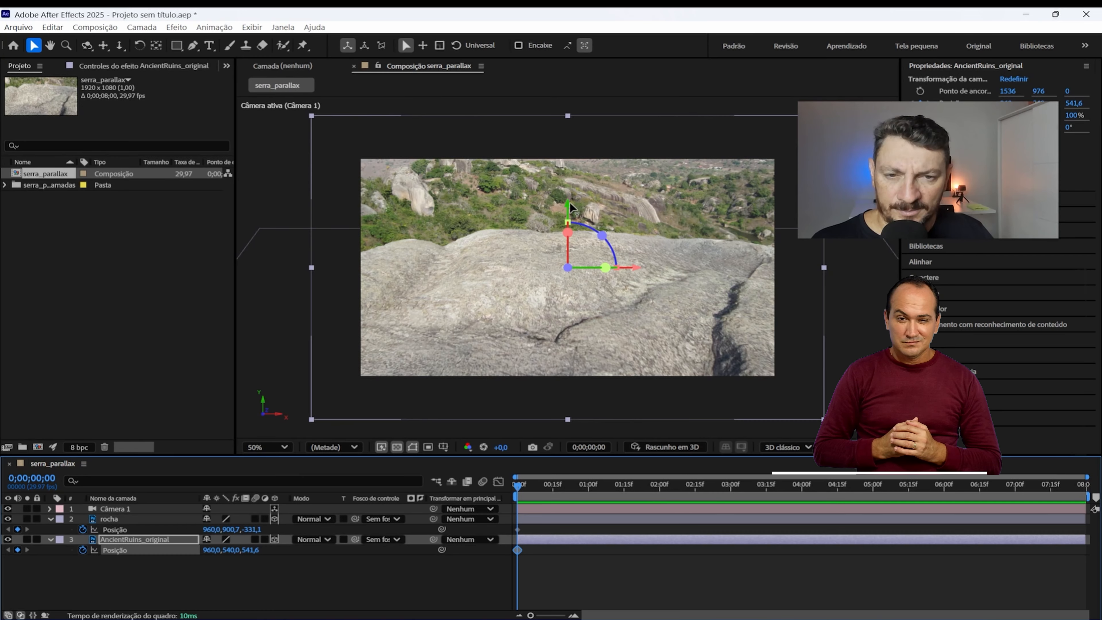
Step: Set the starting position at the first frame to 960,0, 799,6, -303,1 for rocha and 960,0, 790,0, 541,6 for AncientRuins_original
left_click_drag(569, 205, 565, 199)
key("ctrl+z")
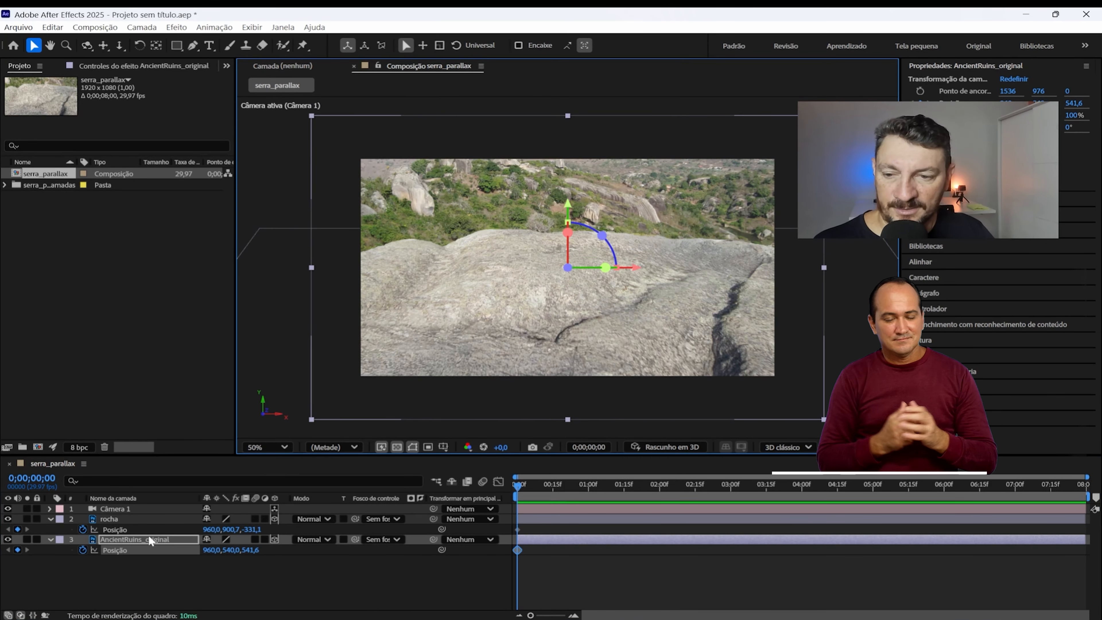
left_click(126, 520)
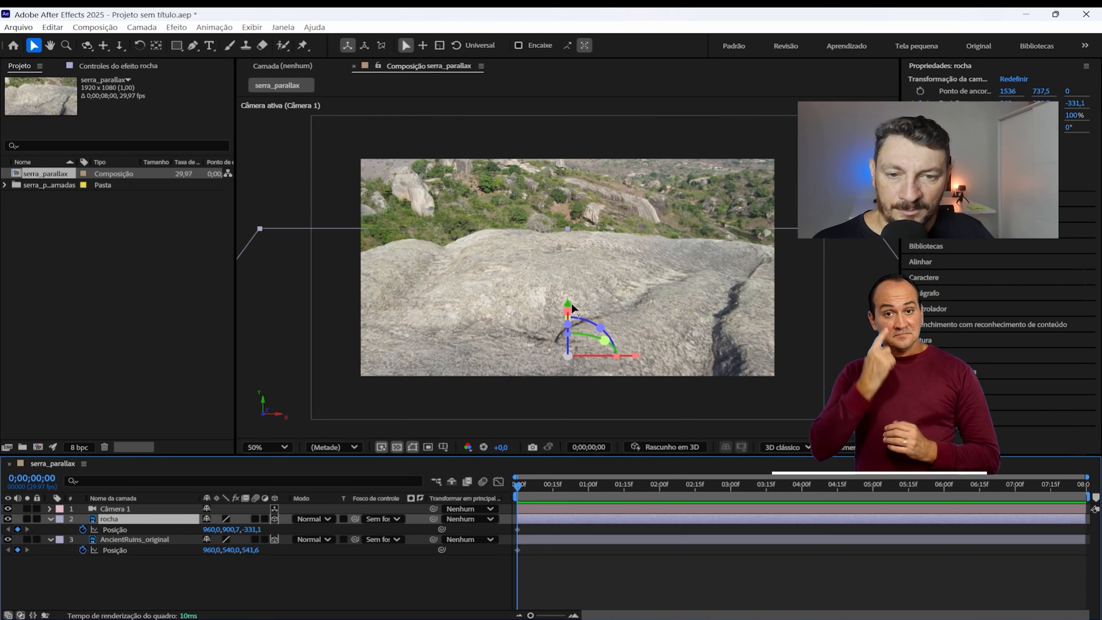
mouse_move(569, 306)
left_mouse_down()
mouse_move(566, 284)
mouse_move(566, 297)
left_mouse_up()
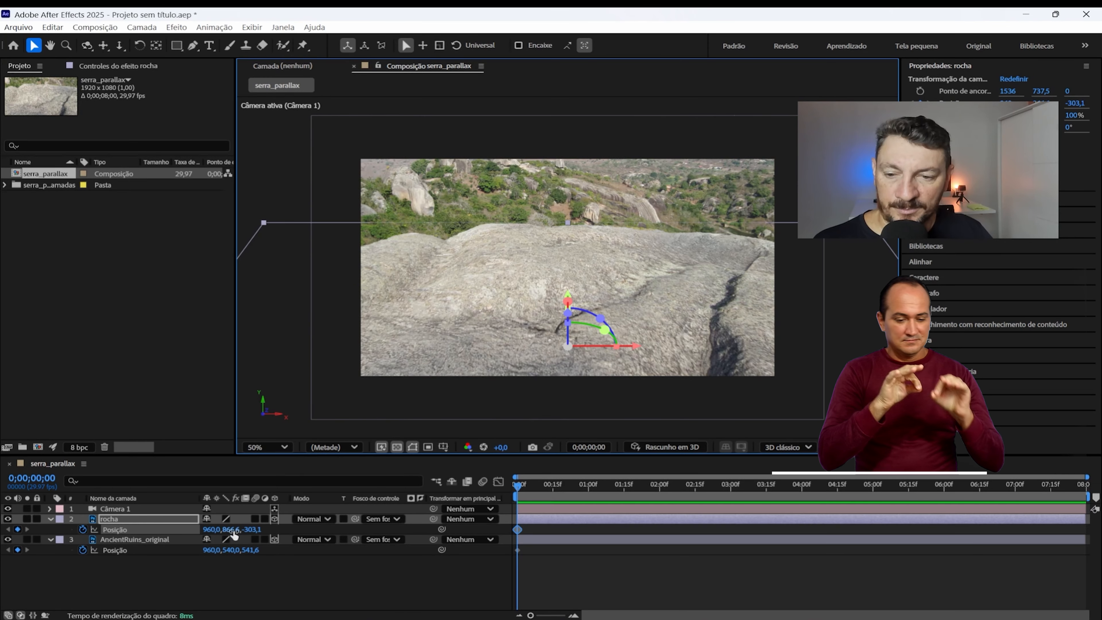
left_click_drag(230, 529, 212, 507)
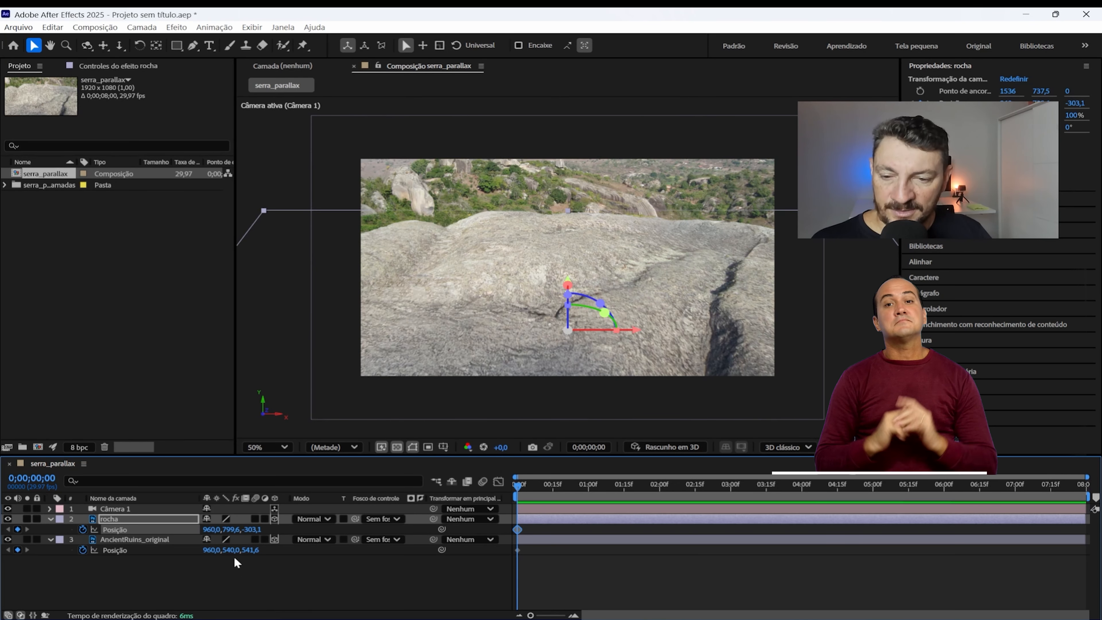
left_click_drag(231, 550, 399, 546)
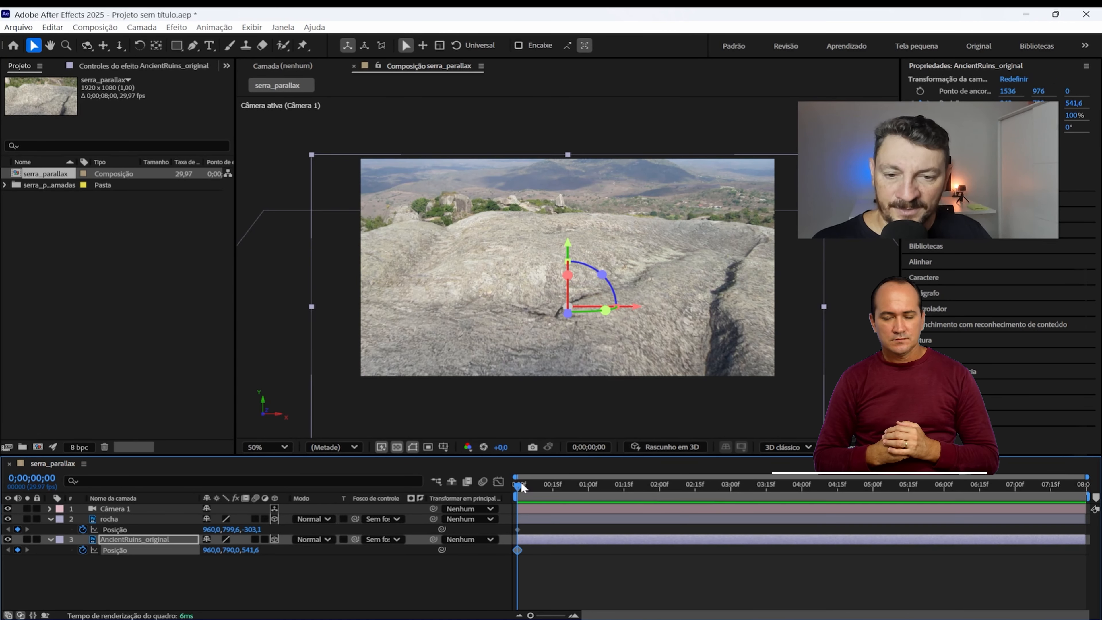
Step: At 0;00;07;15, keyframe the Y position of rocha at 1321,6 and of AncientRuins_original at 185,0
left_click_drag(520, 481, 864, 495)
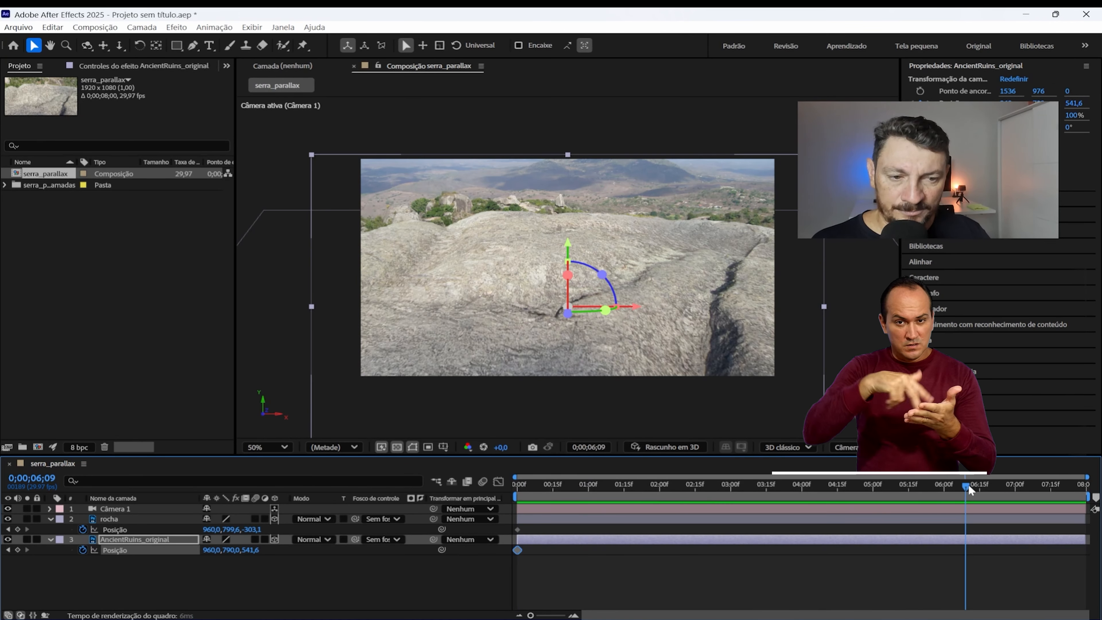
left_click_drag(970, 489, 1055, 482)
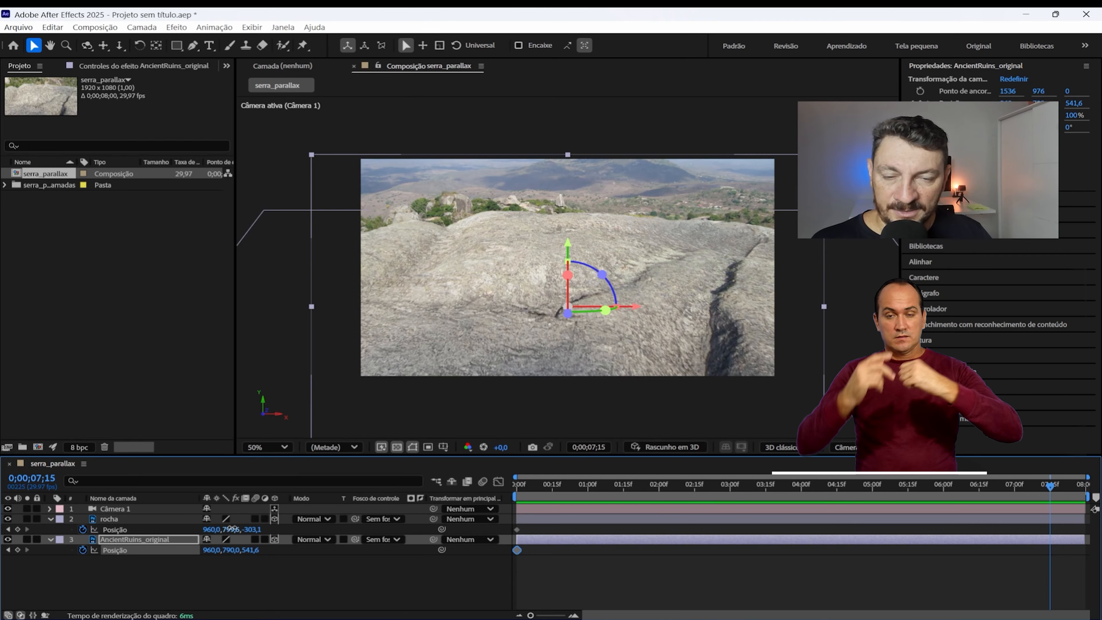
left_click_drag(233, 529, 553, 542)
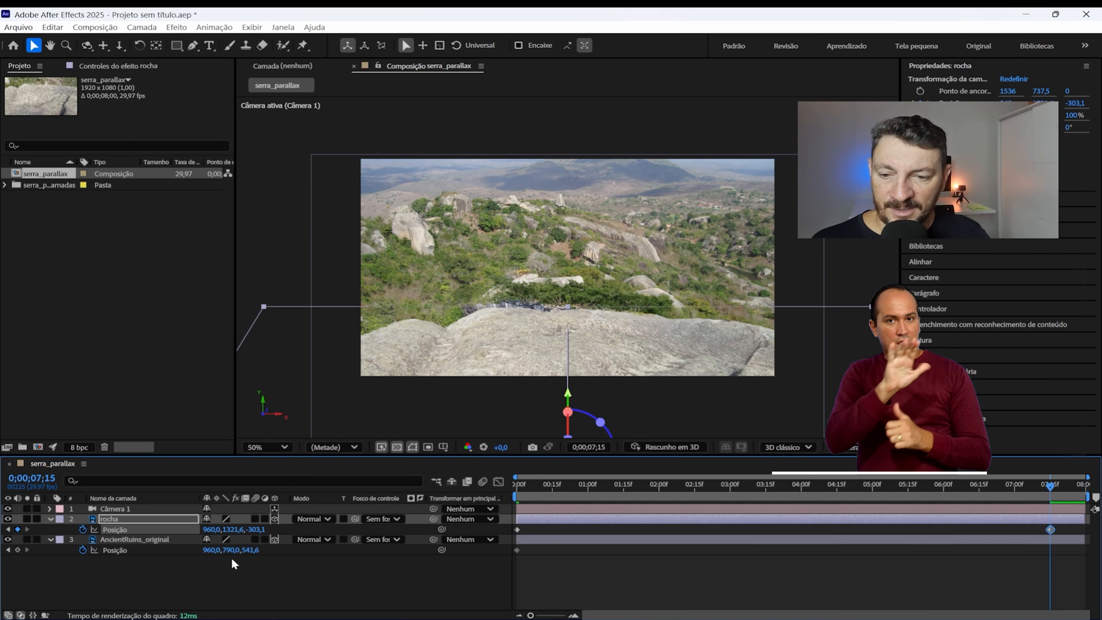
left_click_drag(230, 549, 100, 500)
left_click_drag(238, 550, 114, 541)
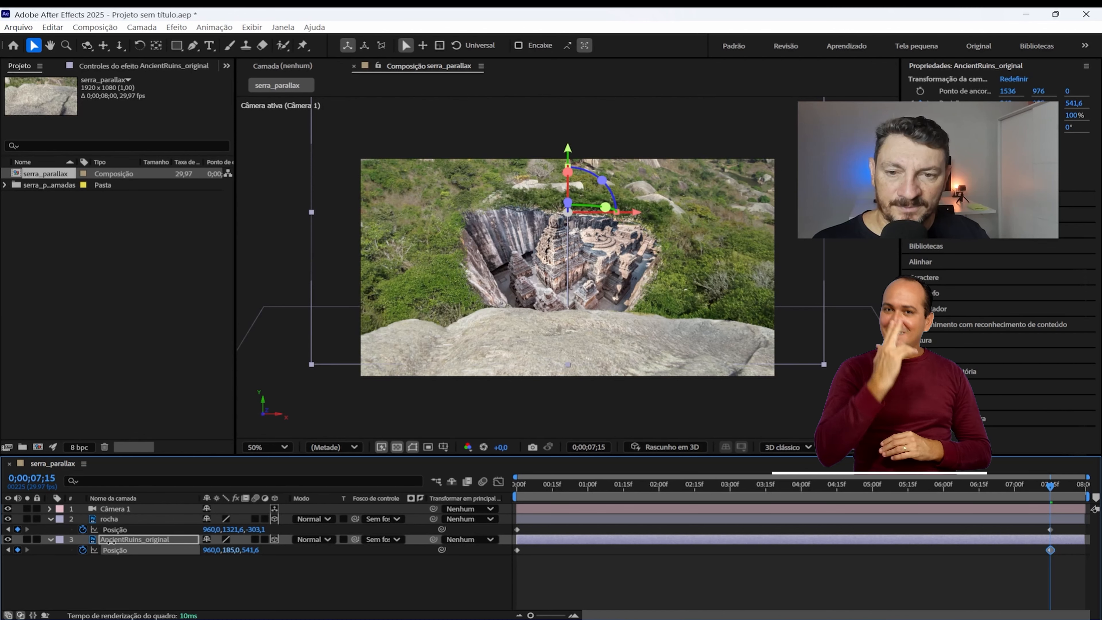
Step: Return to the first frame and play back the composition to check the movement of both layers
left_click_drag(537, 494, 519, 489)
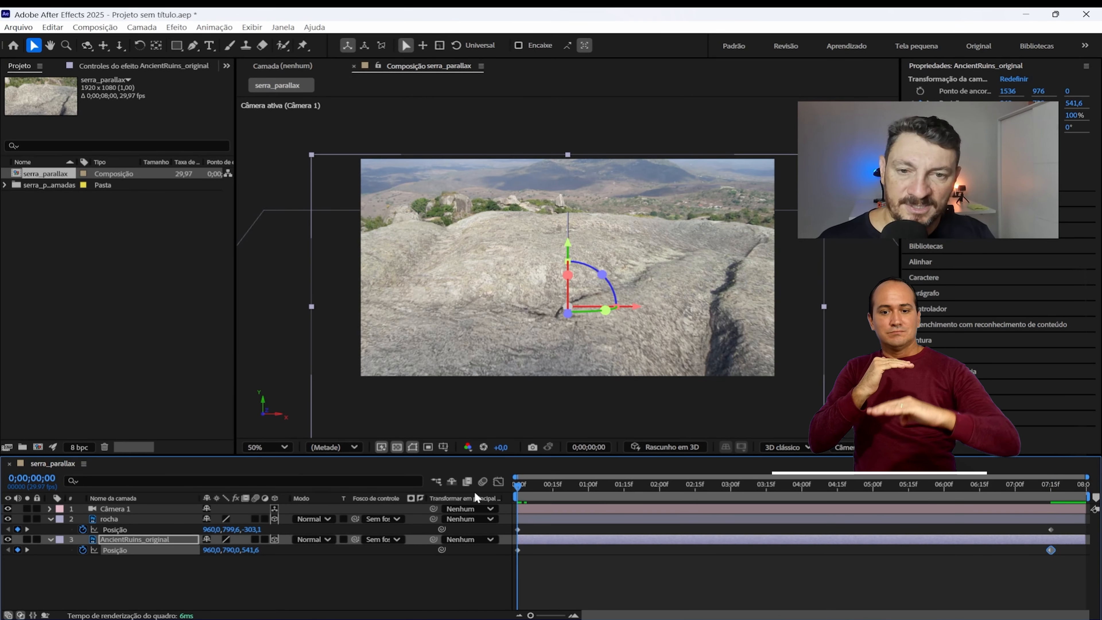
key("space")
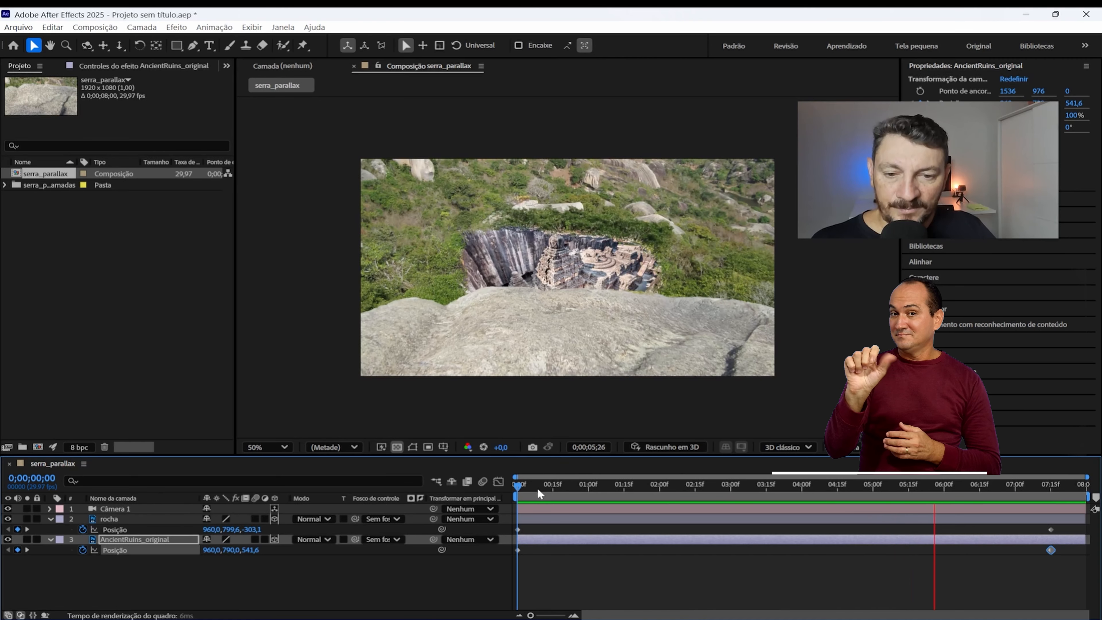
key("space")
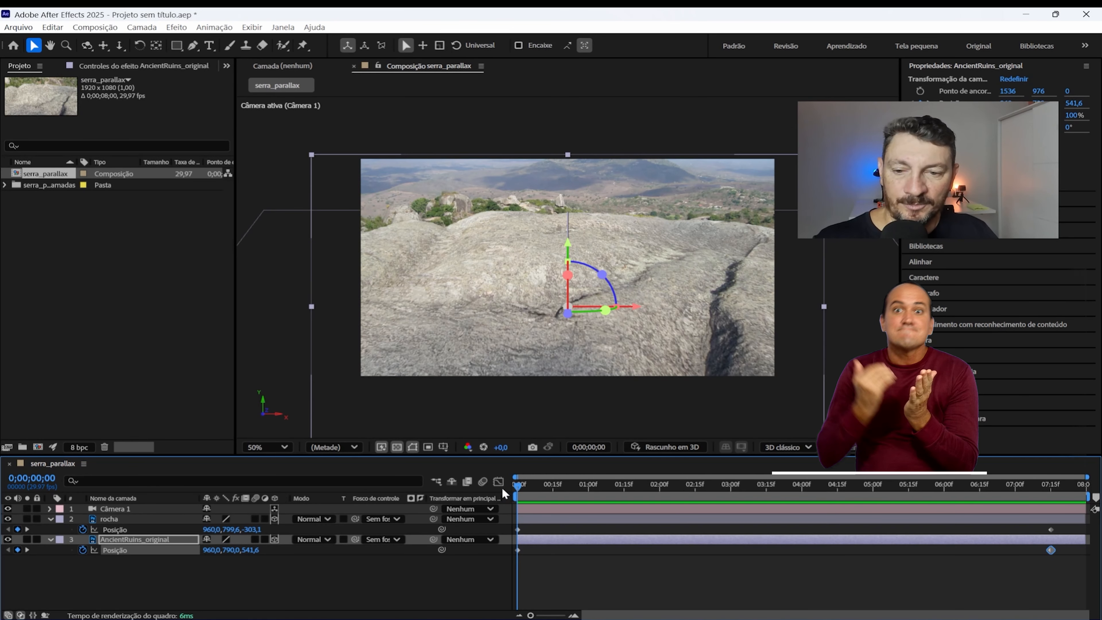
Step: Animate the position of Câmera 1 with a keyframe at the first frame and a changed Z value at 0;00;07;15
left_click(152, 510)
key("p")
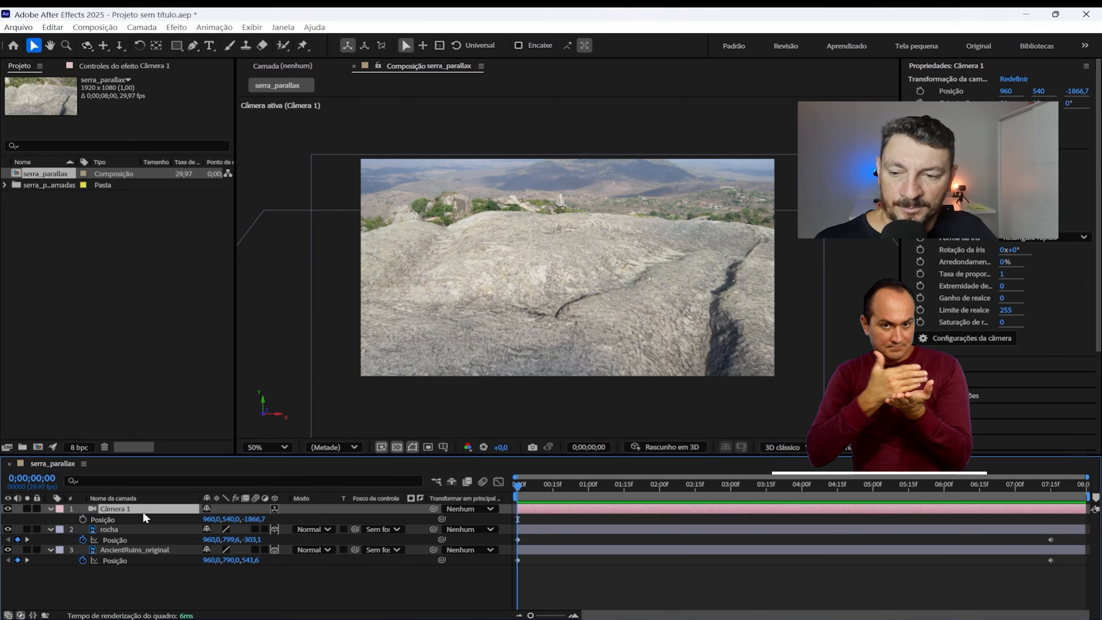
left_click(80, 519)
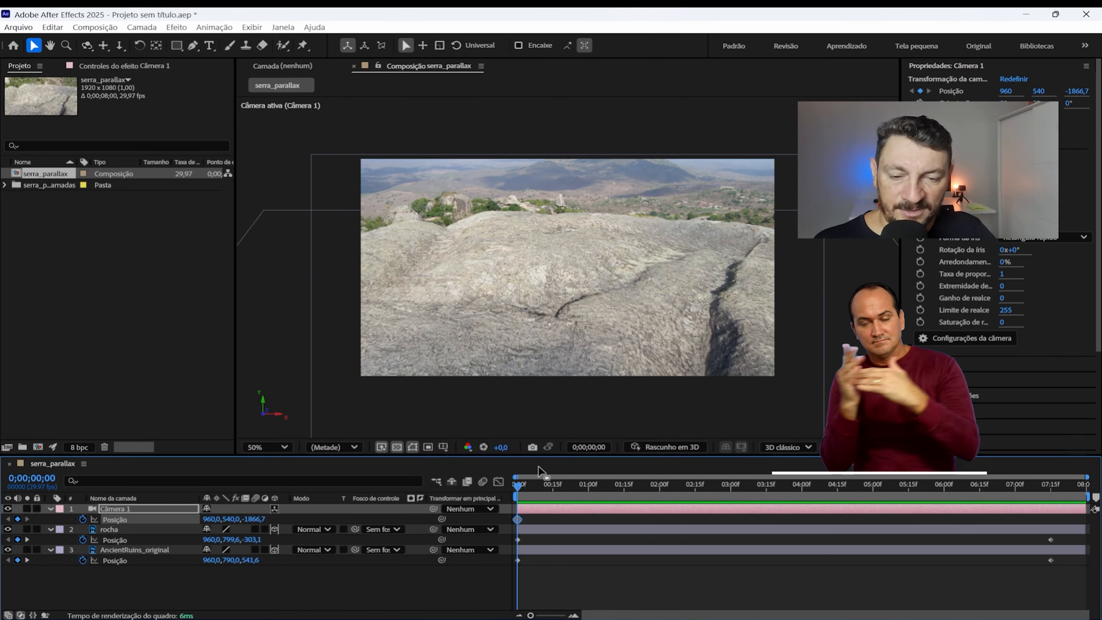
left_click_drag(546, 485, 1053, 468)
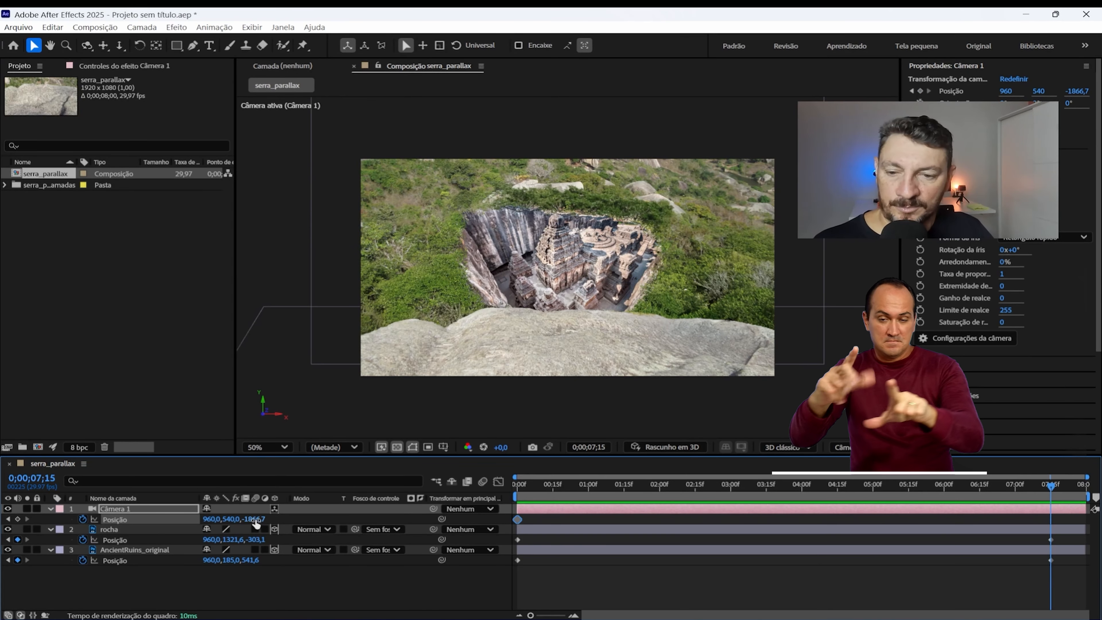
left_click_drag(256, 519, 491, 491)
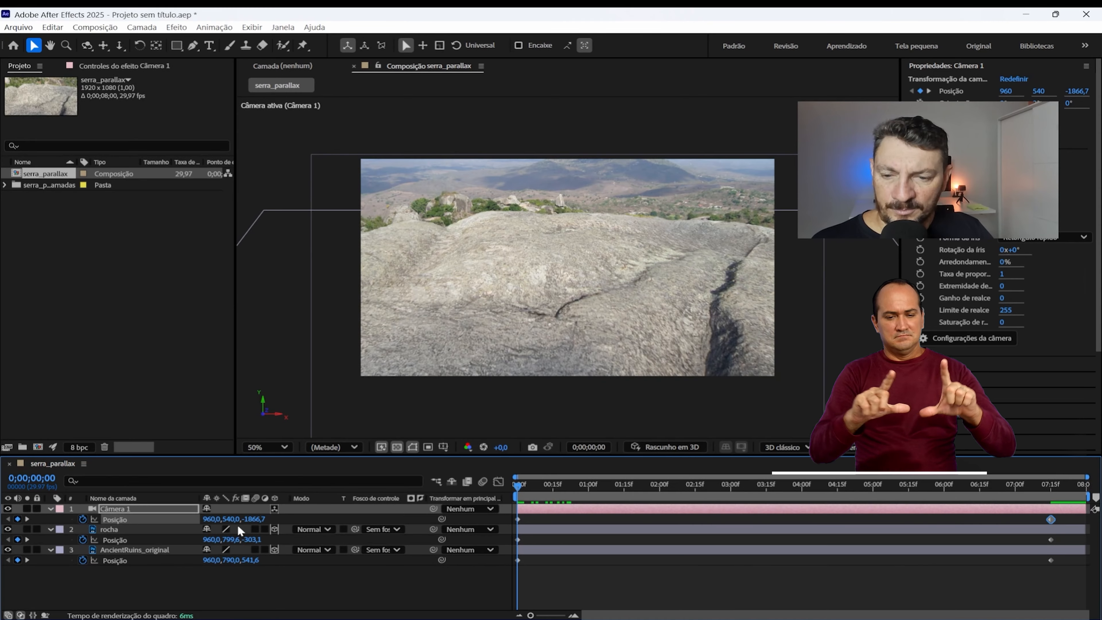
Step: Set the camera's Z position to -1941,7 at the first frame and preview the animation
left_click_drag(254, 518, 209, 519)
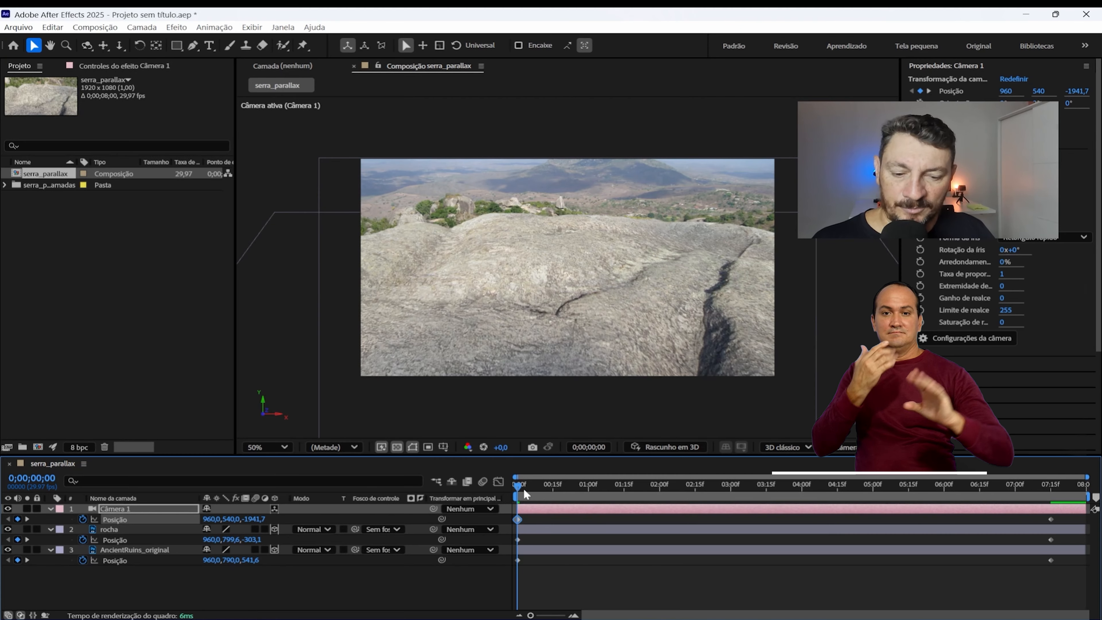
key("space")
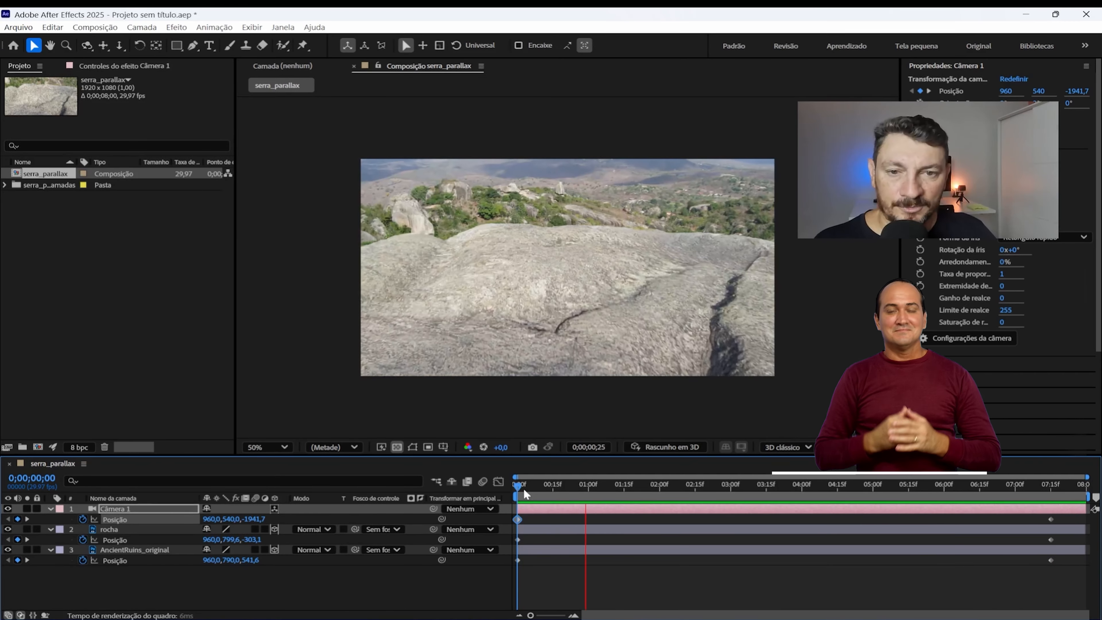
key("space")
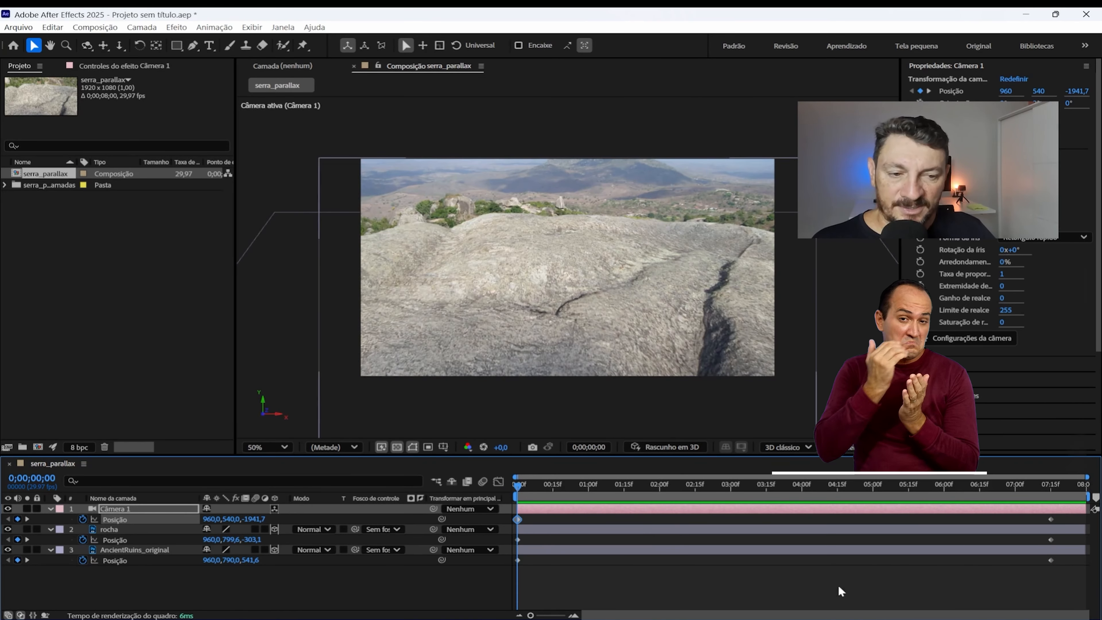
Step: Apply Easy Ease (Atenuação simples) to all position keyframes of the camera, rocha and AncientRuins_original, and preview the motion
left_click_drag(1061, 575, 619, 494)
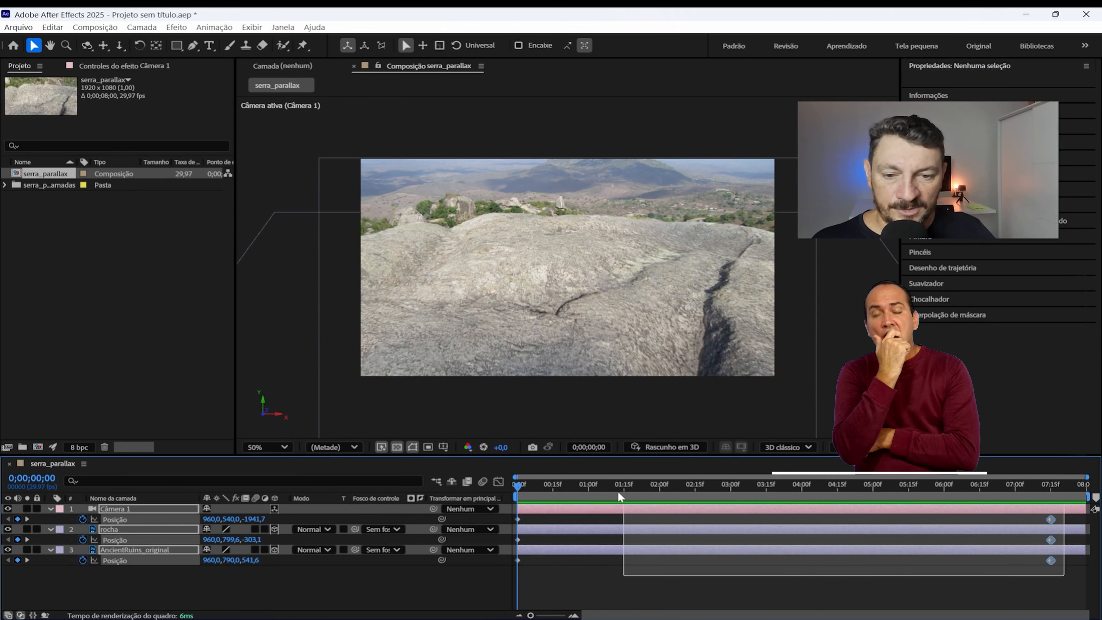
left_click_drag(524, 499, 516, 502)
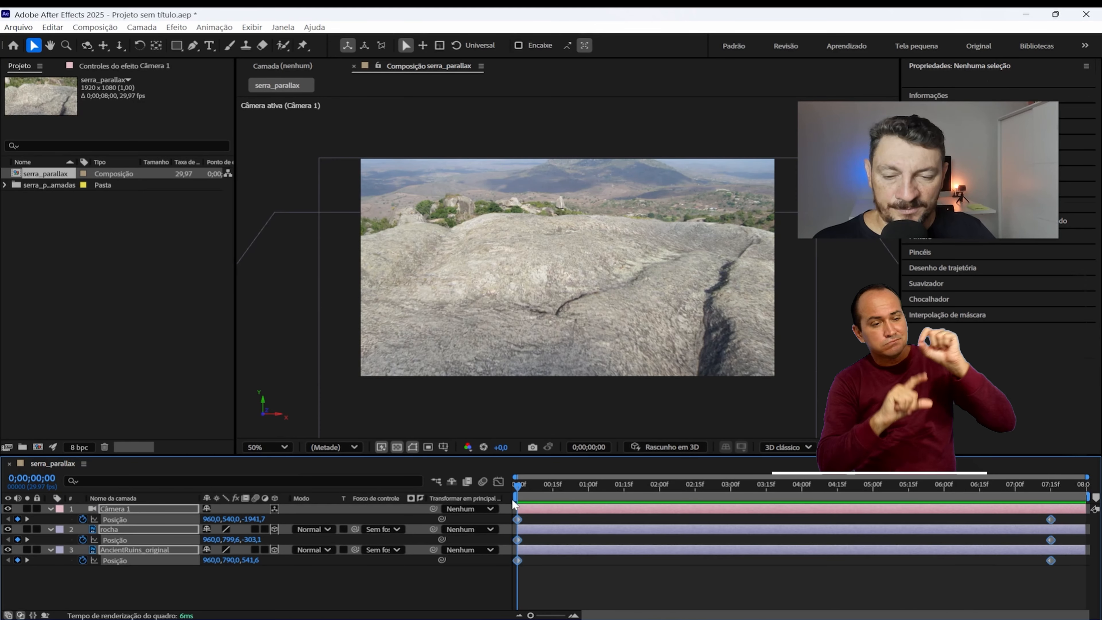
right_click(517, 521)
mouse_move(708, 511)
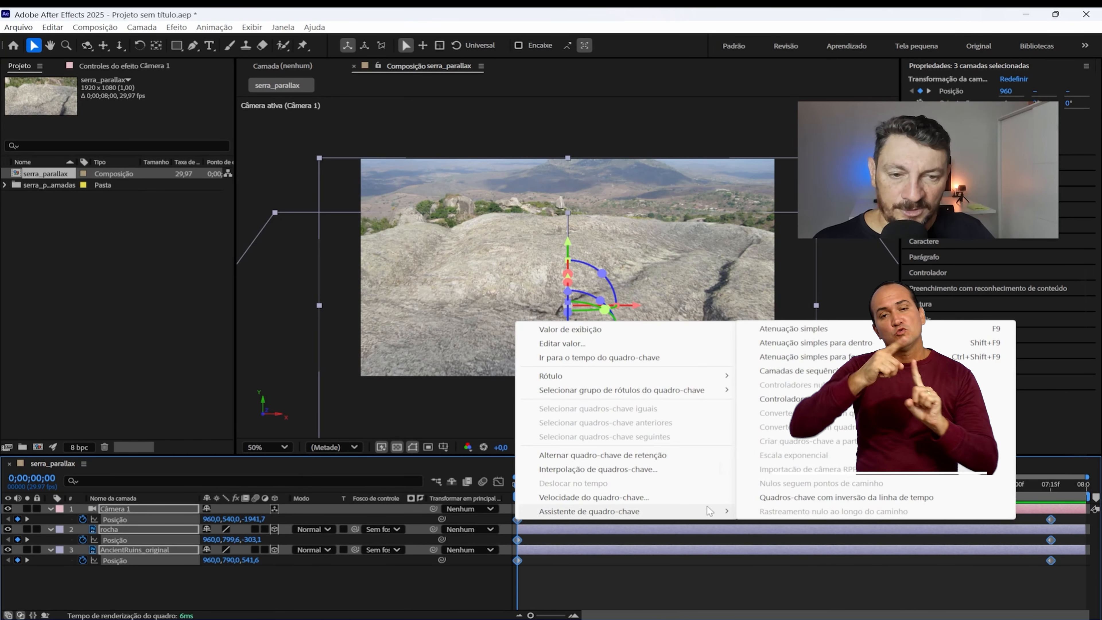
left_click(802, 333)
left_click(630, 575)
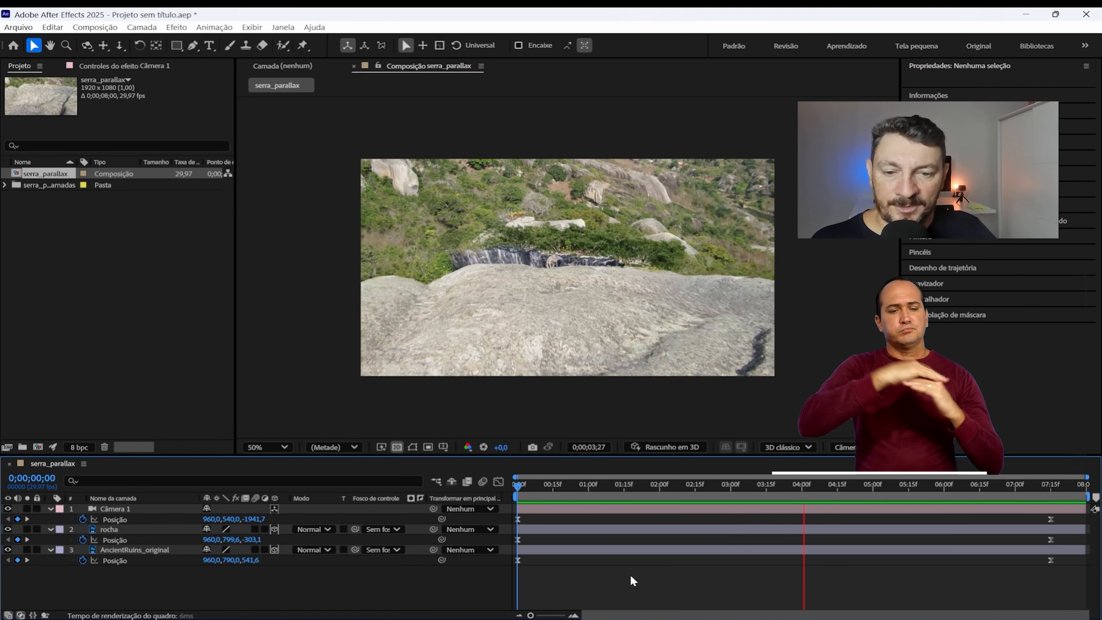
left_click(521, 491)
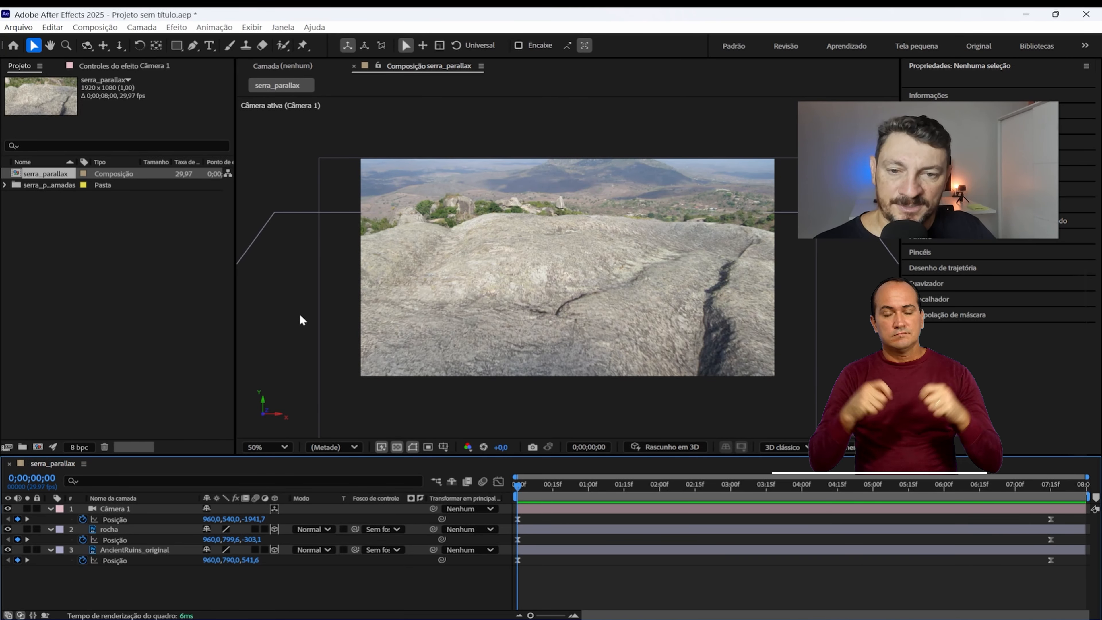
Step: Import Gekko_Green_Screen.mov from the Parallax folder into the After Effects project
left_click(119, 256)
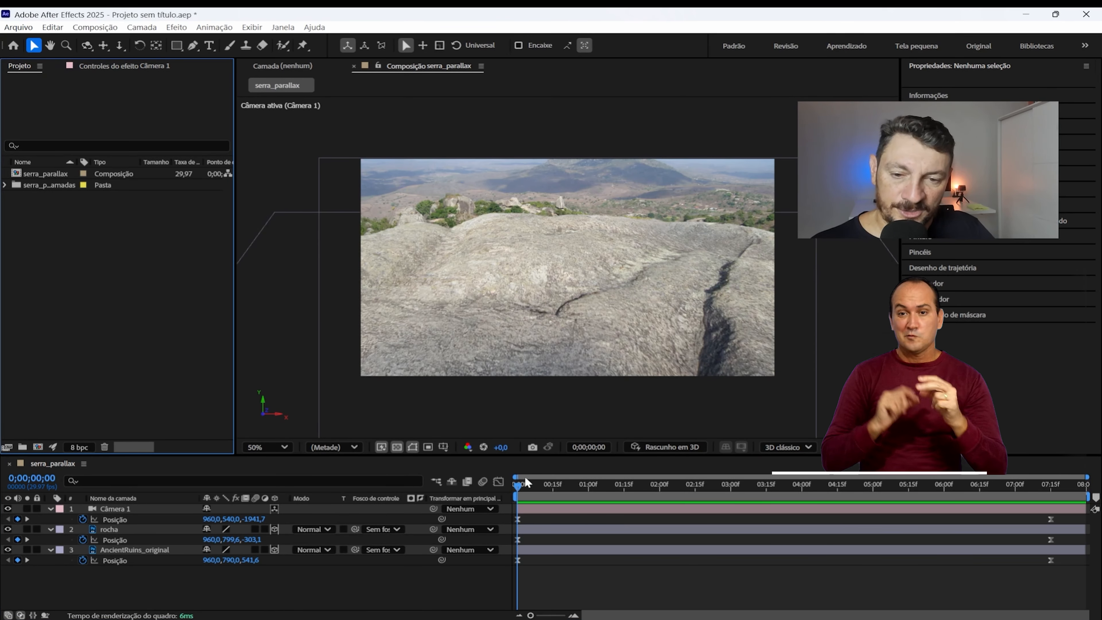
left_click_drag(523, 483, 478, 488)
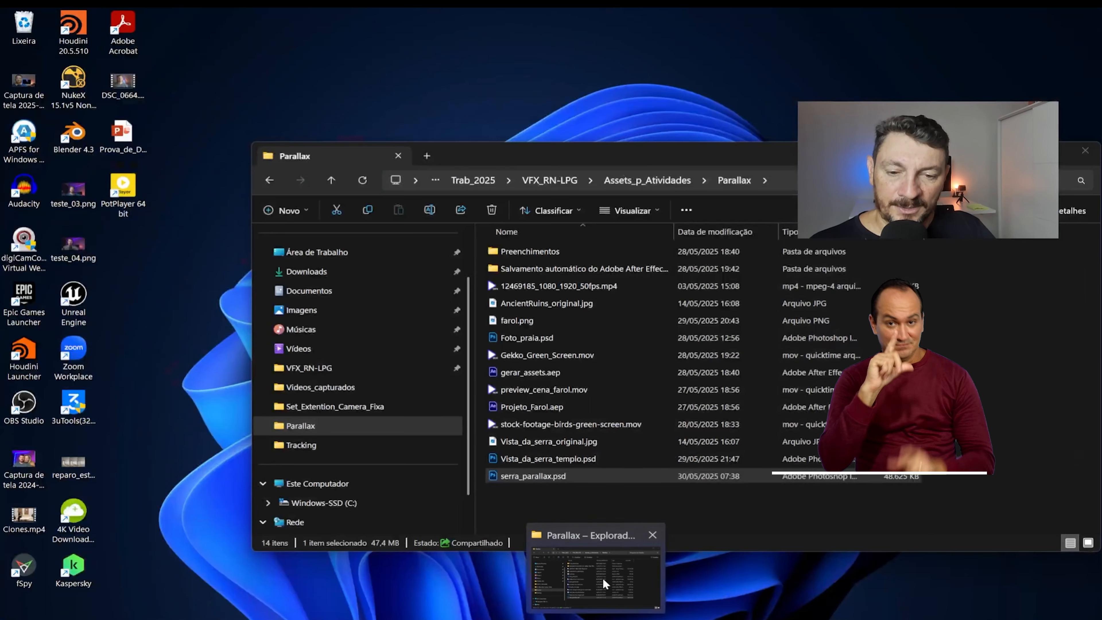
left_click(603, 578)
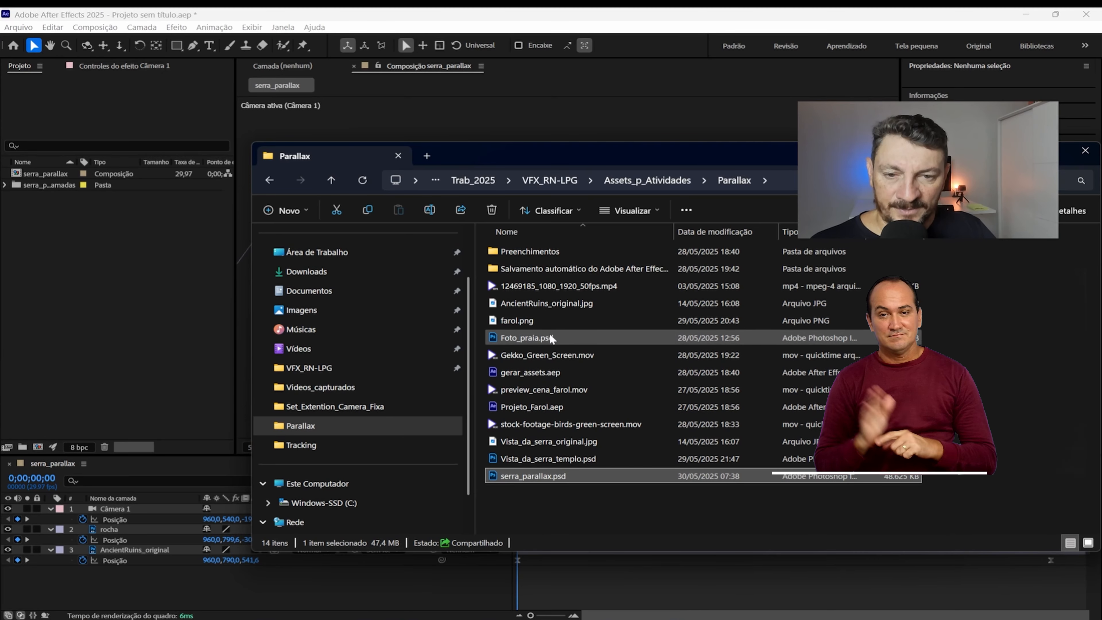
left_click(549, 355)
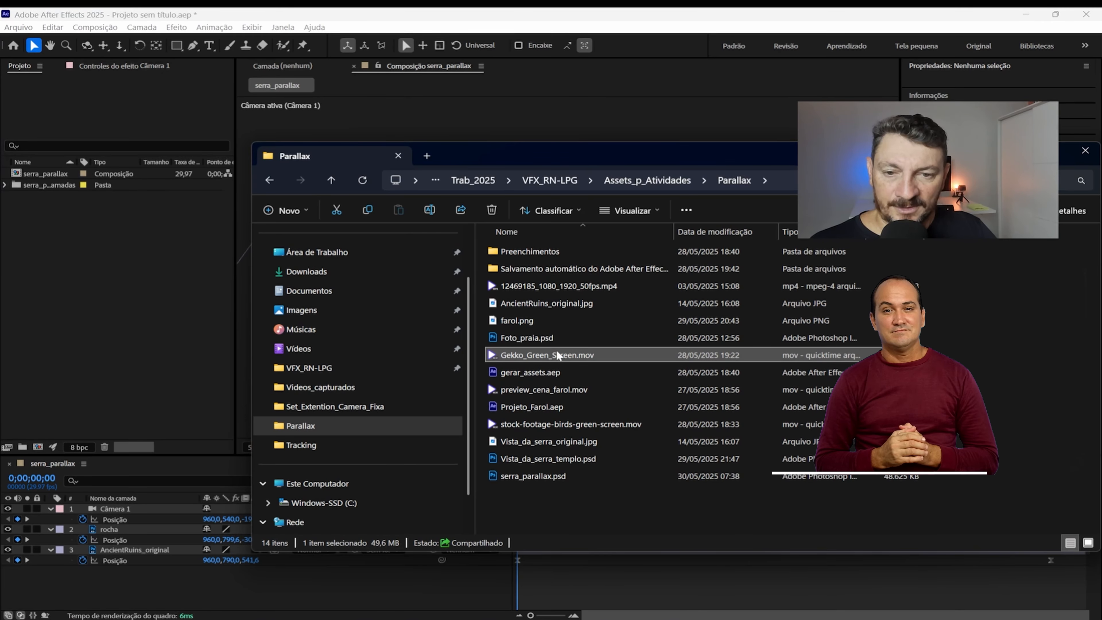
left_click_drag(548, 355, 100, 281)
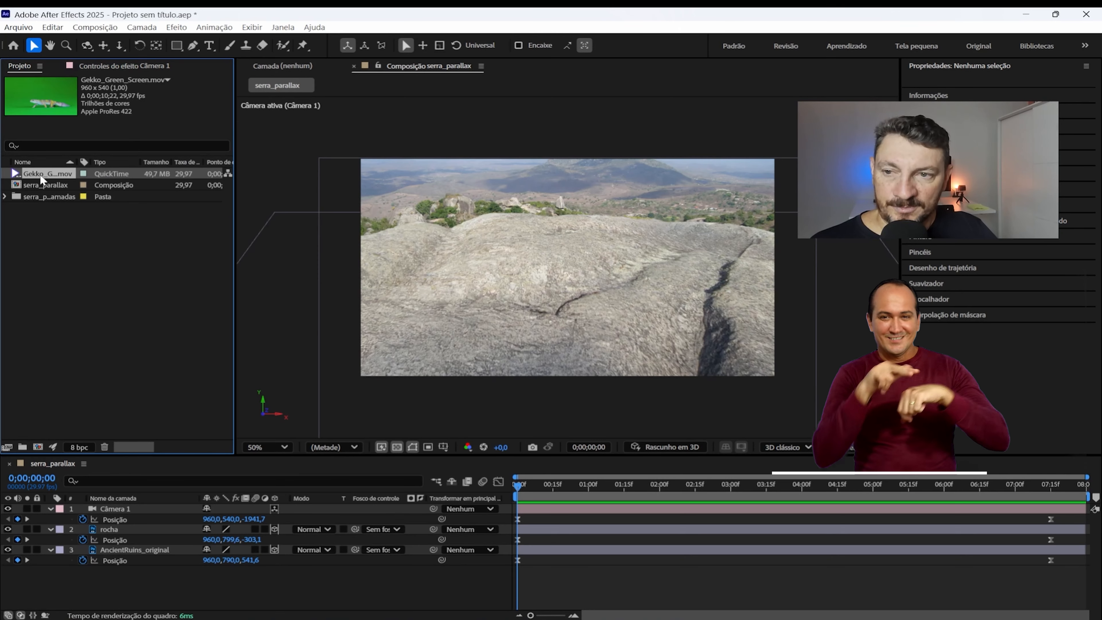
Step: Place the Gekko_Green_Screen.mov clip over the rock in serra_parallax as a 3D layer directly below Câmera 1
left_click_drag(481, 195, 559, 248)
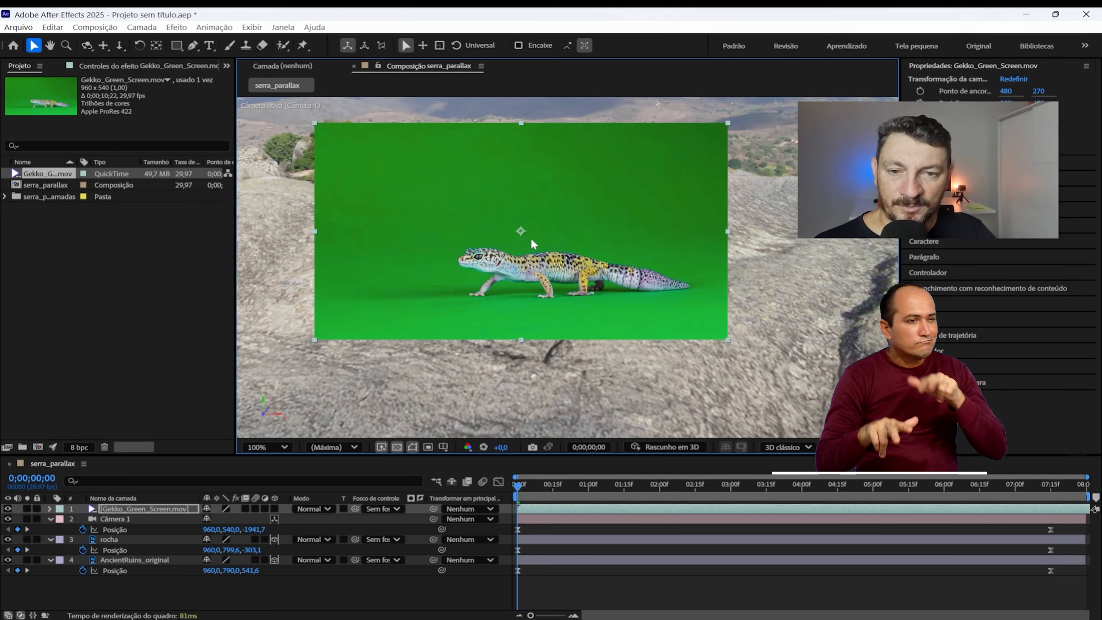
left_click_drag(533, 243, 551, 212)
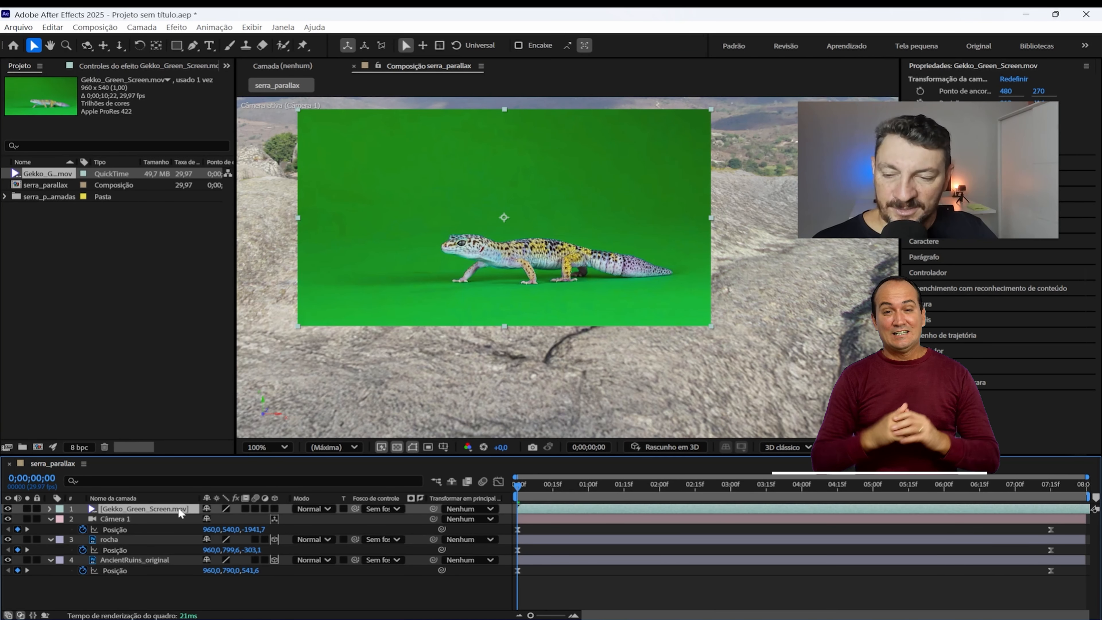
left_click_drag(177, 507, 171, 527)
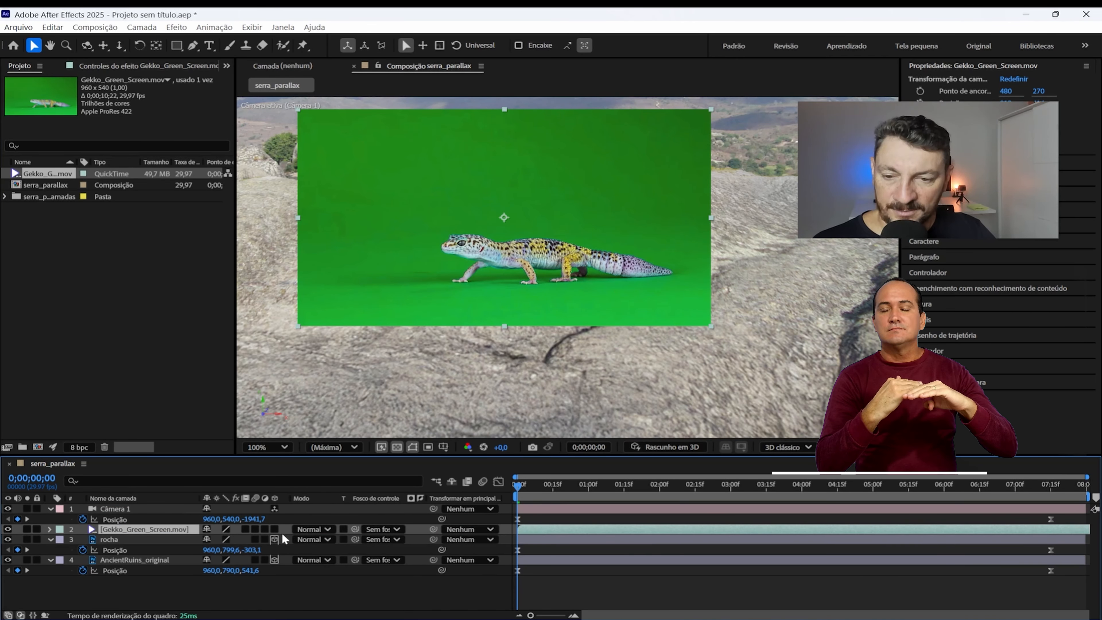
left_click(273, 526)
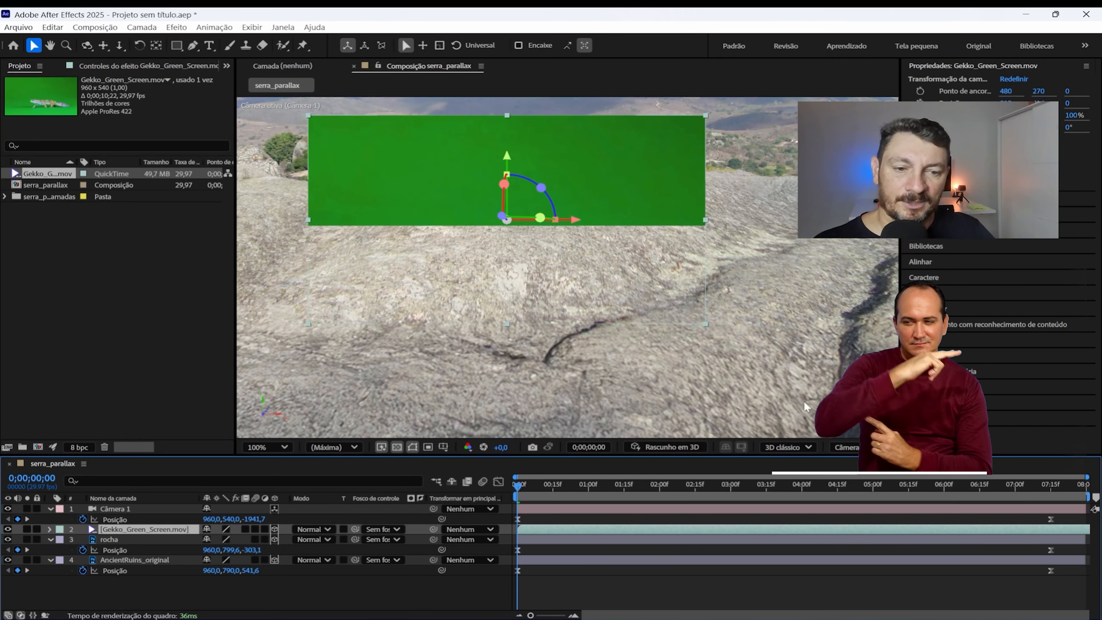
Step: Switch the viewer to Exibição personalizada 1 and raise the gecko clip vertically until the gecko shows above the rock surface
left_click(867, 447)
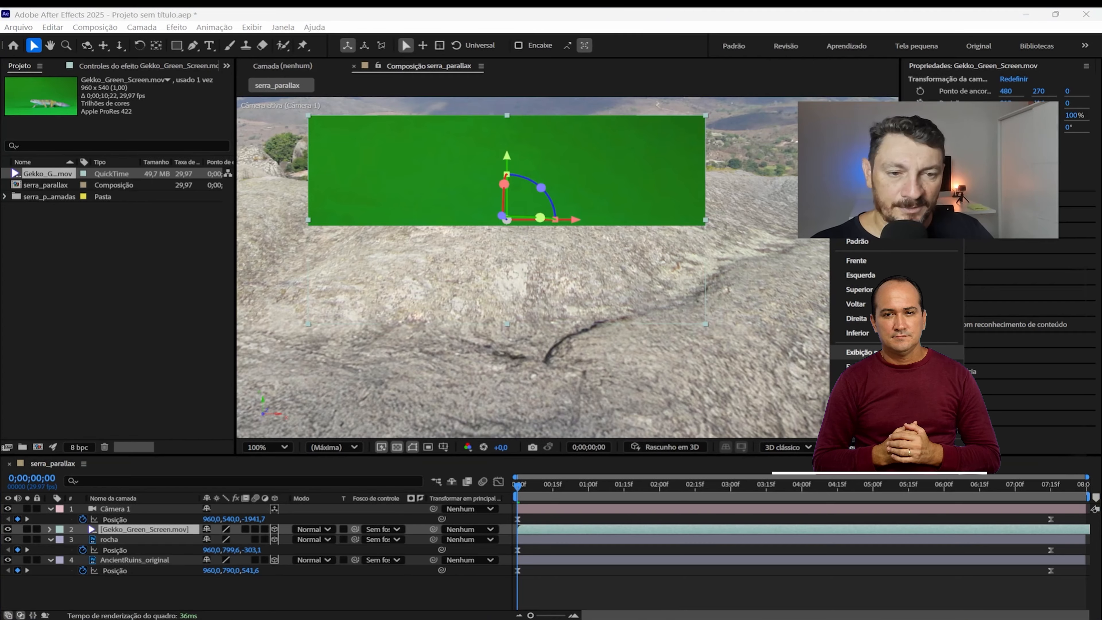
left_click(859, 352)
key("comma")
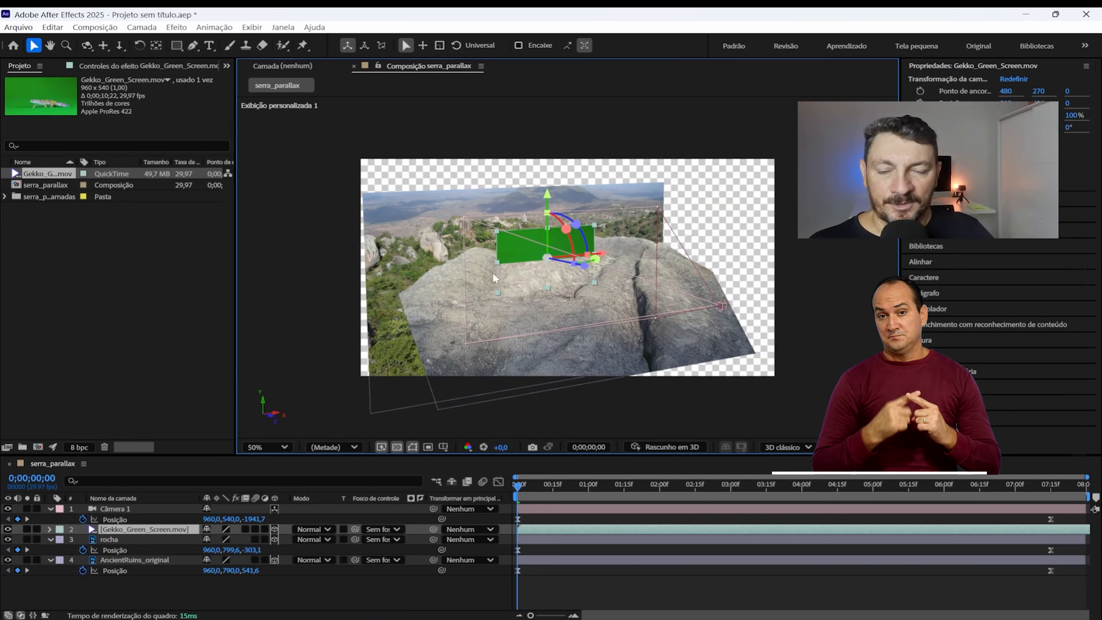
left_click(87, 46)
left_click_drag(490, 273, 543, 287)
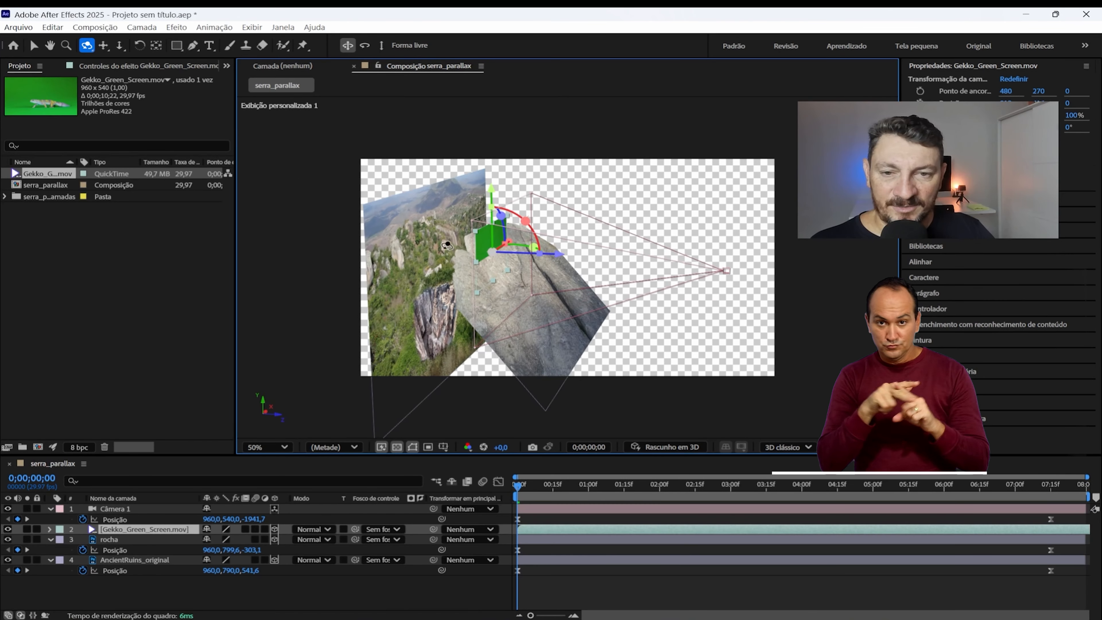
left_click(35, 47)
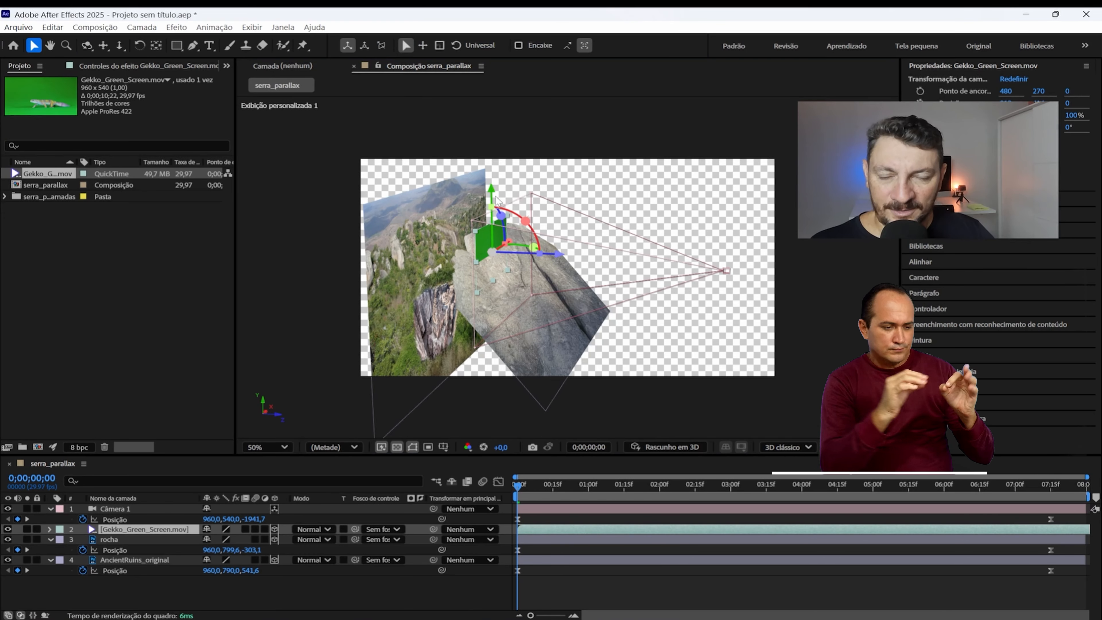
left_click_drag(492, 189, 491, 176)
scroll(495, 239, "up", 1)
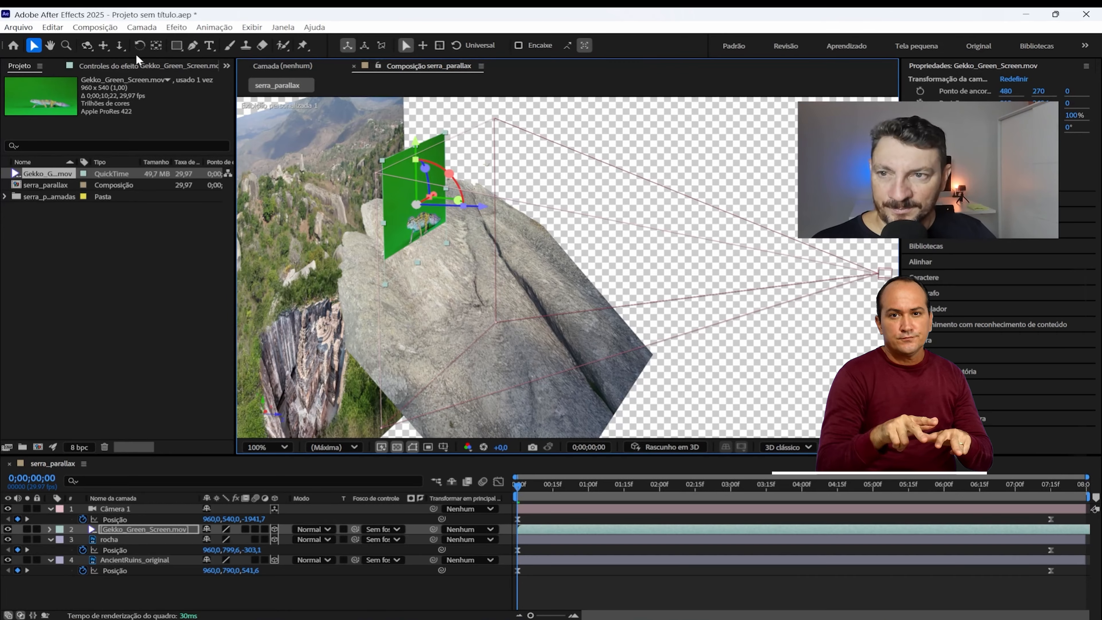
Step: Fine-tune the gecko clip's vertical position against the rock from a more frontal orbit of the custom view
left_click(87, 45)
left_click_drag(454, 276, 423, 264)
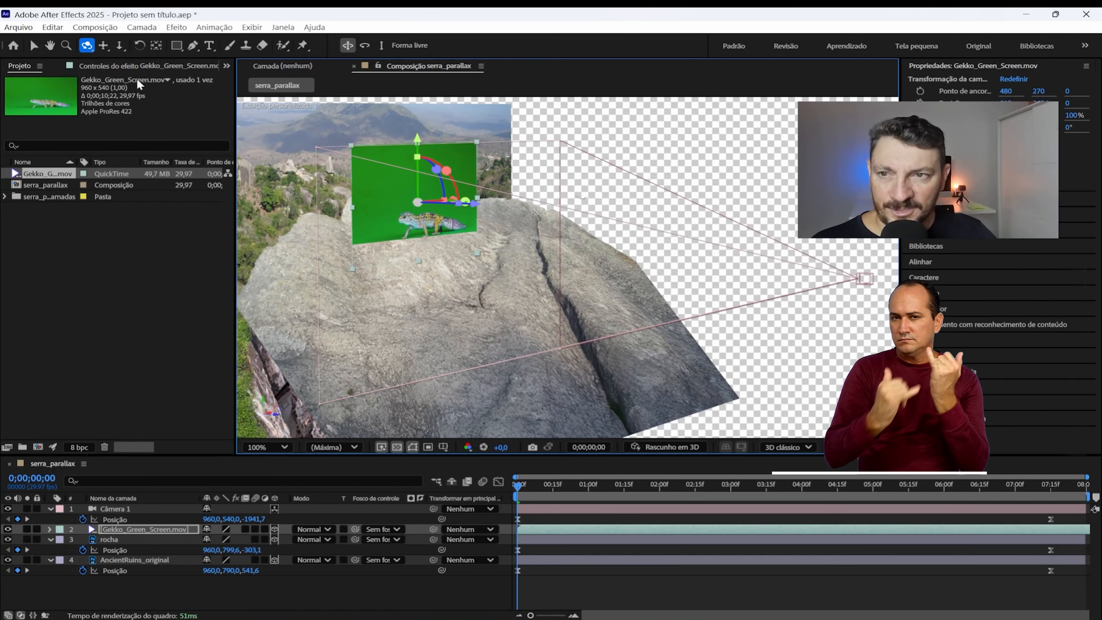
left_click(34, 45)
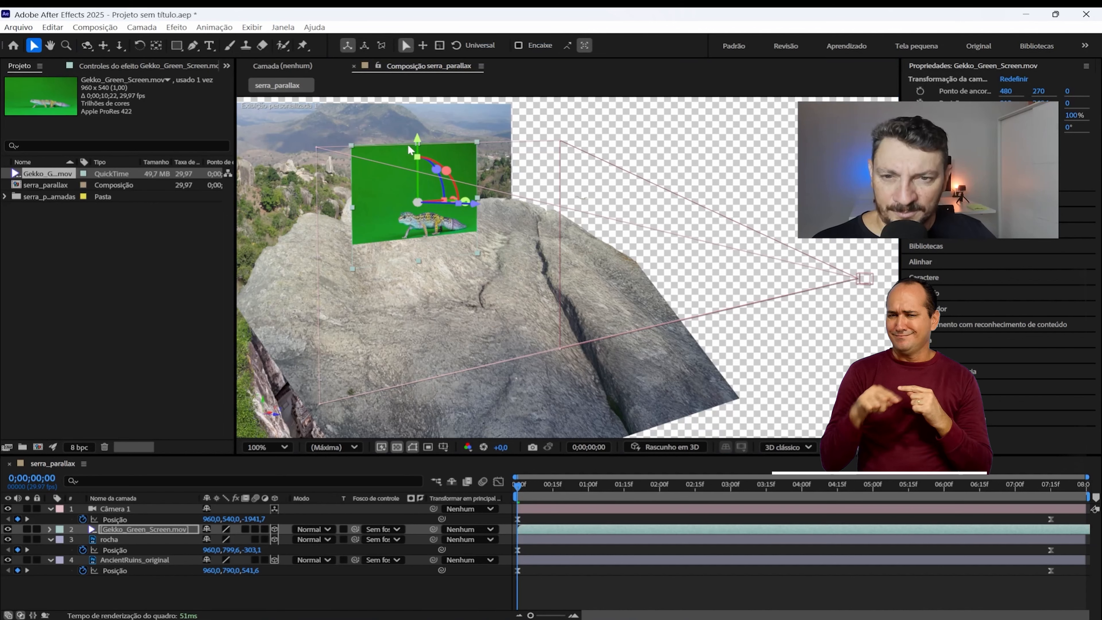
mouse_move(418, 139)
left_mouse_down()
mouse_move(410, 169)
mouse_move(410, 121)
mouse_move(406, 148)
mouse_move(398, 137)
left_mouse_up()
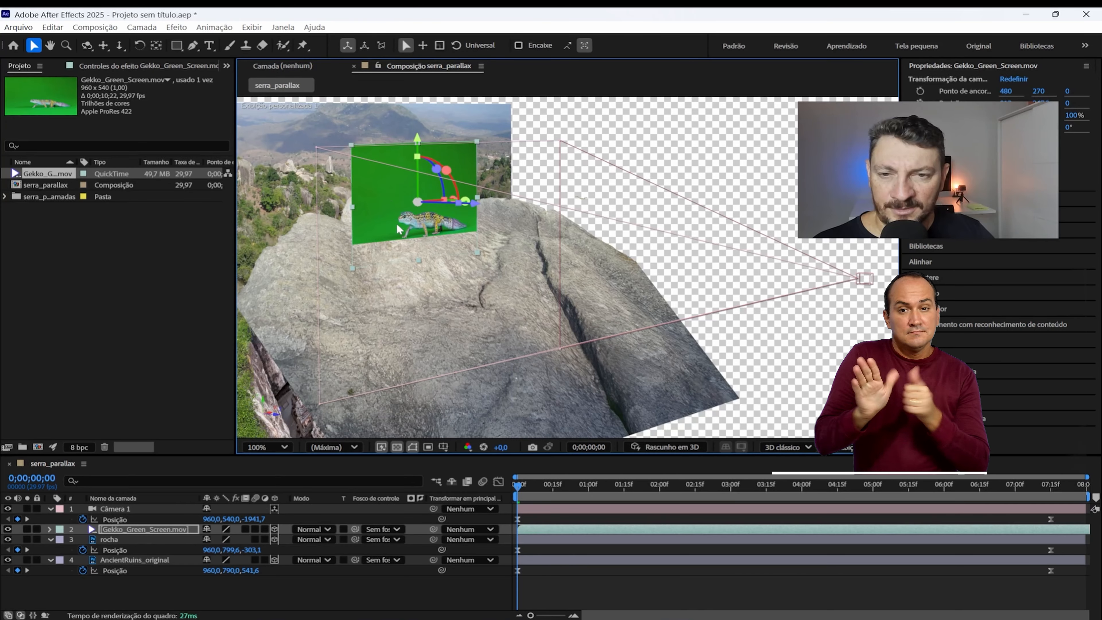
Step: Apply the Keylight (1.2) effect to the gecko clip and sample the green background as its Screen Colour
key("period")
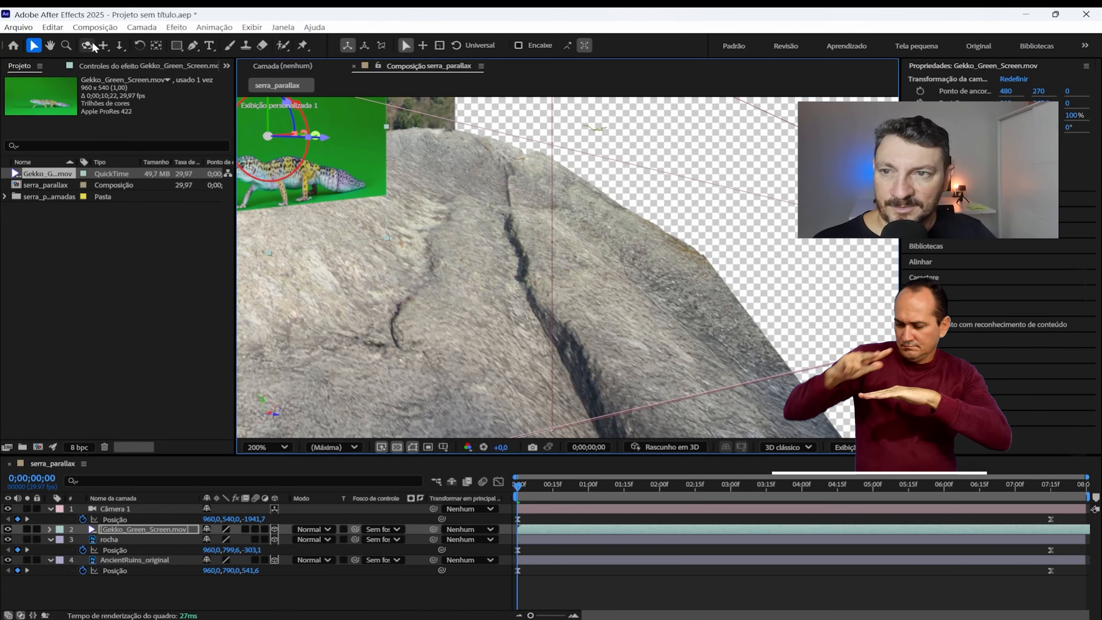
left_click(104, 46)
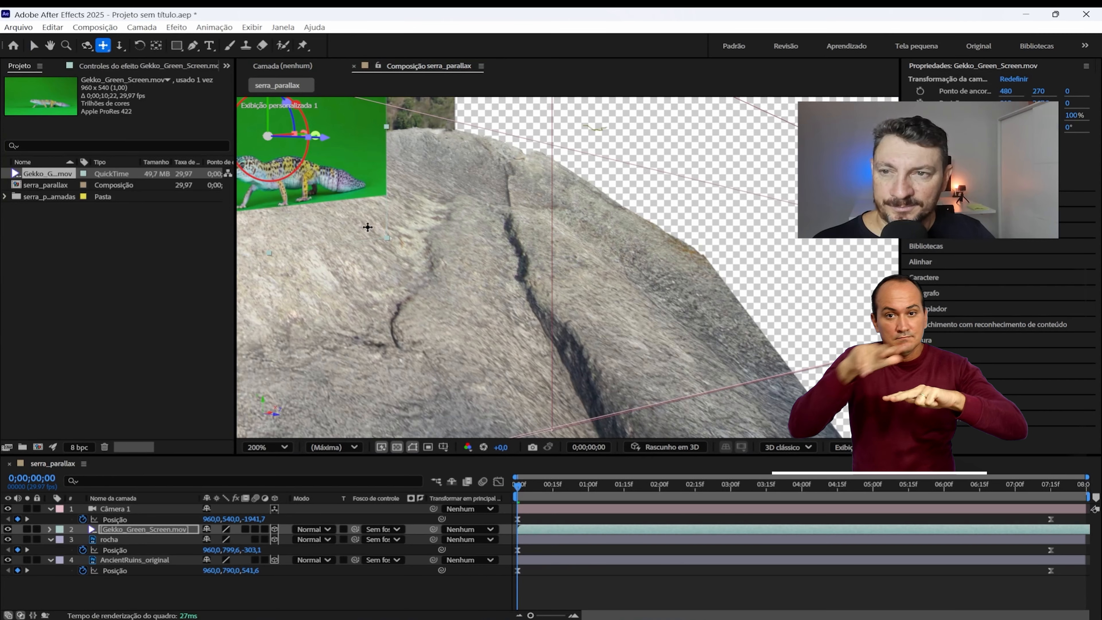
left_click_drag(287, 205, 534, 266)
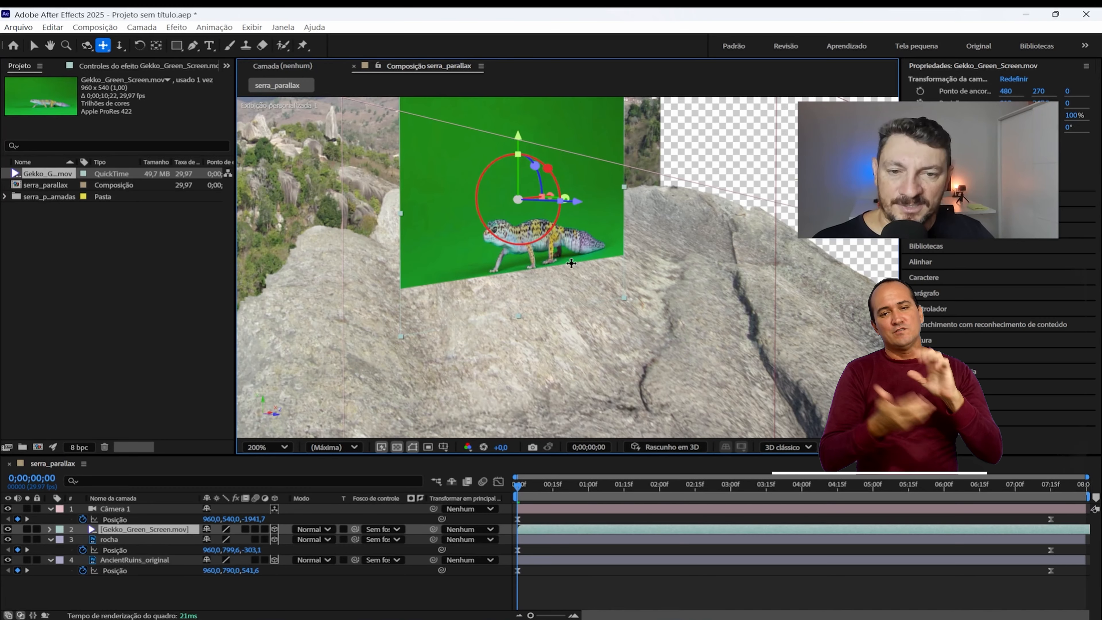
left_click_drag(571, 263, 547, 285)
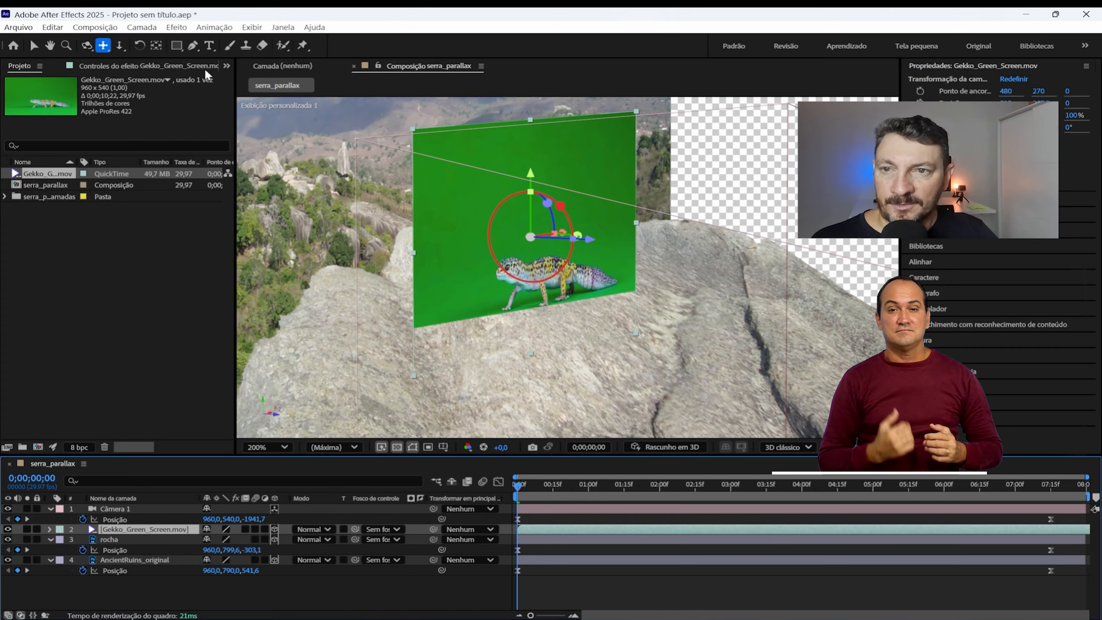
left_click(186, 27)
mouse_move(327, 263)
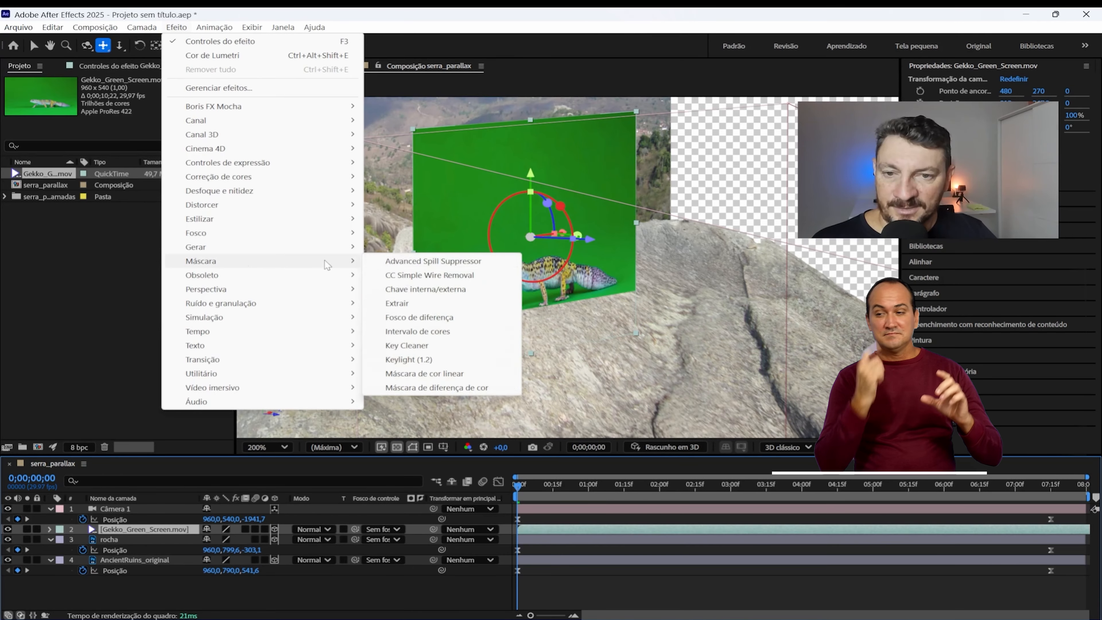
left_click(410, 359)
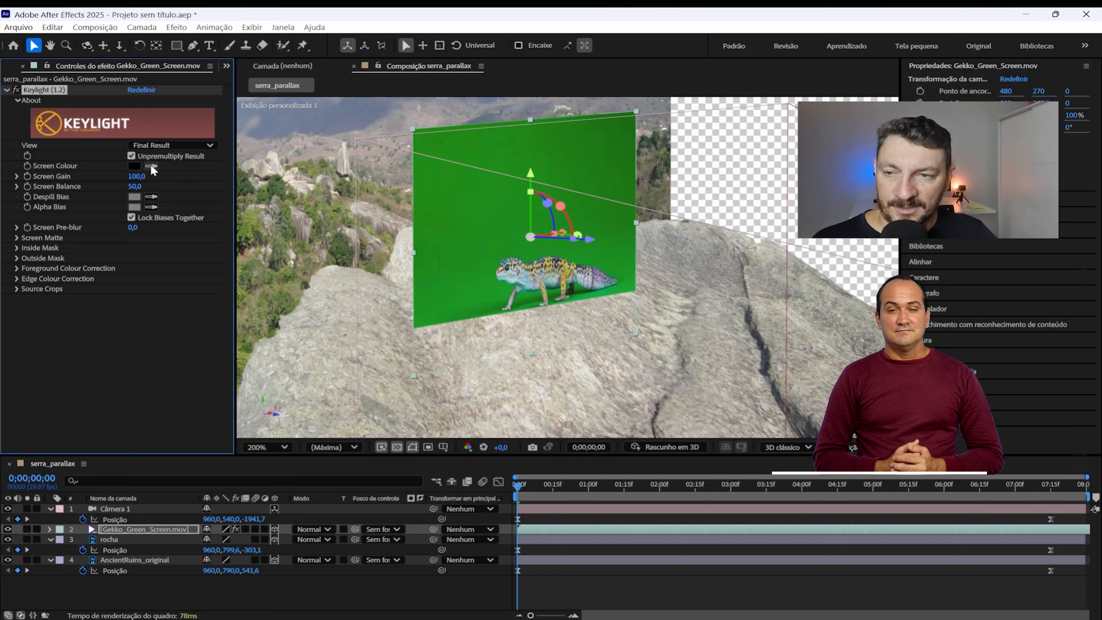
left_click(508, 249)
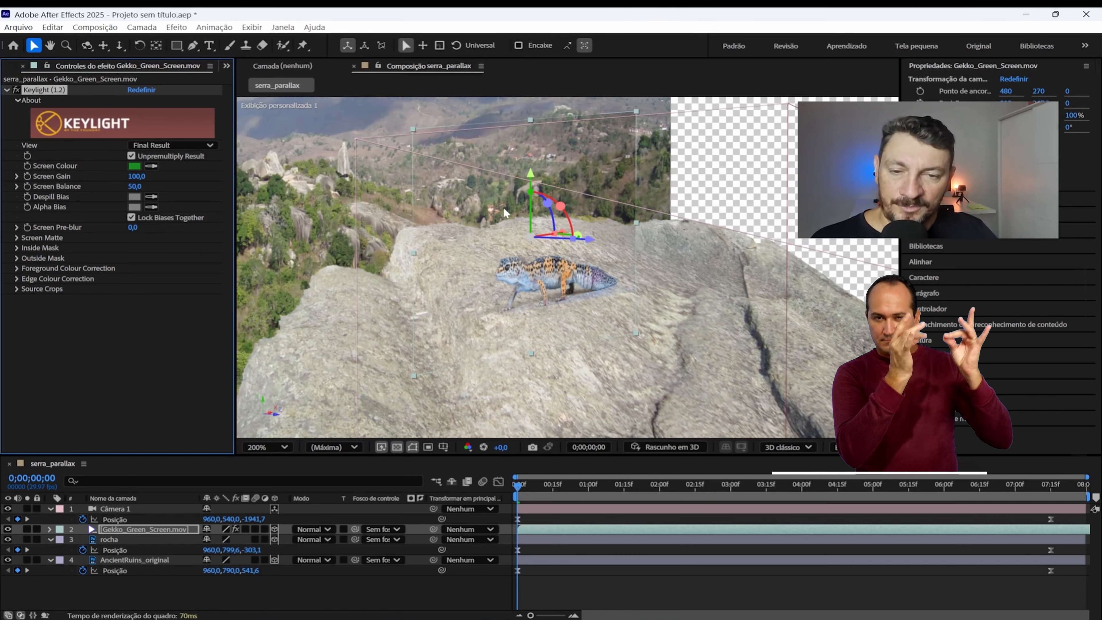
Step: Preview the keyed gecko's movement against the rock from the first frame and return to the start
left_click_drag(528, 485, 500, 486)
key("space")
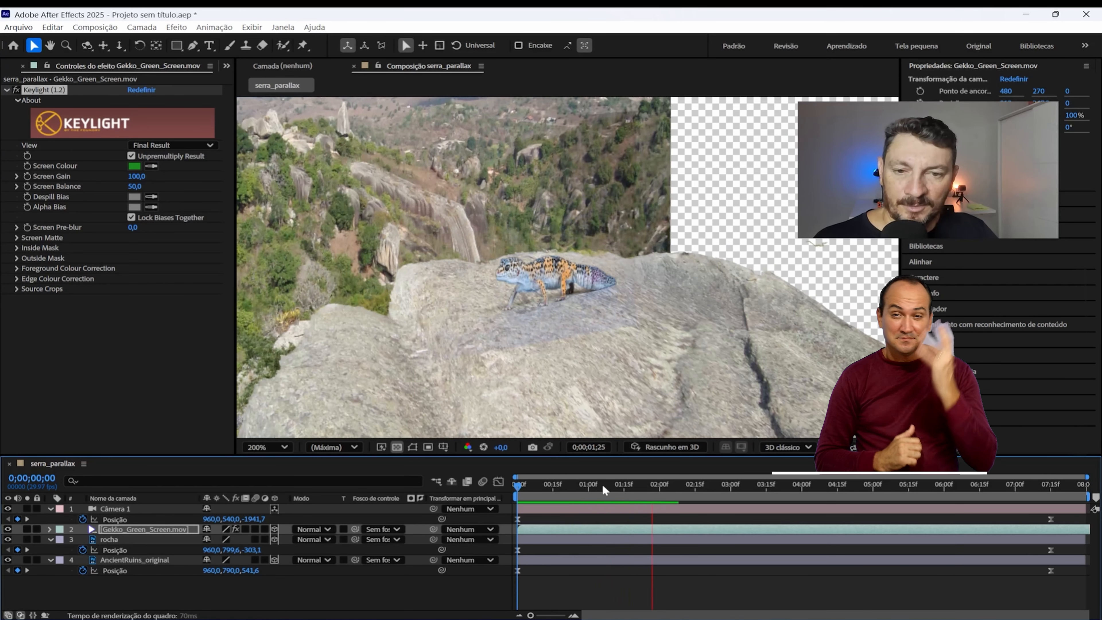
left_click_drag(603, 486, 477, 484)
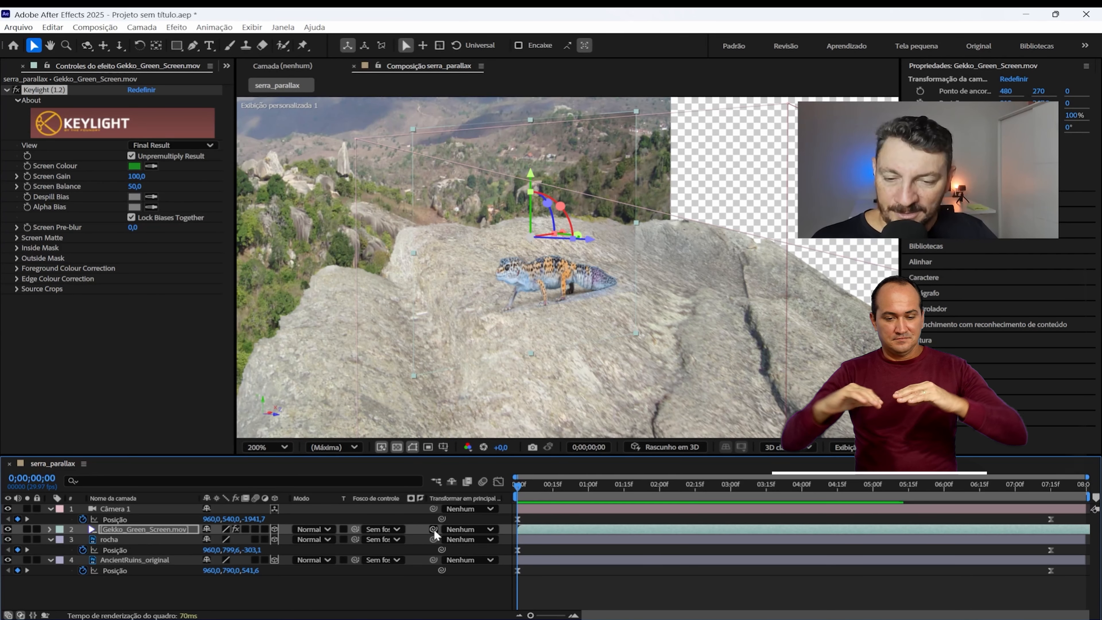
Step: Parent the Gekko_Green_Screen.mov layer to rocha and preview the gecko moving with the rock
left_click(150, 529)
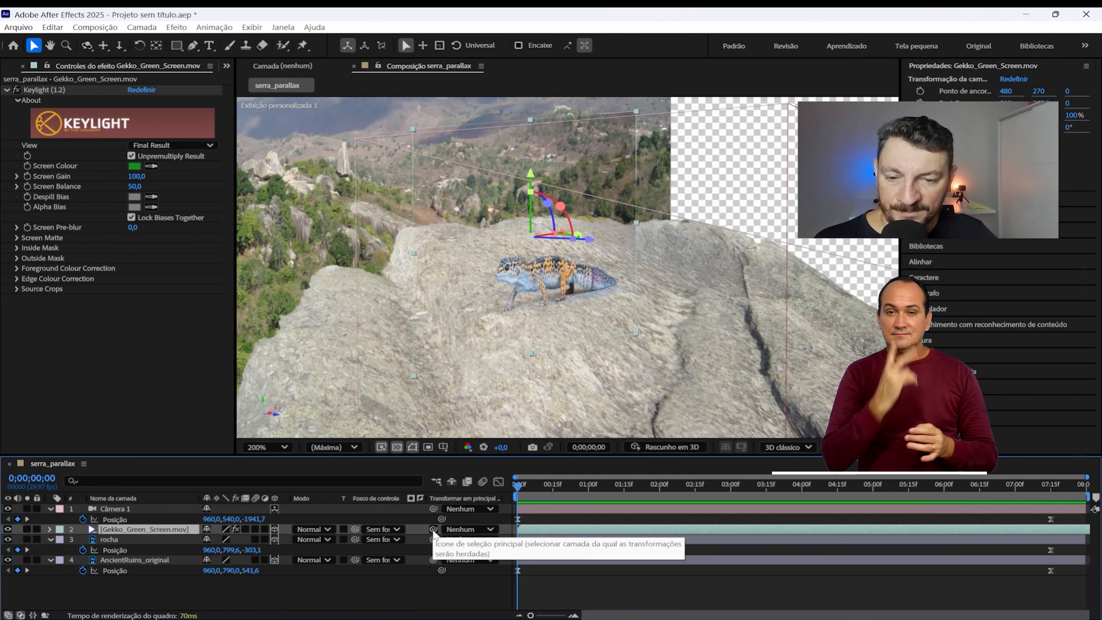
mouse_move(433, 530)
left_mouse_down()
mouse_move(296, 547)
mouse_move(141, 546)
mouse_move(329, 520)
mouse_move(437, 527)
left_mouse_up()
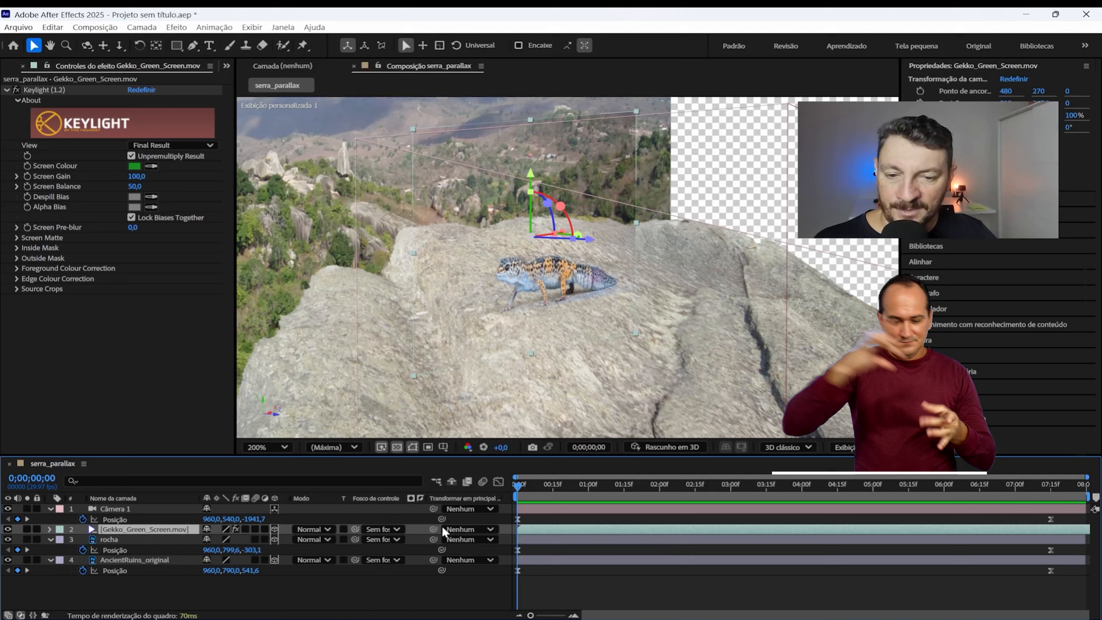
left_click(491, 530)
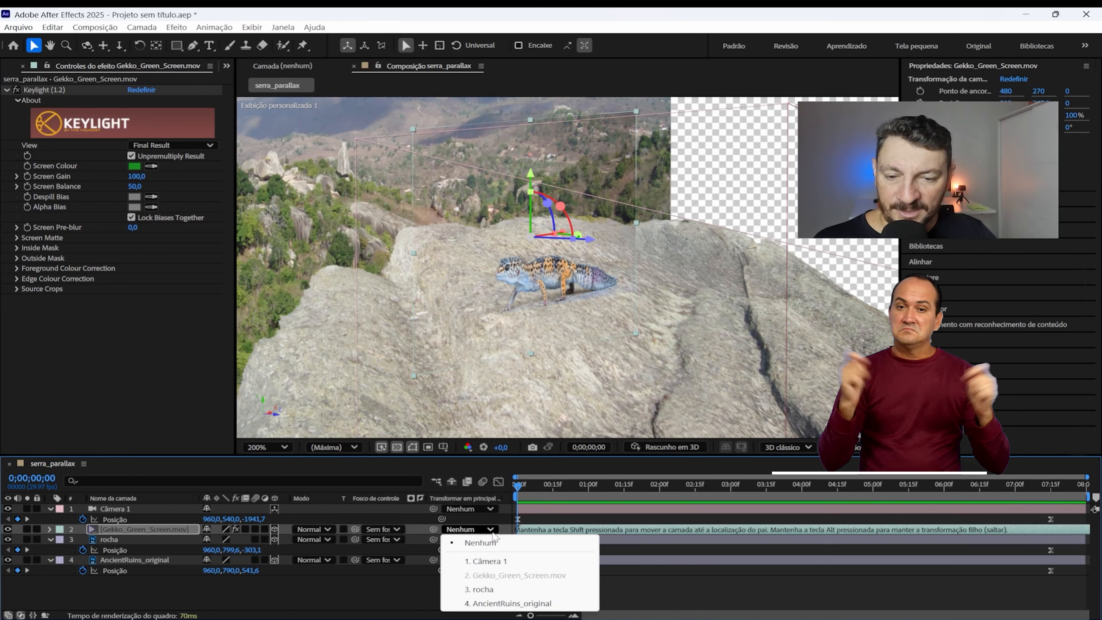
left_click(490, 589)
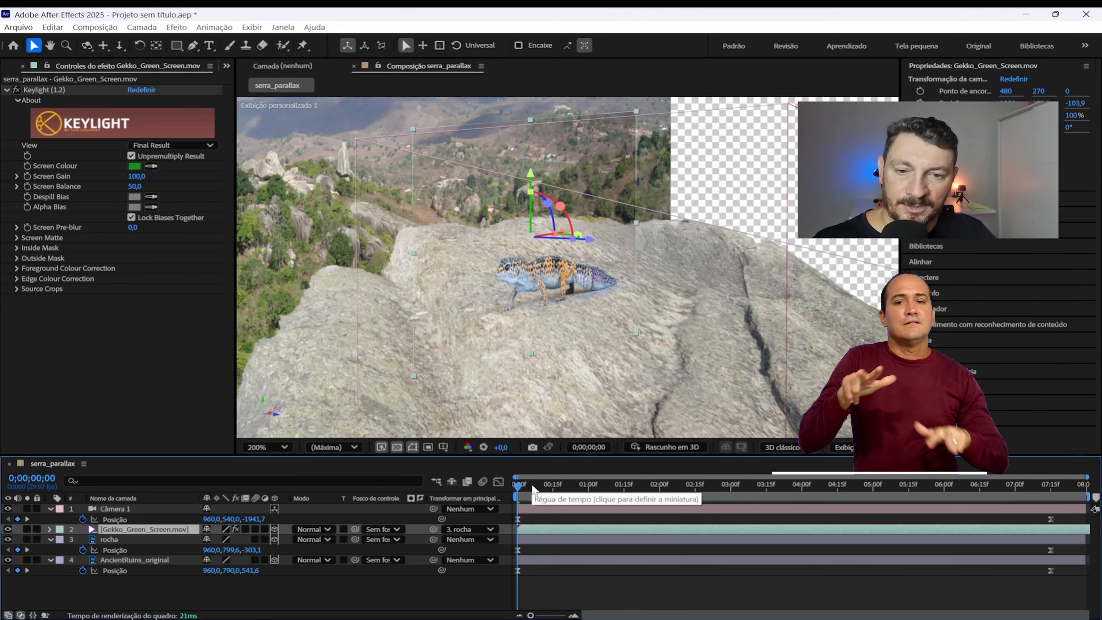
key("space")
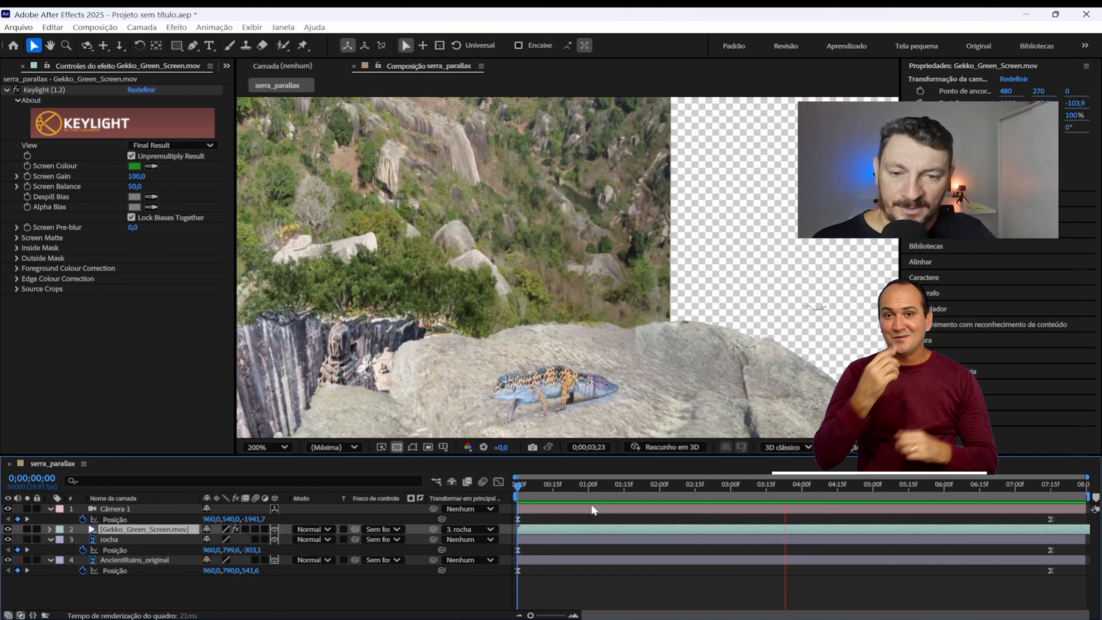
key("space")
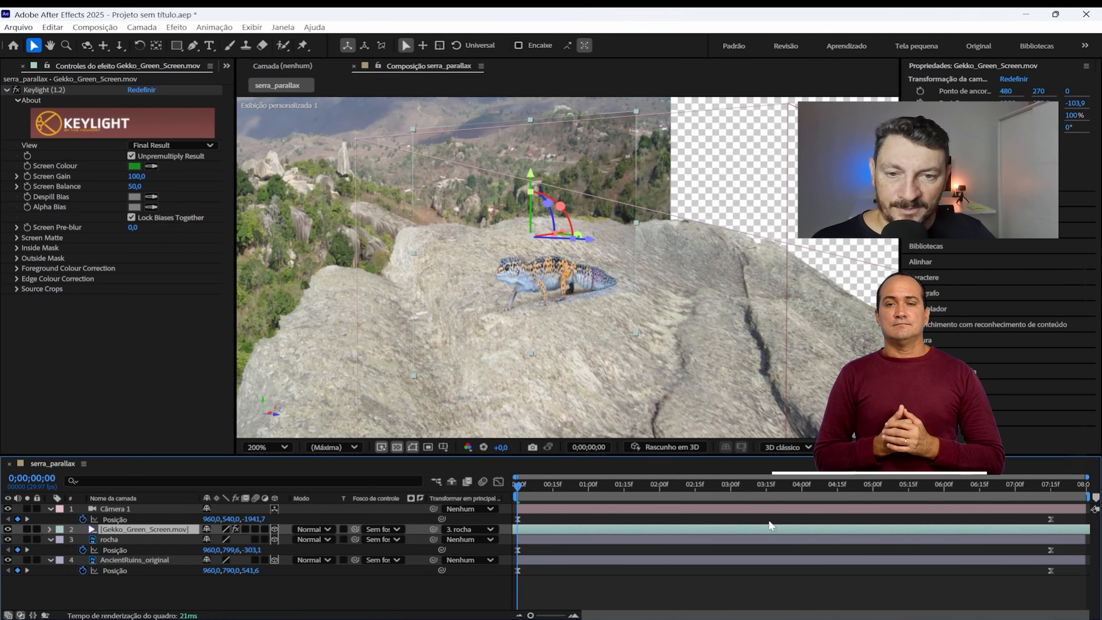
Step: Shift the gecko clip earlier in the timeline so it ends just after the final position keyframes, and preview the result
left_click_drag(697, 528, 668, 527)
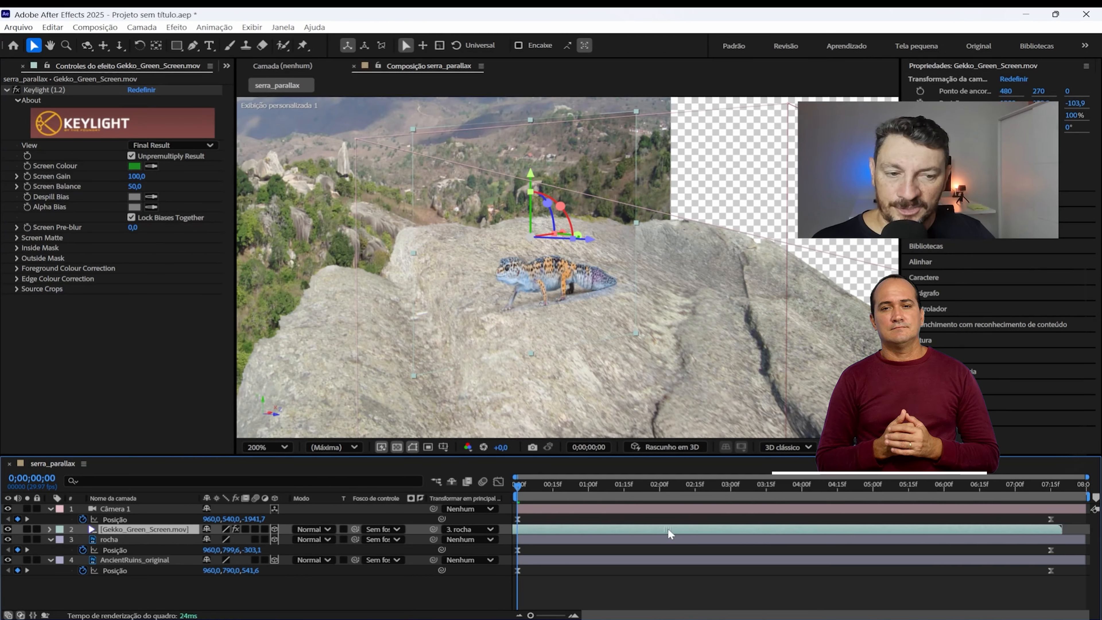
key("space")
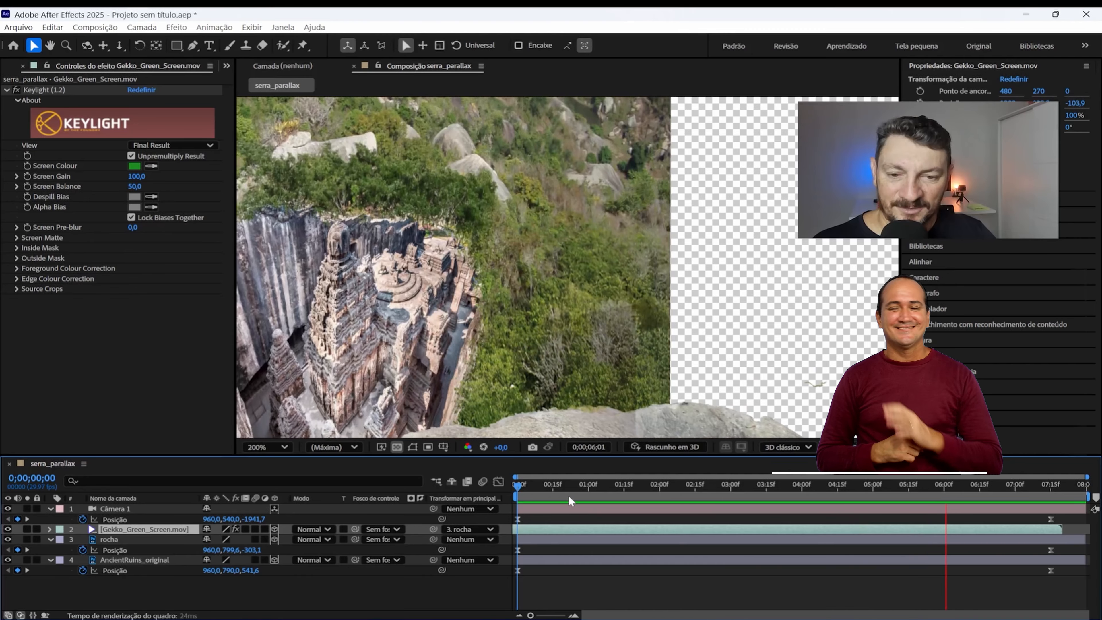
key("space")
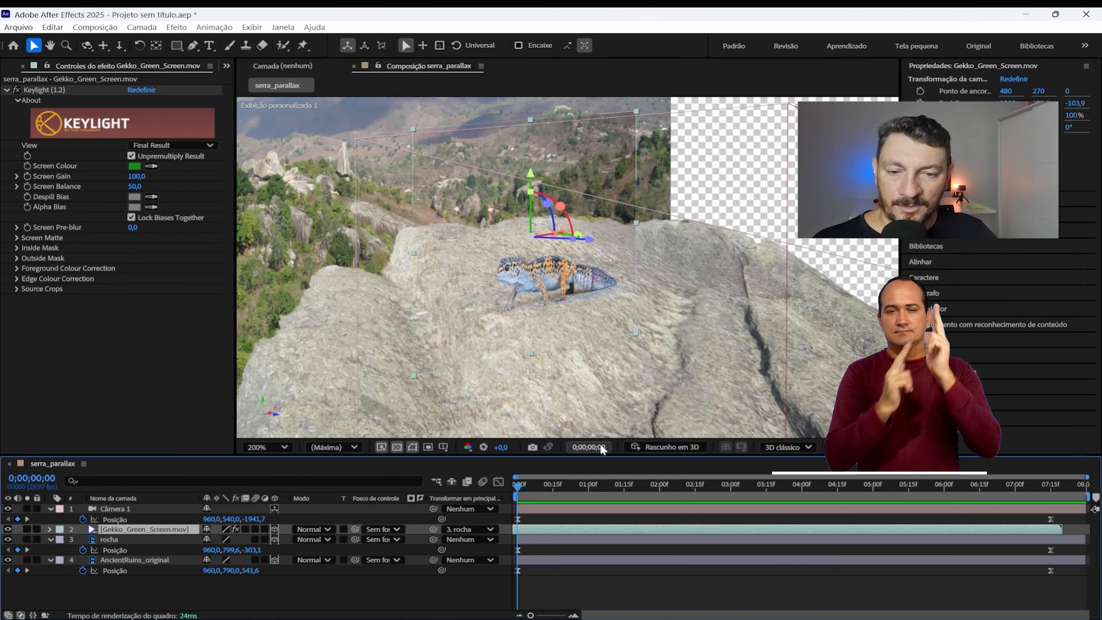
Step: Return the viewer to Câmera ativa (Câmera 1) at 100% and frame the whole gecko
left_click(846, 447)
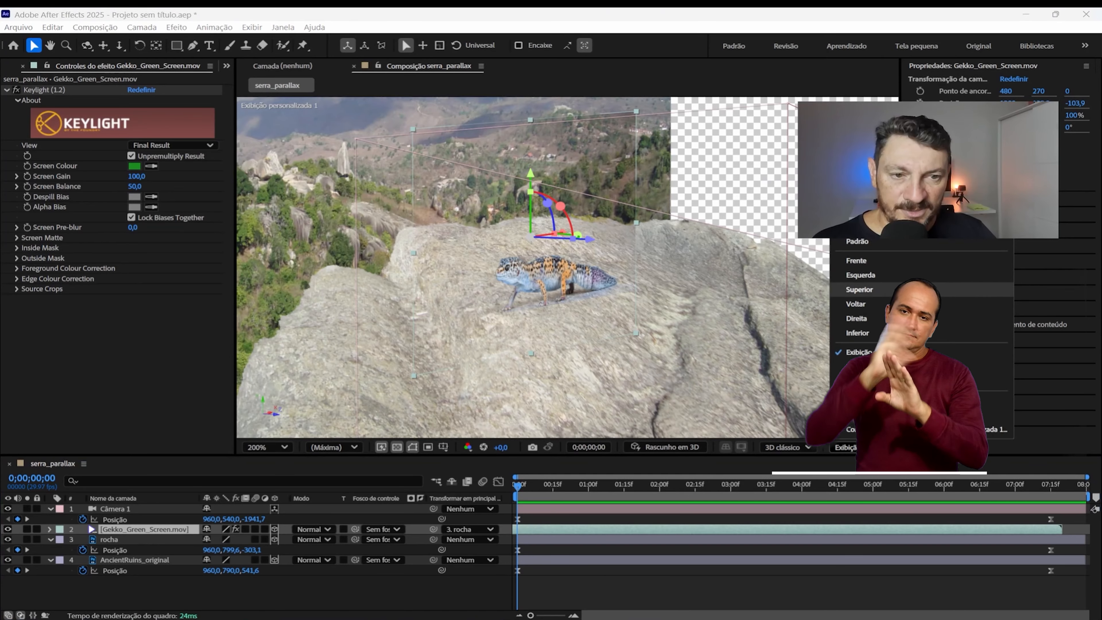
left_click(908, 227)
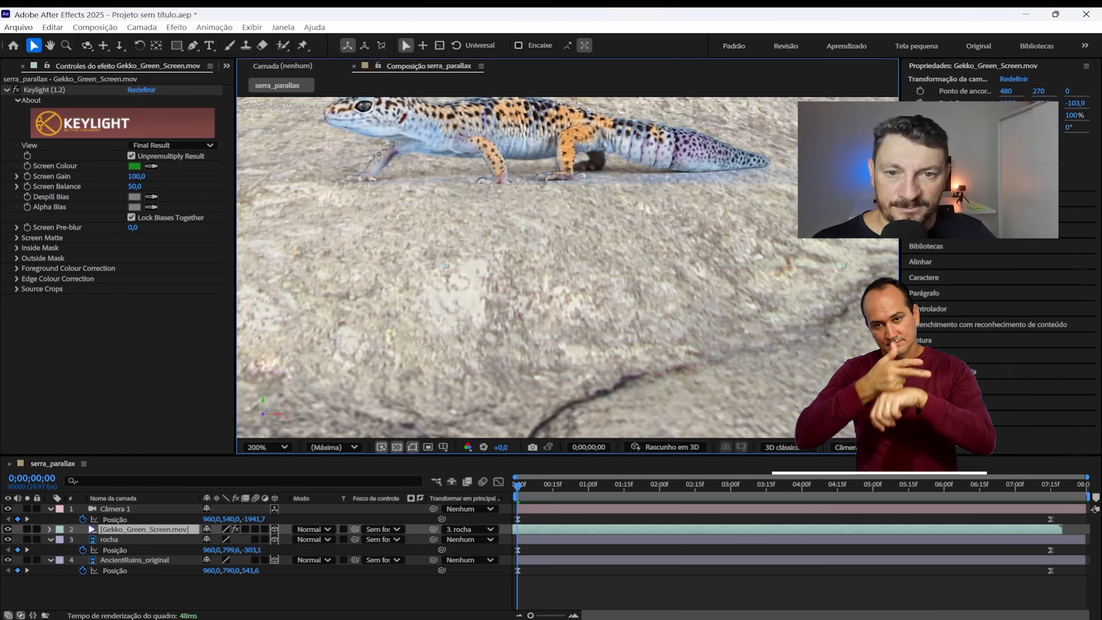
scroll(553, 256, "down", 2)
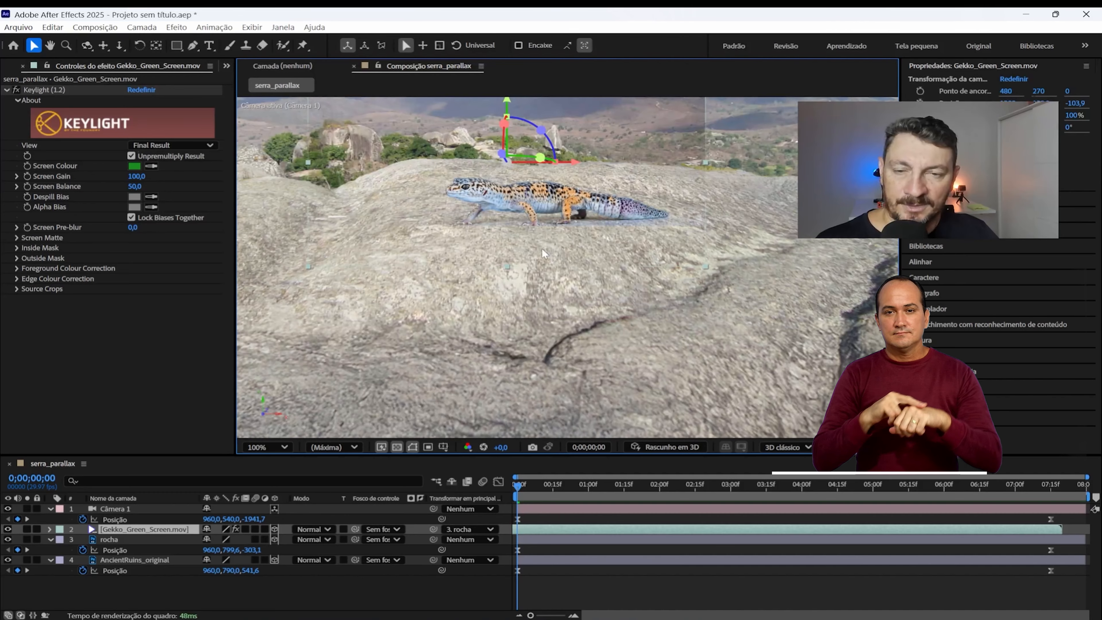
key("space")
left_click_drag(469, 225, 508, 305)
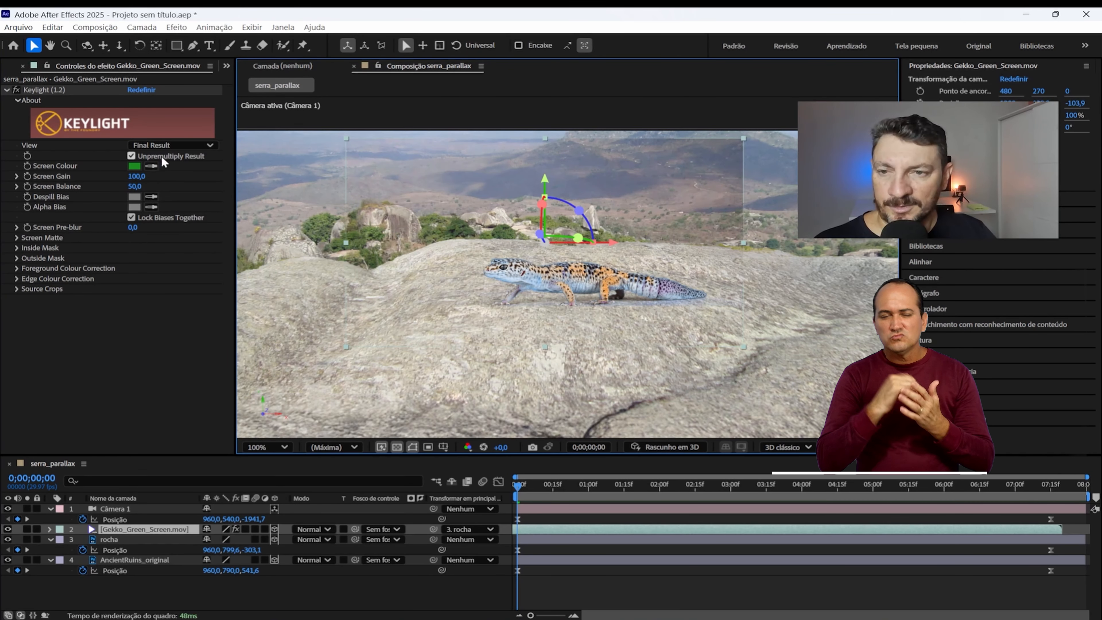
Step: Set Keylight's View to Screen Matte, inspect the gecko's matte up close, and expand the Screen Matte settings
left_click(163, 145)
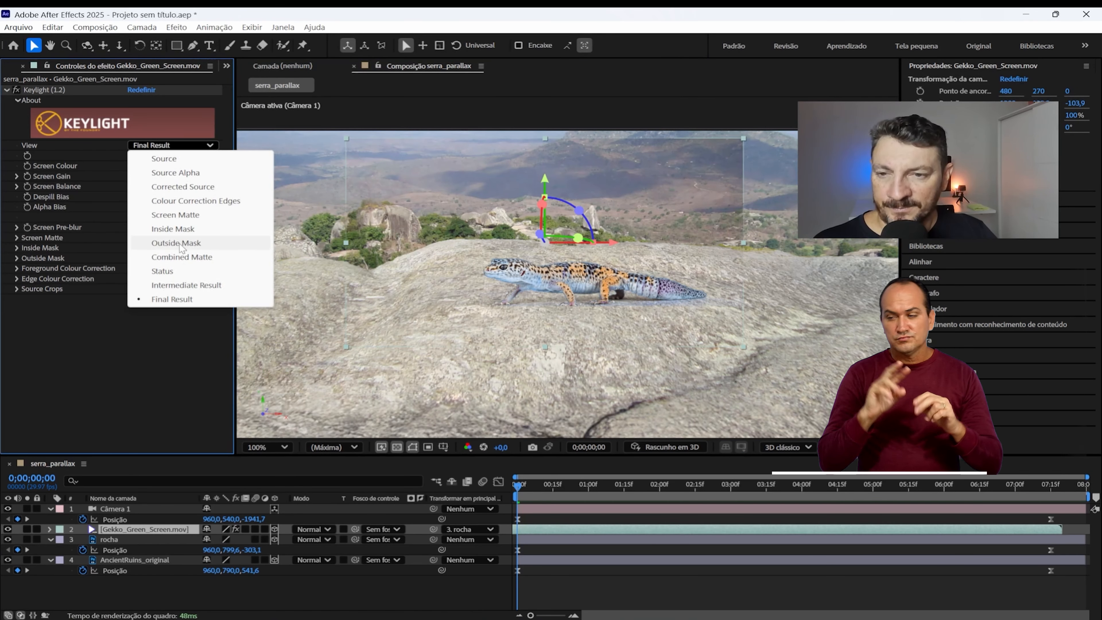
left_click(199, 215)
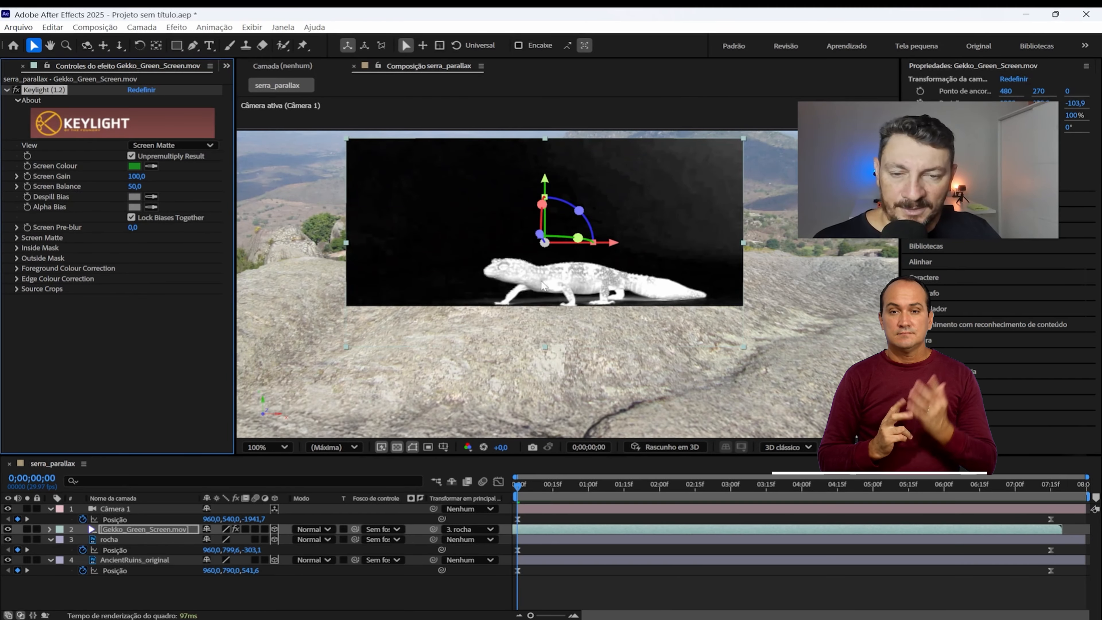
key("period")
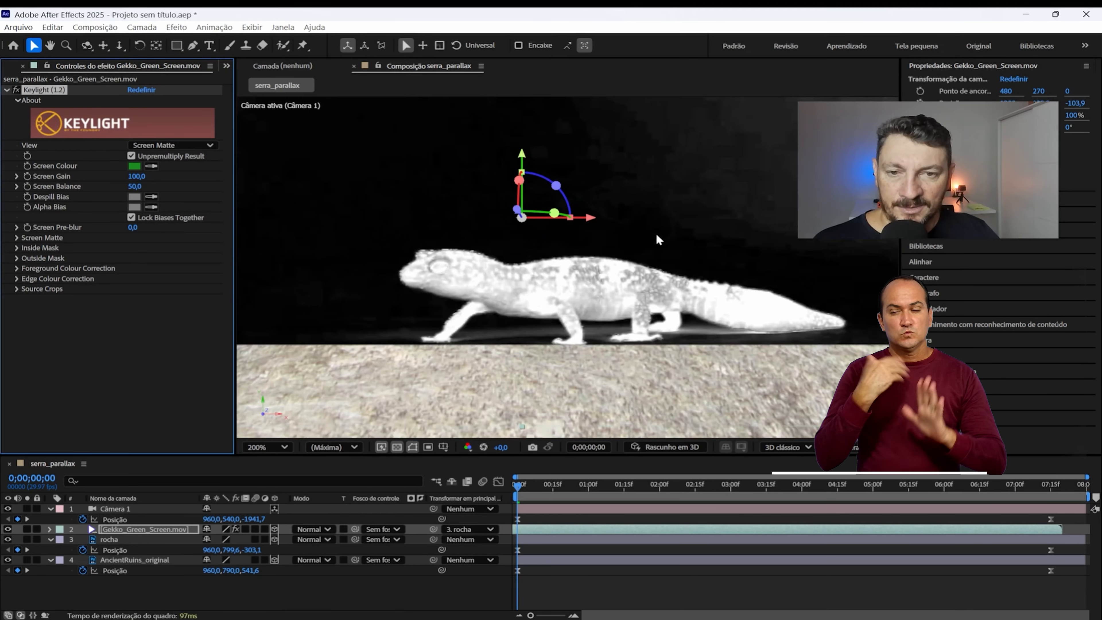
key("comma")
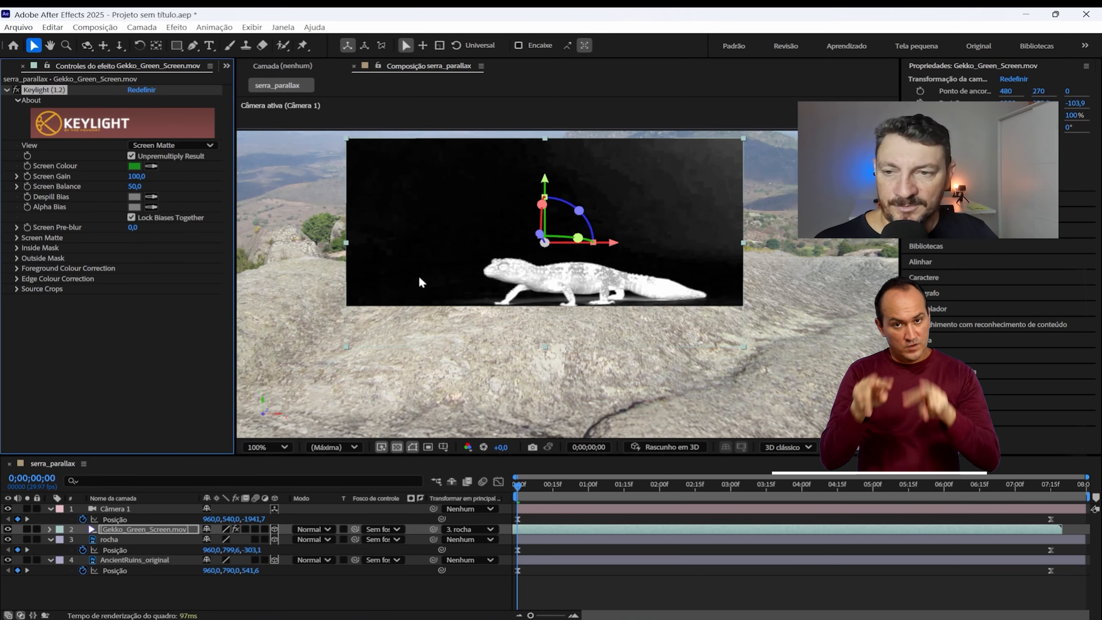
left_click(16, 239)
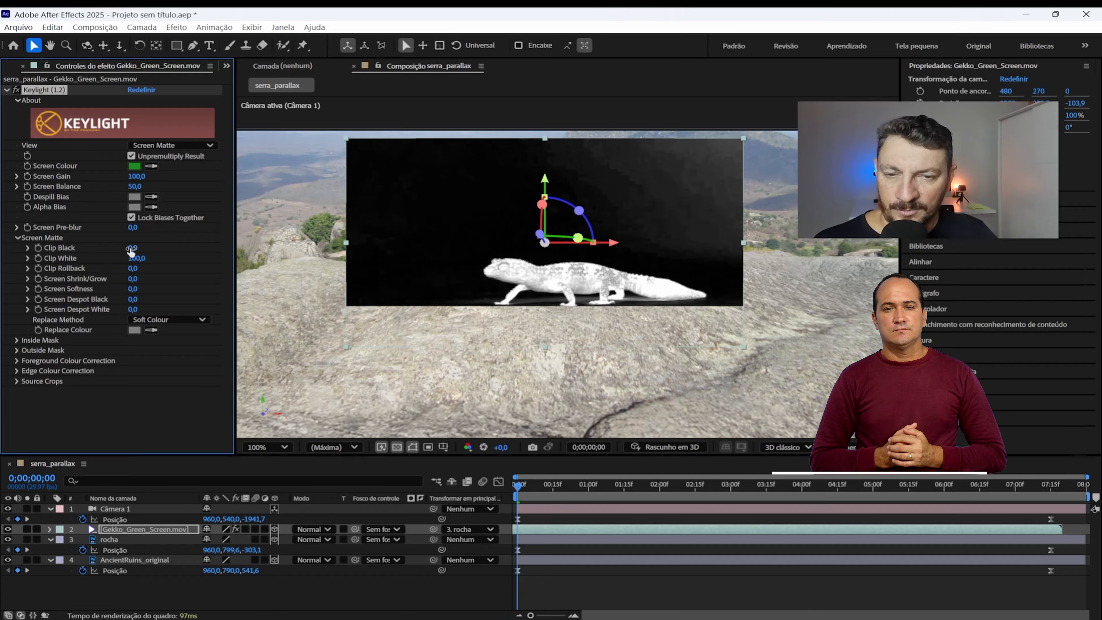
Step: Set Keylight's Clip Black to 12 and Clip White to 60, checking the gecko's matte at 0;00;01;25
left_click_drag(133, 247, 138, 247)
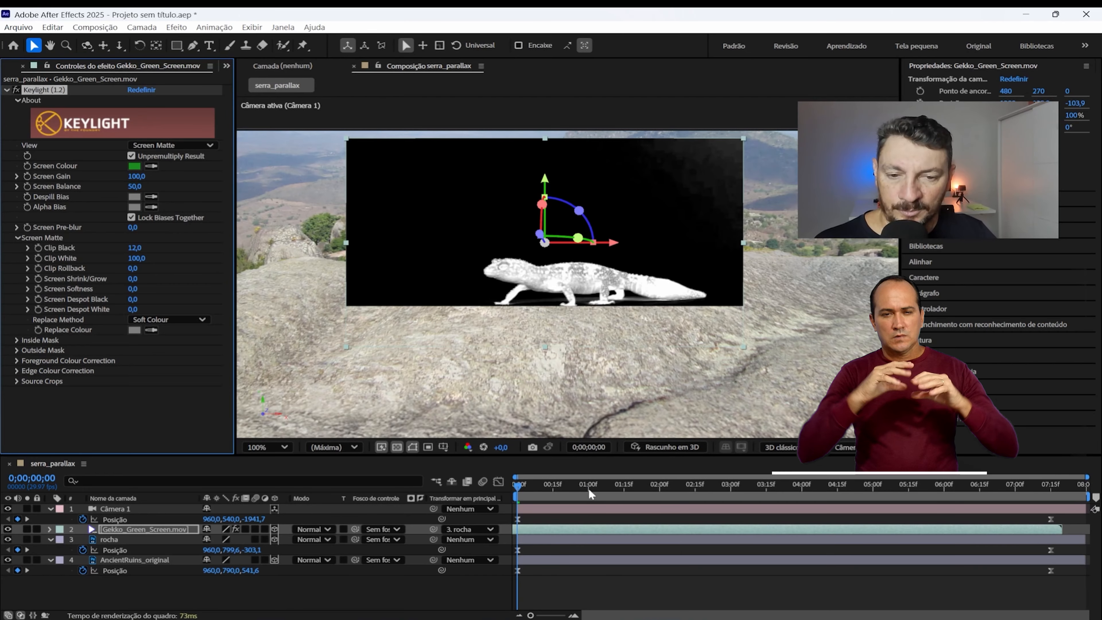
left_click_drag(588, 487, 648, 494)
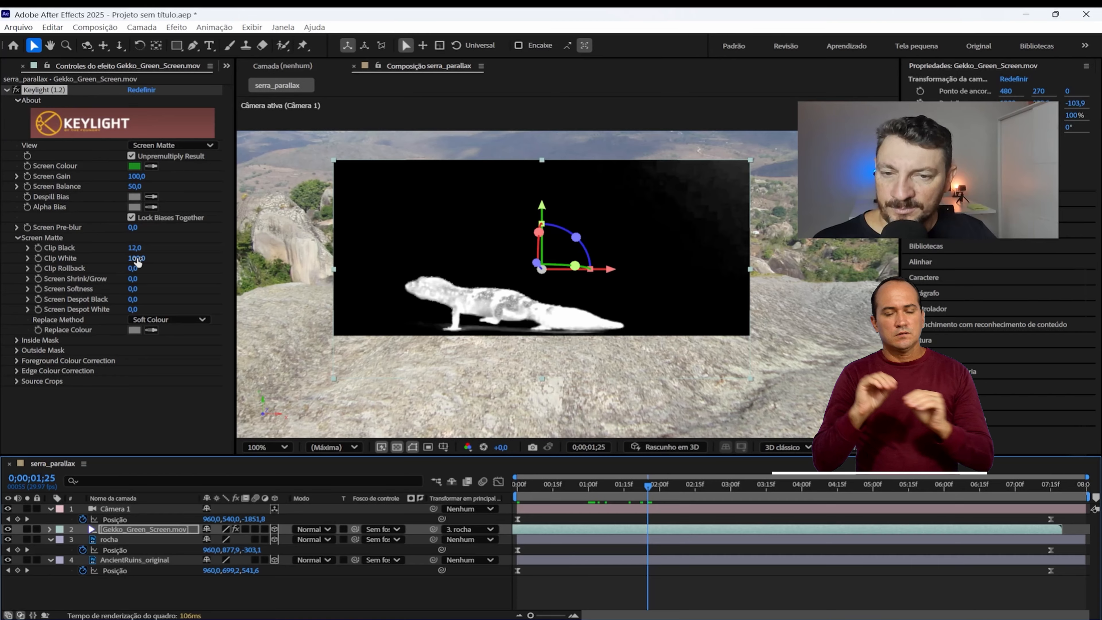
left_click_drag(136, 259, 123, 258)
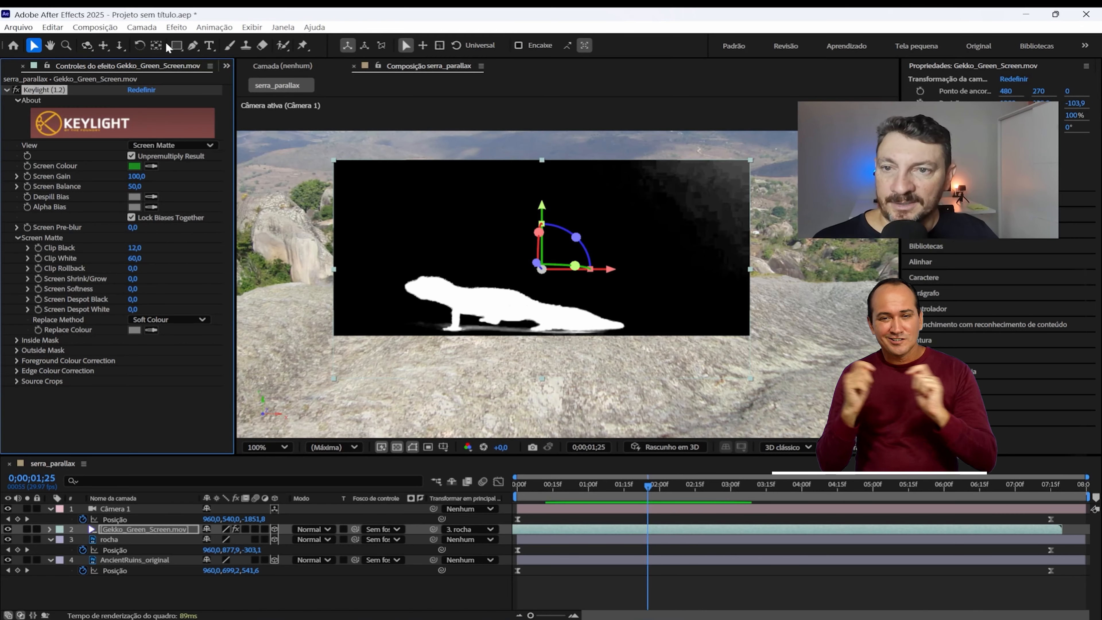
Step: Draw a closed, curved Pen mask around the gecko that cuts off the grey residue in the matte's upper-right area
left_click(194, 46)
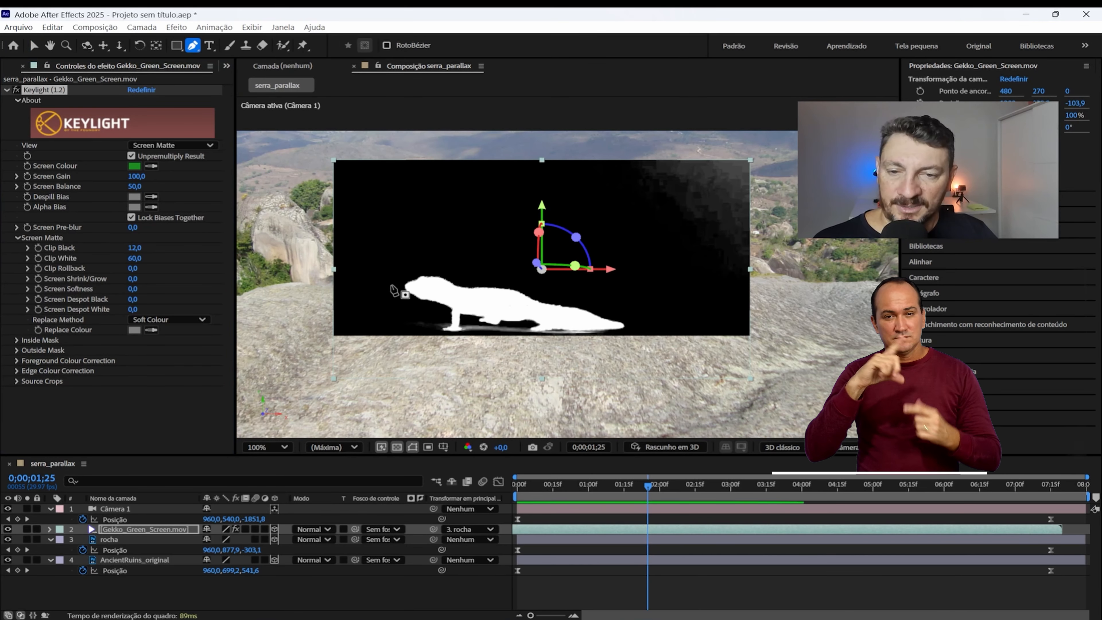
left_click(404, 174)
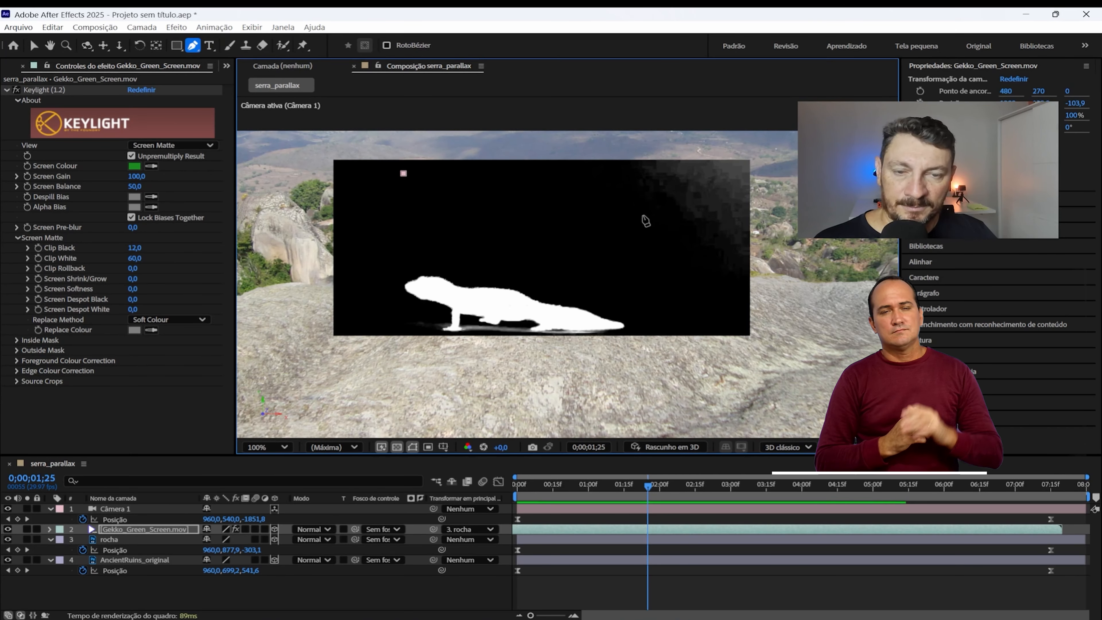
left_click_drag(646, 216, 692, 253)
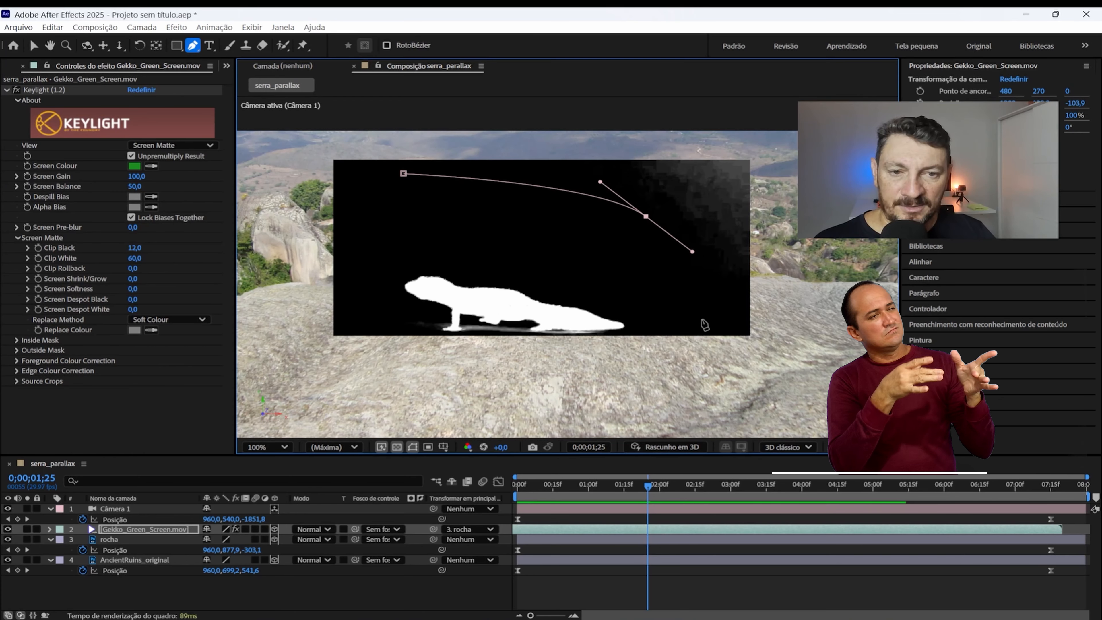
left_click_drag(697, 320, 708, 306)
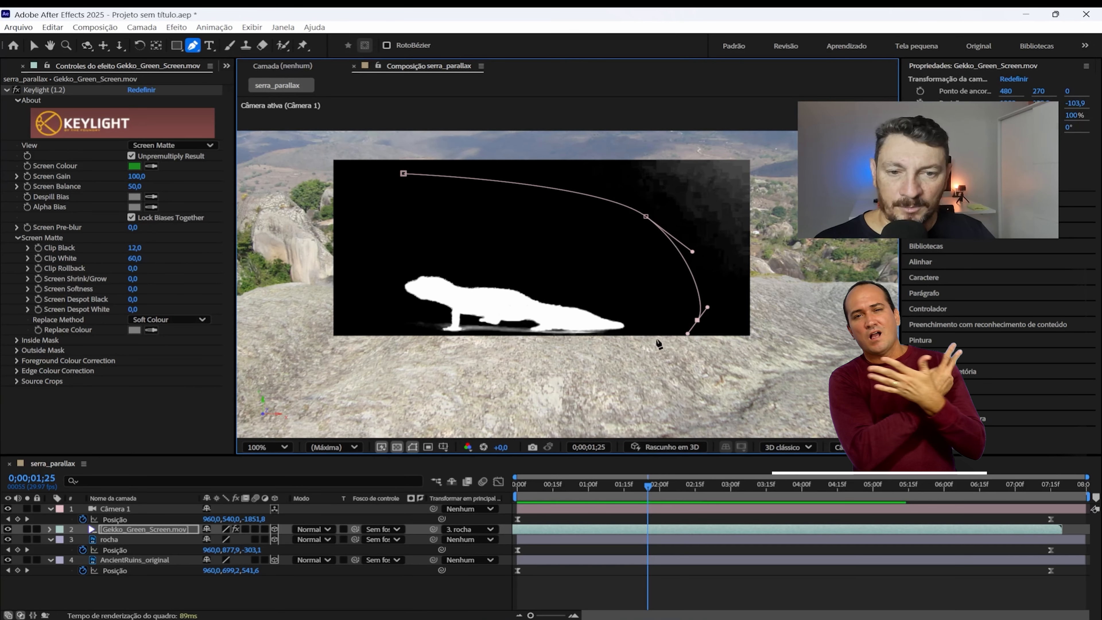
left_click(499, 347)
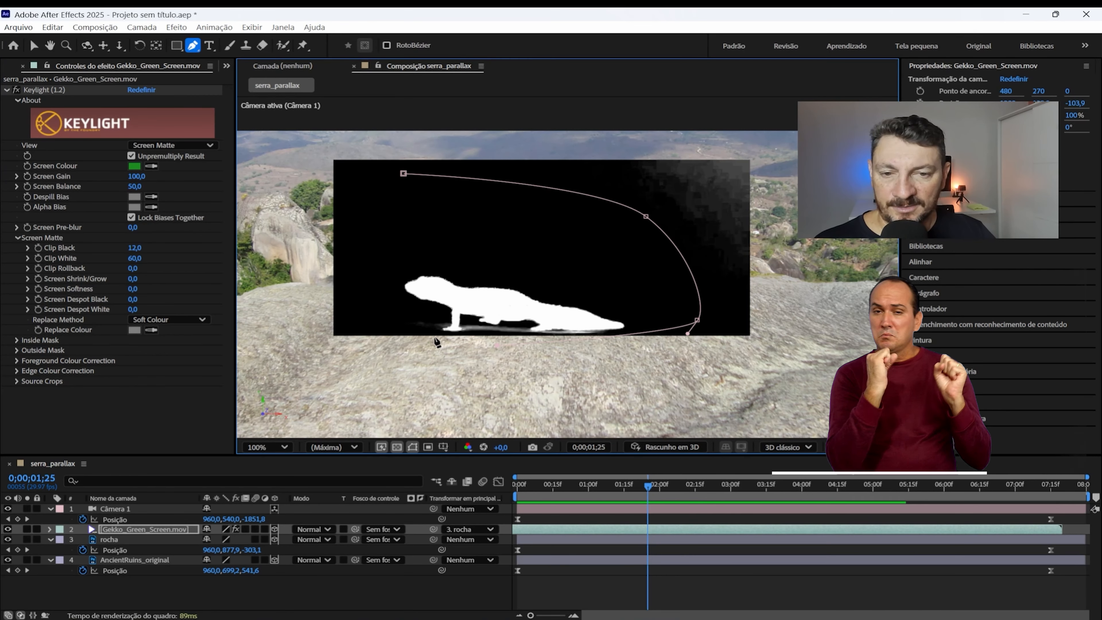
left_click(328, 331)
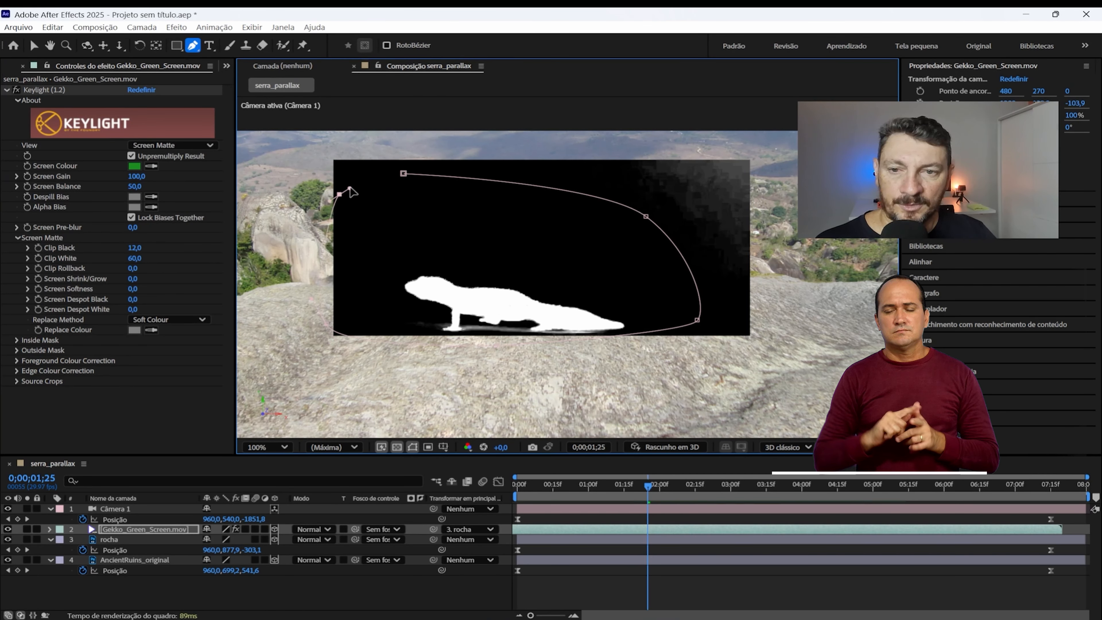
left_click_drag(339, 194, 355, 184)
left_click(403, 173)
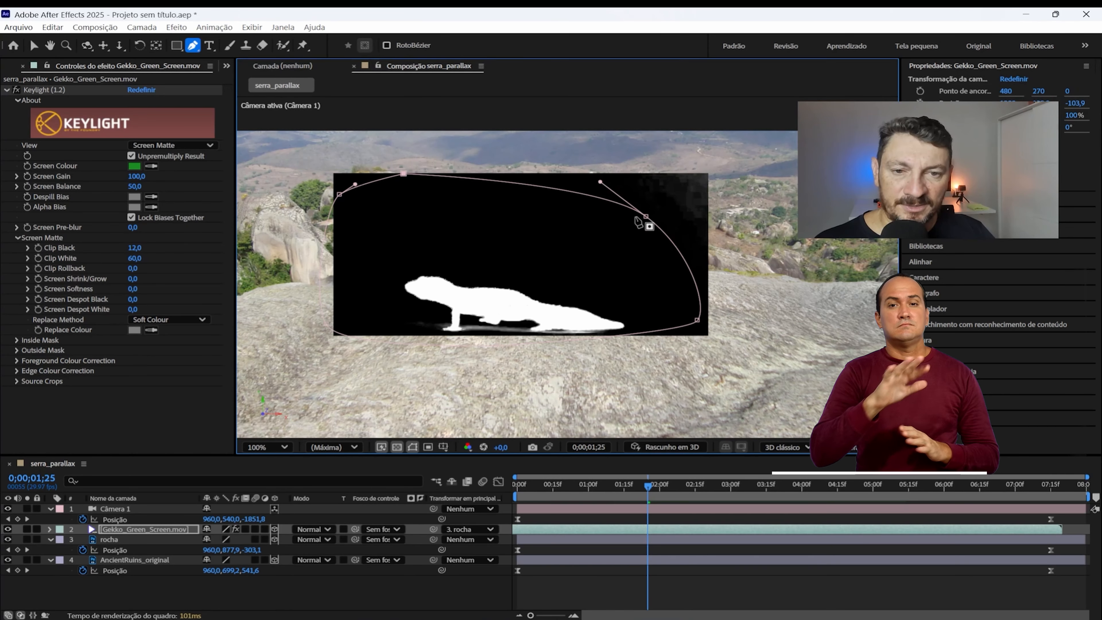
Step: Tighten the mask by moving its right-side and top points inward, closer to the gecko
left_click_drag(645, 217, 621, 245)
left_click_drag(700, 322, 666, 335)
left_click_drag(621, 244, 610, 249)
left_click_drag(403, 174, 402, 181)
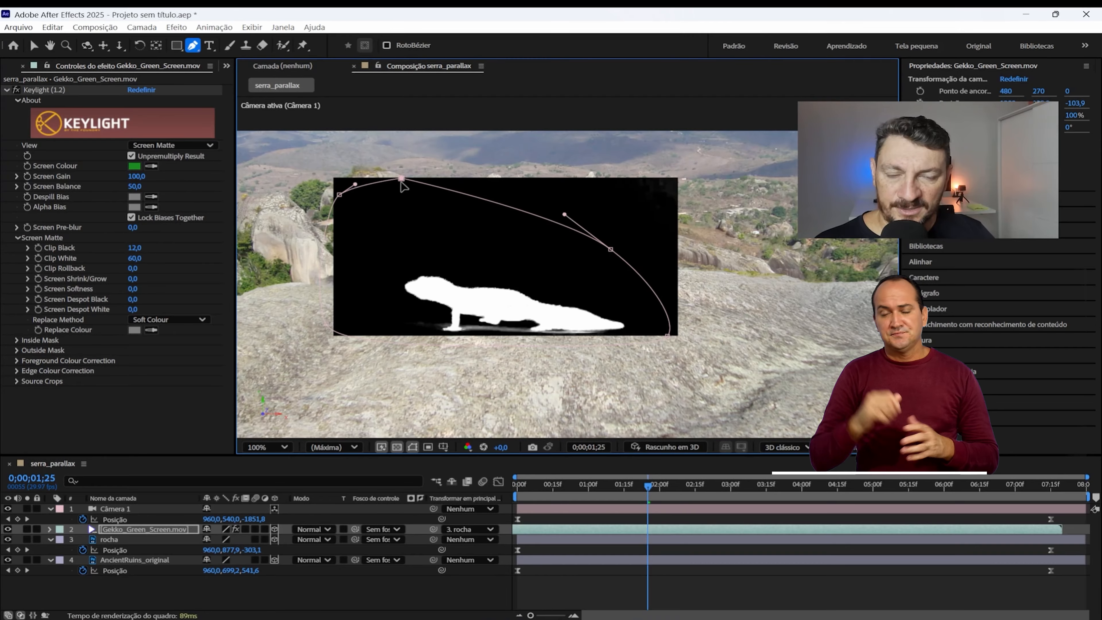
Step: Switch Keylight's View to Final Result and reselect the Gekko_Green_Screen.mov layer
left_click(172, 147)
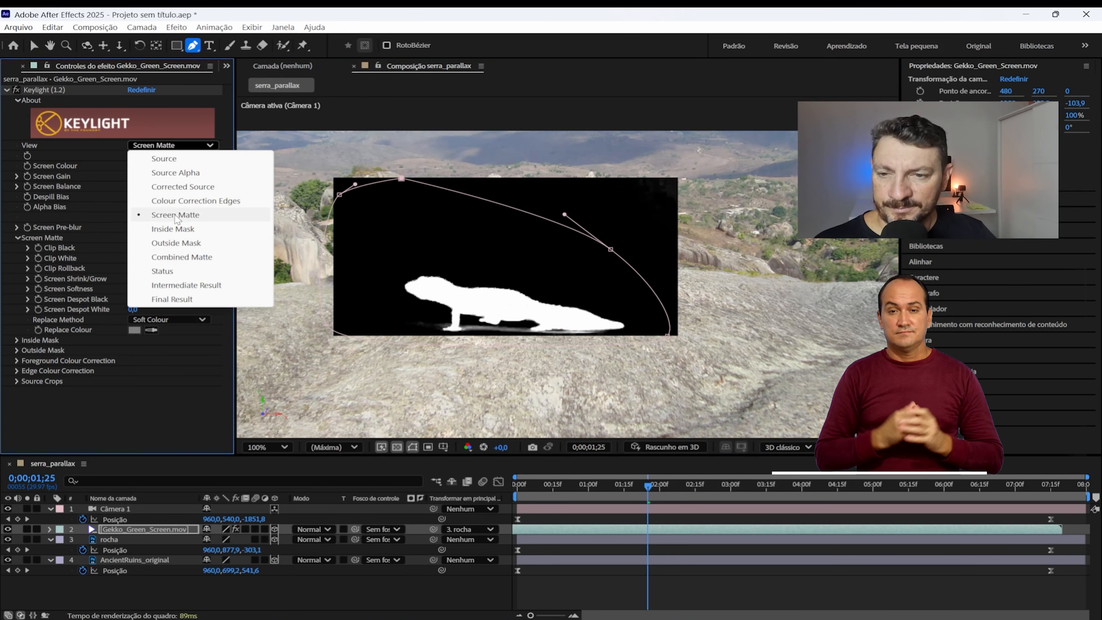
left_click(172, 300)
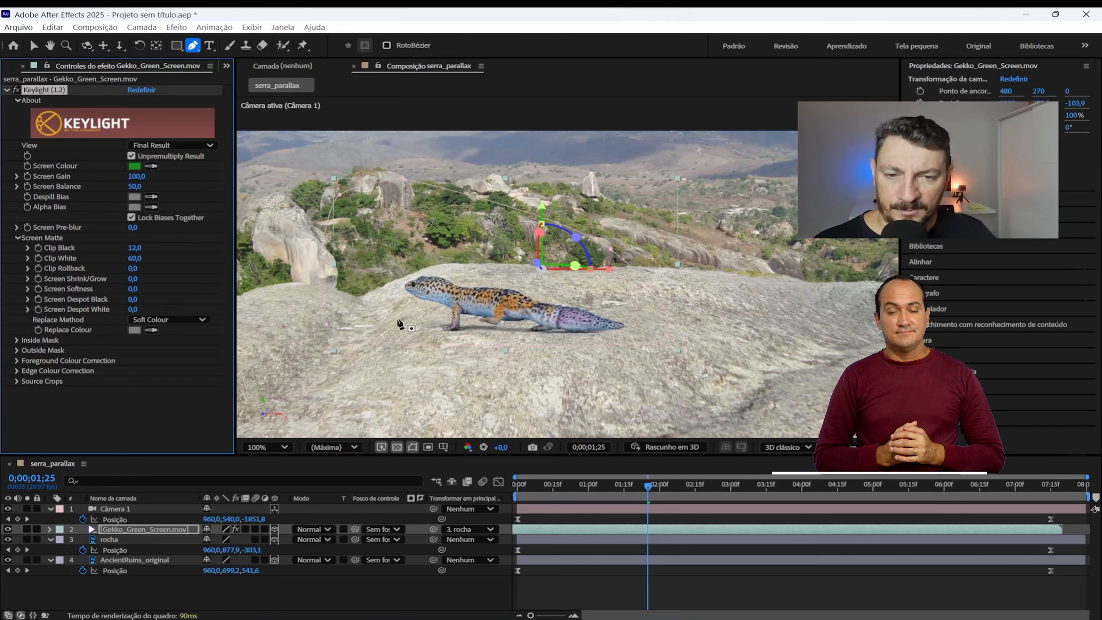
left_click(605, 584)
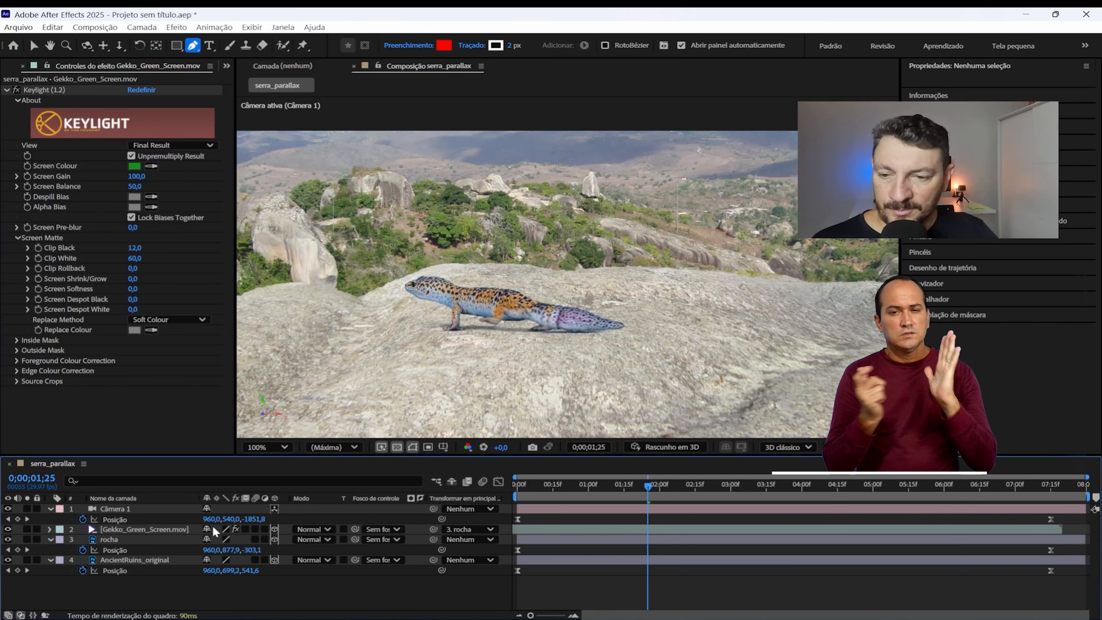
left_click(165, 527)
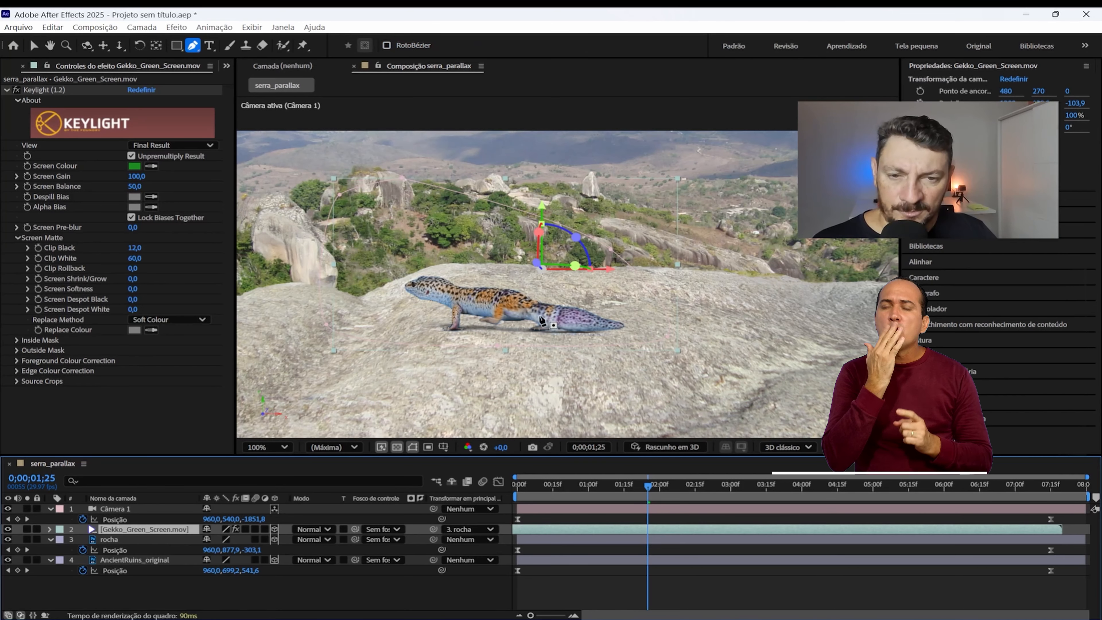
Step: Move to 0;00;00;25 and reveal the mask properties of the Gekko_Green_Screen.mov layer
left_click_drag(647, 487, 577, 491)
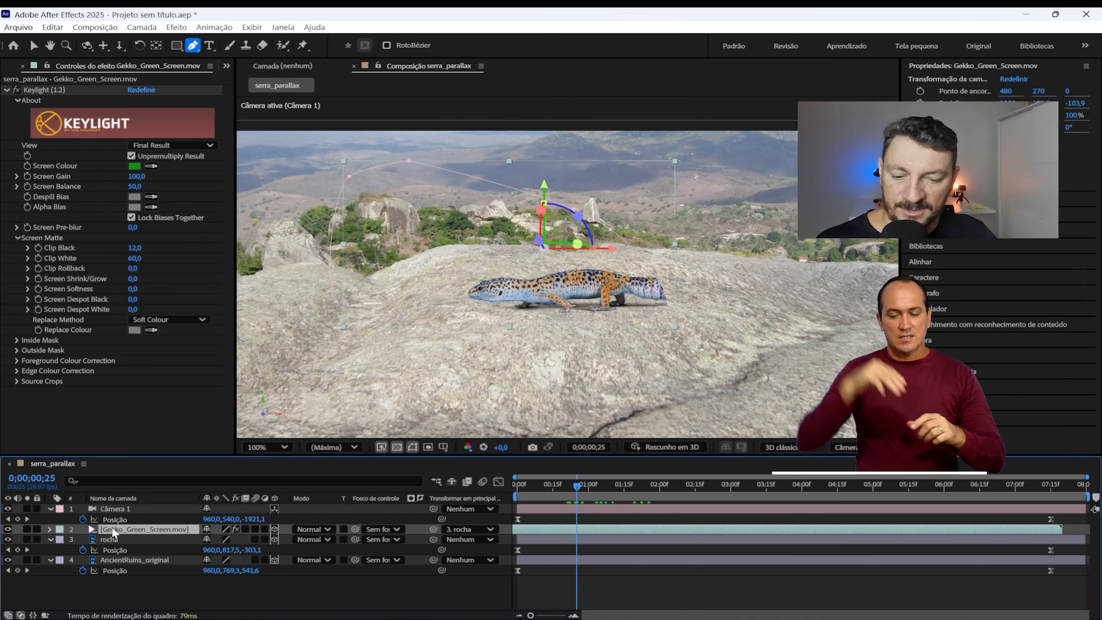
key("m")
left_click(116, 540)
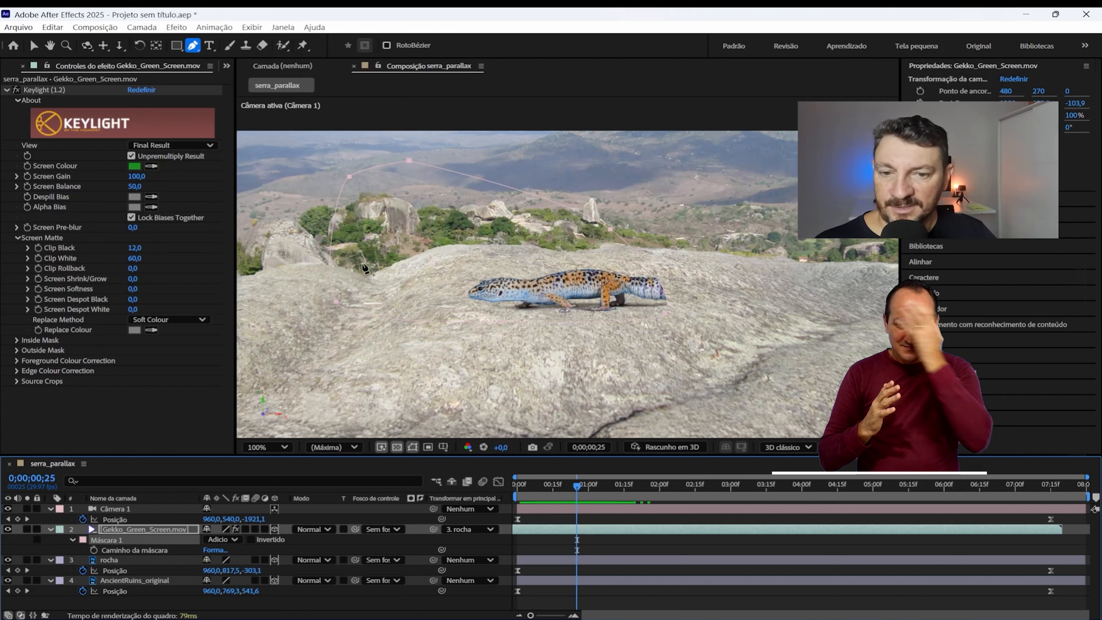
left_click(104, 547)
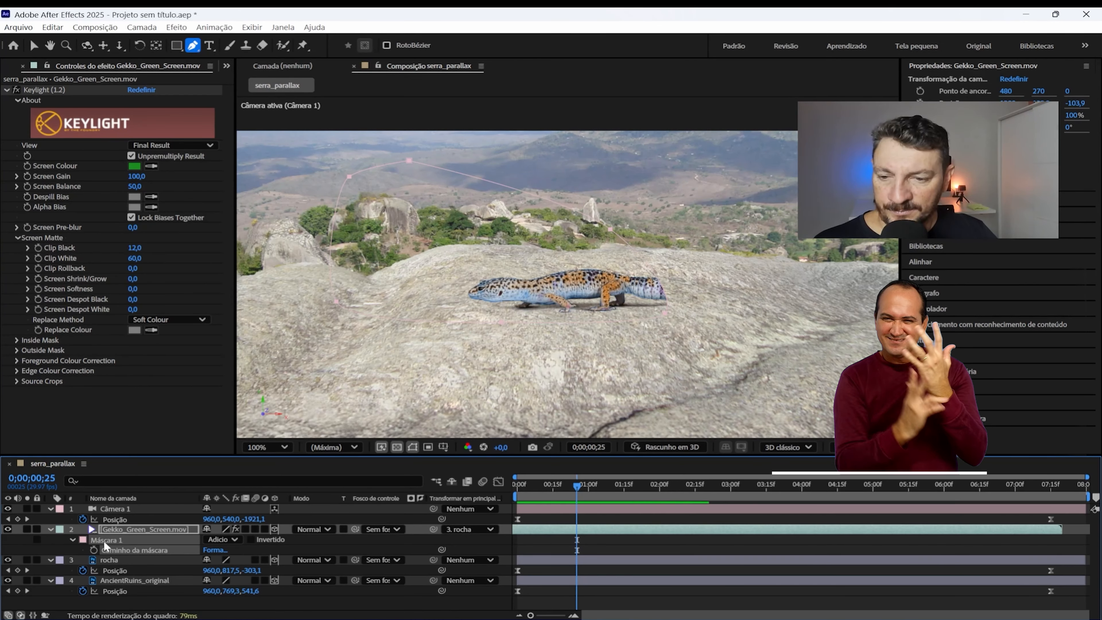
left_click(112, 526)
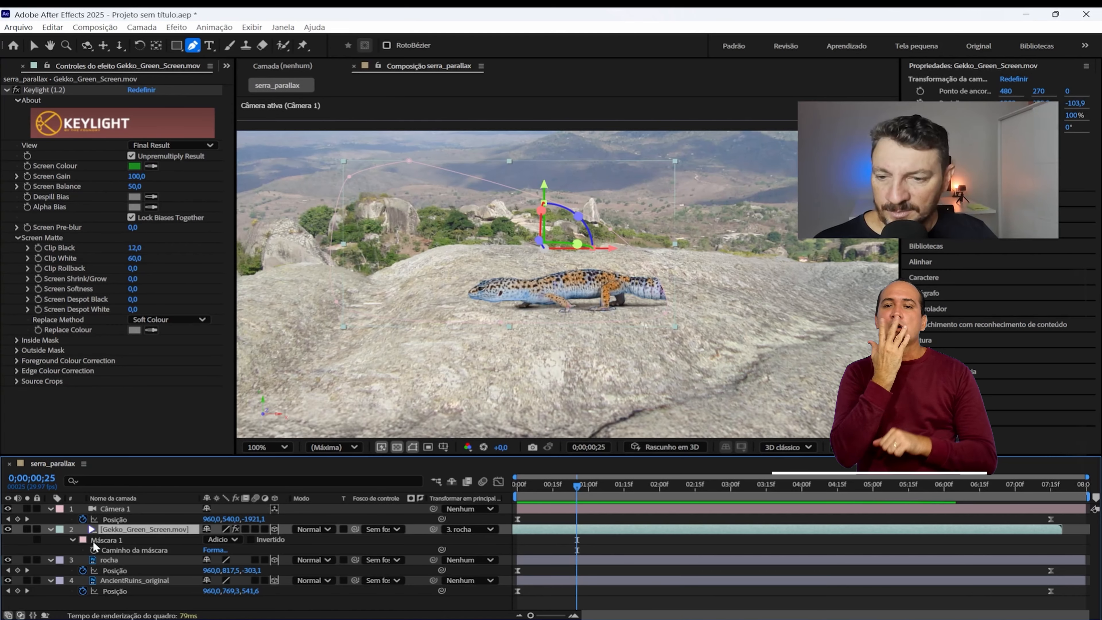
Step: Change the outline colour of Máscara 1 to blue 0B5BEE
left_click(83, 540)
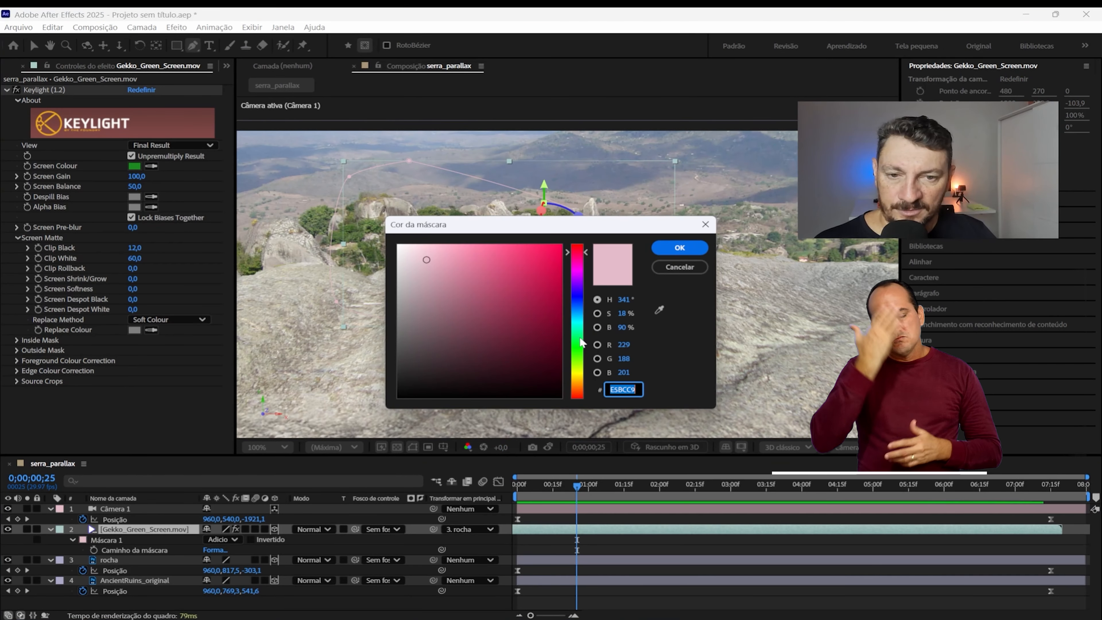
left_click(579, 310)
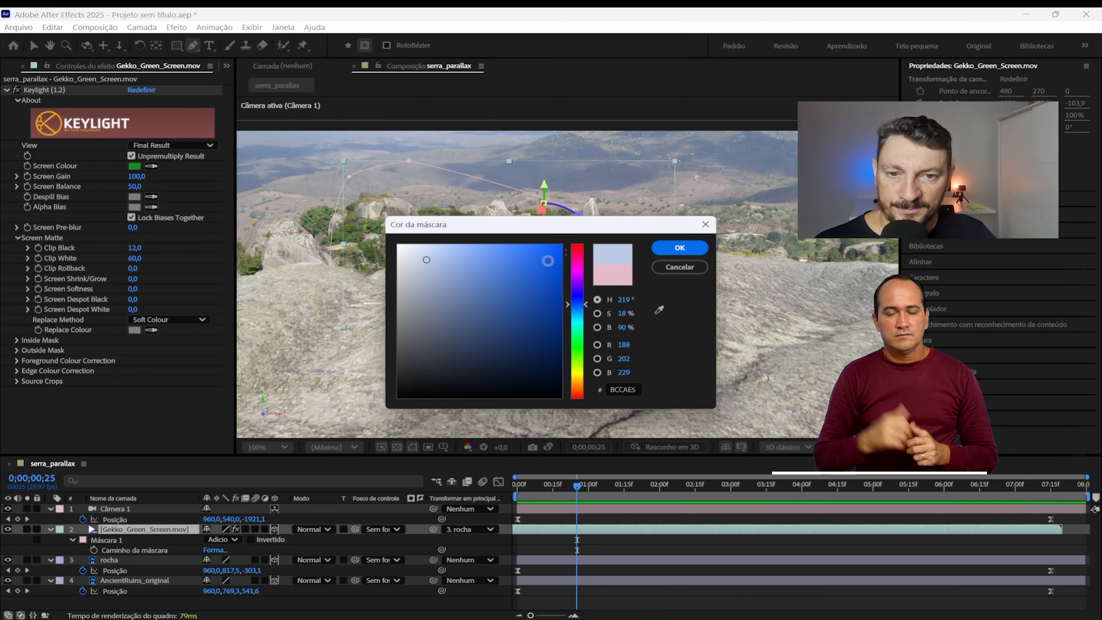
left_click(677, 248)
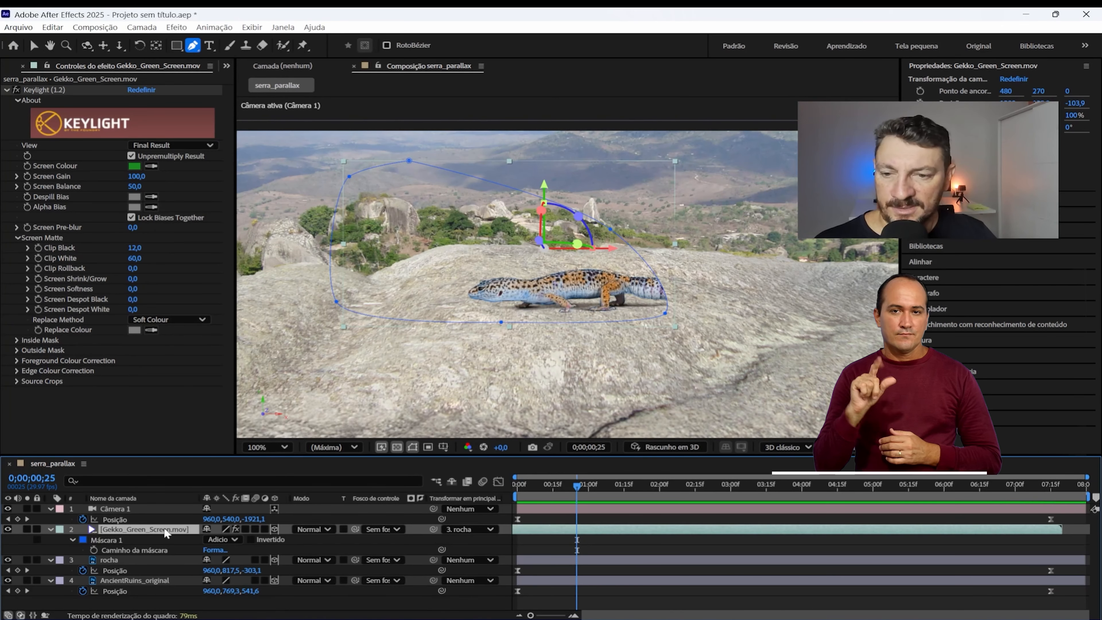
Step: Change the outline colour of Máscara 1 to magenta so it stands out against the landscape
left_click(82, 540)
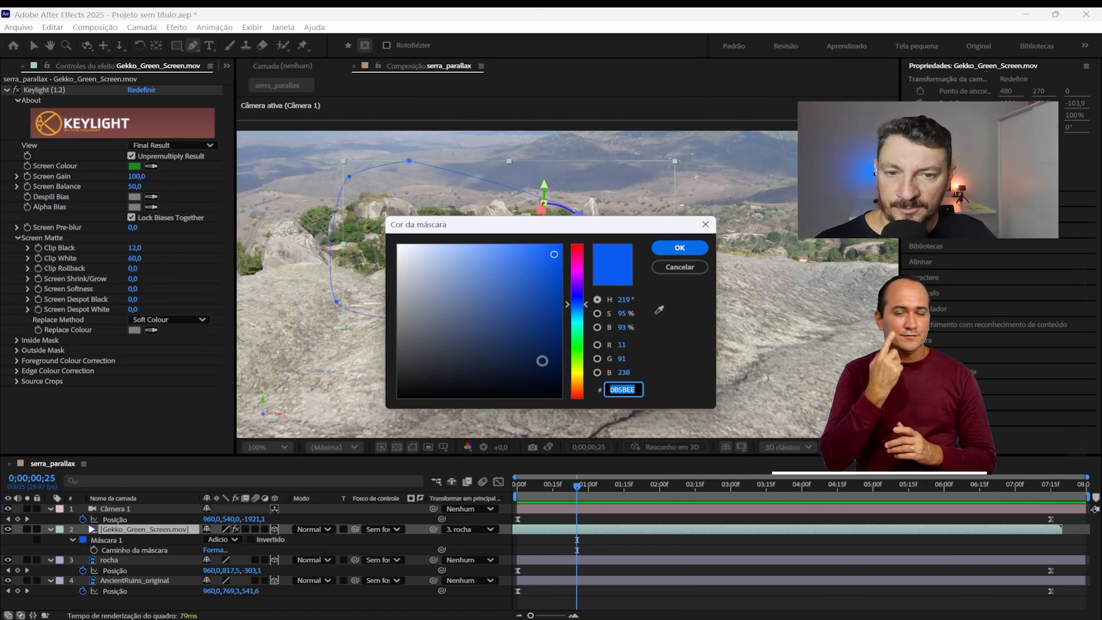
left_click(577, 269)
left_click(680, 247)
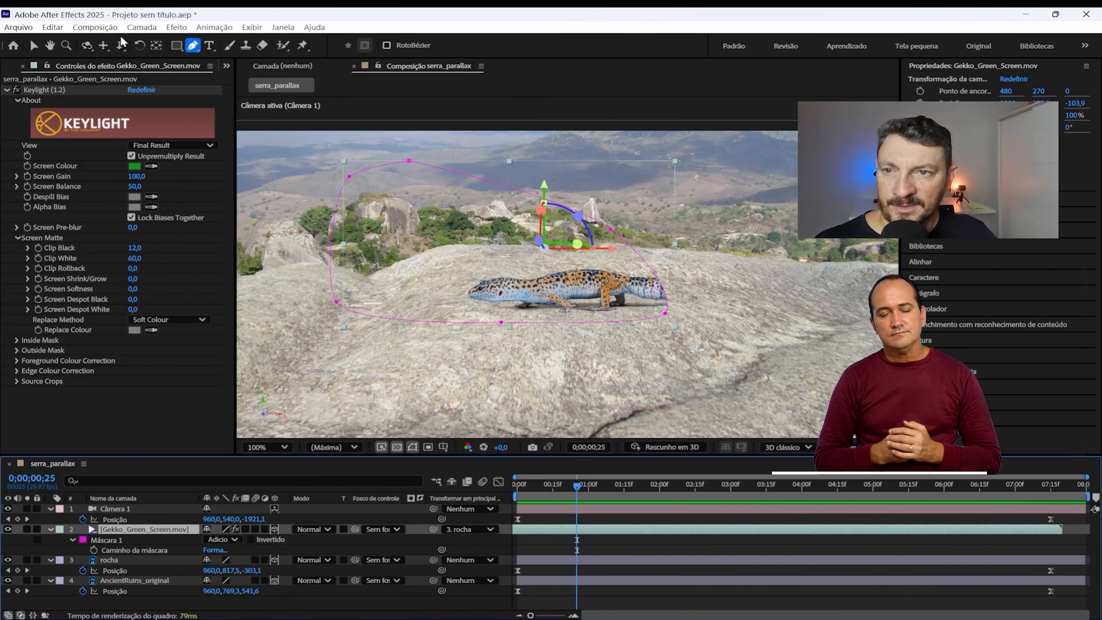
Step: Move the mask's two right-side points outward with the Selection tool so the gecko's whole tail is included
left_click(34, 44)
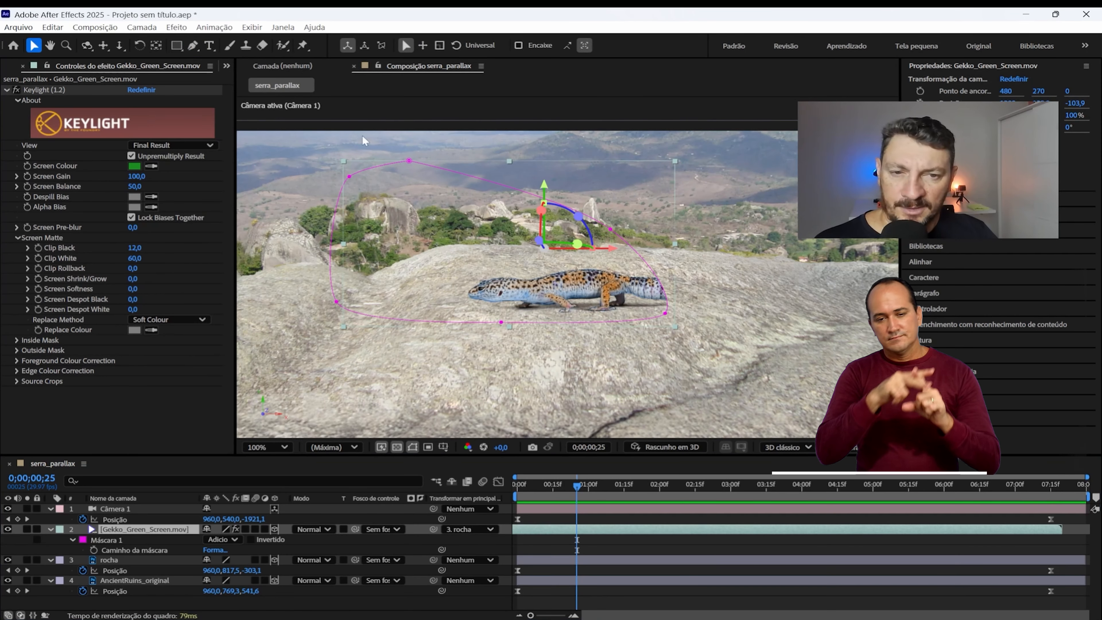
left_click(611, 231)
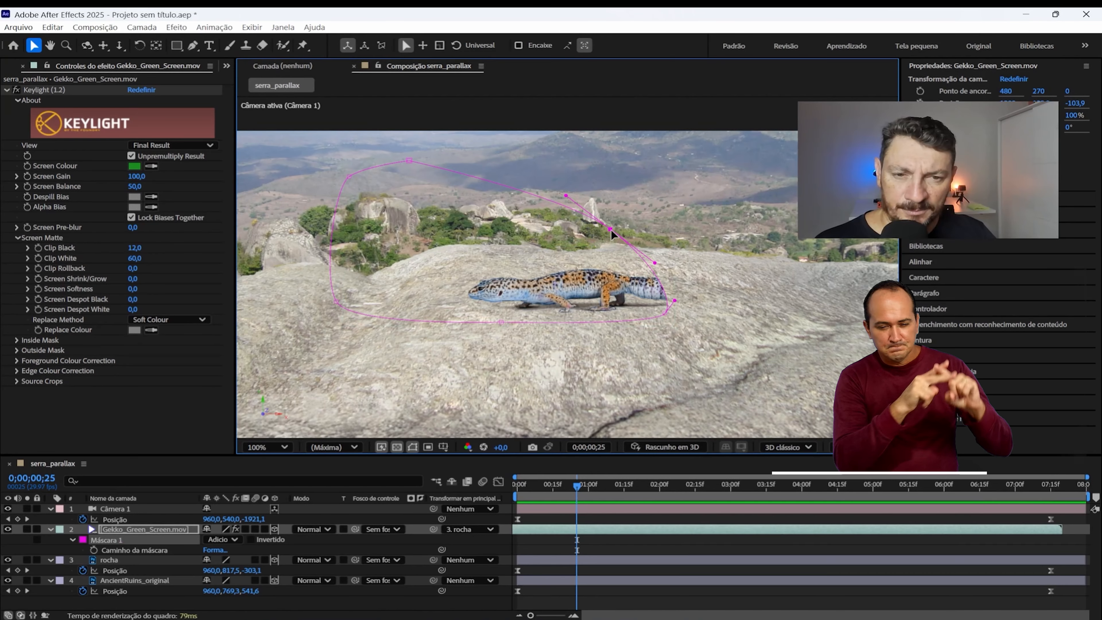
left_click_drag(611, 231, 682, 270)
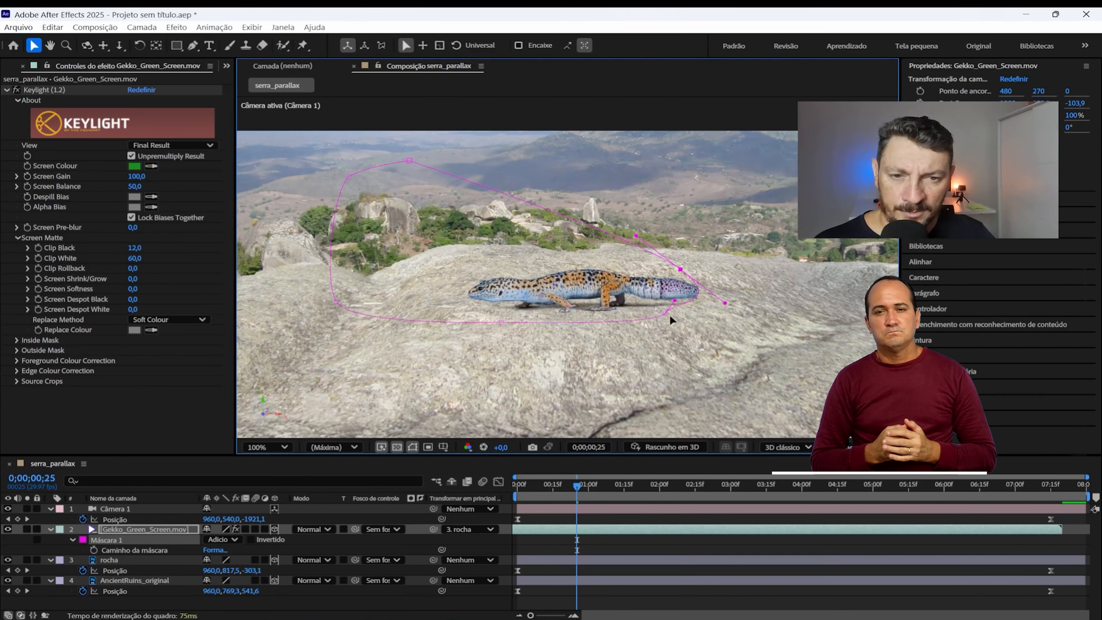
left_click_drag(663, 314, 729, 311)
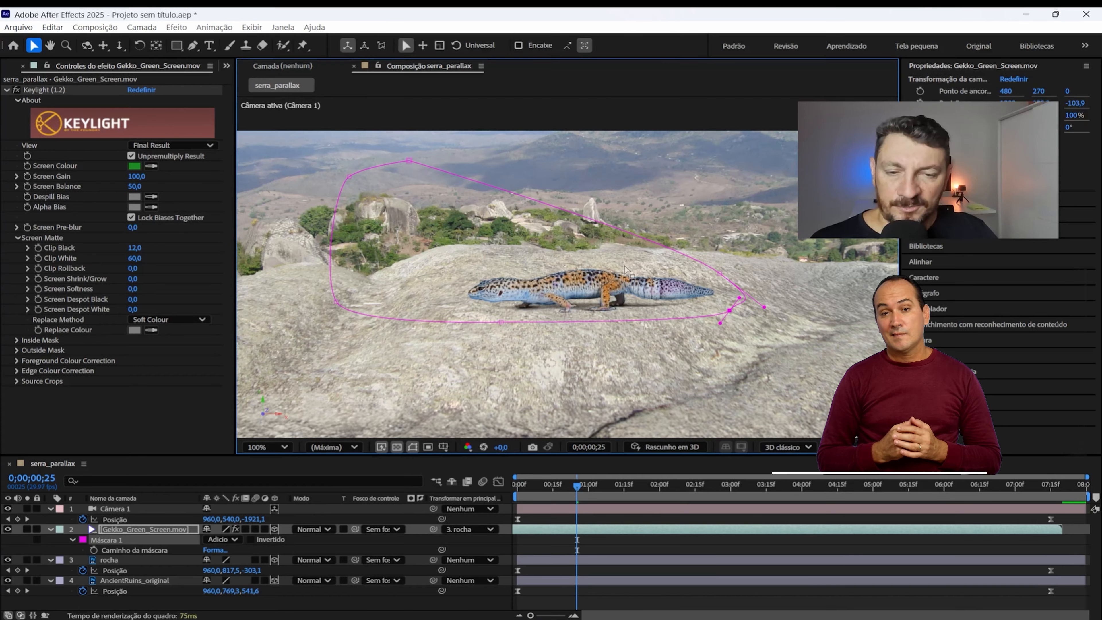
Step: Collapse Keylight, apply the Cor de Lumetri effect to the gecko layer, and expand its Correção básica settings
left_click(163, 530)
left_click(5, 89)
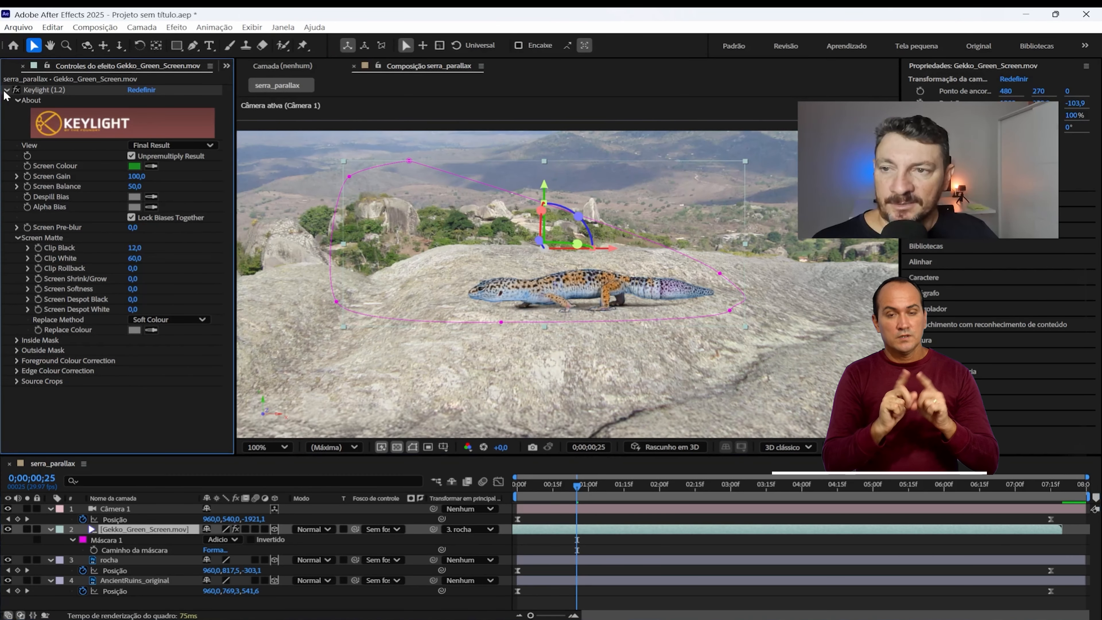
left_click(177, 28)
mouse_move(218, 177)
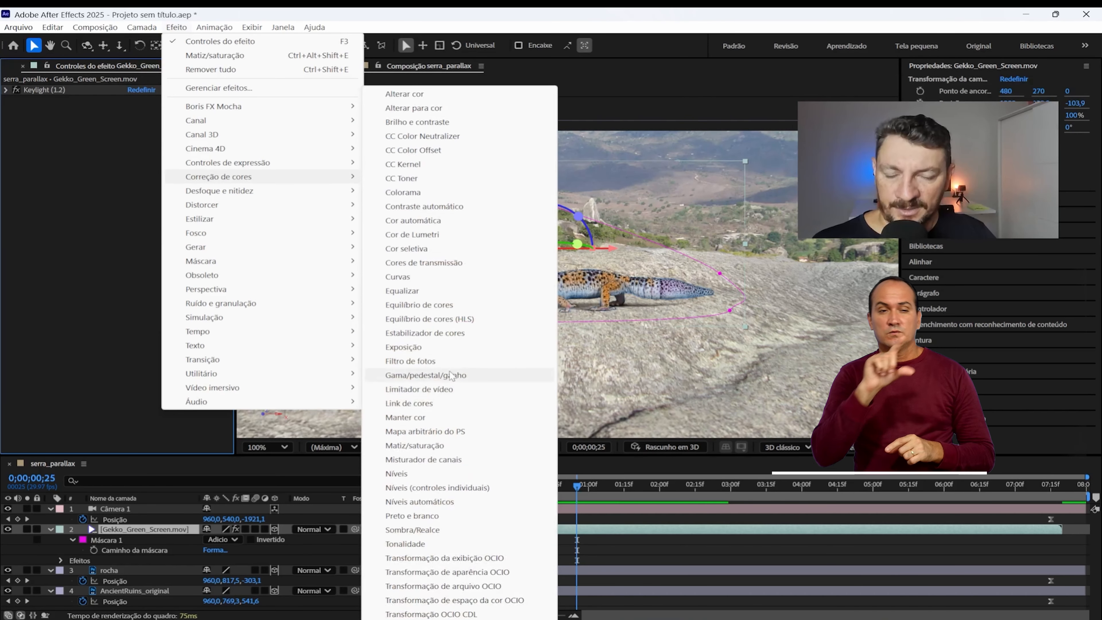
left_click(432, 240)
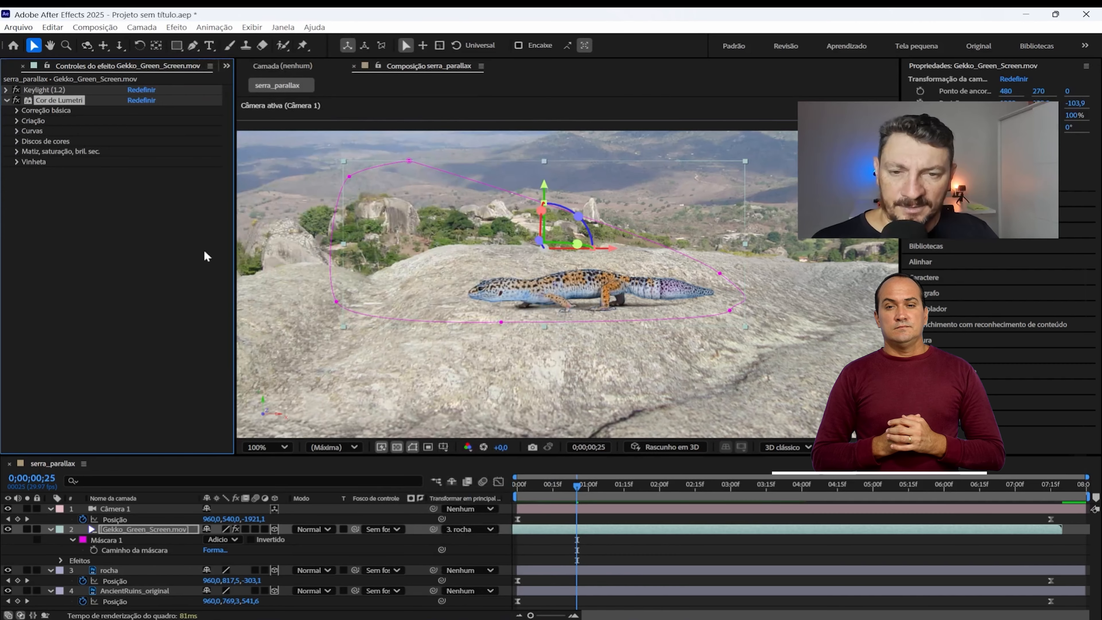
left_click(16, 111)
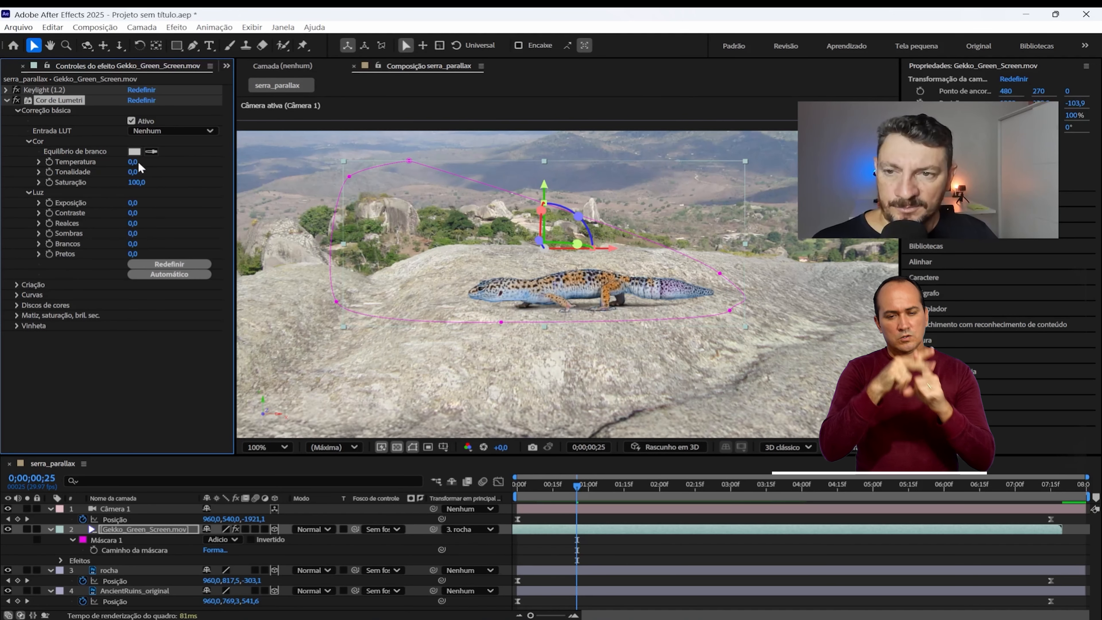
Step: Warm the gecko's colours in Cor de Lumetri by setting Temperatura to 43 and Tonalidade to -12
left_click_drag(133, 162, 145, 163)
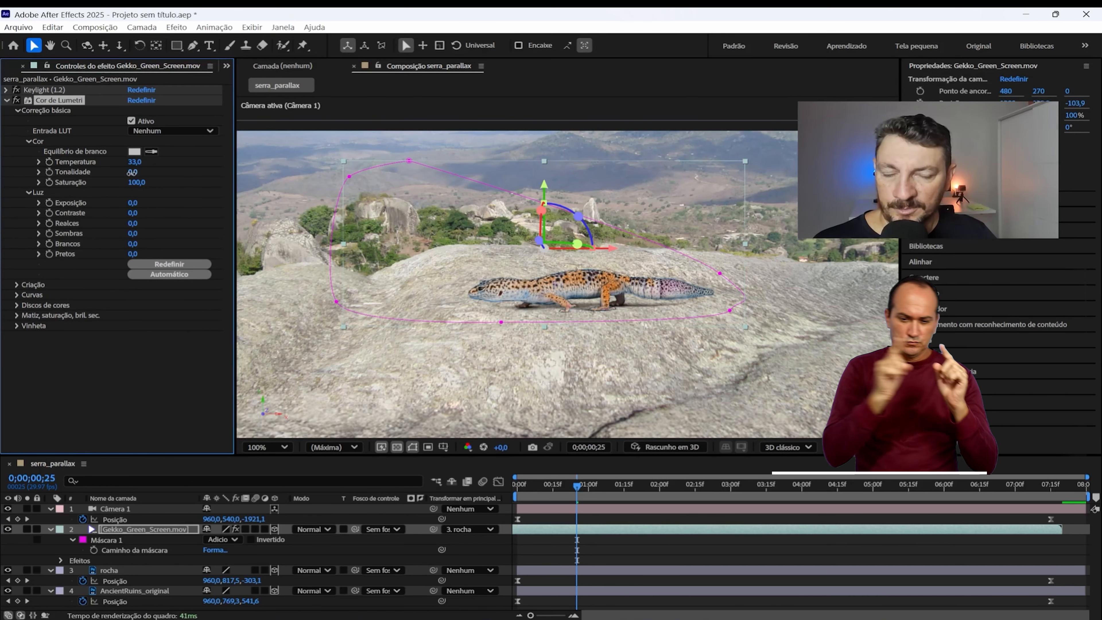
left_click_drag(132, 173, 120, 173)
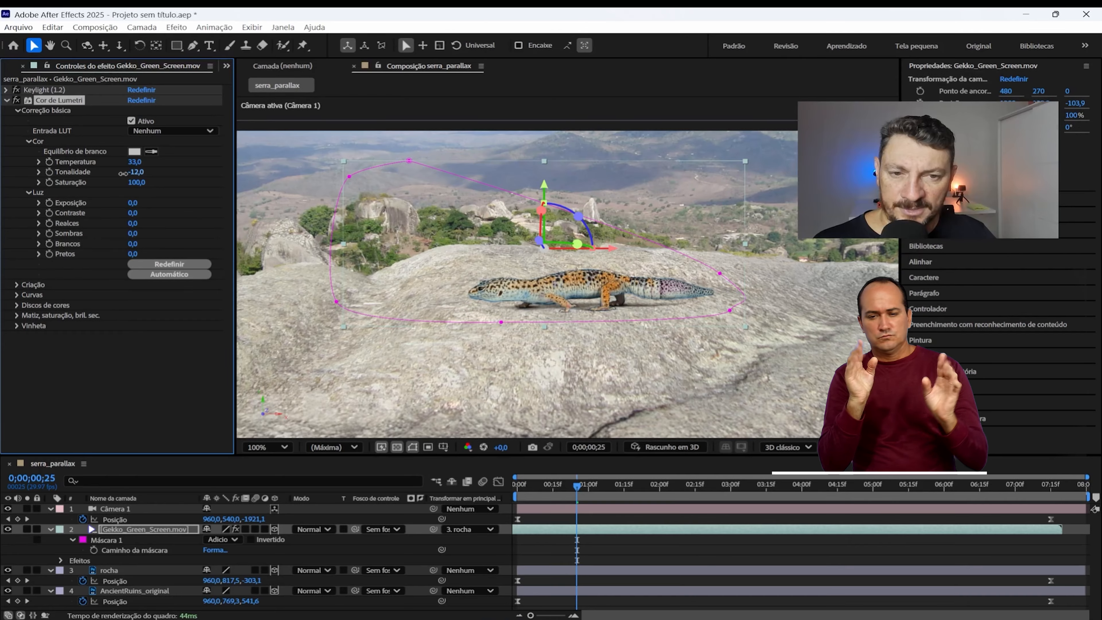
left_click_drag(135, 161, 138, 163)
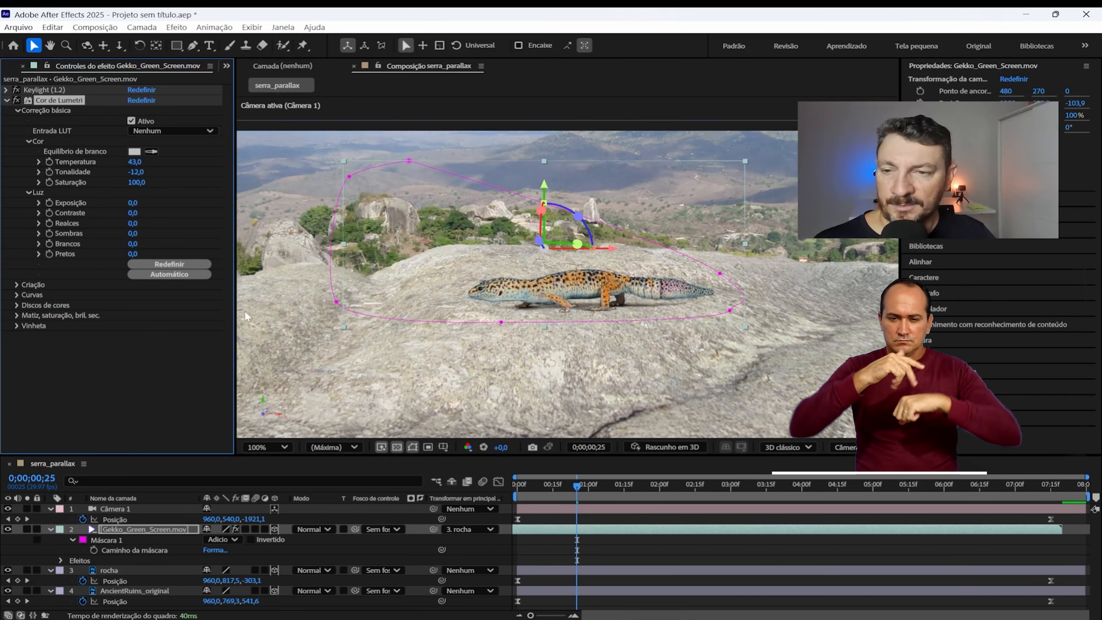
Step: Reduce the gecko's Saturação to 66 in Cor de Lumetri and preview the composition from the first frame
left_click_drag(135, 182, 114, 183)
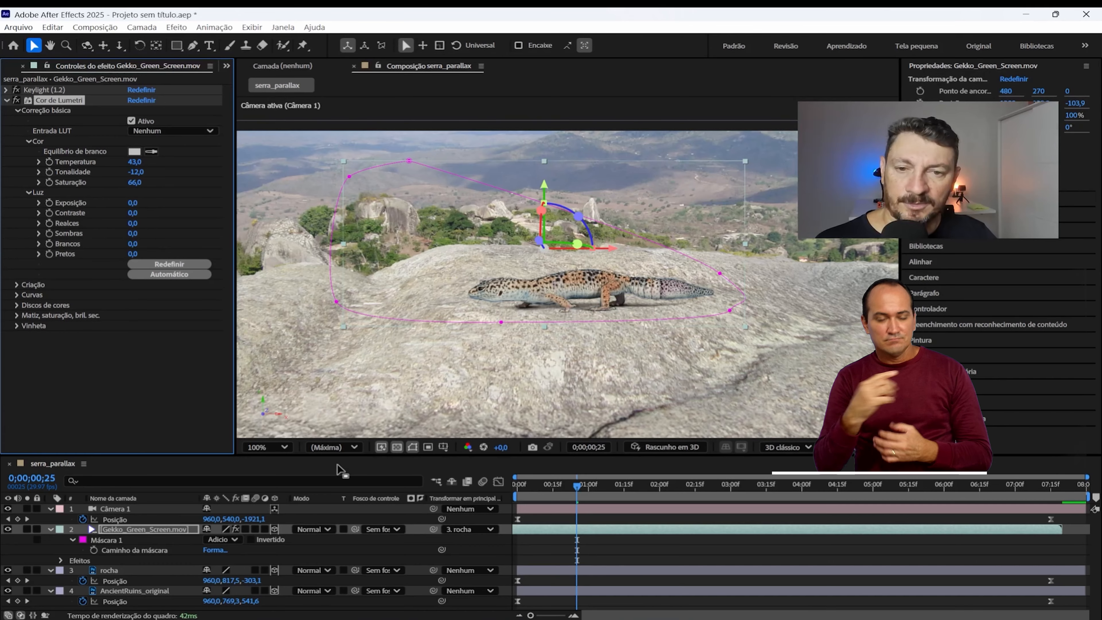
left_click(160, 339)
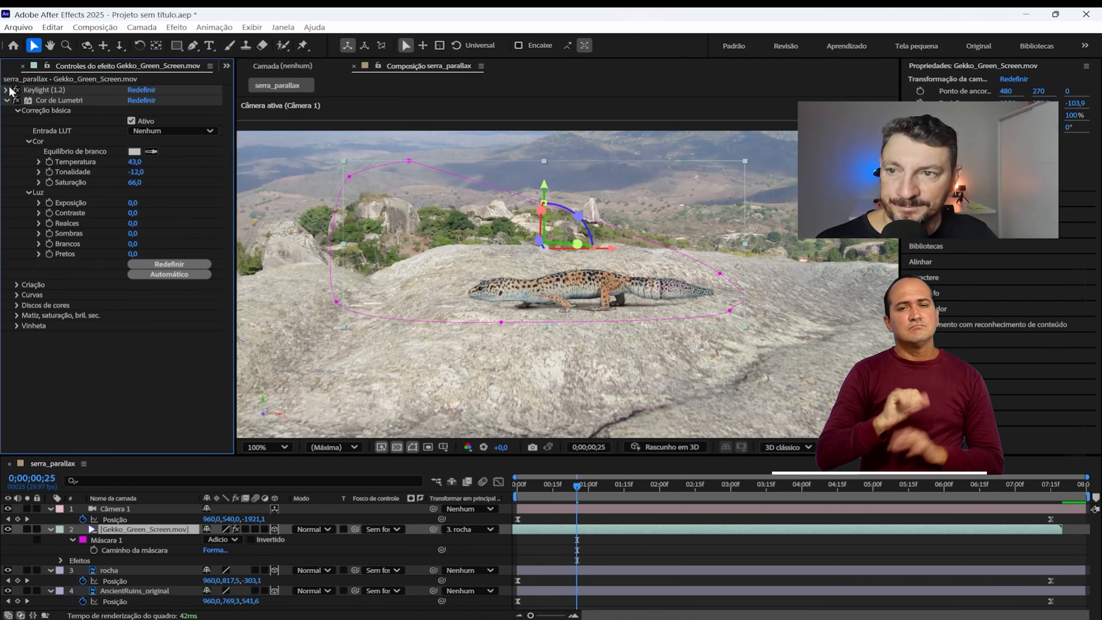
left_click(6, 101)
left_click_drag(535, 481, 473, 484)
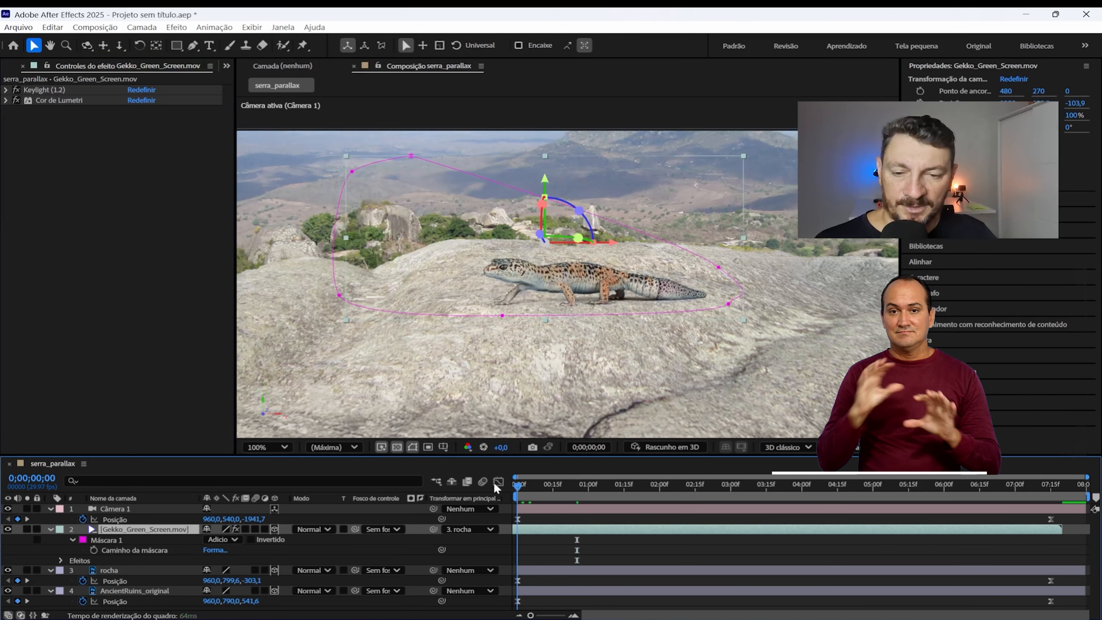
key("space")
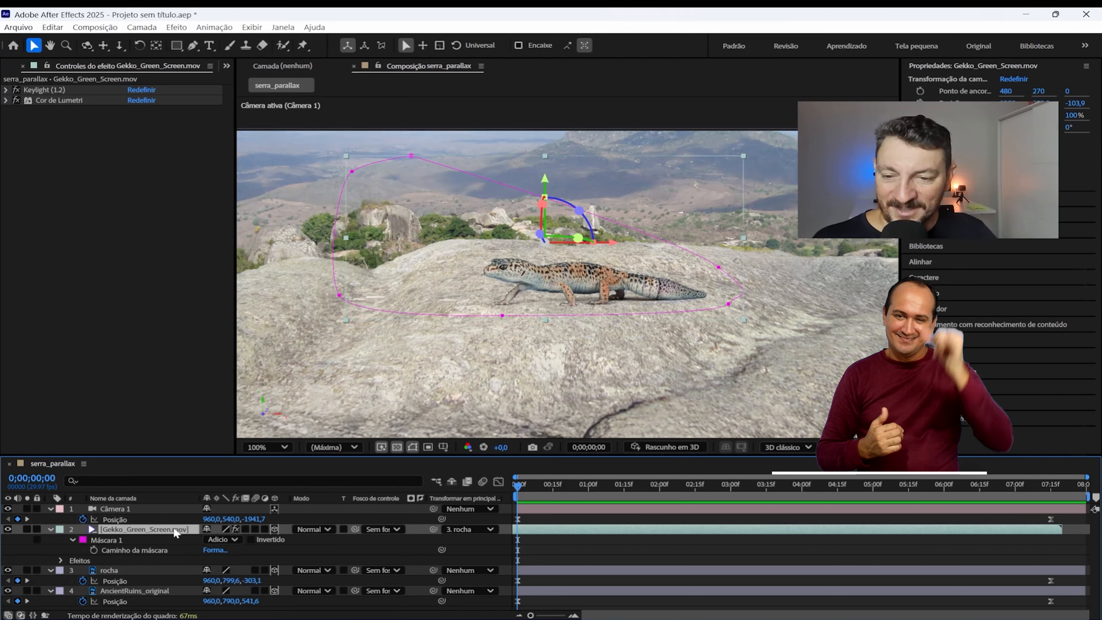
Step: Lower the gecko on the rock by setting its Y position to 264,8, and preview the animation
key("p")
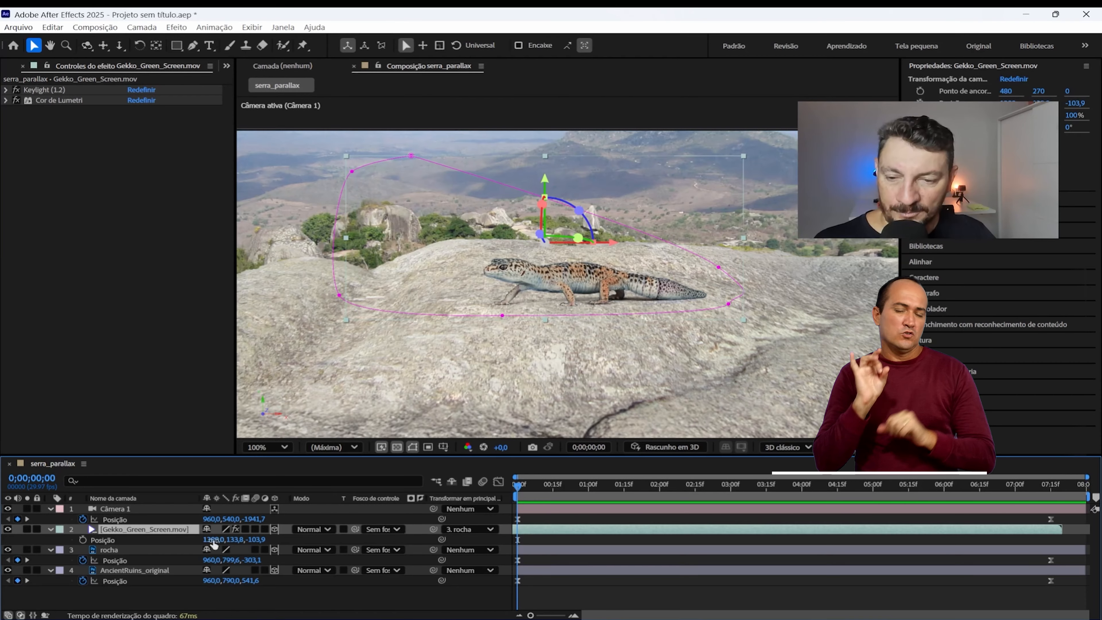
left_click_drag(258, 540, 280, 537)
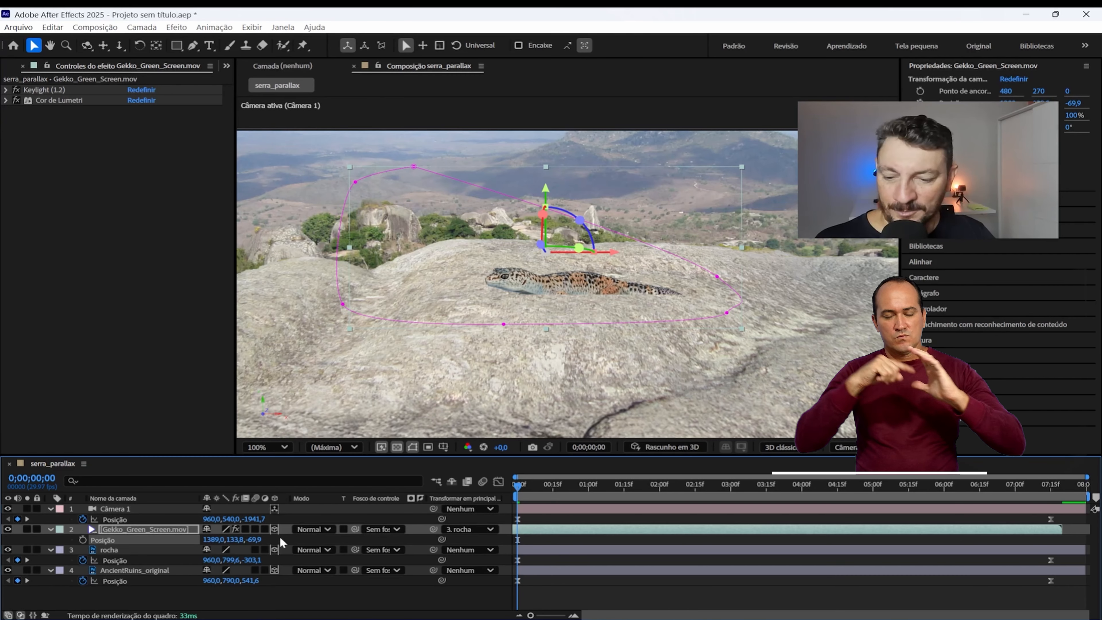
key("ctrl+z")
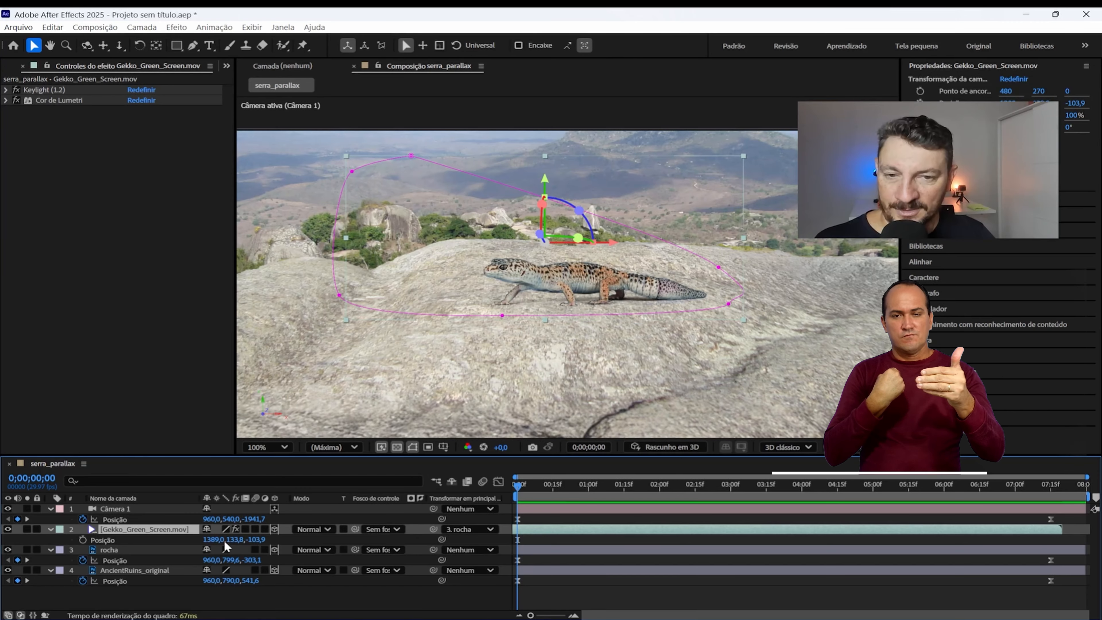
left_click_drag(232, 537, 329, 524)
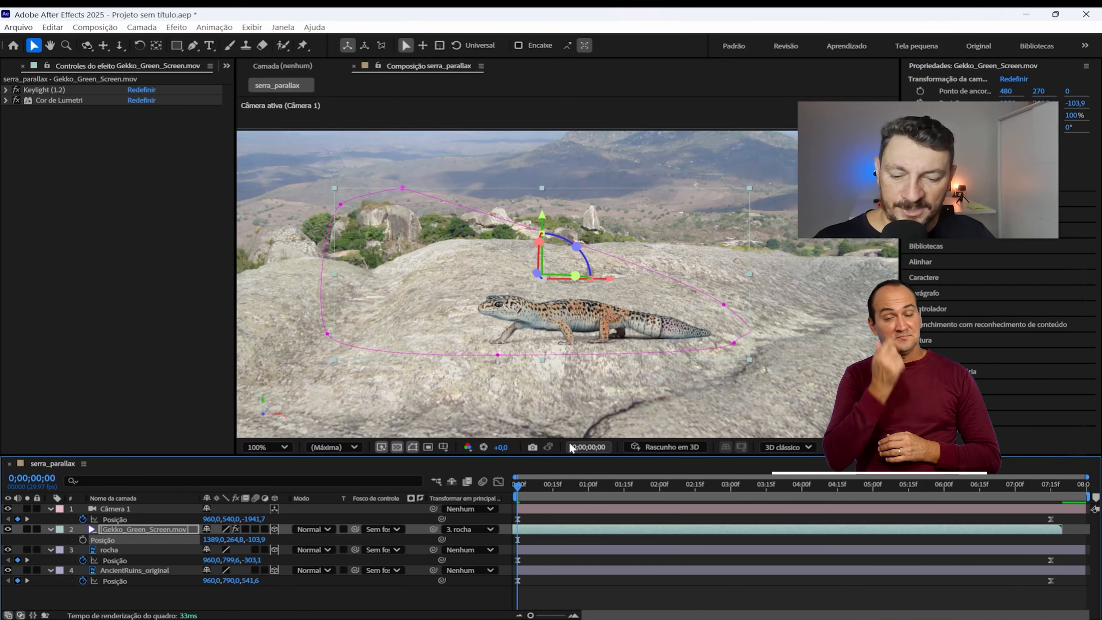
key("space")
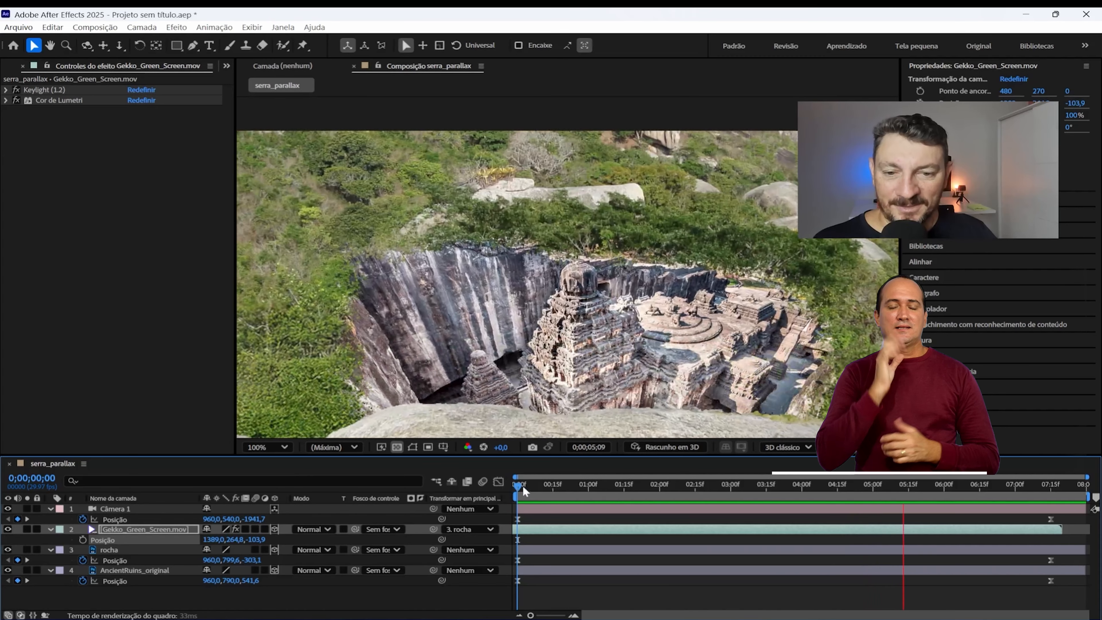
key("space")
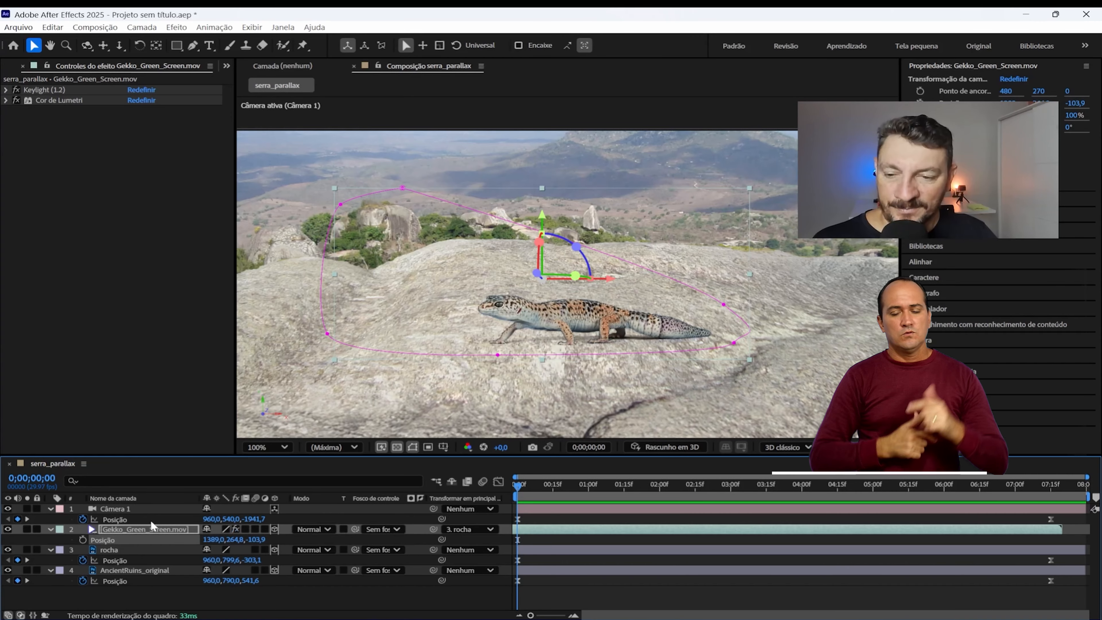
Step: Collapse the layers' properties, expand Câmera 1's Opções de câmera, and enable Profundidade de campo
left_click(116, 506)
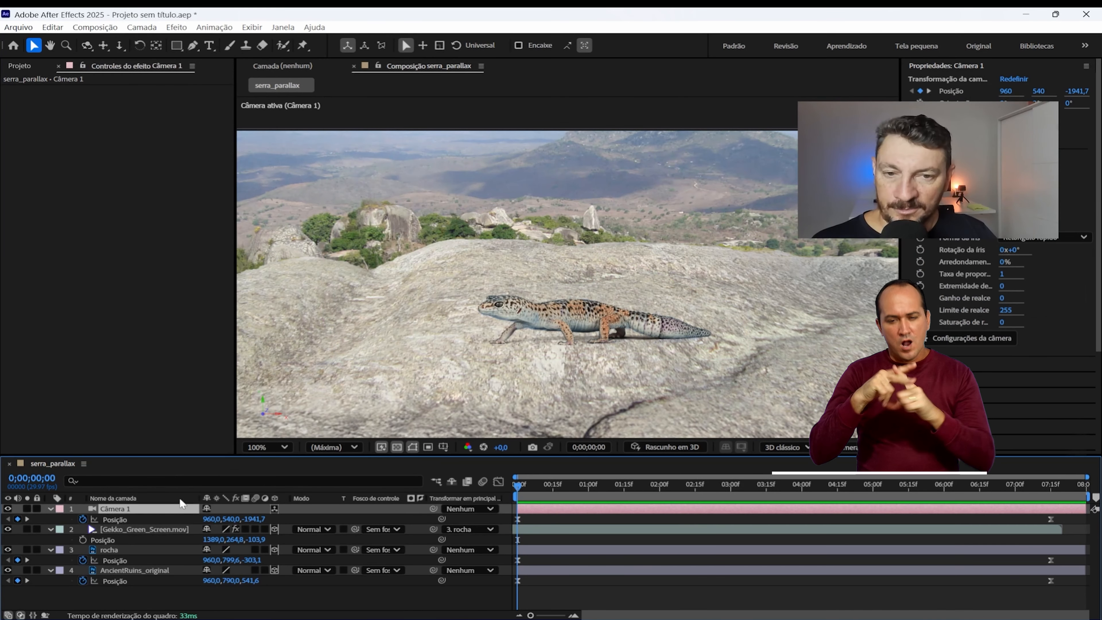
left_click(51, 509)
left_click(49, 518)
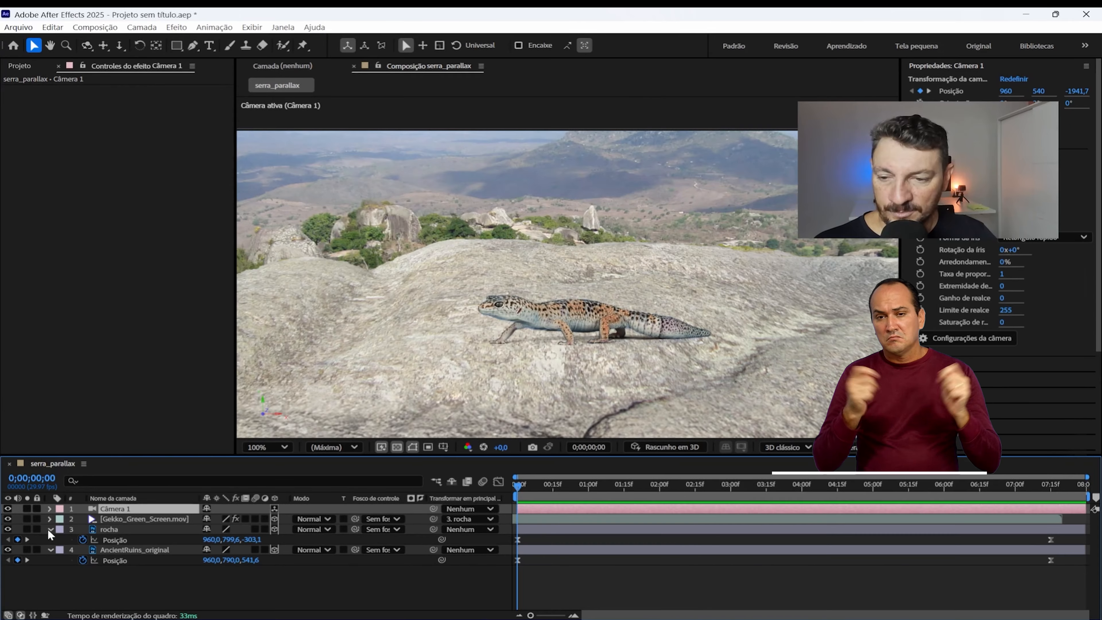
left_click(49, 529)
left_click(50, 509)
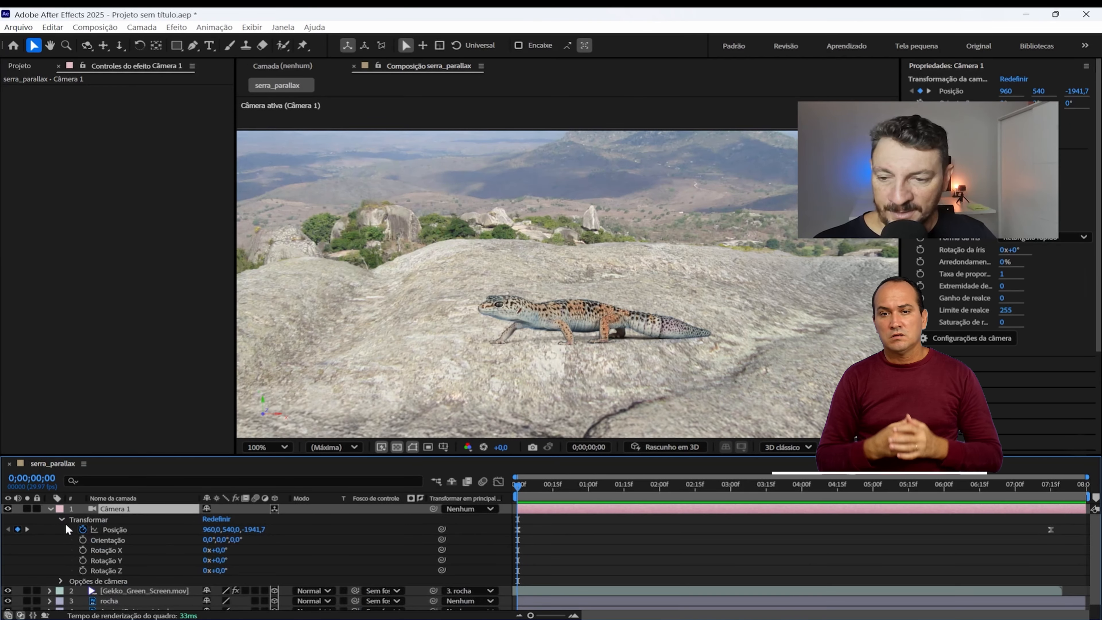
left_click(61, 520)
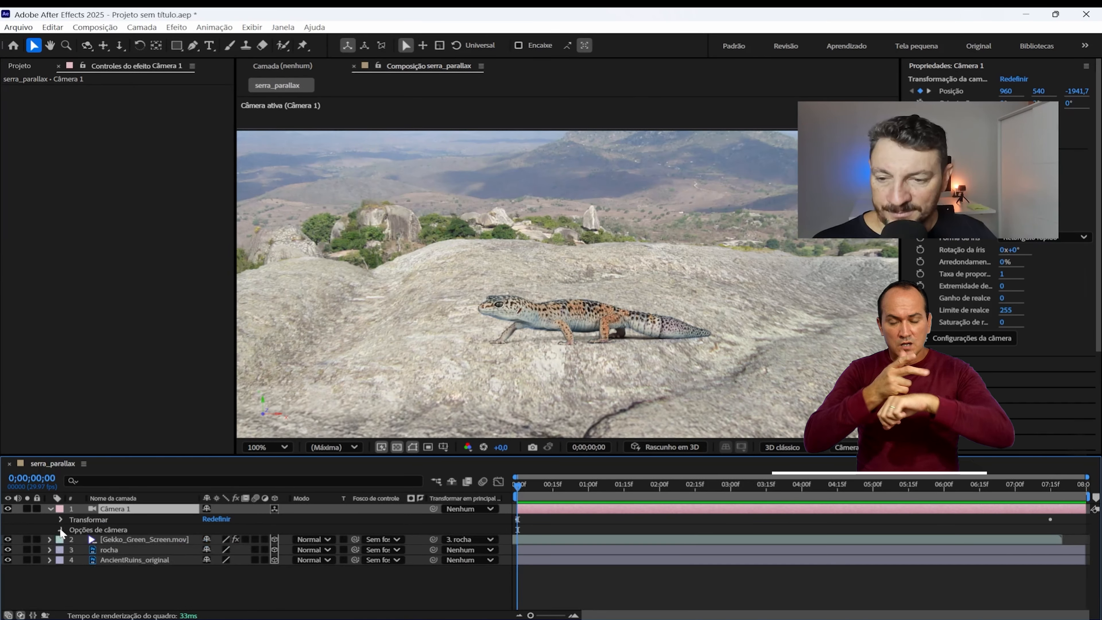
left_click(60, 529)
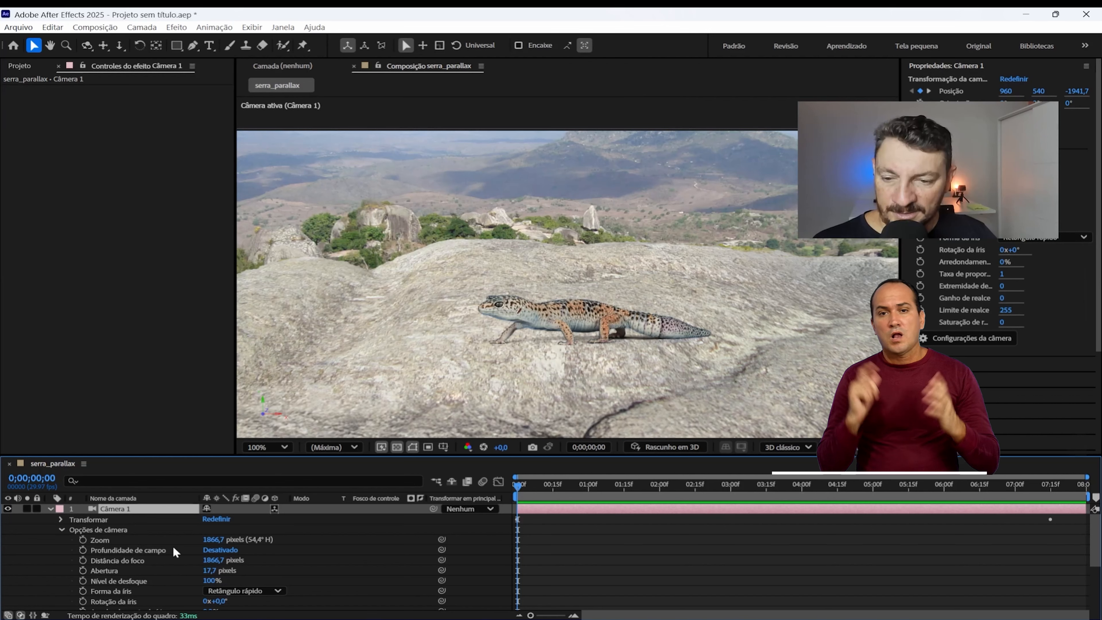
left_click(218, 550)
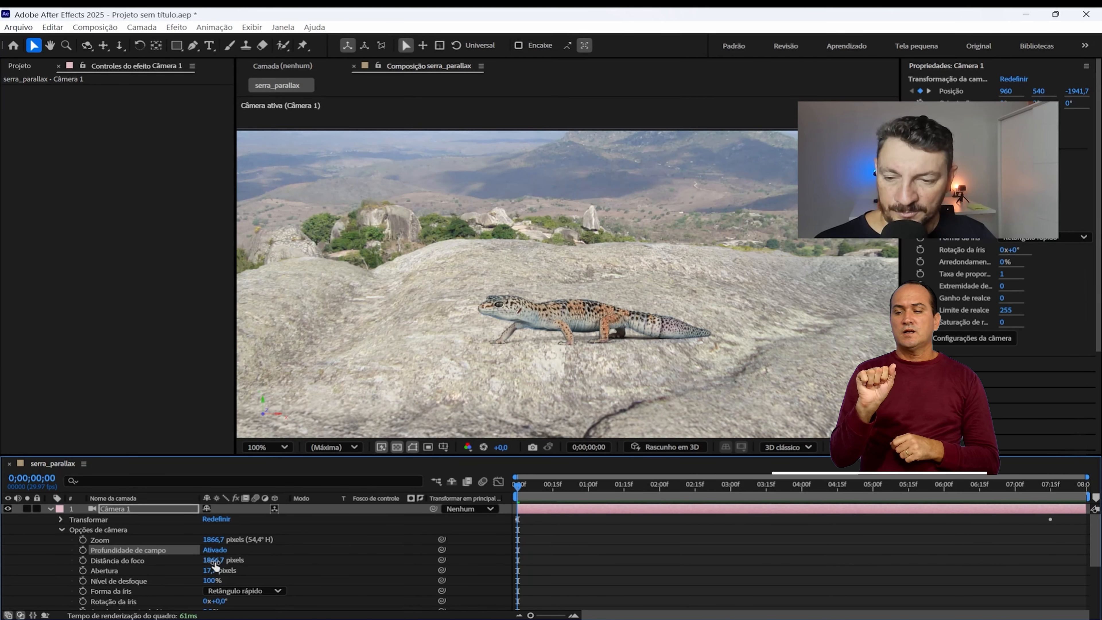
Step: Blur the background around the gecko with Abertura 437,7 pixels, Nível de desfoque 203% and Distância do foco 1895,7 pixels
left_click(208, 571)
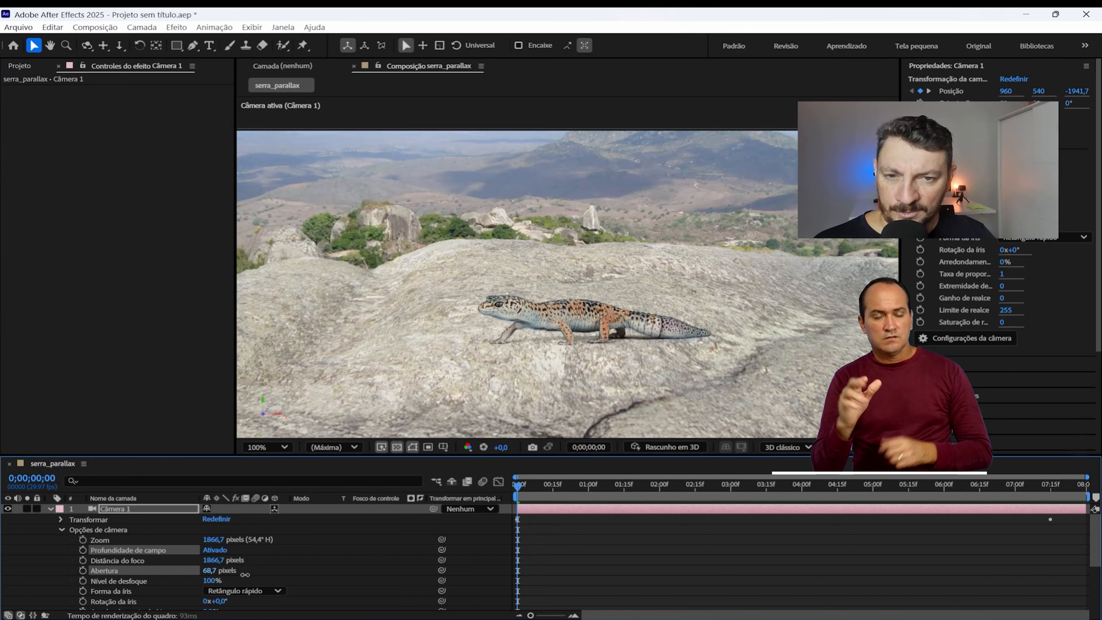
left_click_drag(238, 573, 275, 578)
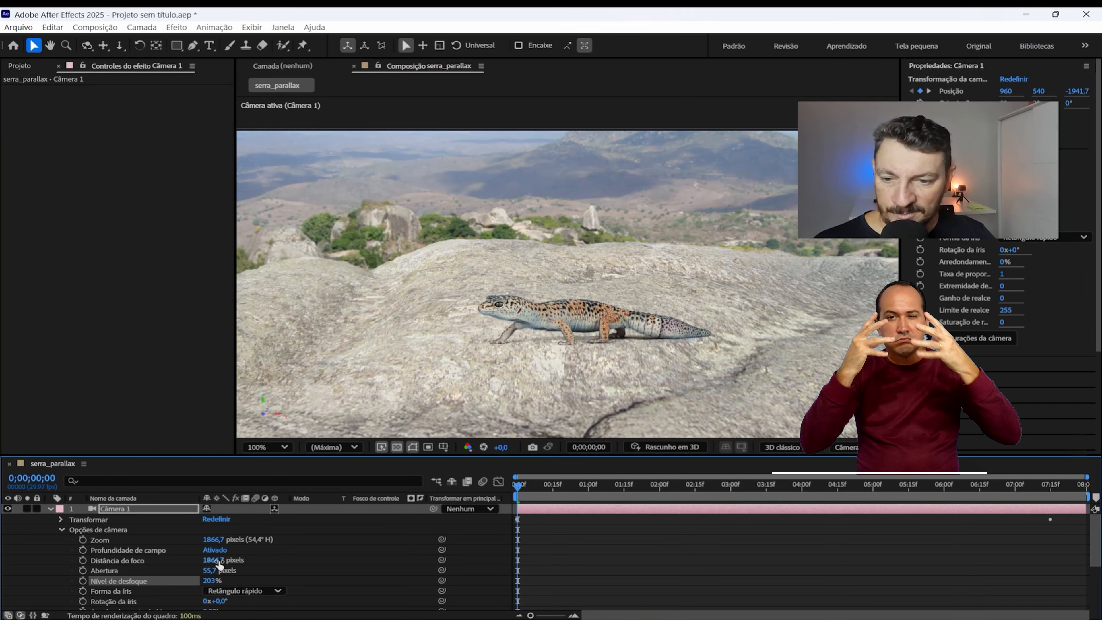
left_click_drag(217, 560, 283, 565)
left_click_drag(422, 564, 438, 563)
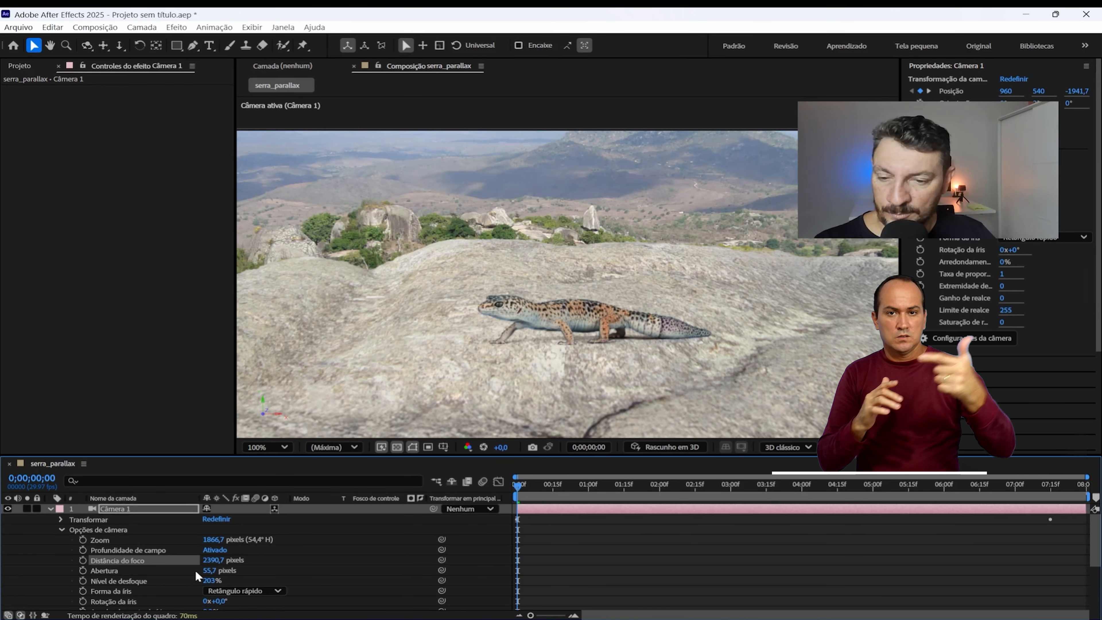
left_click_drag(210, 570, 391, 560)
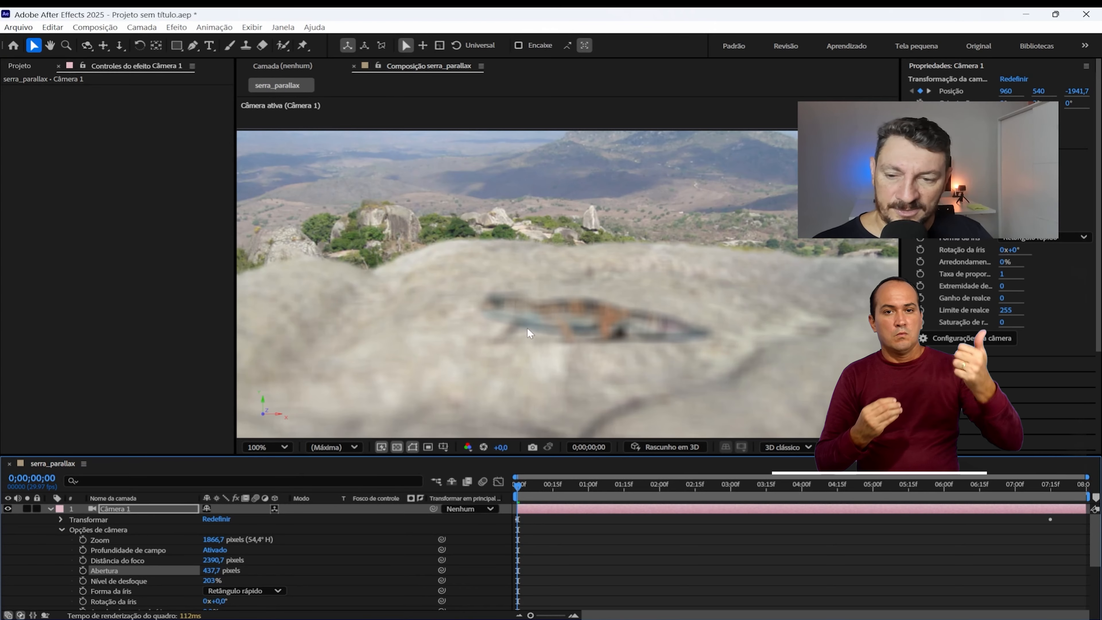
left_click_drag(217, 560, 157, 560)
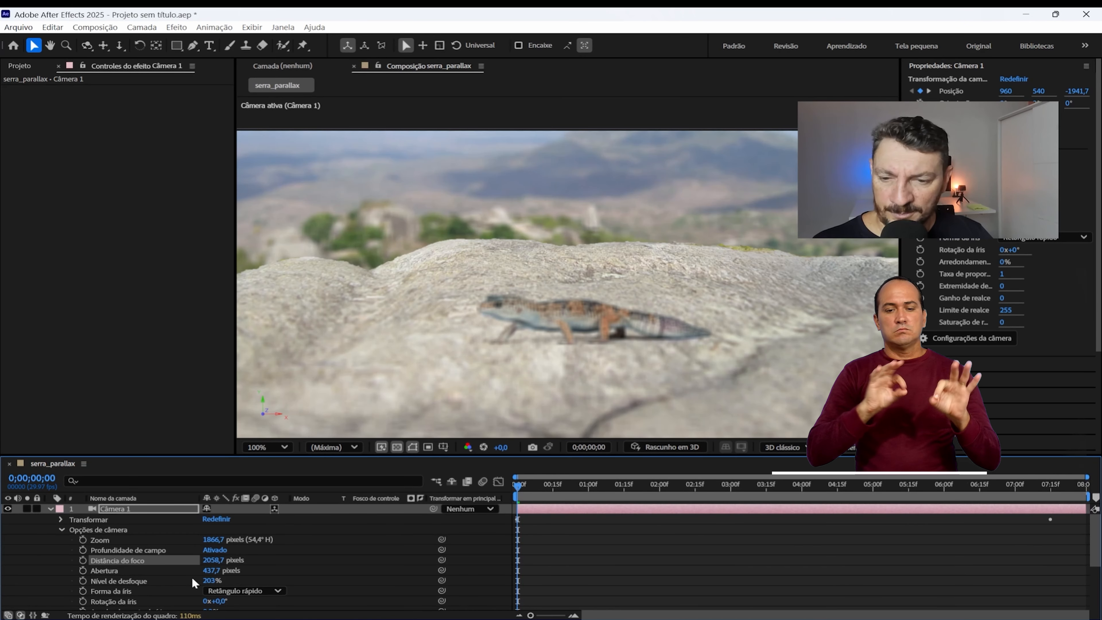
left_click_drag(124, 570, 2, 571)
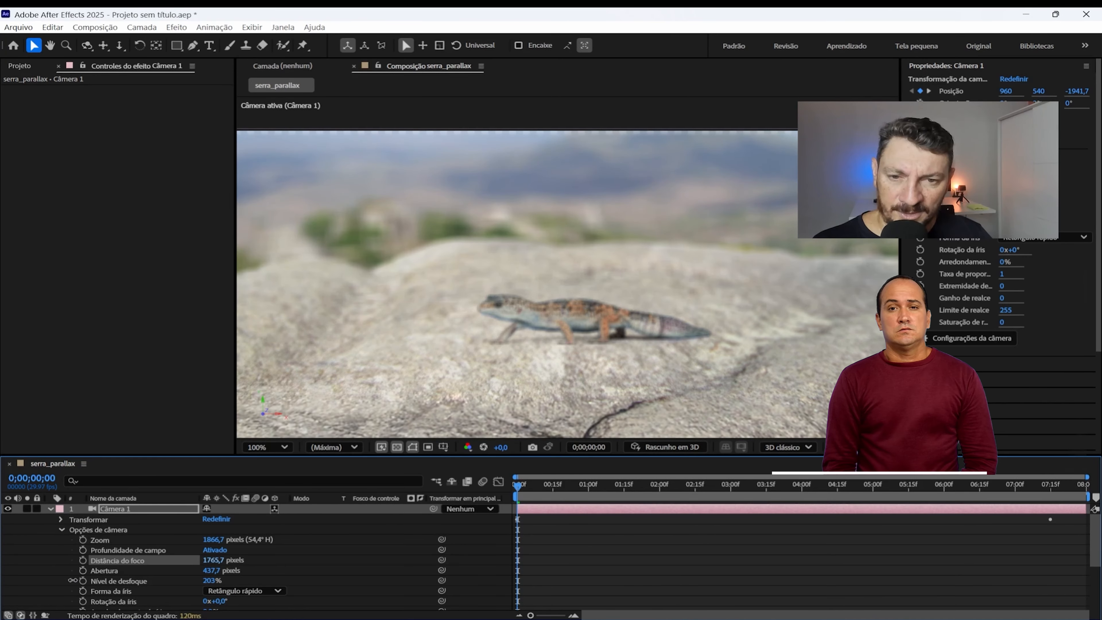
left_click_drag(72, 581, 142, 587)
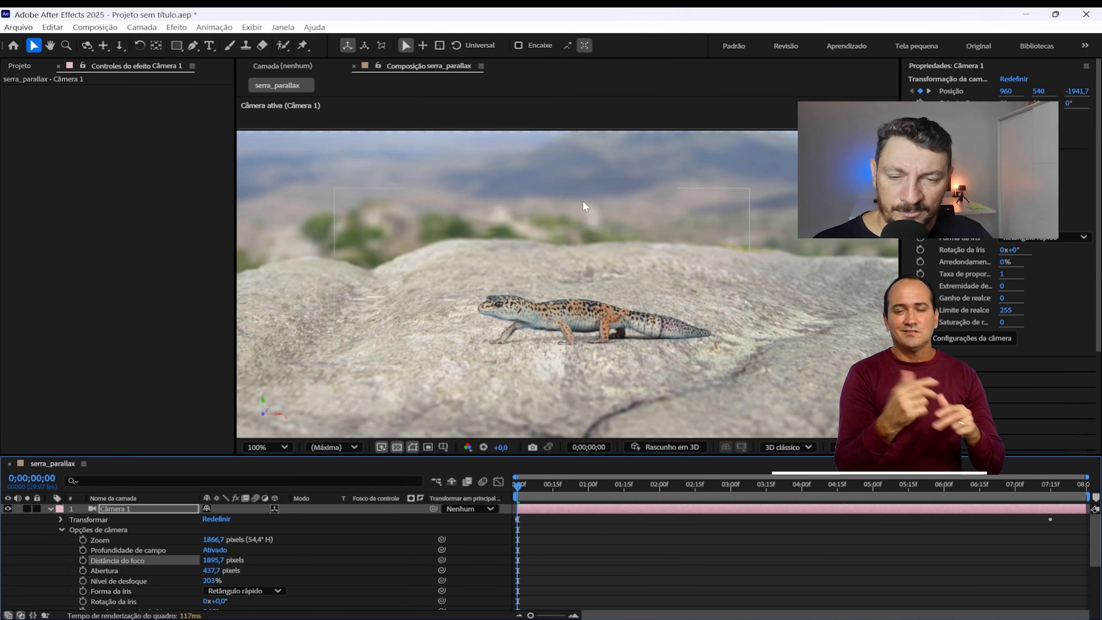
key("period")
key("comma")
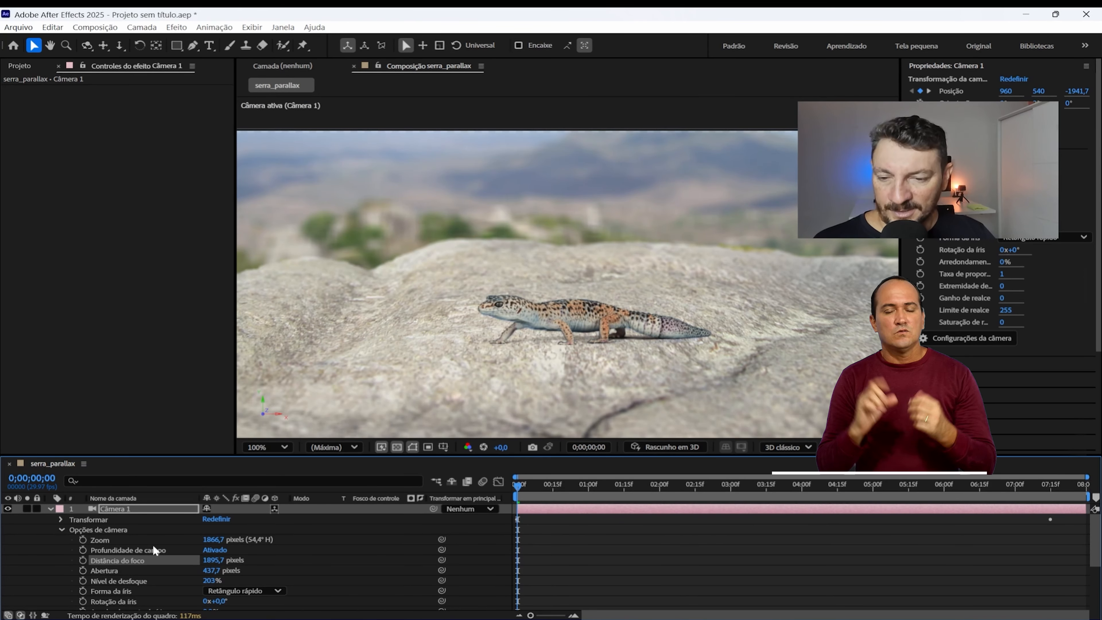
Step: Disable Câmera 1's Profundidade de campo, collapse its properties and deselect the layer
left_click(208, 550)
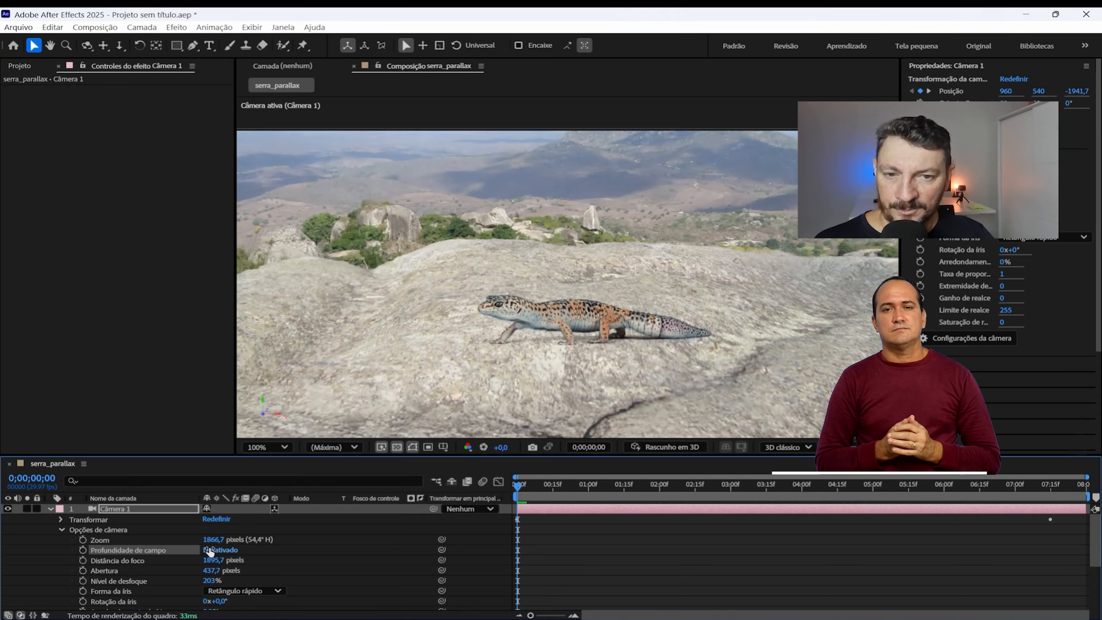
left_click(49, 509)
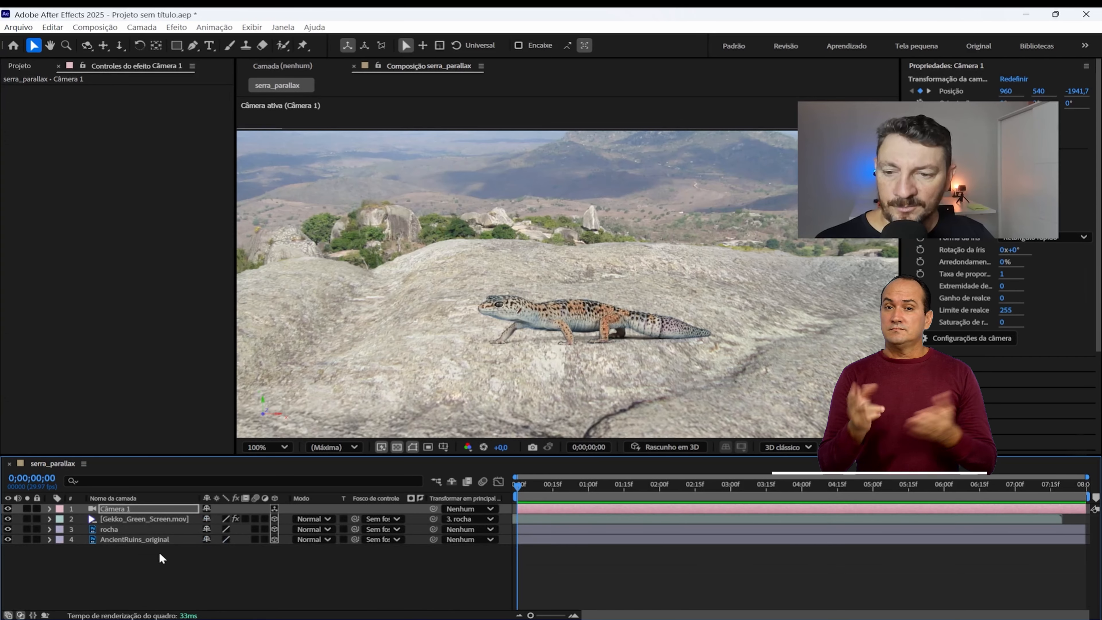
left_click(180, 563)
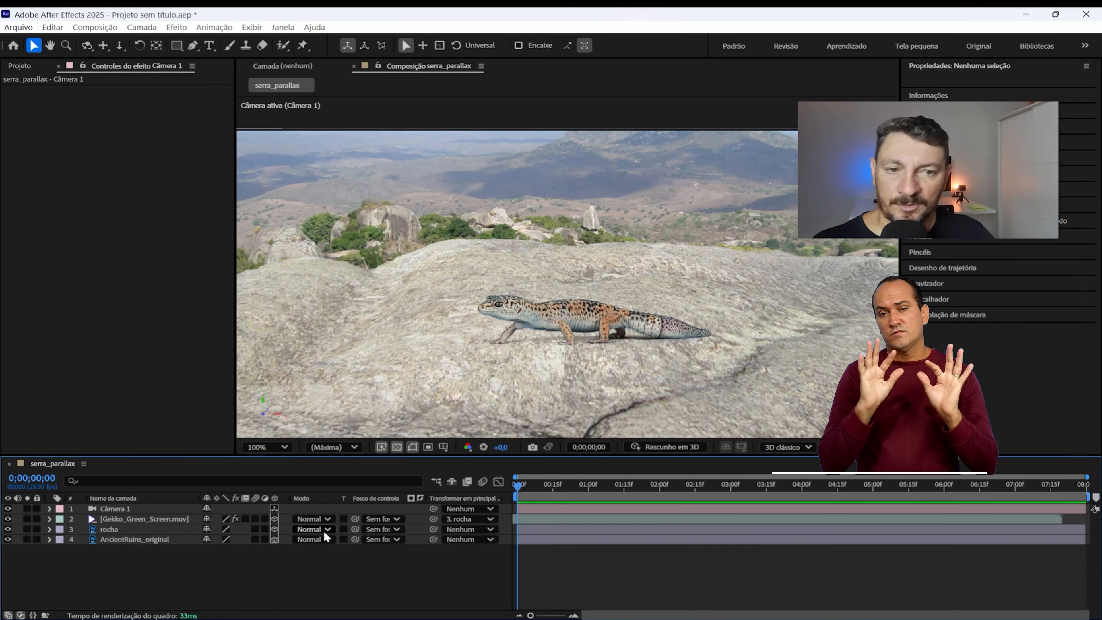
scroll(390, 354, "down", 1)
scroll(389, 354, "up", 1)
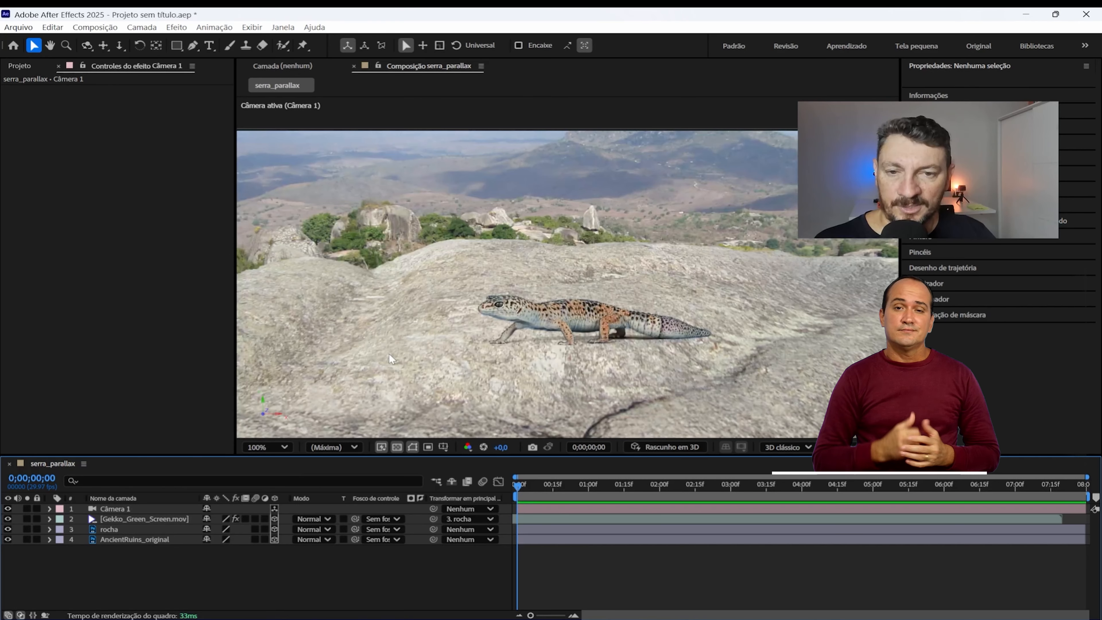
Step: Apply the Desfoque de lente da câmera effect to the AncientRuins_original layer
left_click(133, 539)
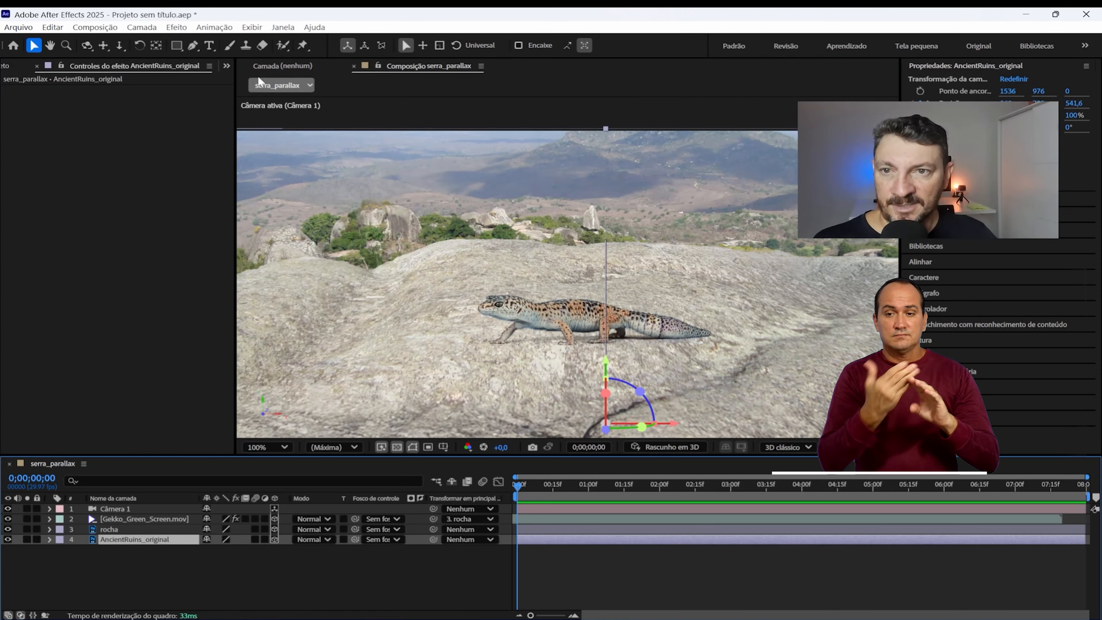
left_click(181, 28)
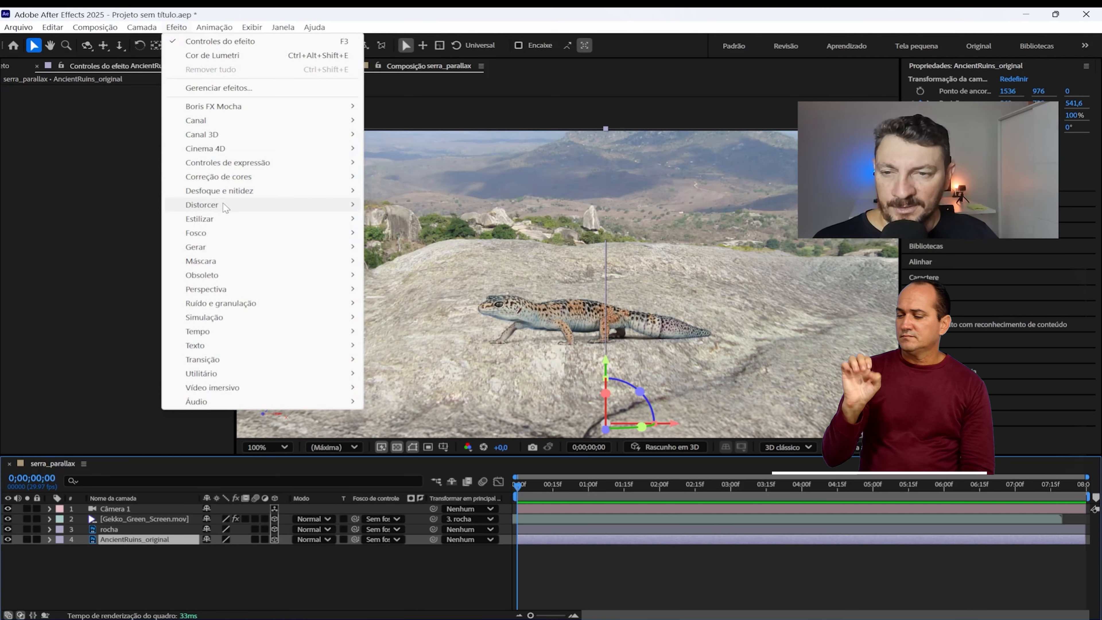
mouse_move(229, 190)
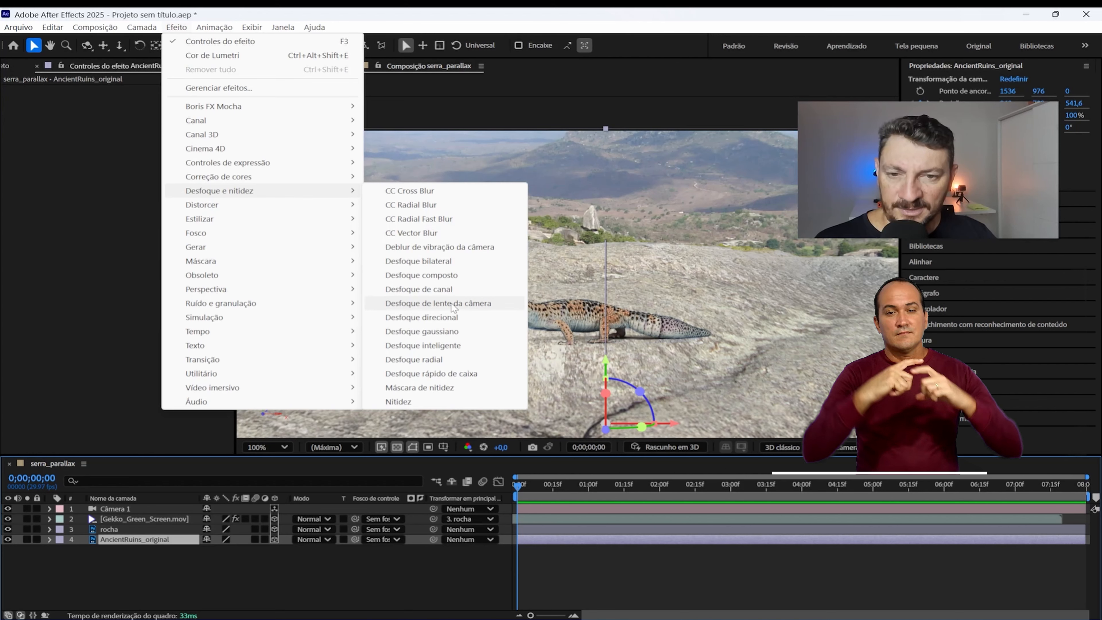
left_click(467, 305)
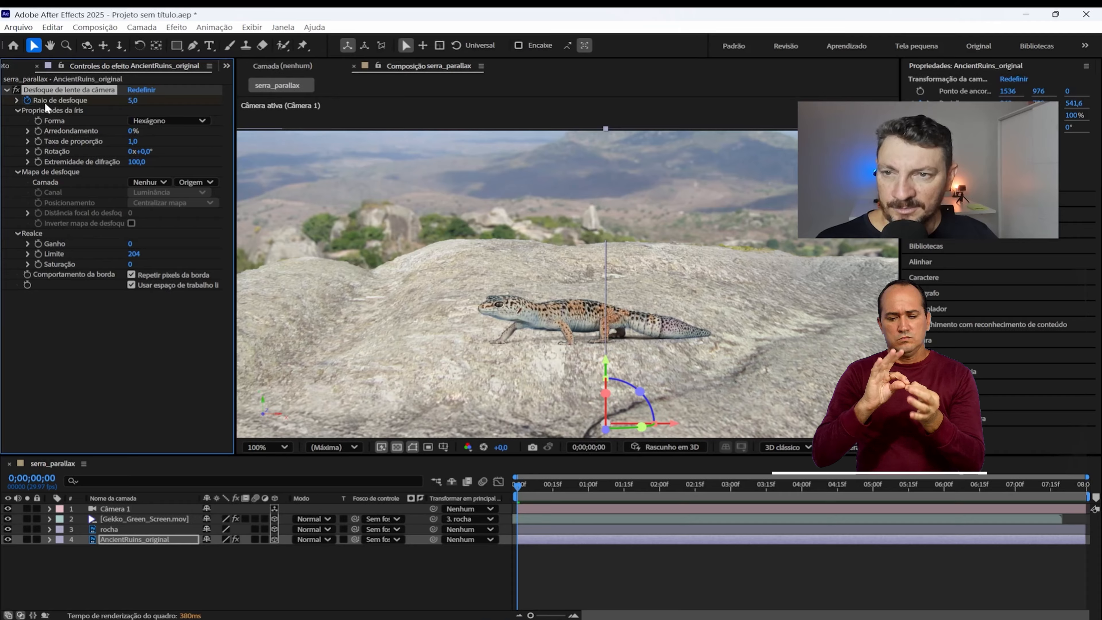
Step: Set Raio de desfoque to 7,0 on the AncientRuins_original layer and check the background blur behind the gecko
left_click_drag(136, 100, 163, 101)
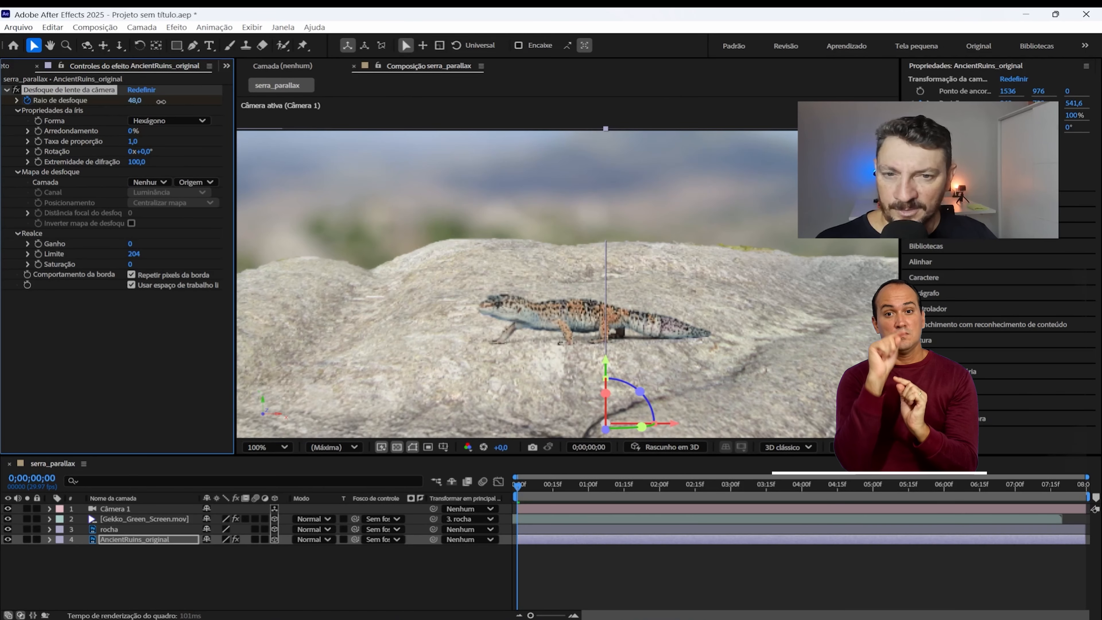
left_click_drag(146, 103, 138, 104)
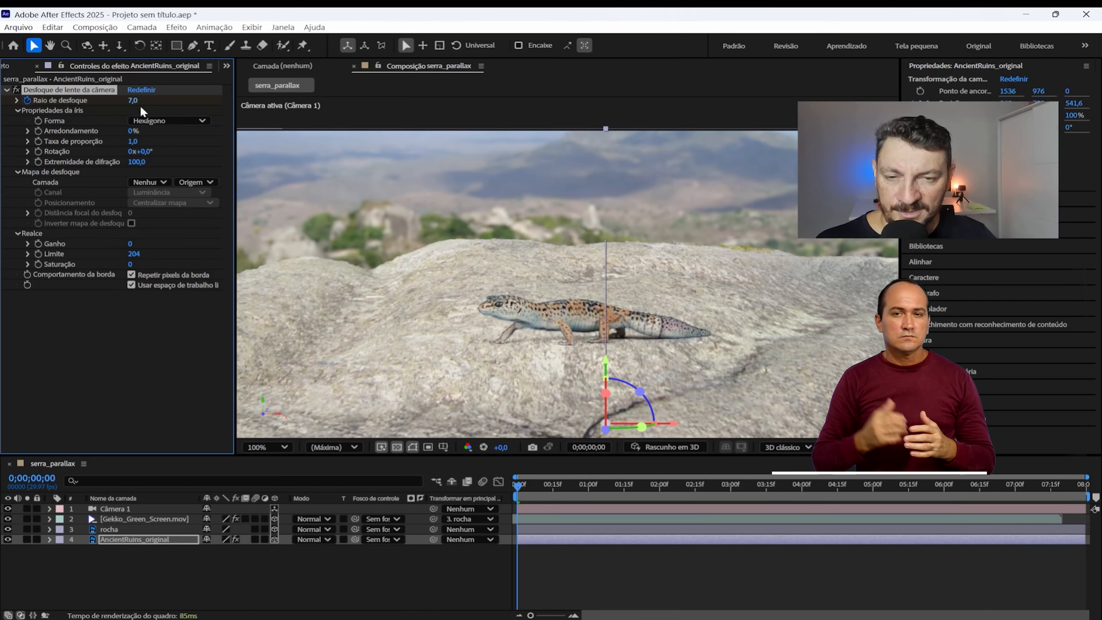
scroll(605, 242, "up", 4)
scroll(601, 236, "down", 2)
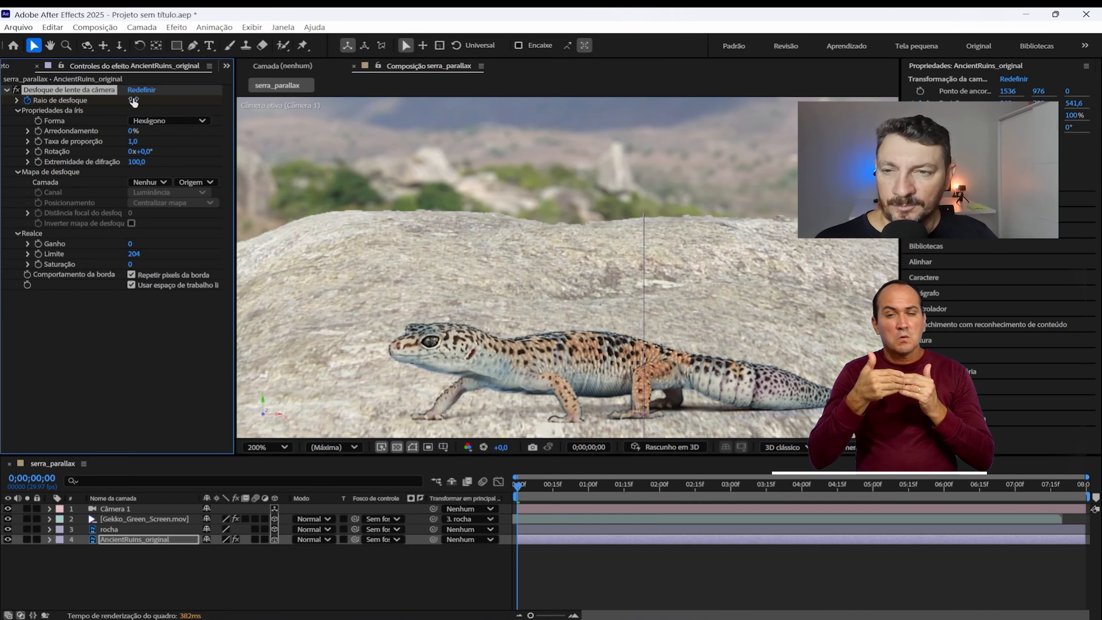
Step: Animate the AncientRuins_original layer's Raio de desfoque from 12,0 at 0;00;00;00 to 0,0 at 0;00;04;16 and check the focus transition
left_click_drag(137, 101, 137, 101)
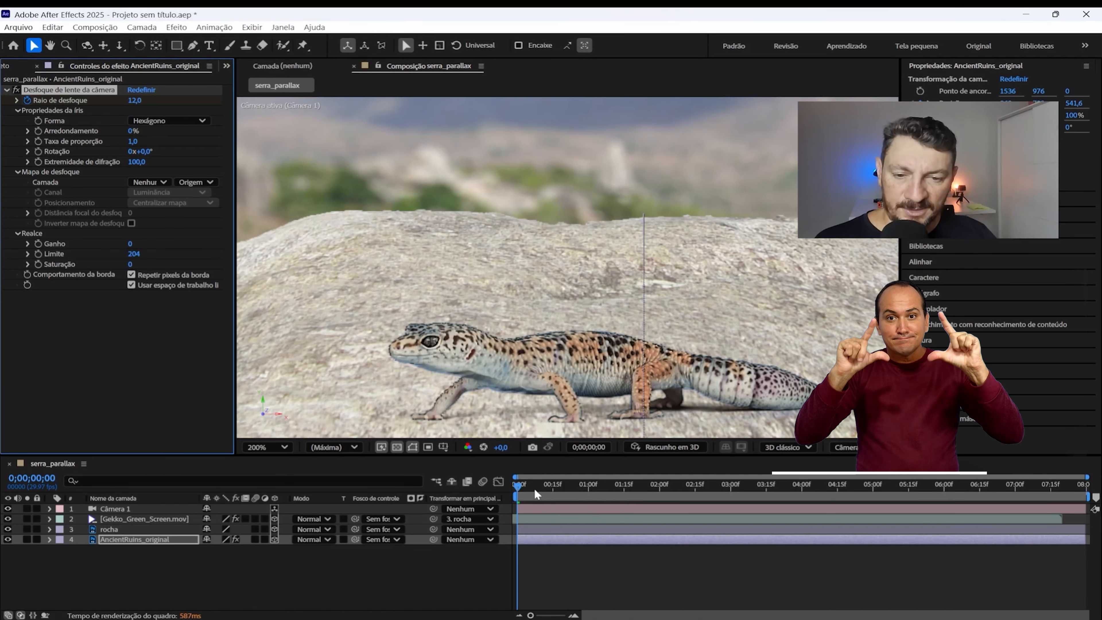
left_click_drag(527, 481, 840, 530)
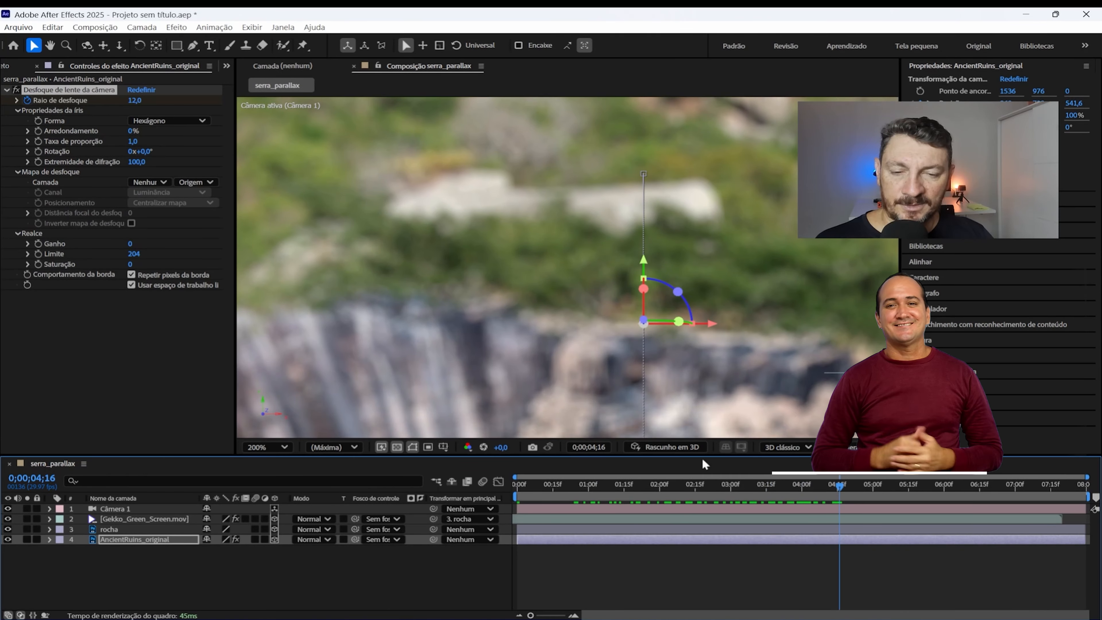
key("comma")
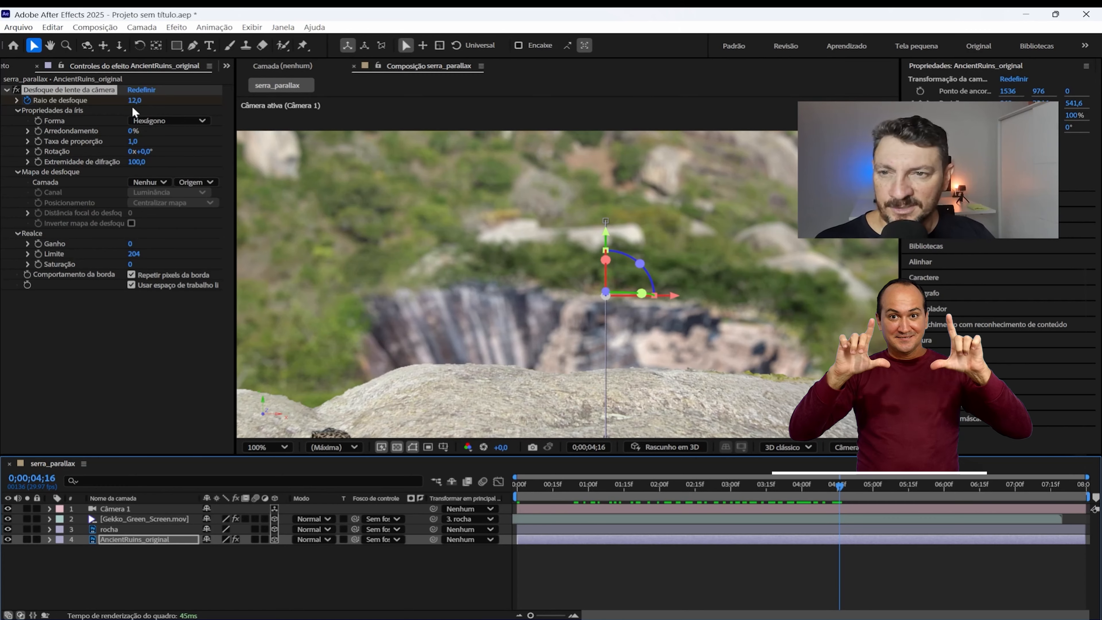
left_click_drag(133, 100, 75, 102)
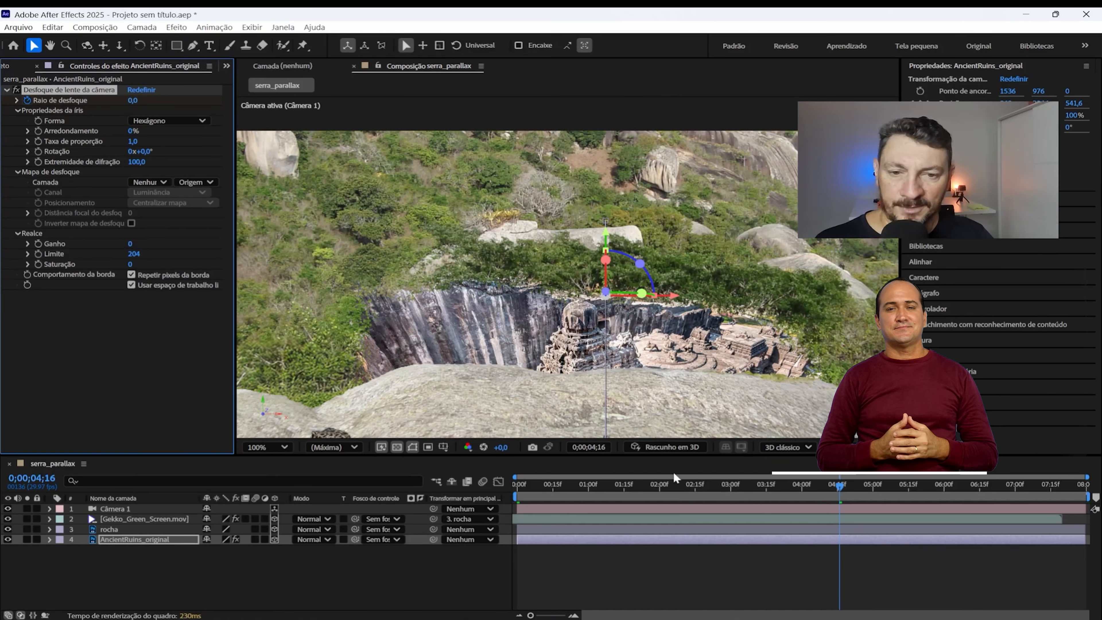
left_click(518, 484)
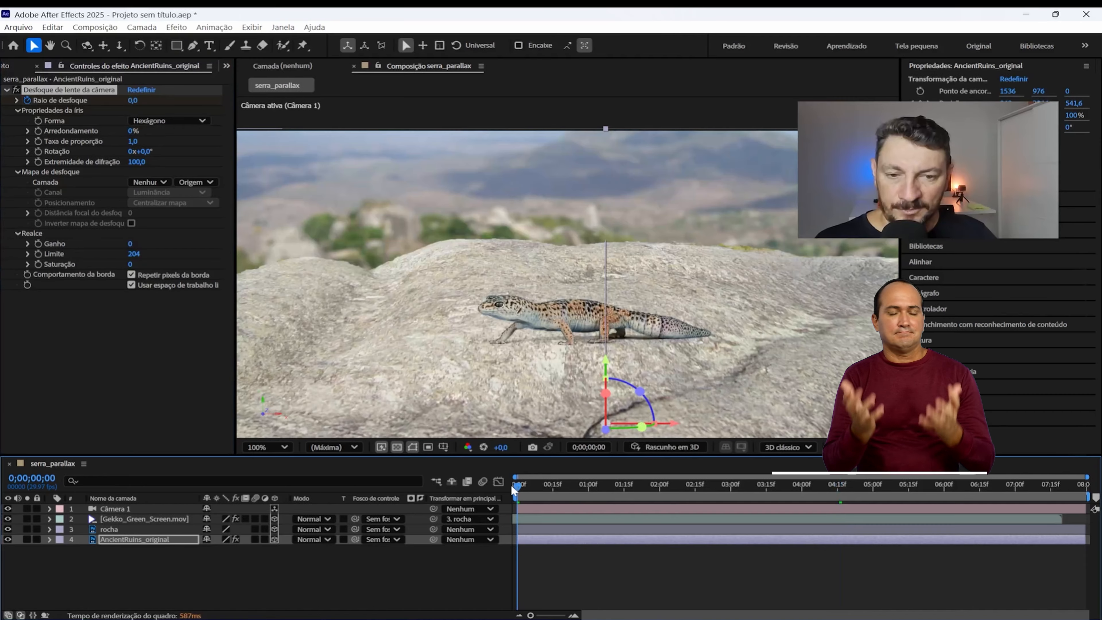
left_click_drag(518, 489, 871, 546)
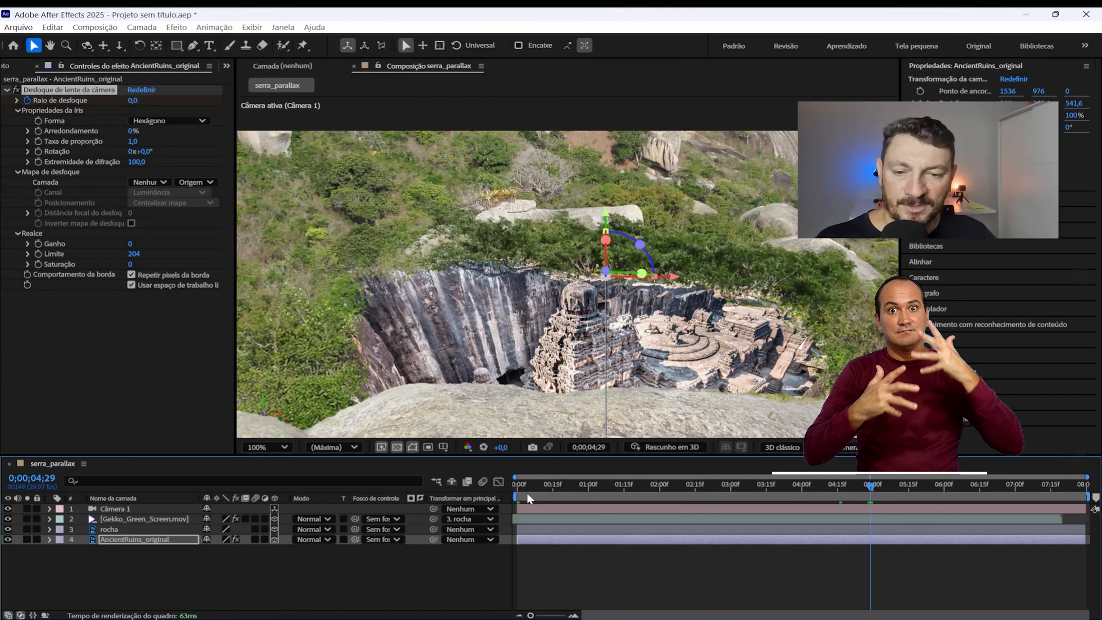
left_click_drag(526, 493, 921, 502)
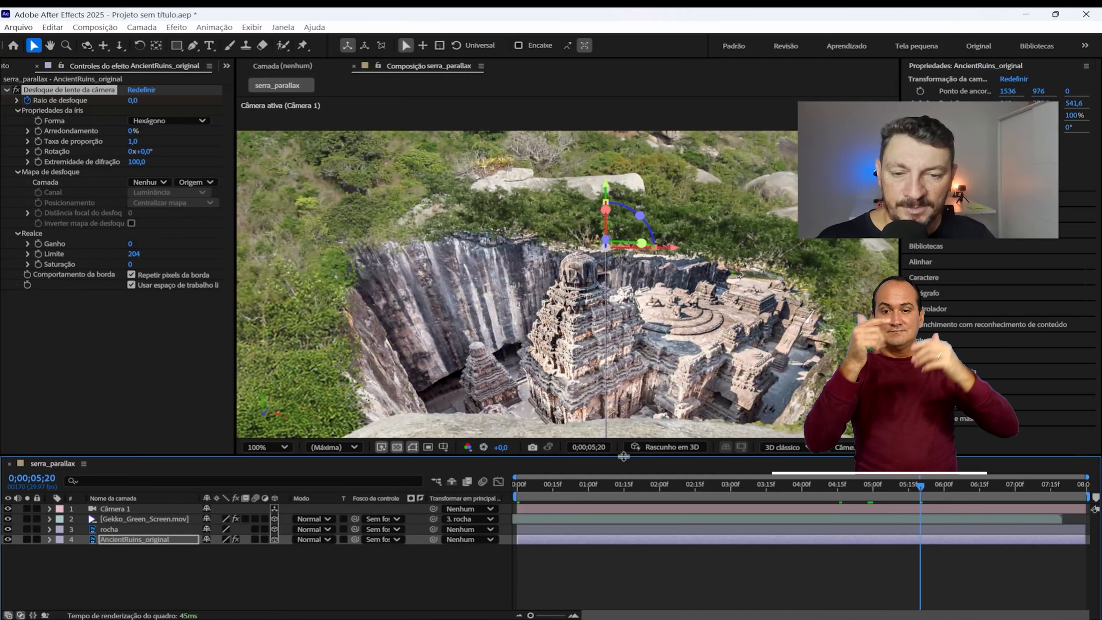
left_click_drag(566, 483, 483, 486)
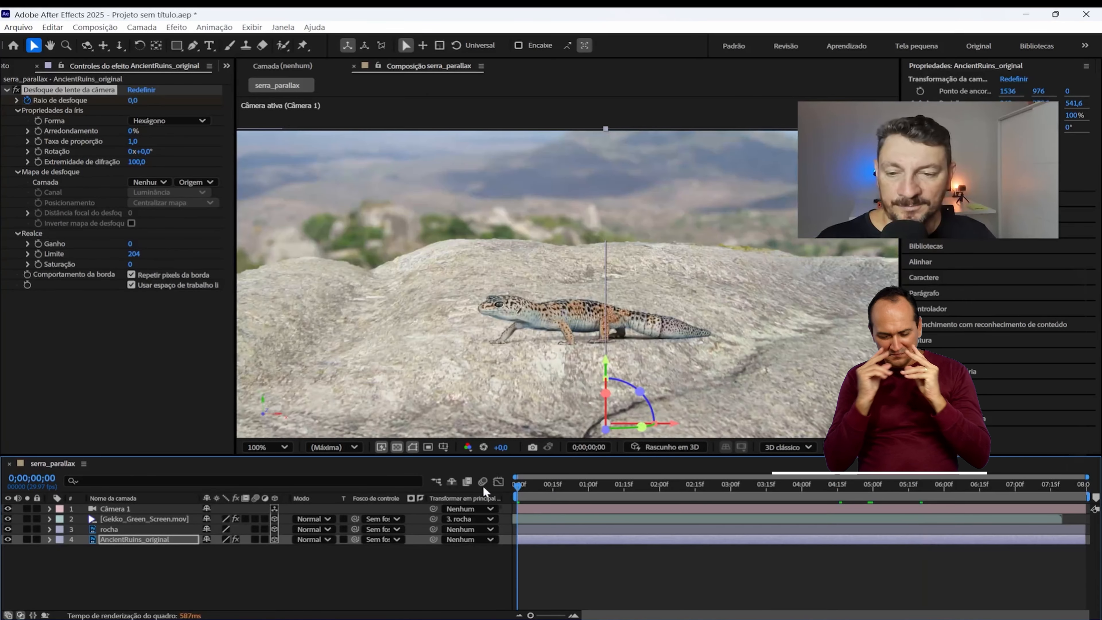
Step: Apply the Desfoque de lente da câmera effect to the rocha layer
left_click(121, 529)
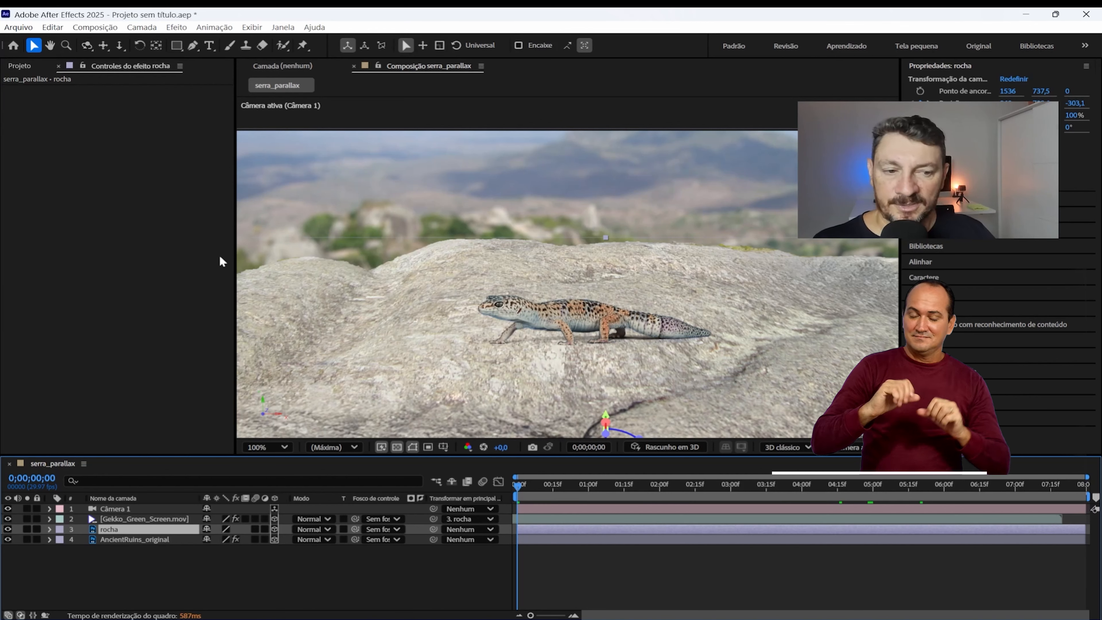
left_click(177, 27)
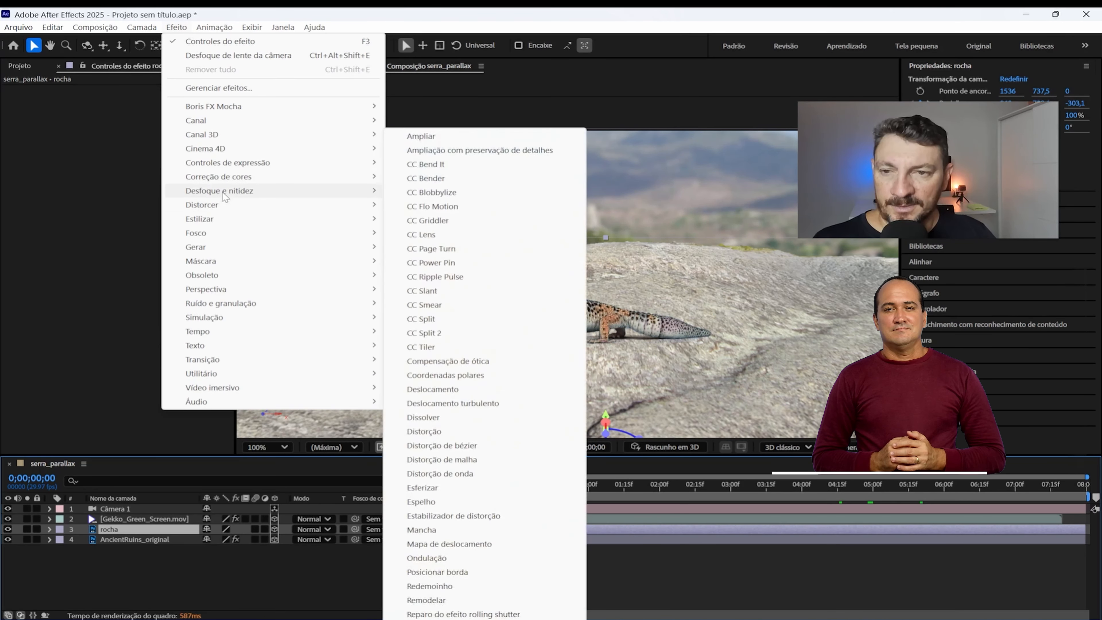
mouse_move(304, 192)
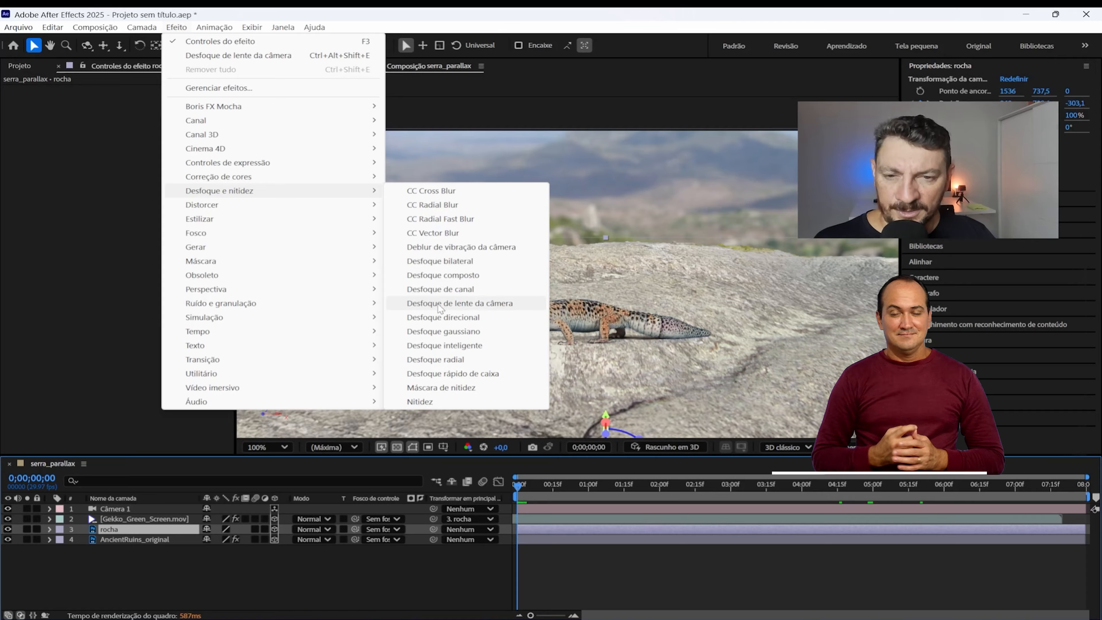
left_click(454, 305)
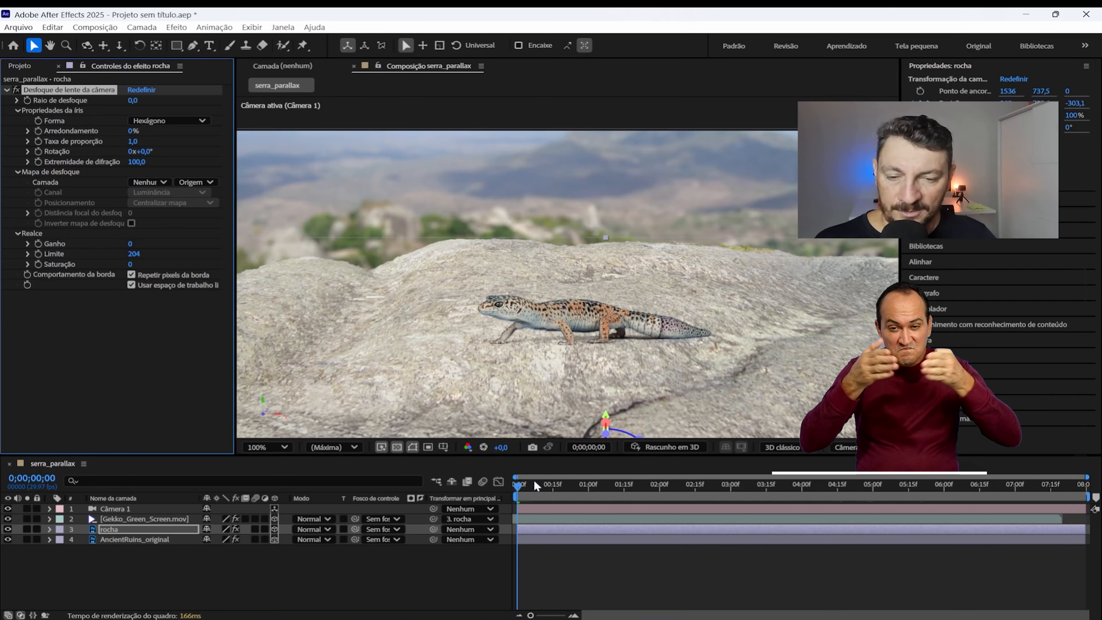
Step: Animate the rocha layer's Raio de desfoque from 0,0 at 0;00;03;11 to 7,0 at 0;00;05;03 and play back the composition
left_click_drag(524, 482, 759, 513)
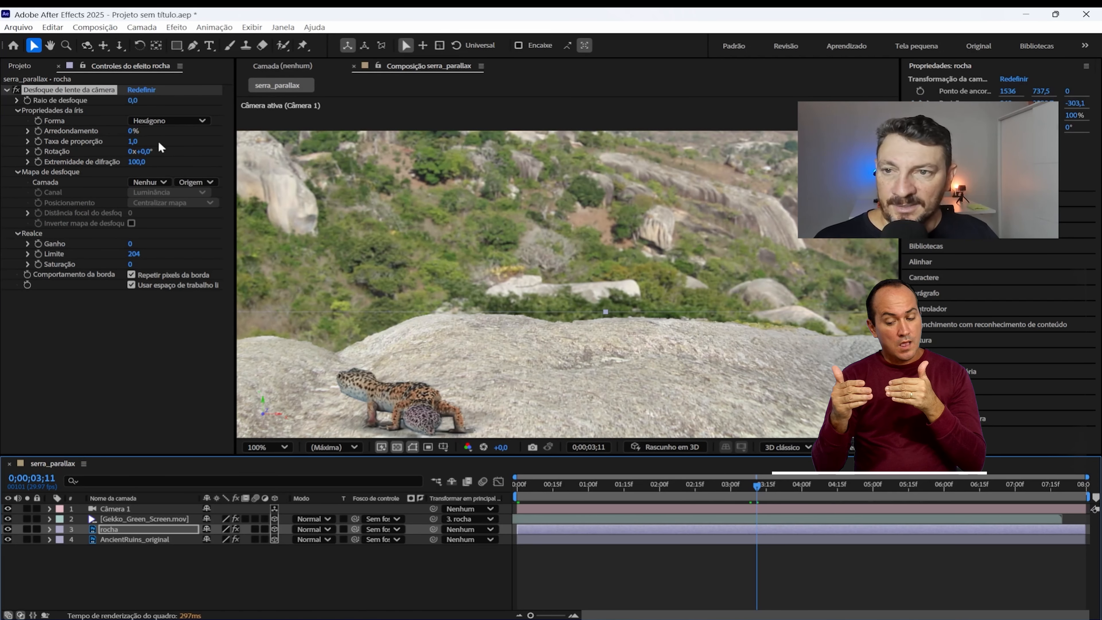
left_click(27, 100)
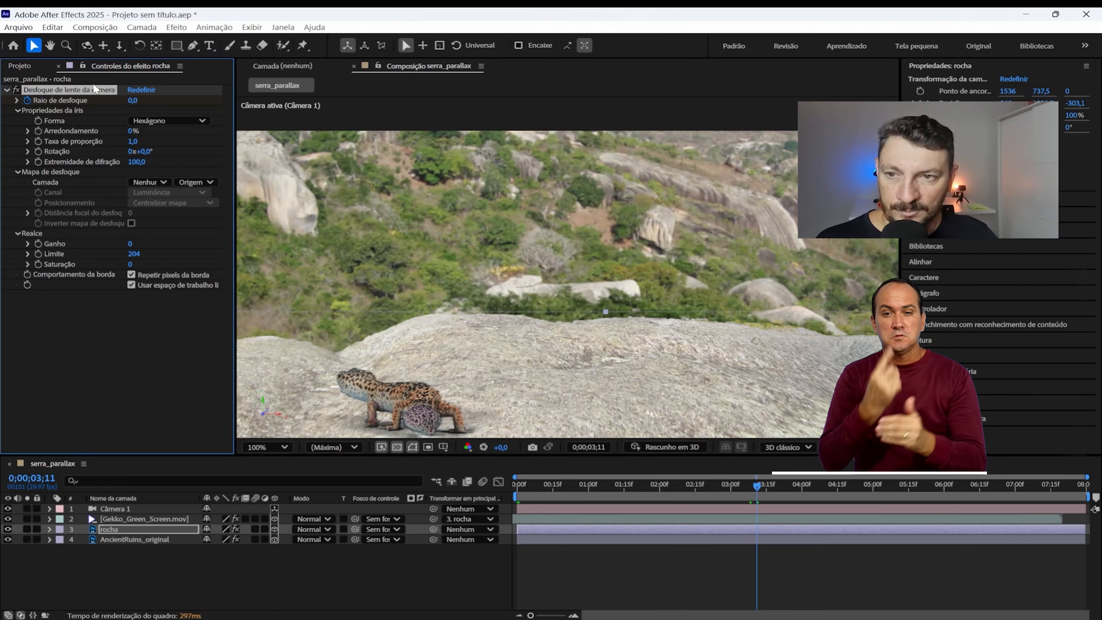
left_click_drag(765, 488, 880, 498)
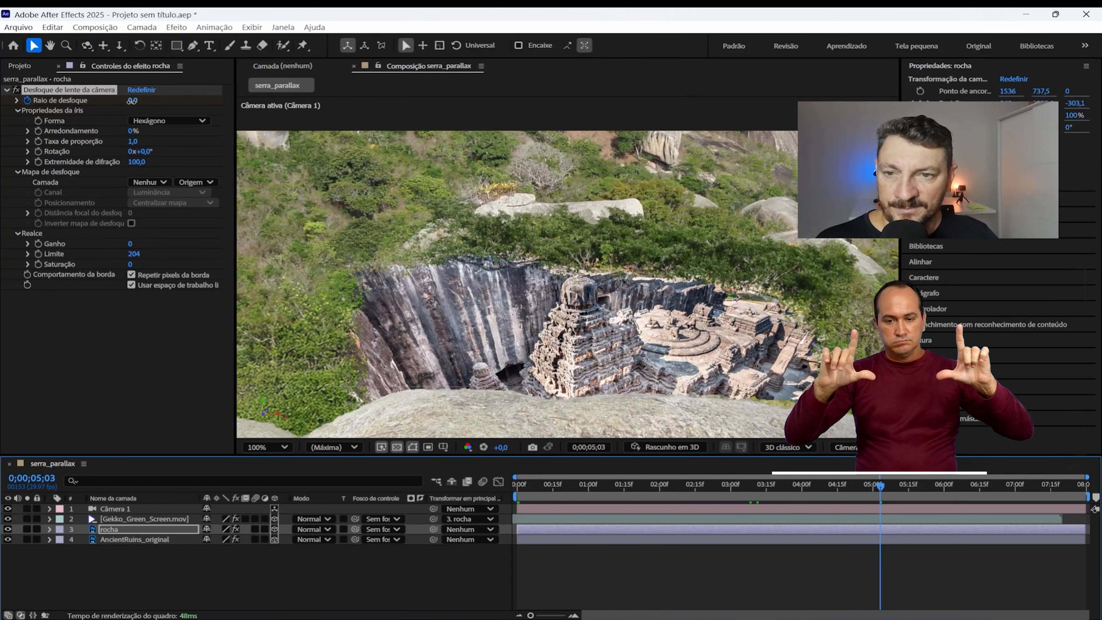
left_click_drag(133, 100, 160, 104)
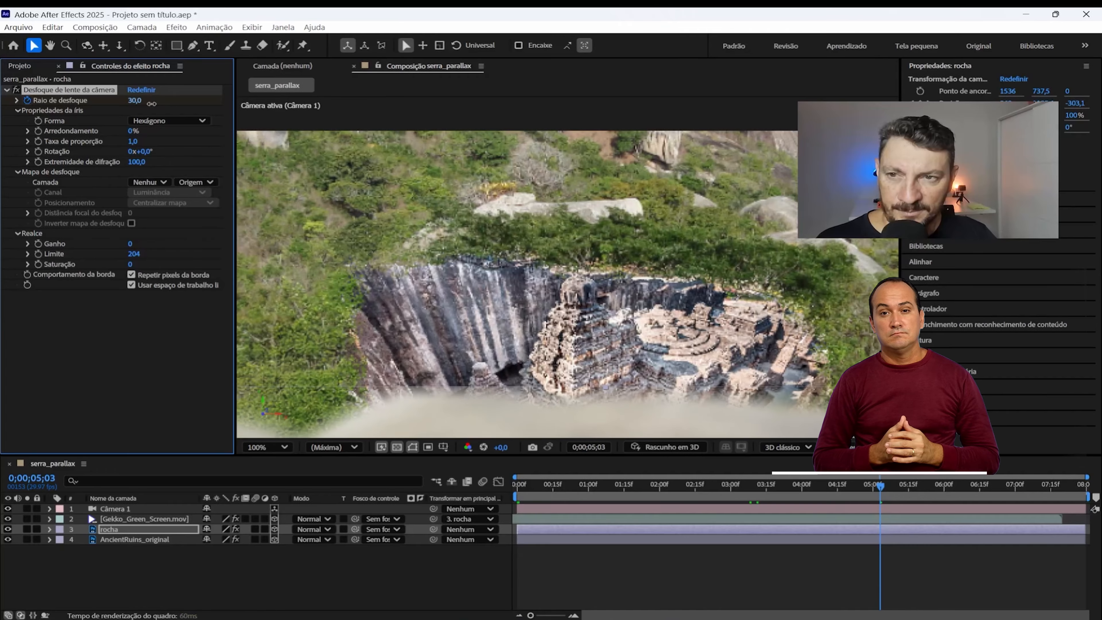
left_click_drag(160, 104, 137, 102)
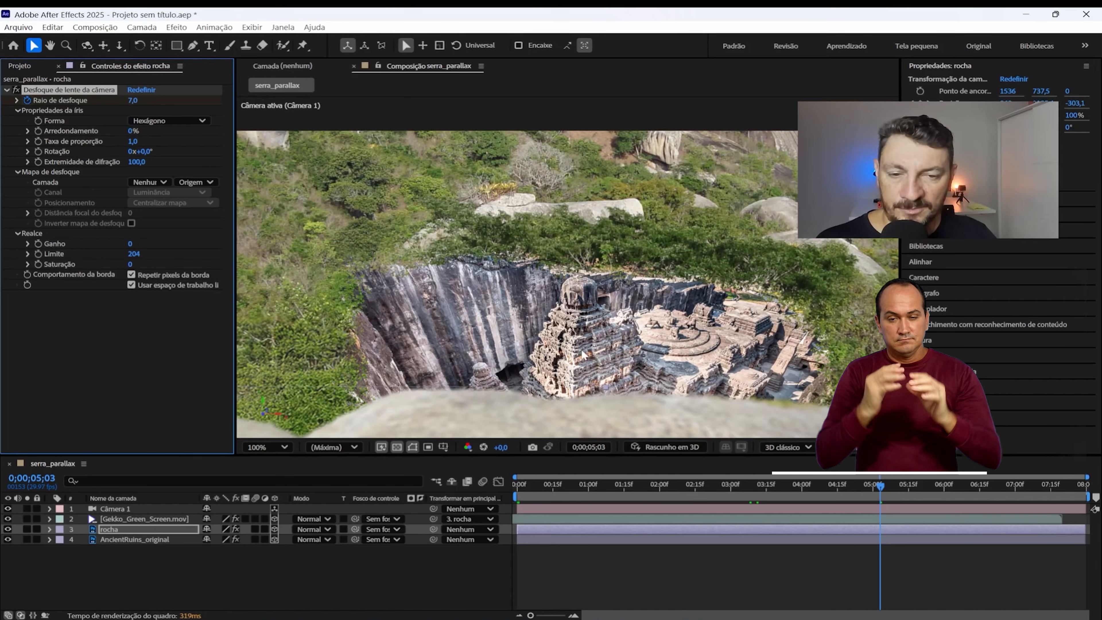
left_click_drag(877, 485, 512, 482)
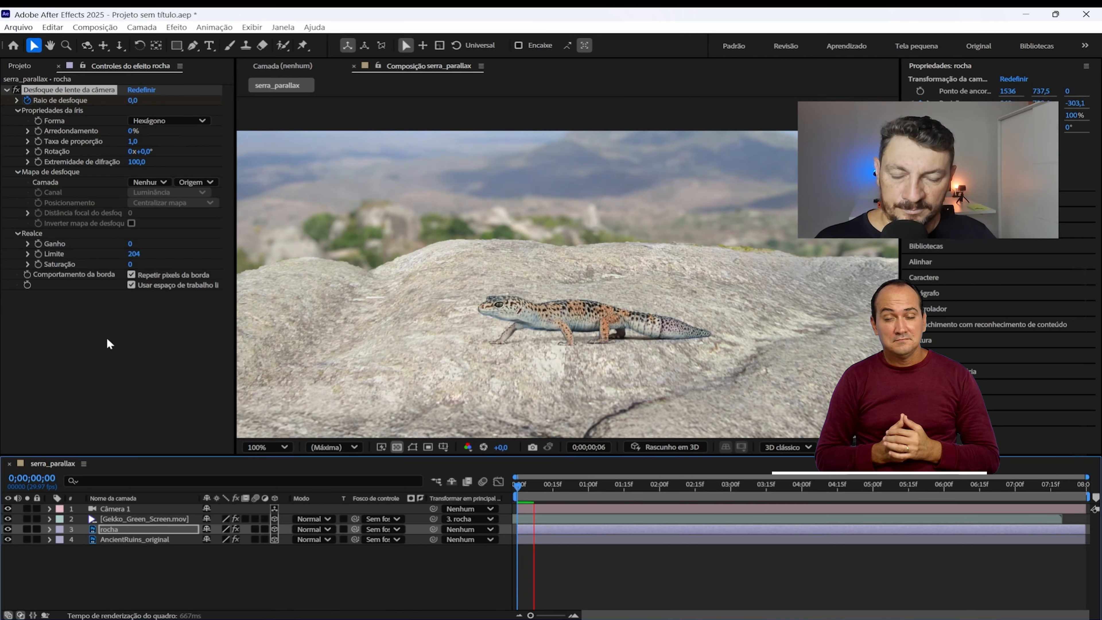
key("space")
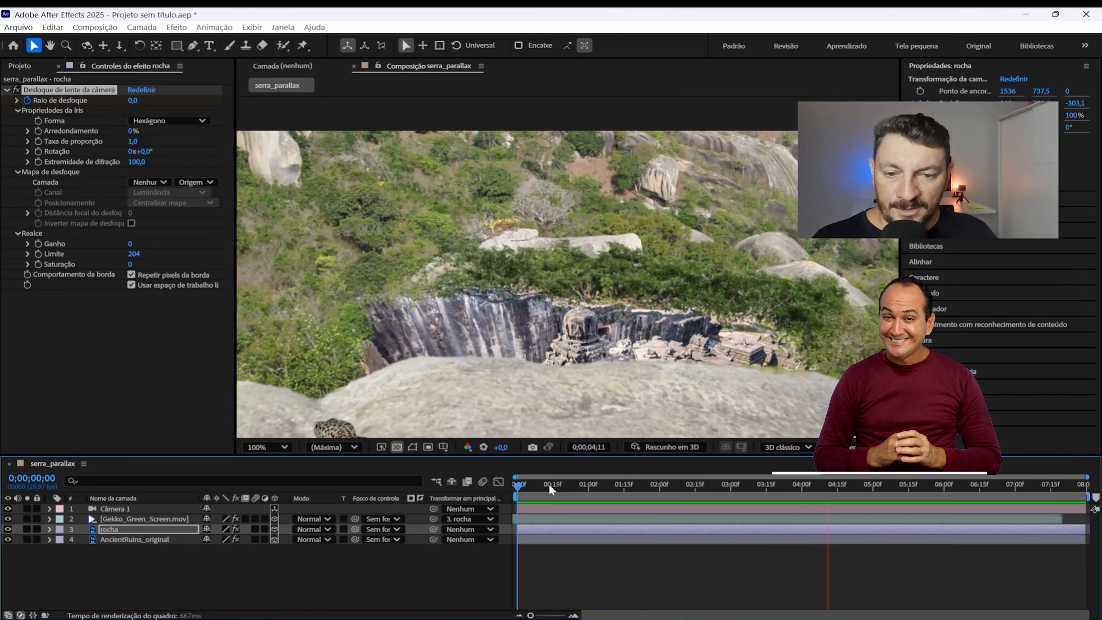
key("space")
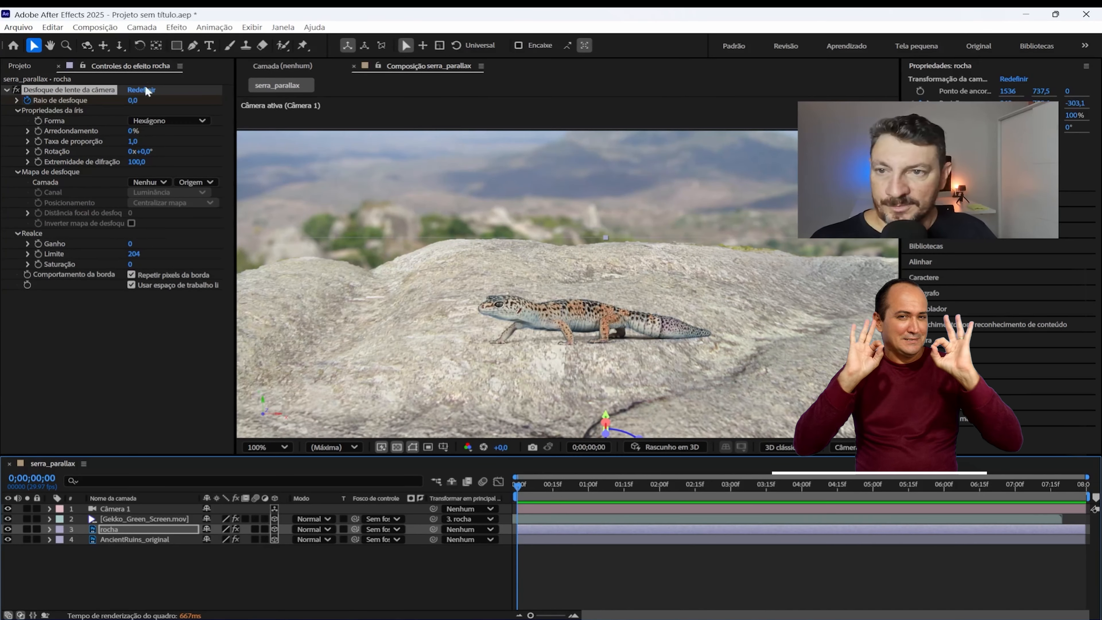
Step: Switch to the Parallax folder in File Explorer and play stock-footage-birds-green-screen.mov to examine the footage
left_click(19, 65)
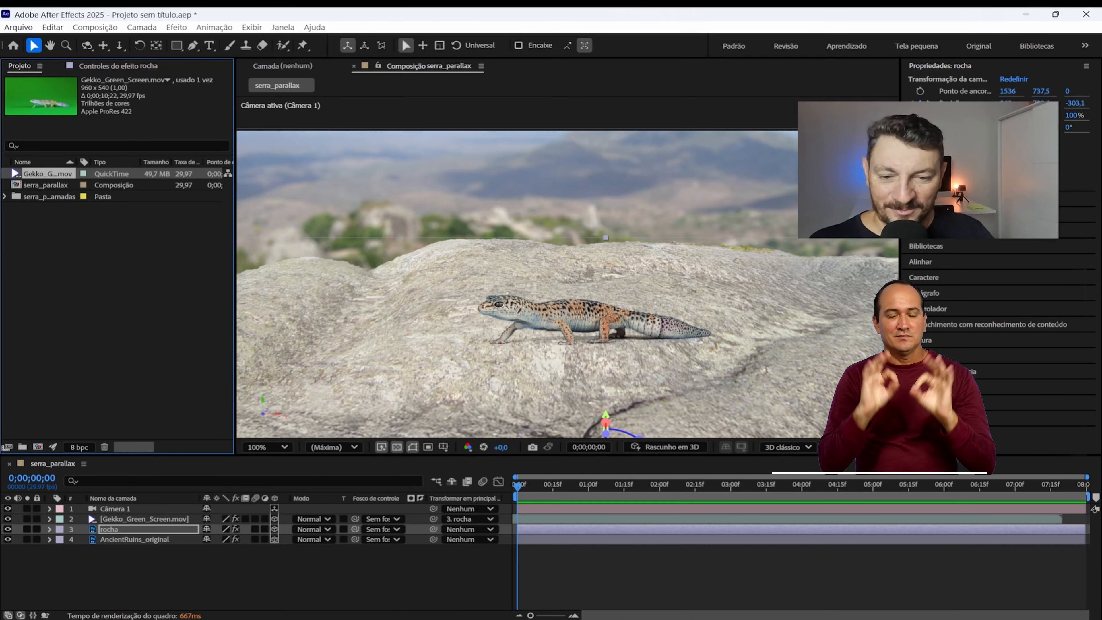
mouse_move(591, 615)
left_click(585, 586)
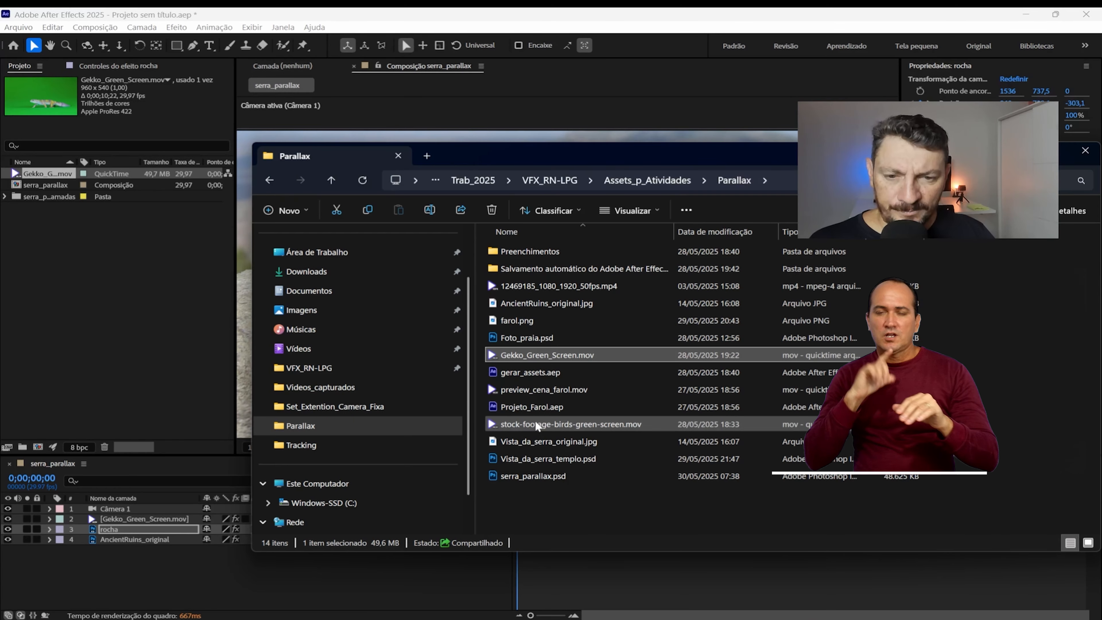
left_click(545, 427)
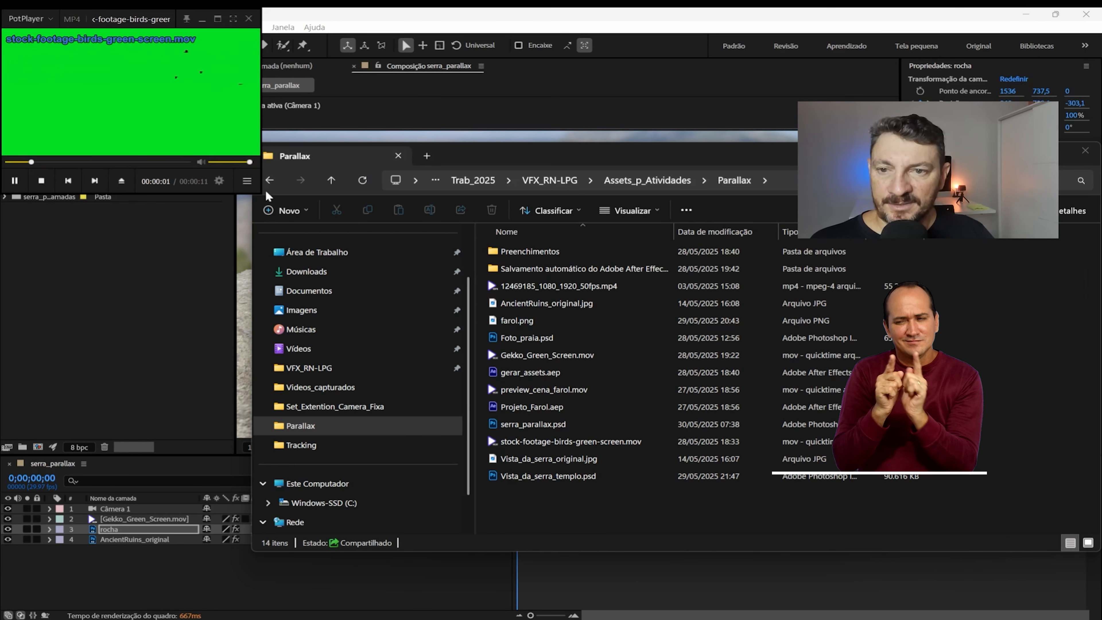
left_click_drag(259, 192, 632, 436)
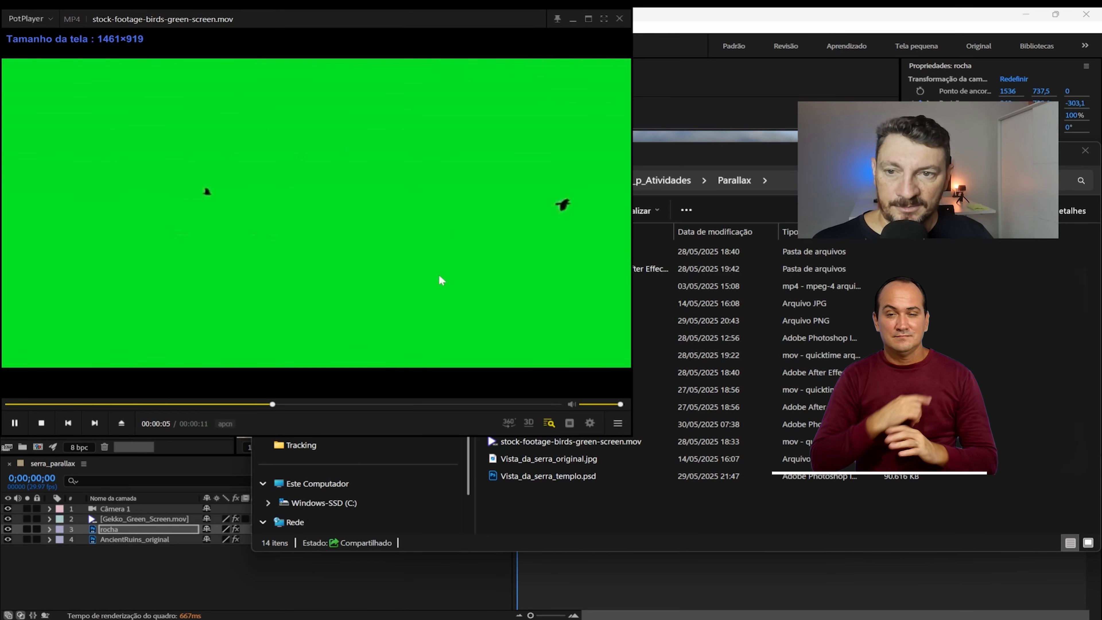
left_click(619, 18)
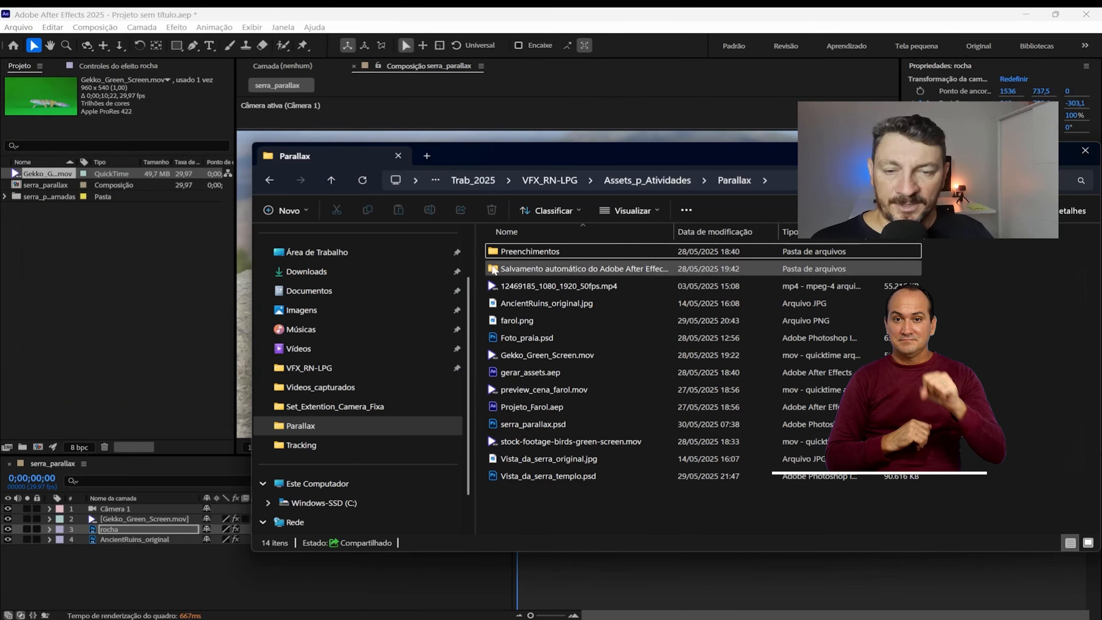
Step: Import stock-footage-birds-green-screen.mov and add it as a 3D layer between rocha and AncientRuins_original
left_click(538, 442)
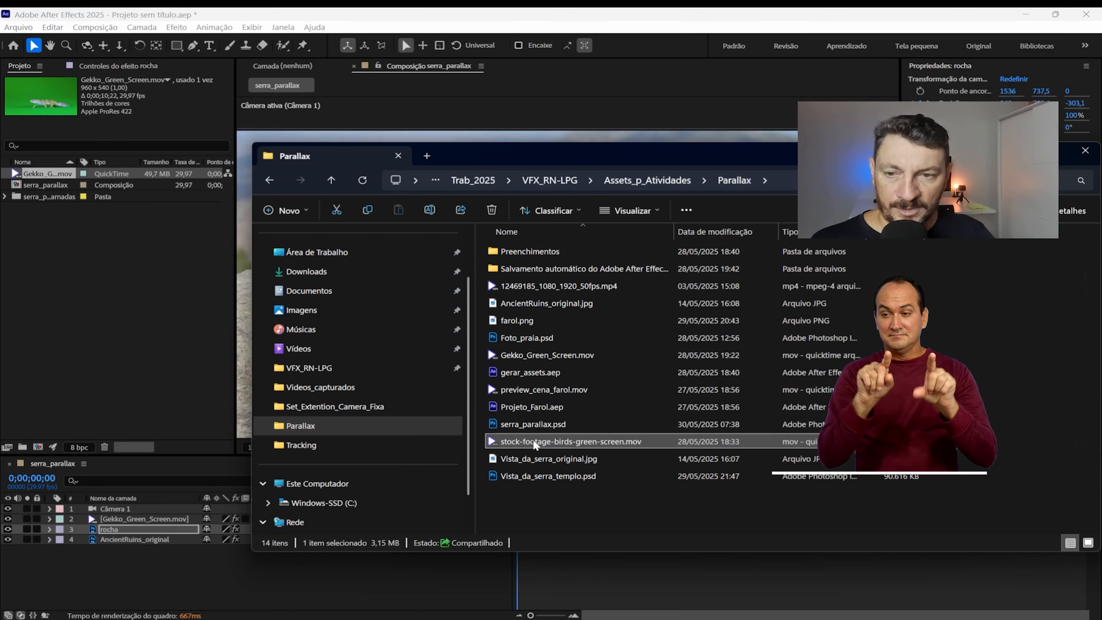
left_click_drag(538, 442, 86, 269)
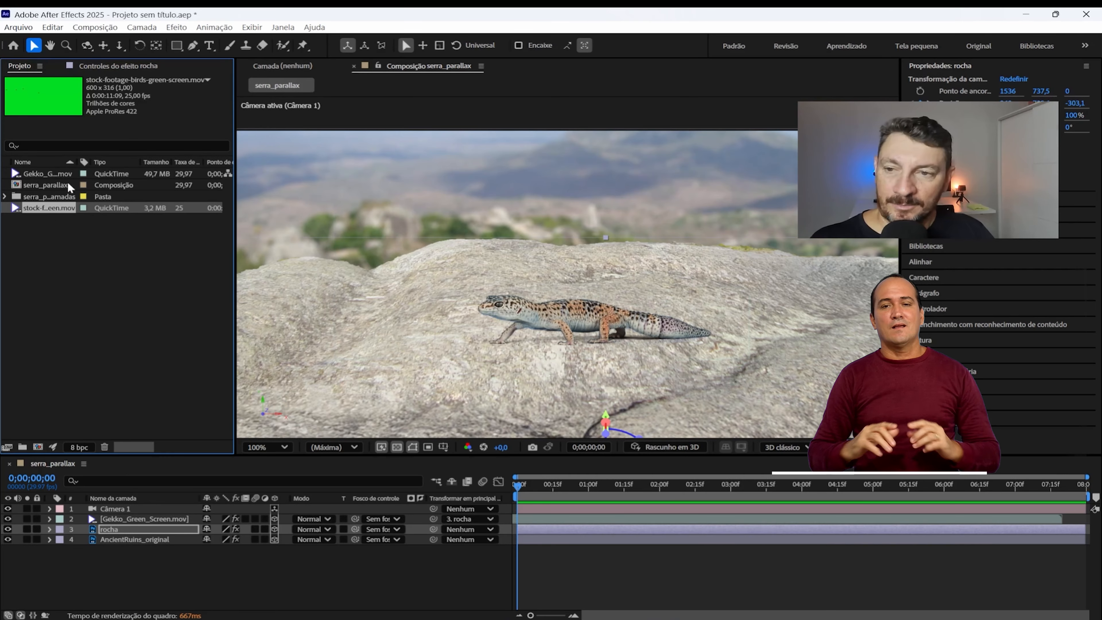
left_click_drag(44, 209, 153, 537)
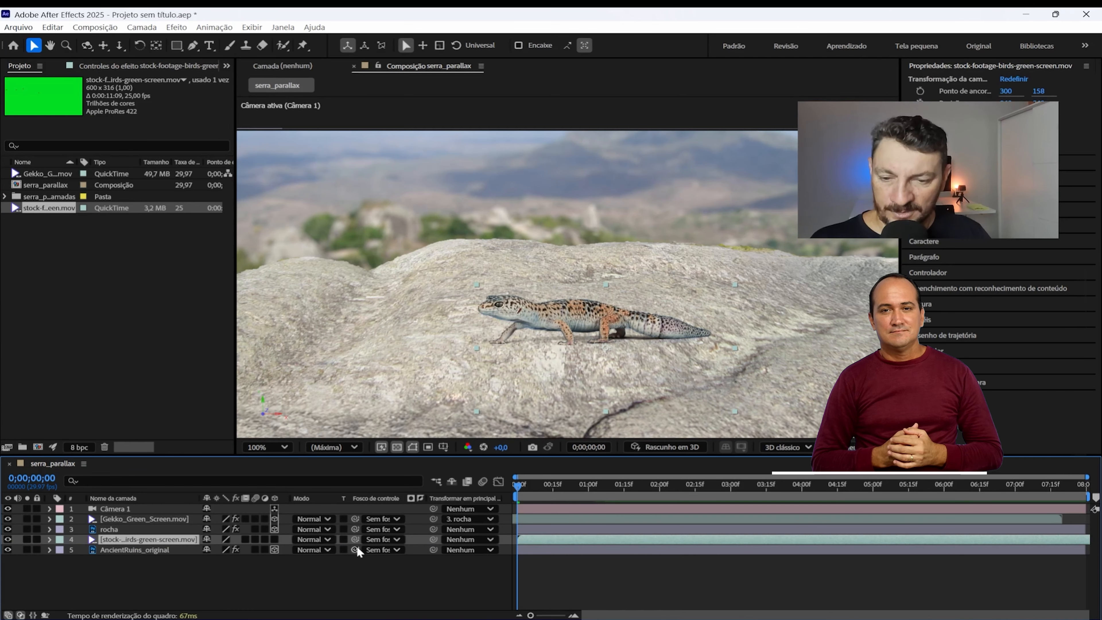
left_click(275, 539)
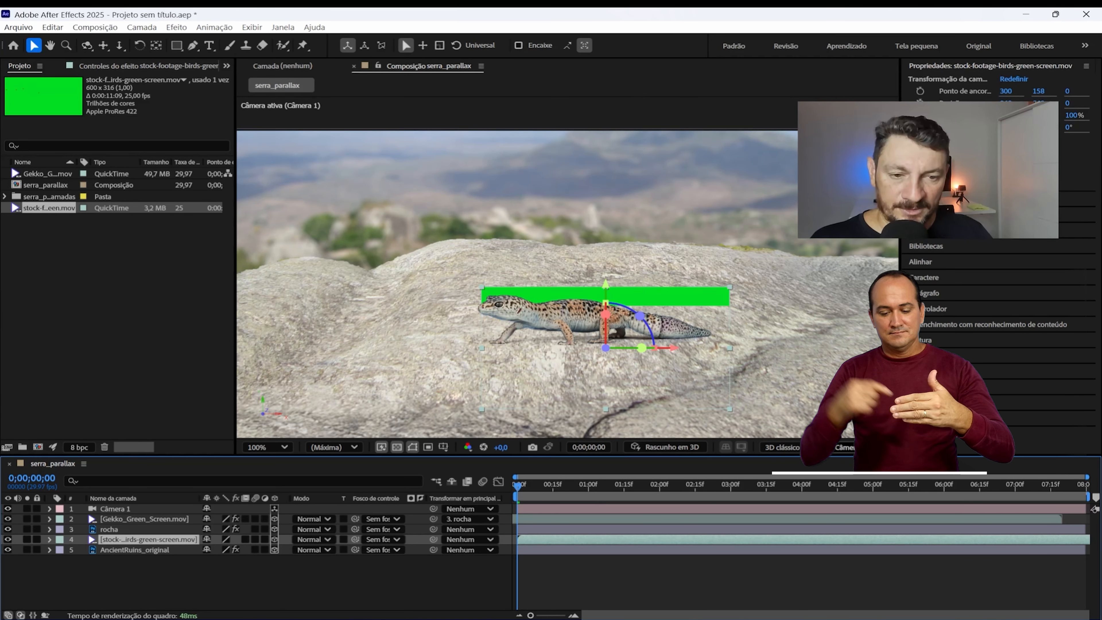
Step: In Exibição personalizada 1, scale the birds layer to about 646,5% and move it back along Z to about 318,1, behind the rock
left_click(861, 447)
left_click(856, 351)
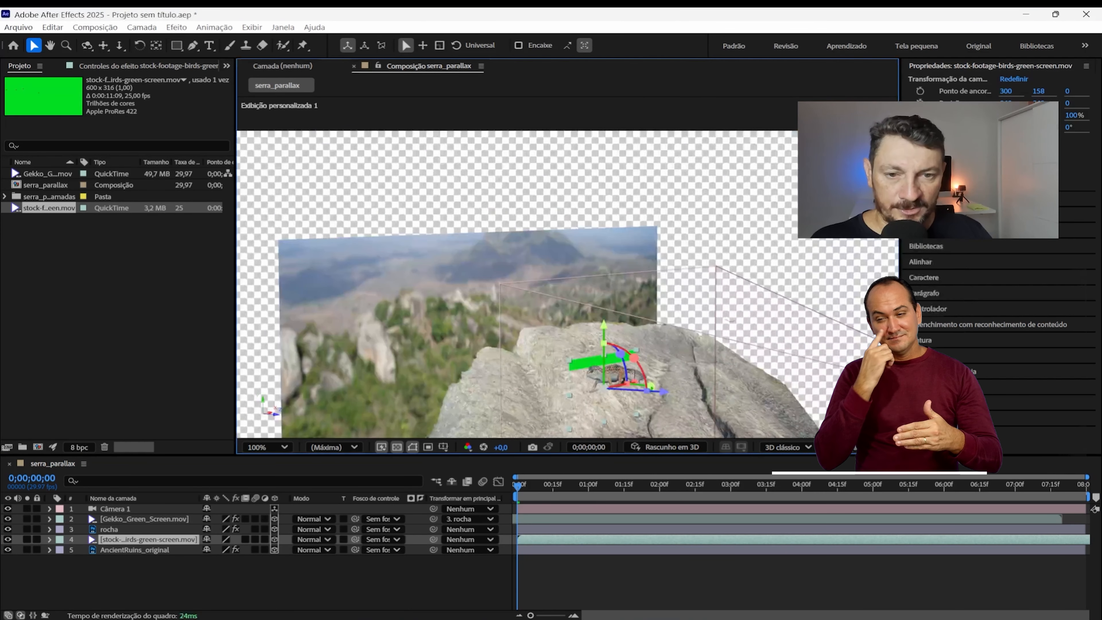
scroll(606, 350, "down", 2)
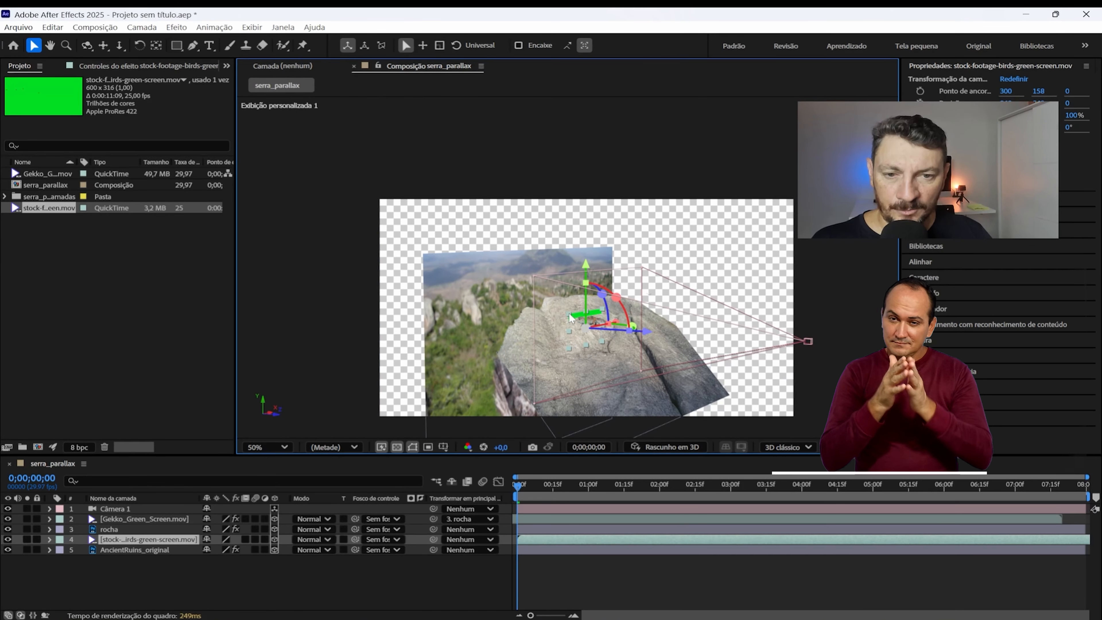
left_click_drag(569, 319, 449, 241)
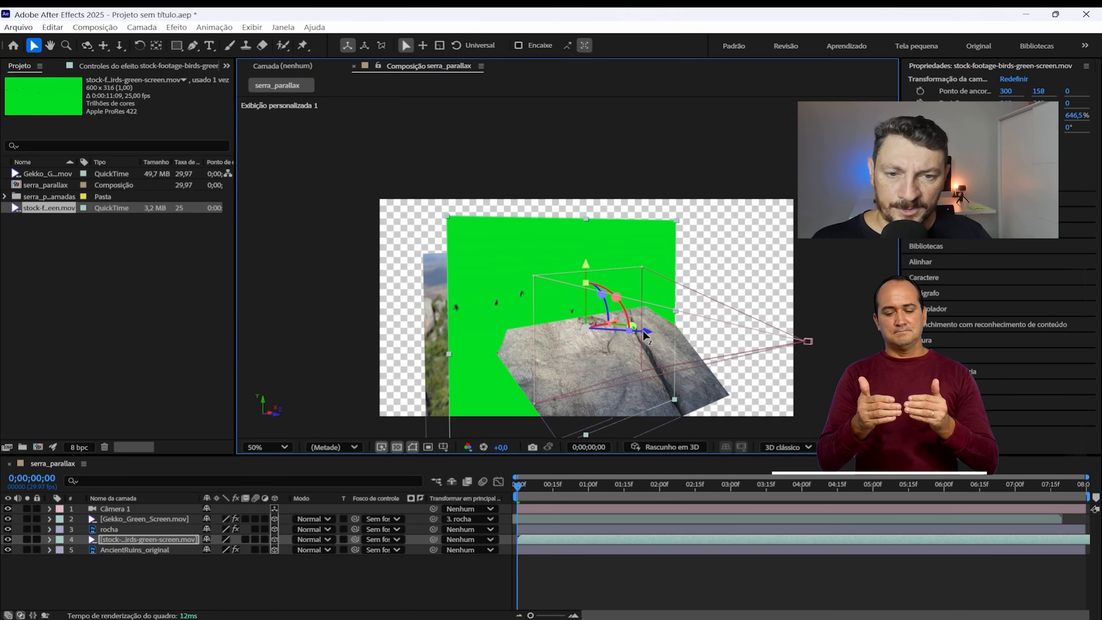
left_click_drag(635, 339, 588, 348)
left_click(87, 45)
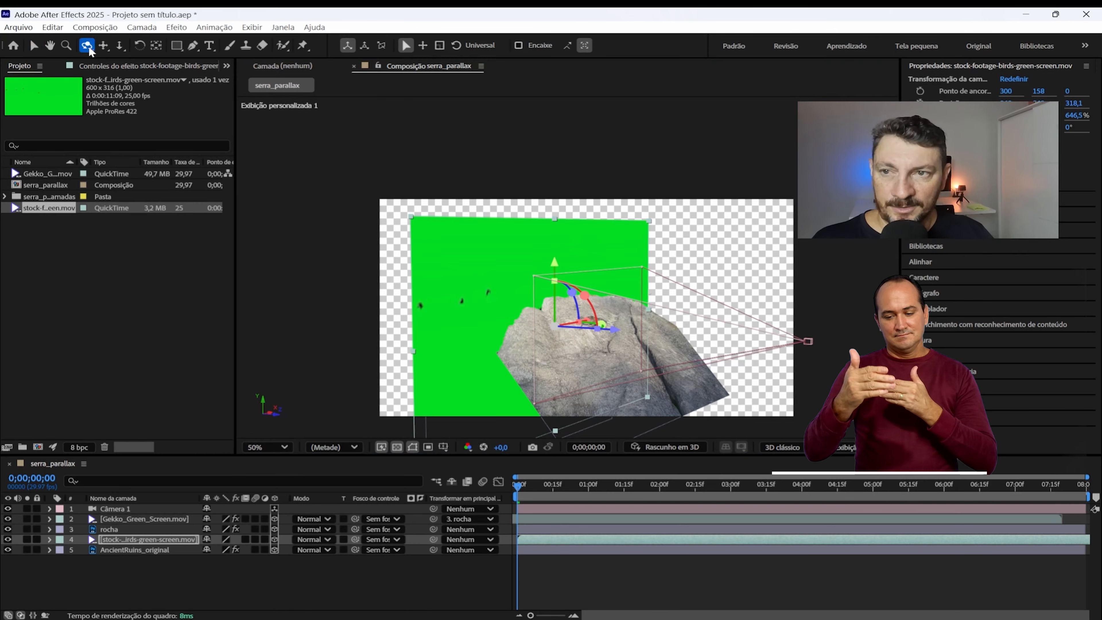
mouse_move(489, 291)
left_mouse_down()
mouse_move(544, 304)
mouse_move(500, 298)
left_mouse_up()
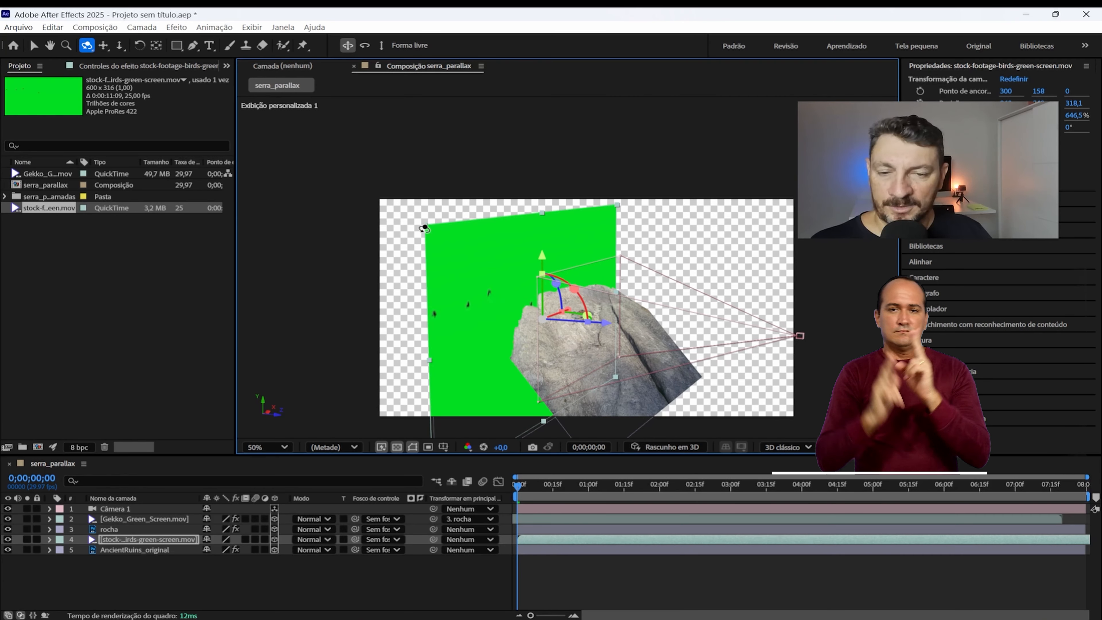
scroll(542, 273, "up", 1)
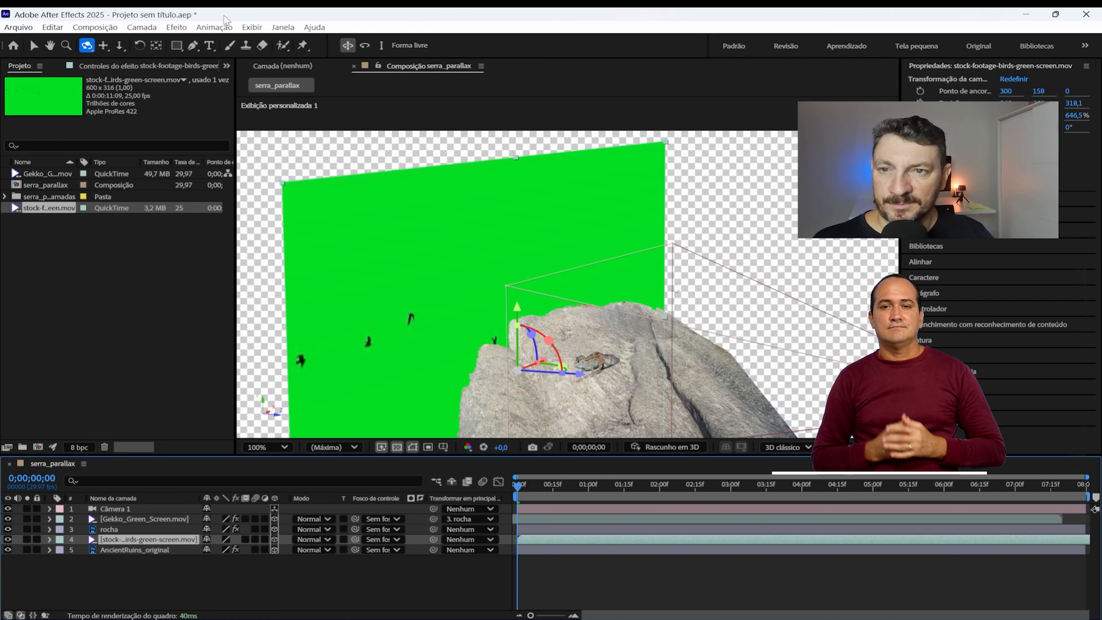
Step: Apply Keylight (1.2) to the birds layer and key out its green background using the footage's green as Screen Colour
left_click(176, 28)
mouse_move(269, 260)
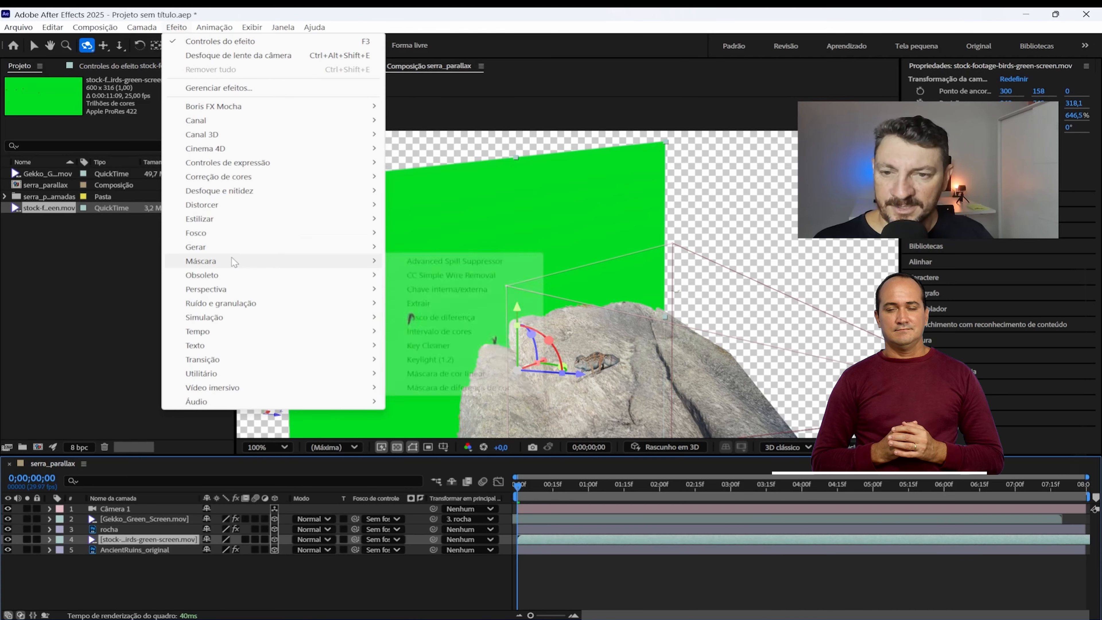
left_click(447, 360)
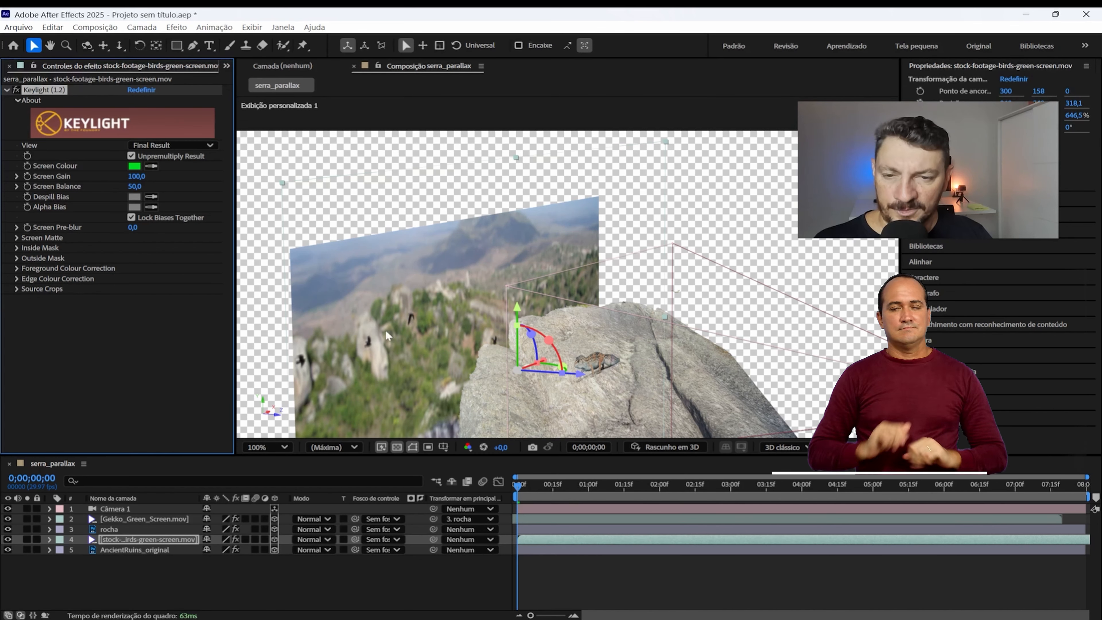
Step: Play back the composition in the custom 3D view to check how the keyed birds fly between the rock and the background
key("space")
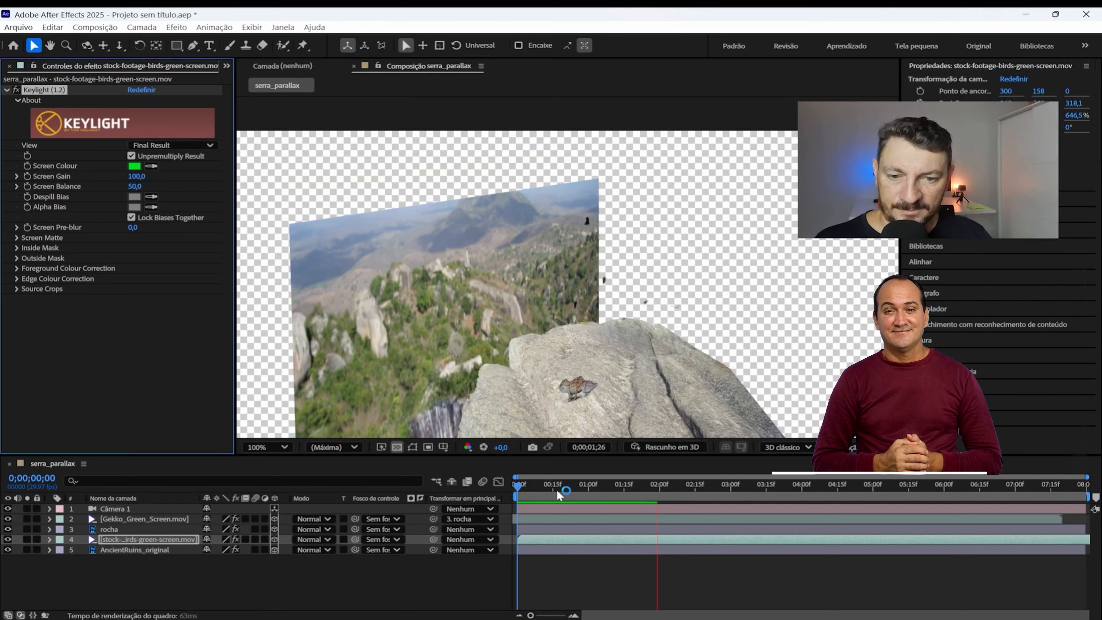
key("space")
key("space")
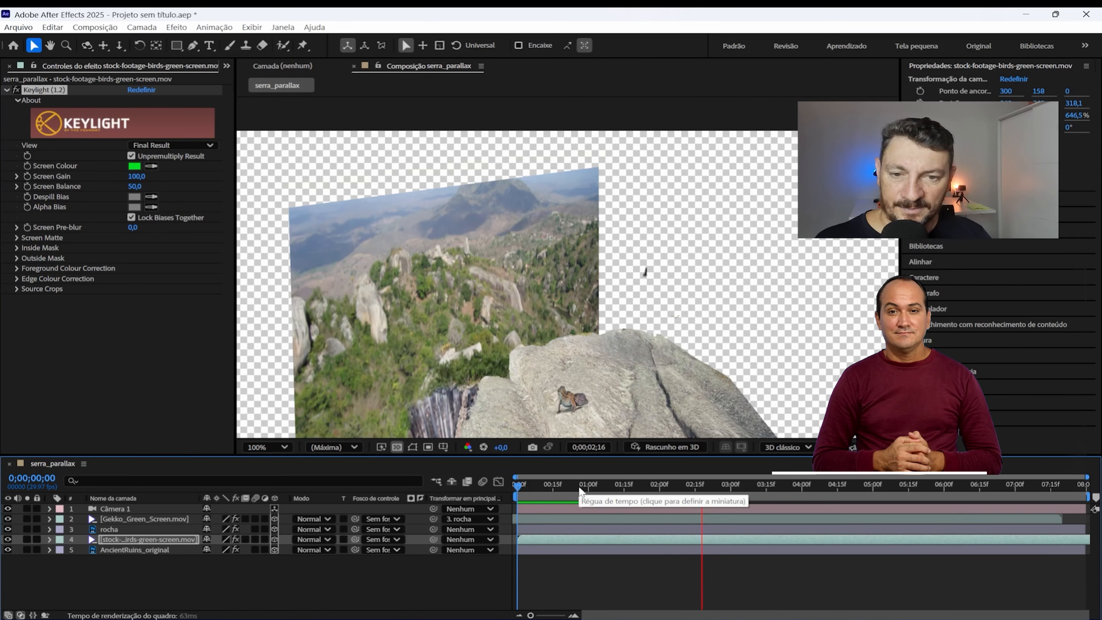
key("space")
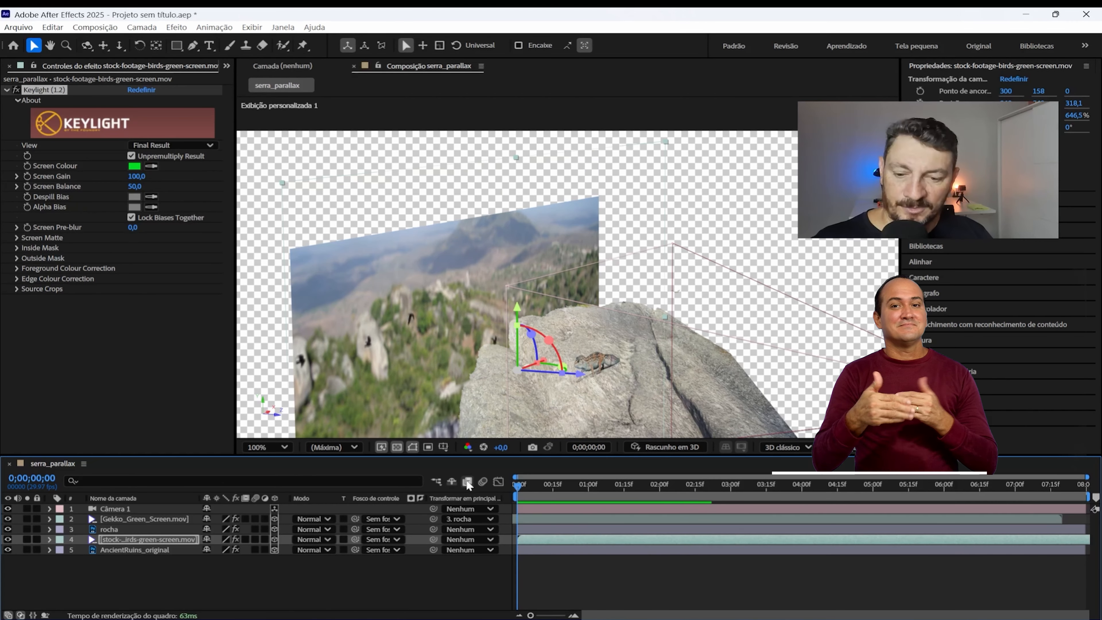
key("space")
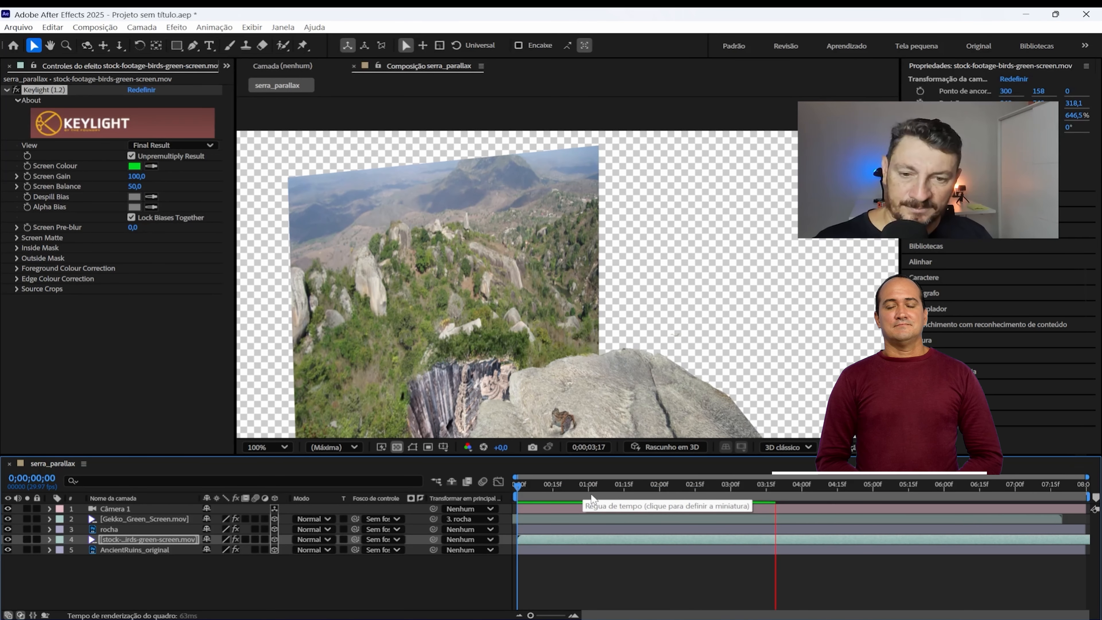
key("space")
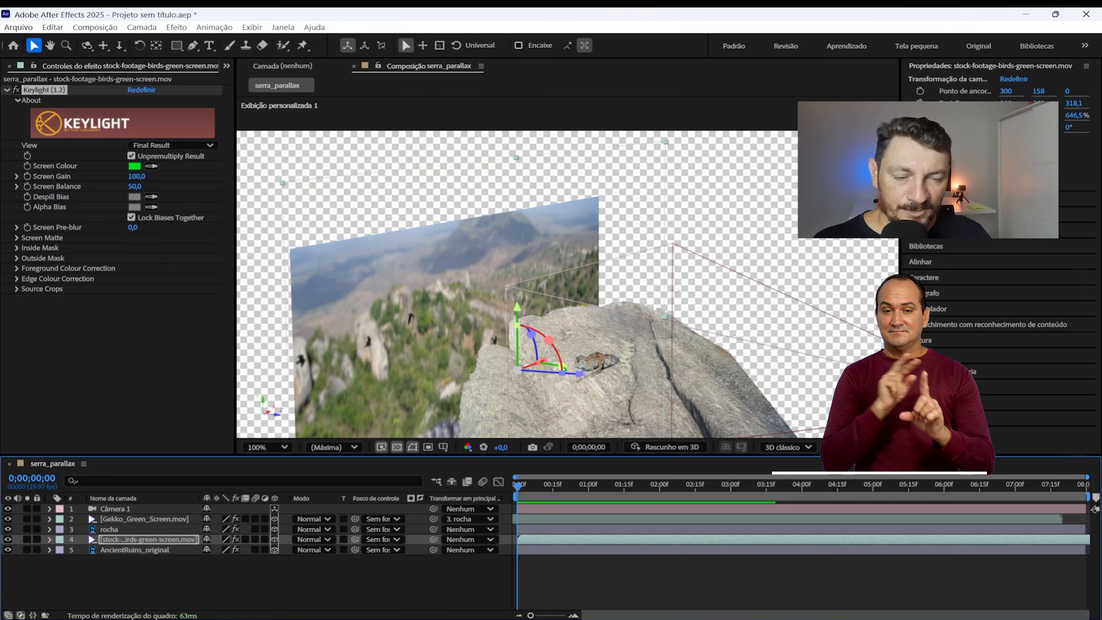
Step: Switch the view to Câmera ativa (Câmera 1), set the preview resolution to Máxima and play back the composition
left_click(865, 447)
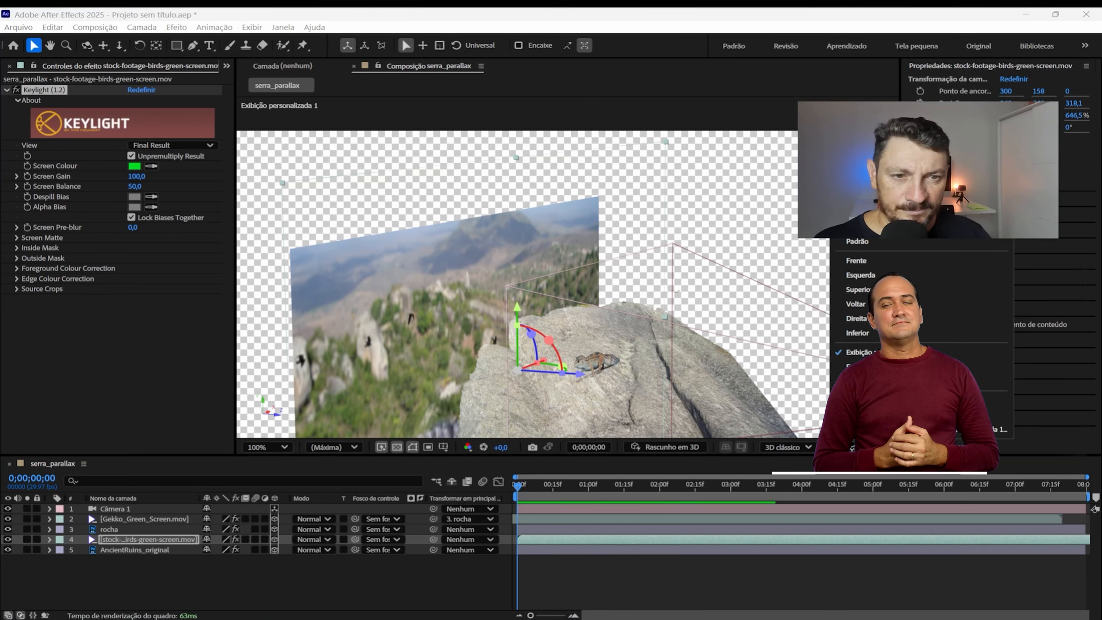
left_click(866, 213)
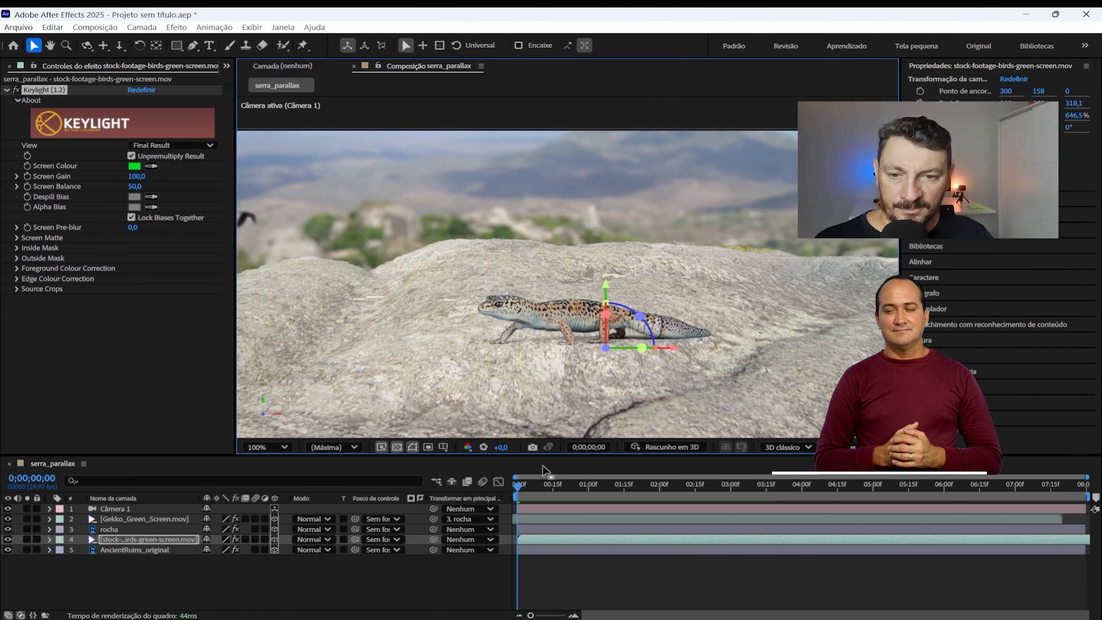
left_click(355, 446)
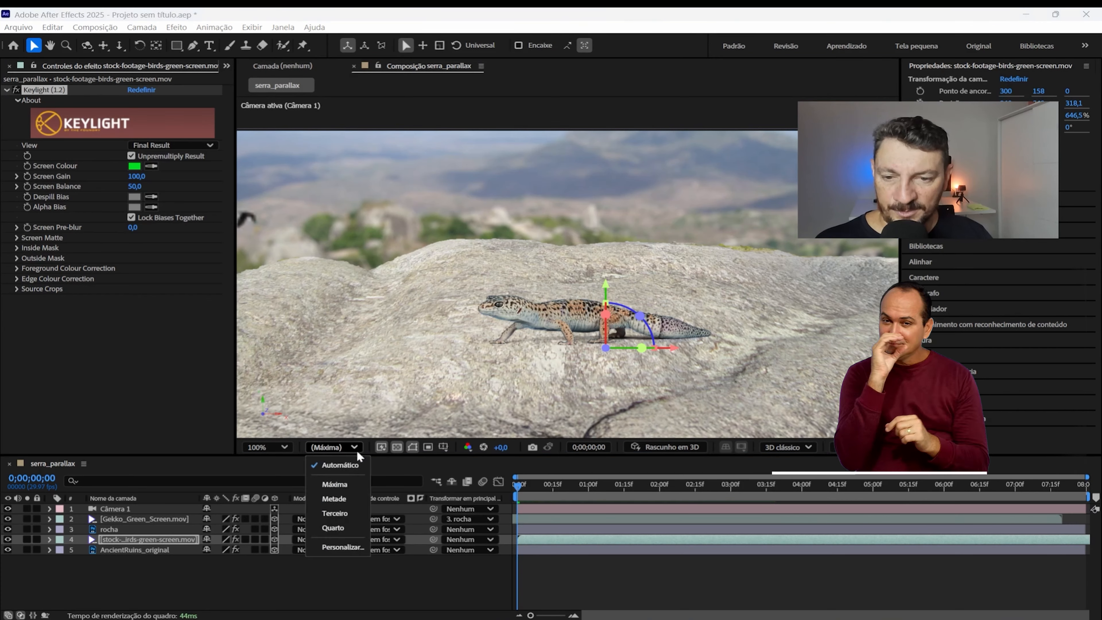
left_click(352, 486)
scroll(427, 331, "down", 1)
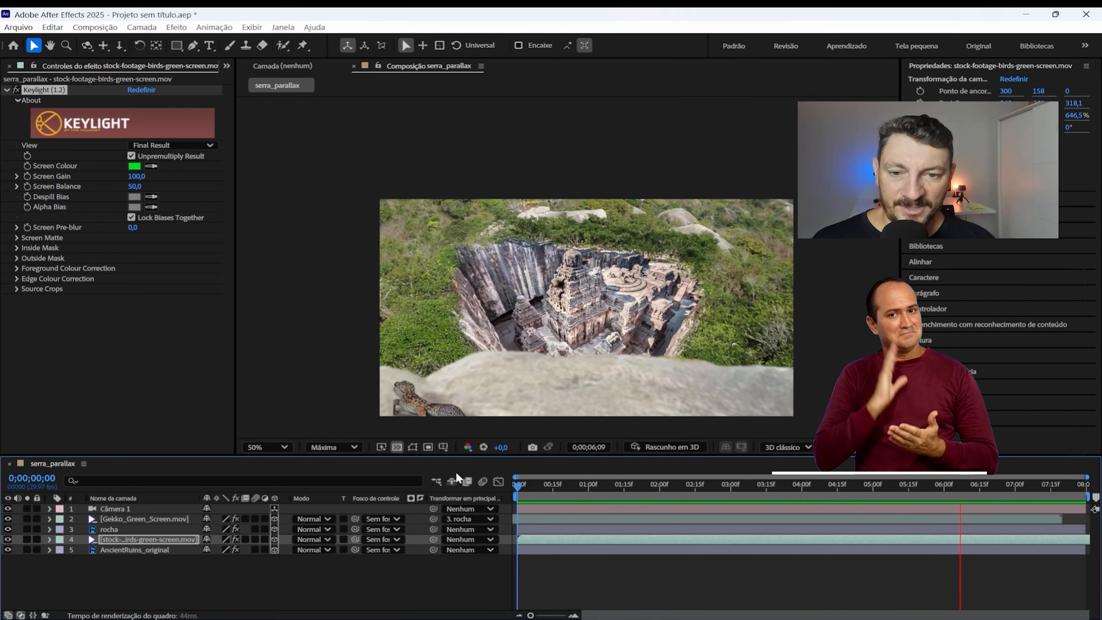
key("space")
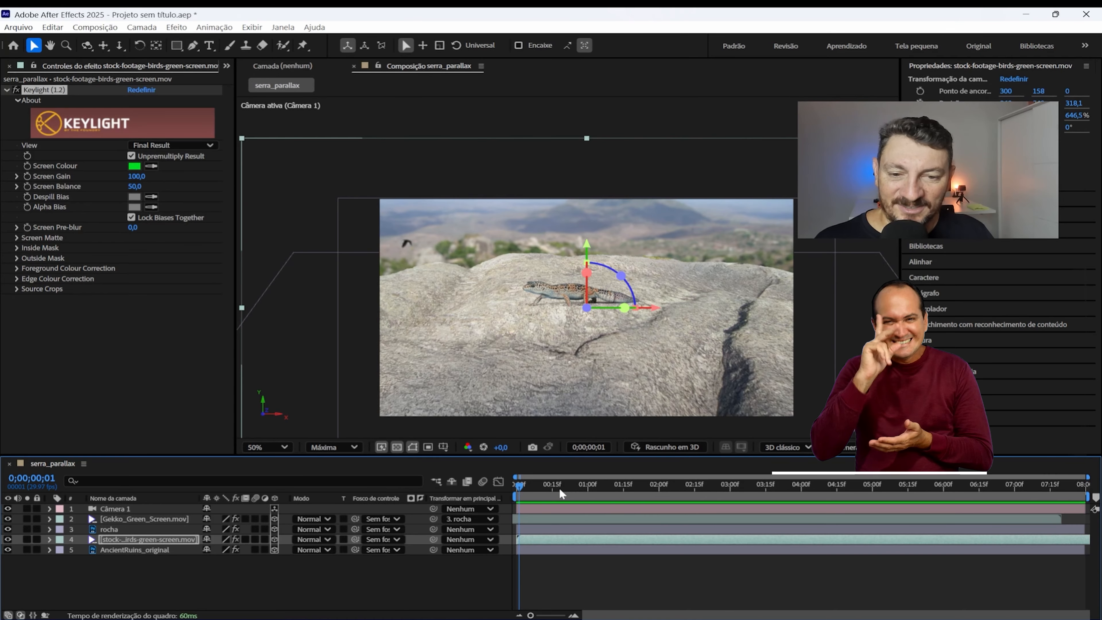
Step: At 0;00;06;10, move the Gekko_Green_Screen.mov layer slightly left along its X axis, and play back the composition from the start
left_click_drag(525, 488, 966, 486)
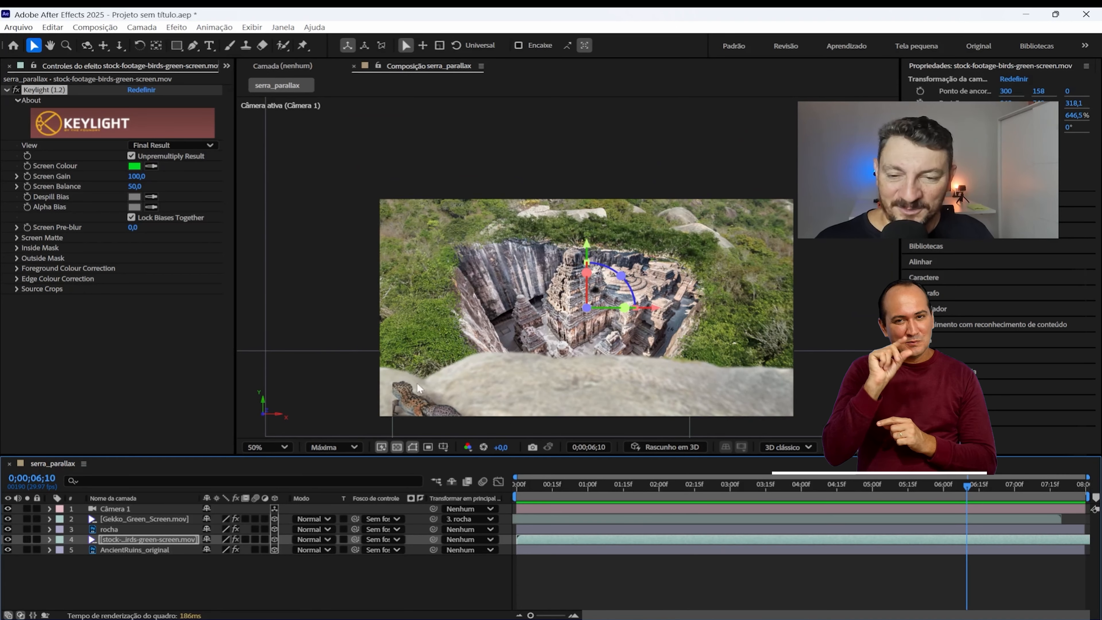
left_click(155, 518)
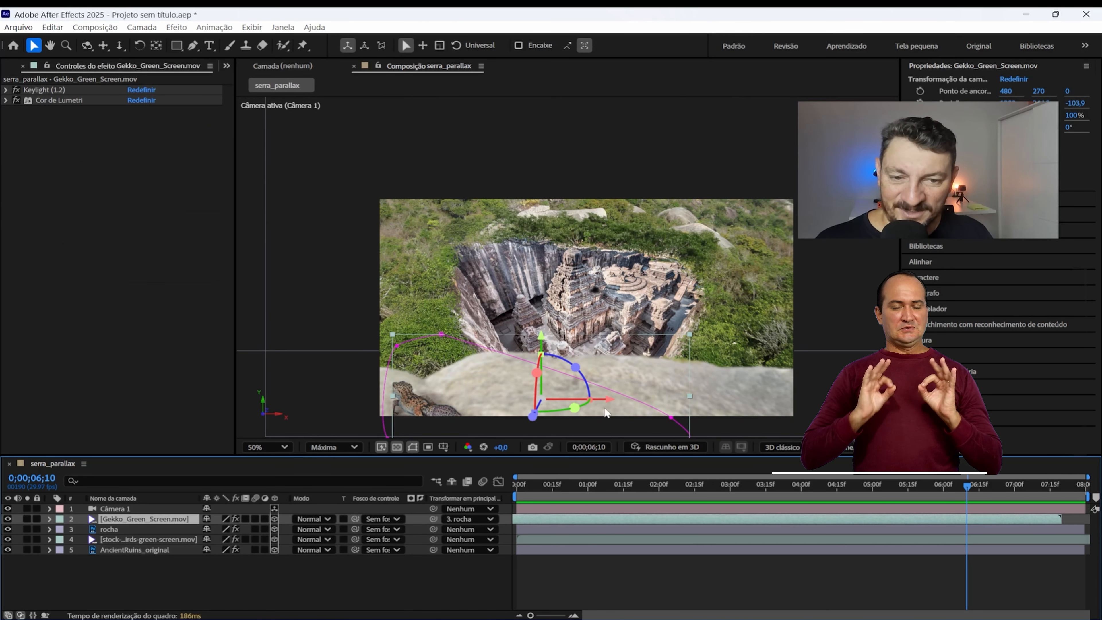
left_click_drag(606, 401, 591, 406)
left_click_drag(543, 487, 462, 476)
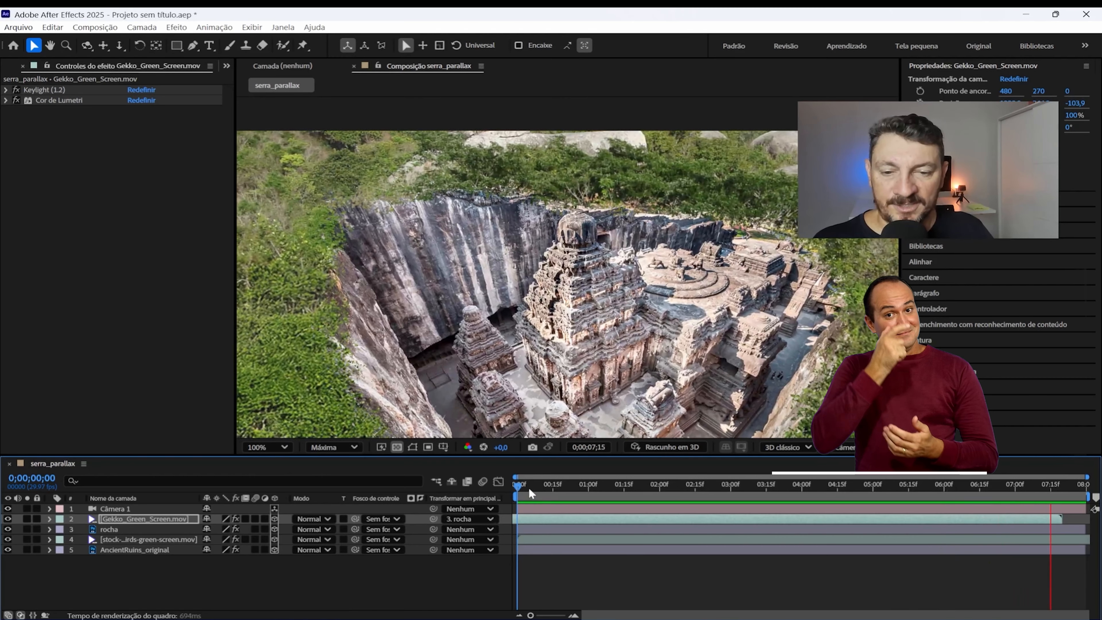
key("space")
Step: Select the Câmera 1 layer and lower the composition's preview resolution to Metade
left_click(327, 582)
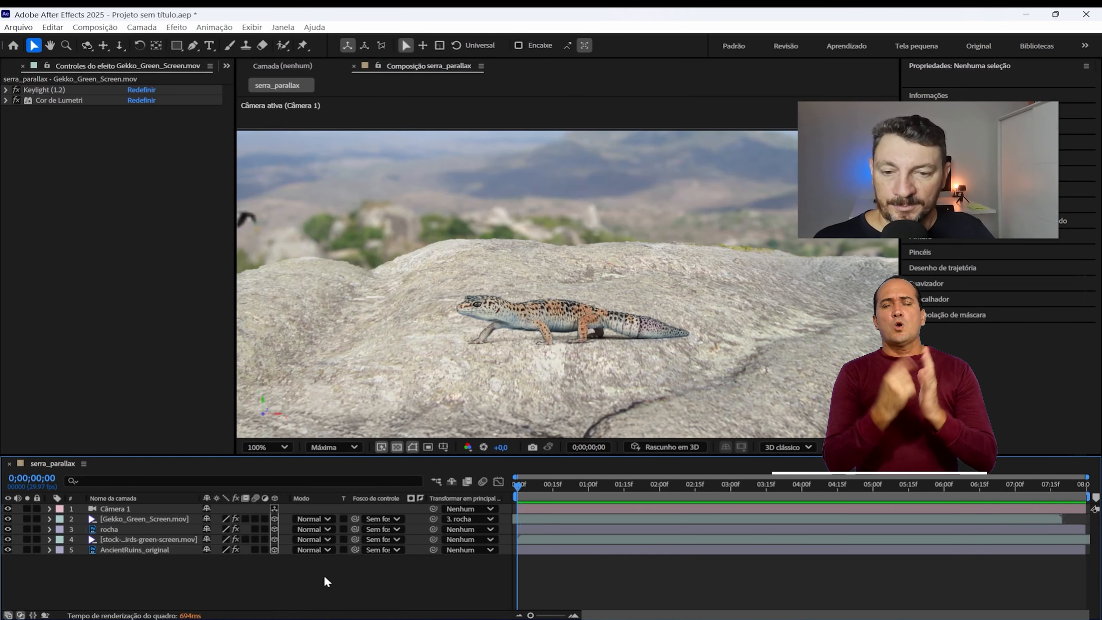
scroll(538, 317, "down", 2)
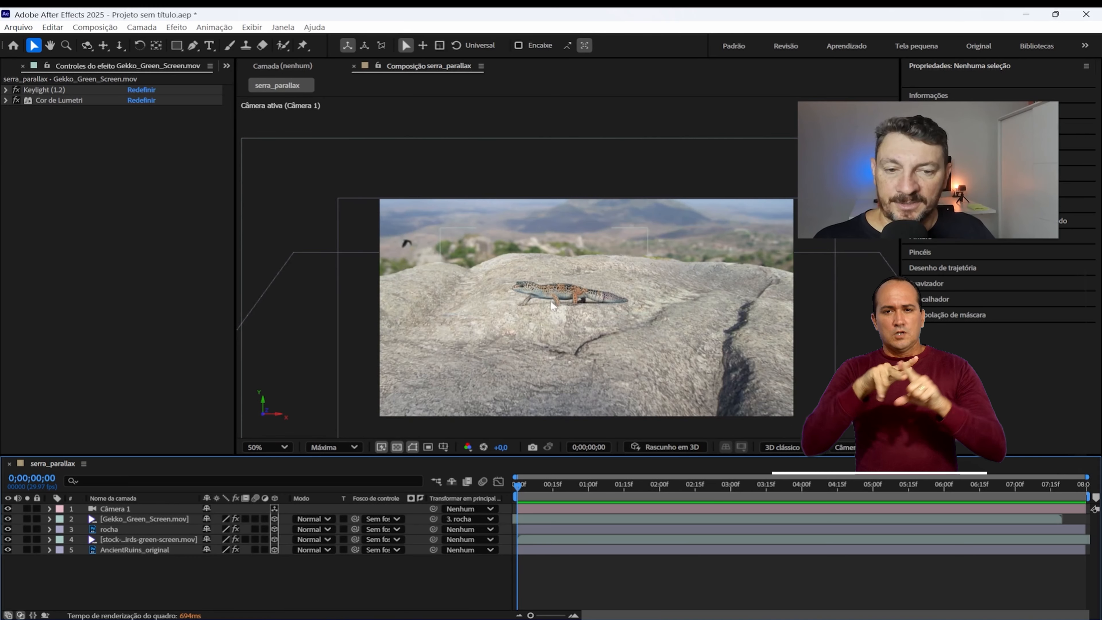
left_click_drag(466, 279, 455, 257)
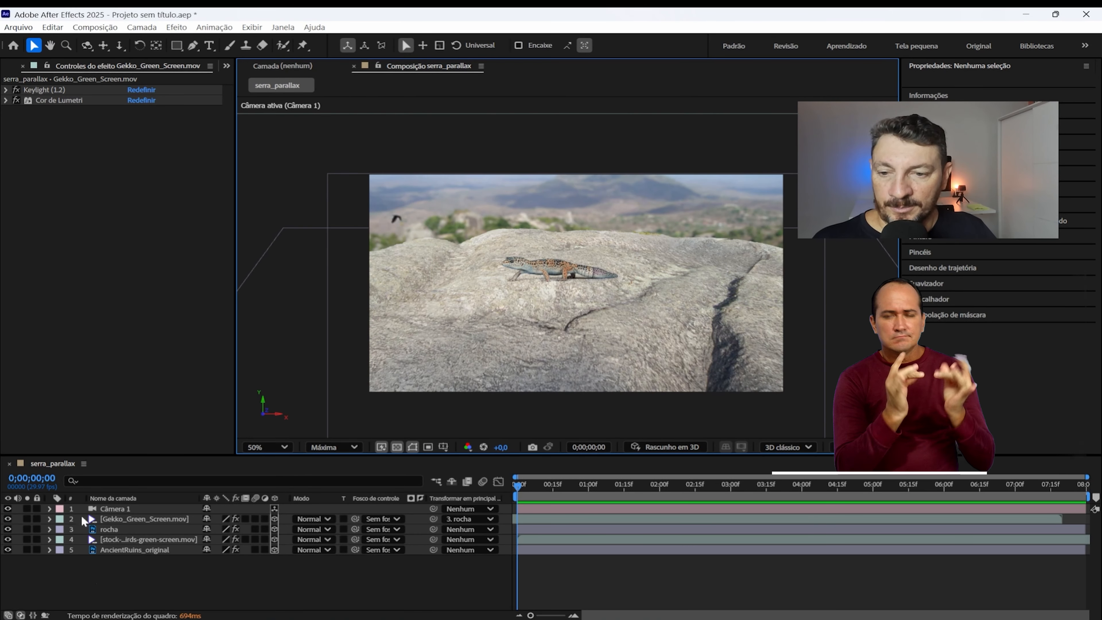
left_click(156, 509)
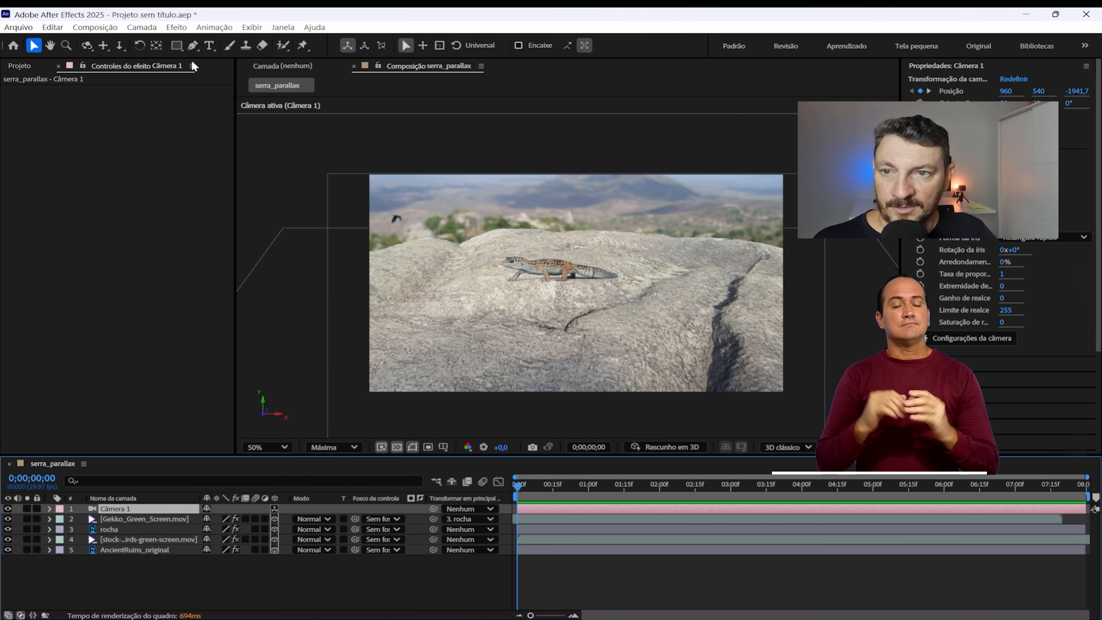
left_click(352, 447)
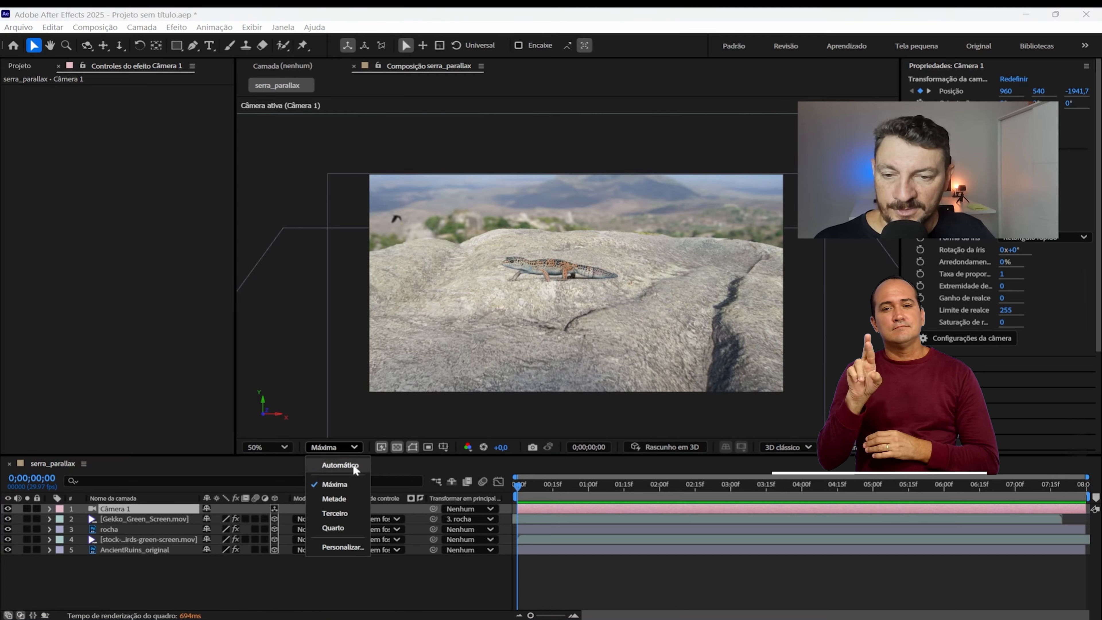
left_click(356, 500)
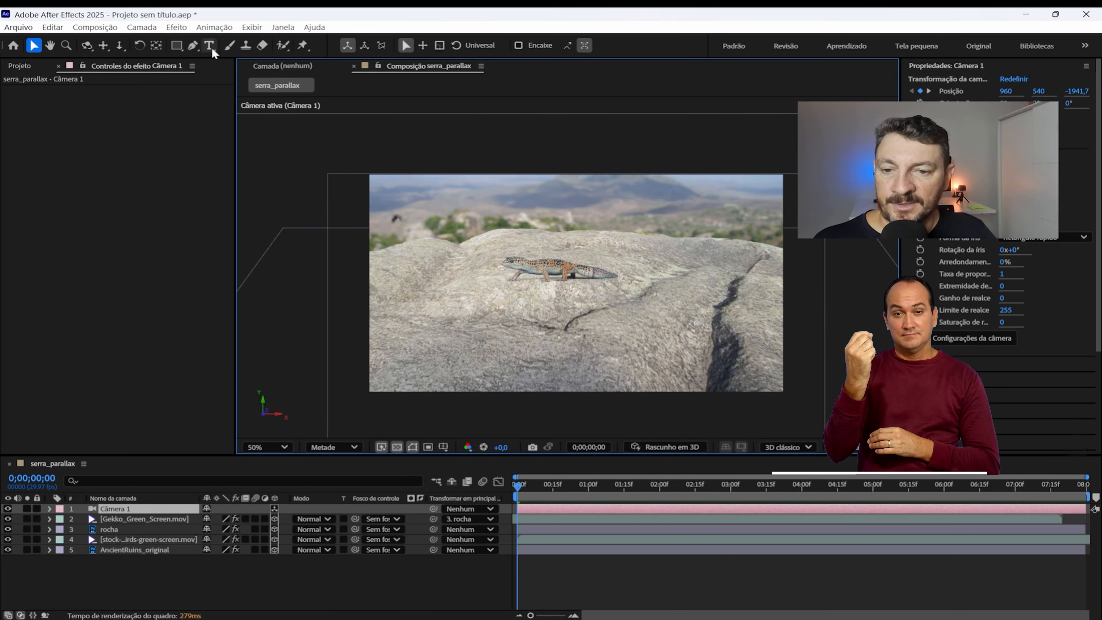
Step: Add an adjustment layer above Câmera 1 and apply the Cor de Lumetri effect to it
left_click(142, 27)
mouse_move(174, 41)
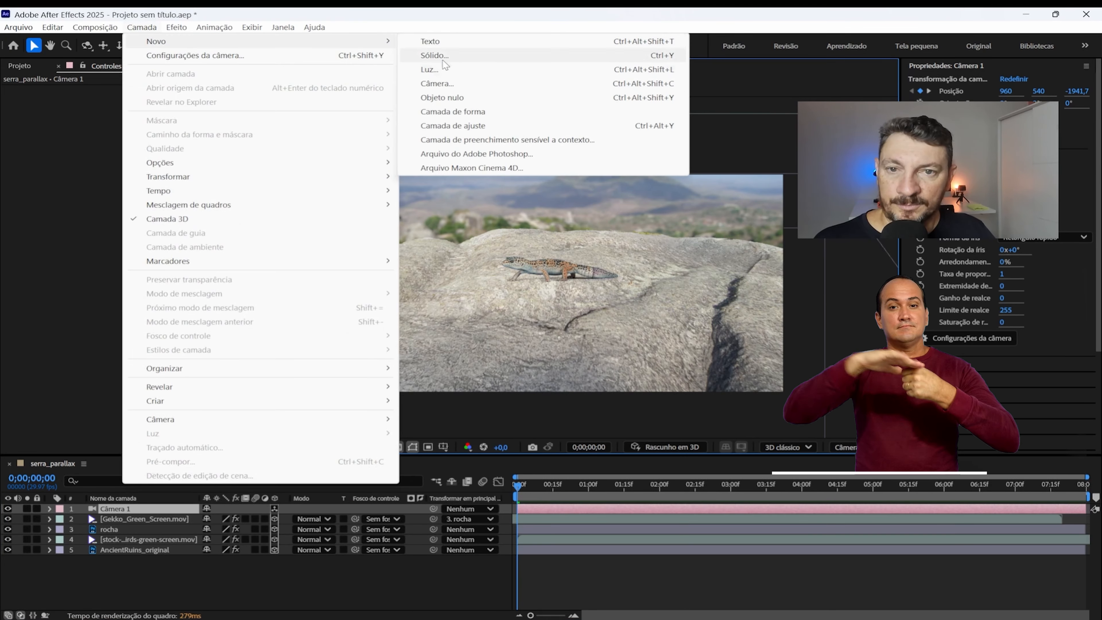
left_click(451, 126)
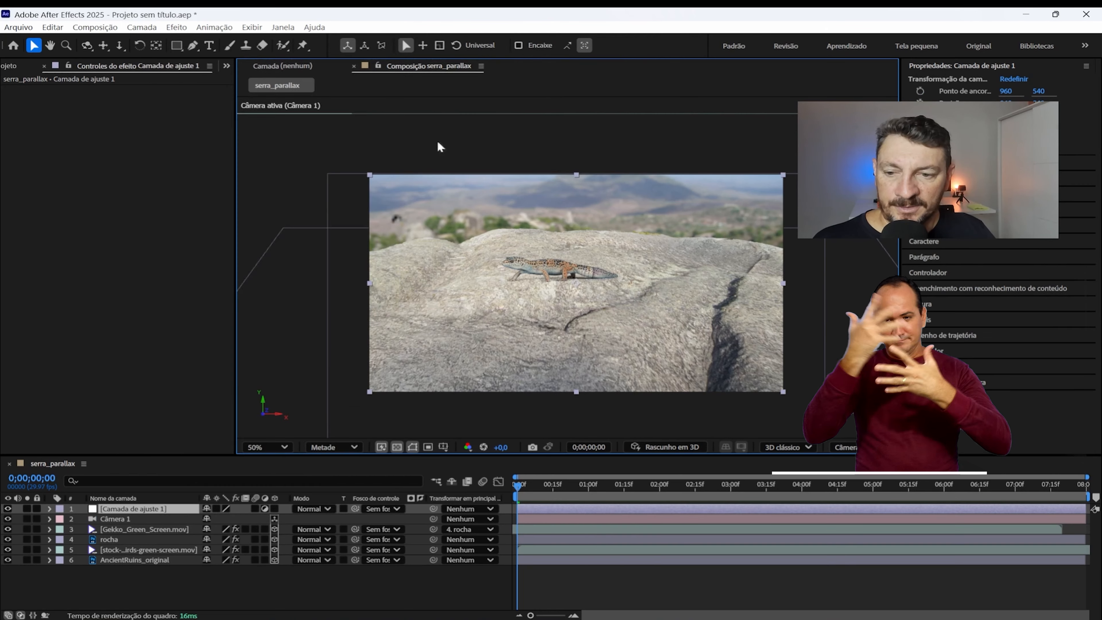
left_click(182, 28)
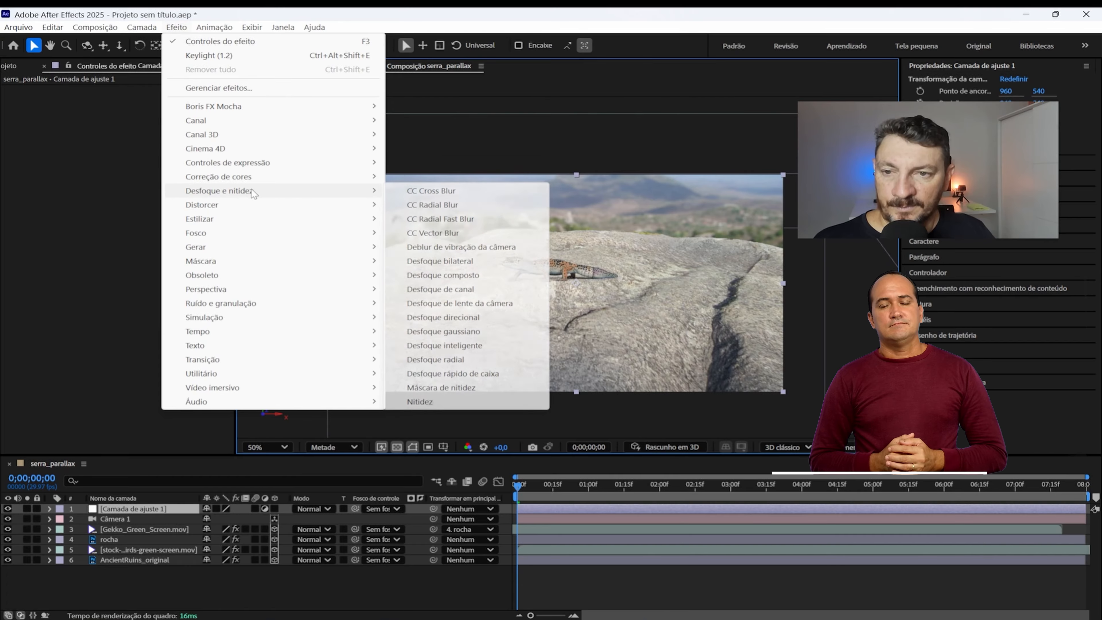
mouse_move(258, 177)
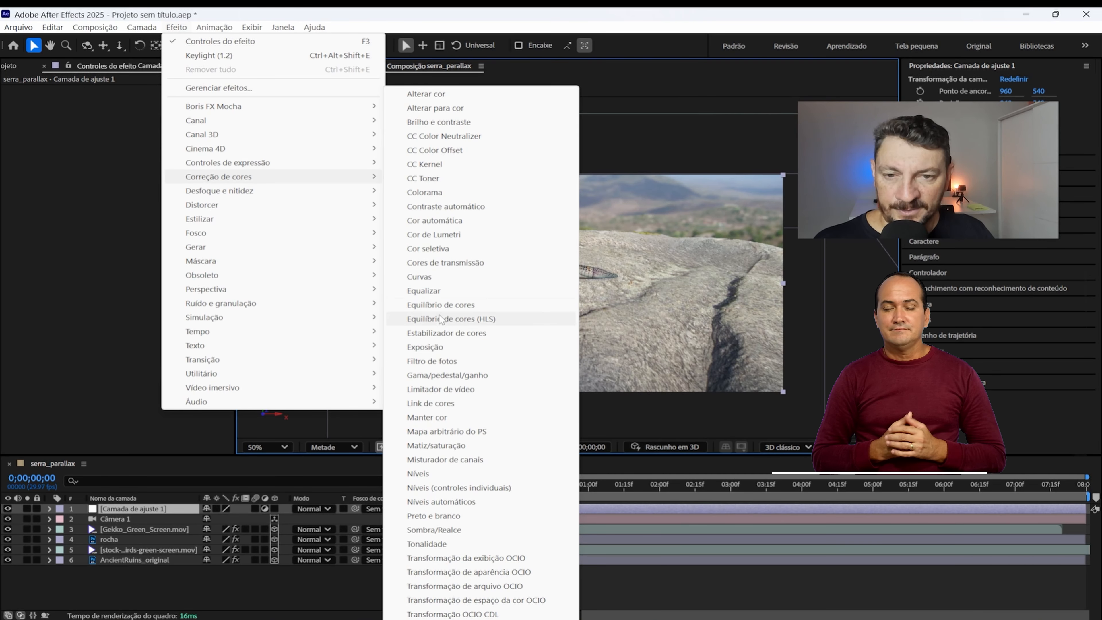
left_click(434, 235)
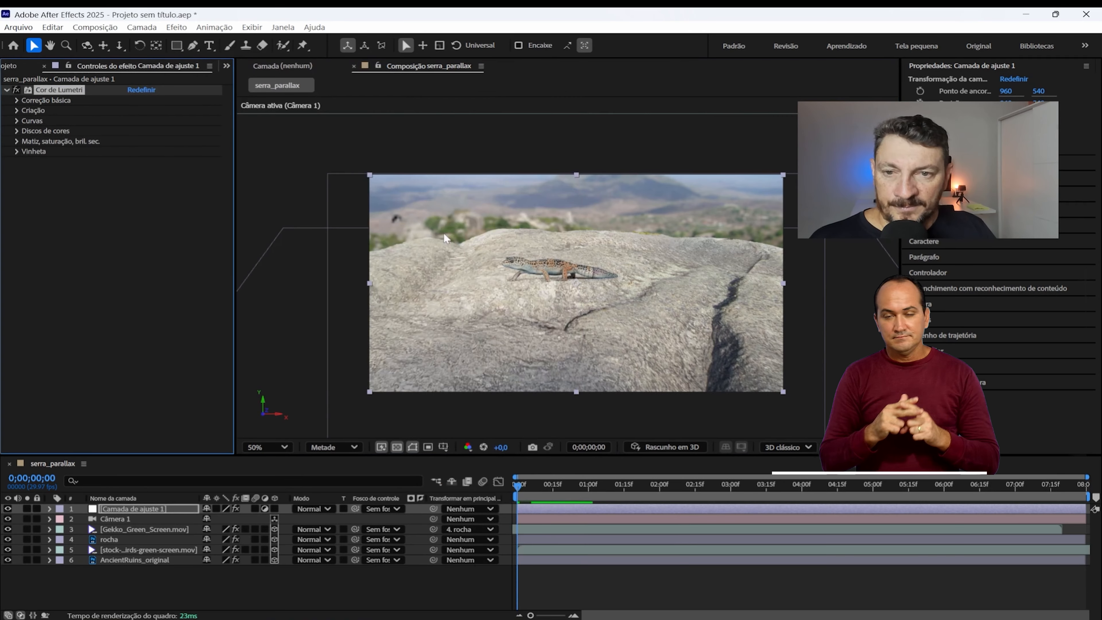
Step: Grade the adjustment layer with Temperatura 13,0, Contraste 27,0, Realces 12,0, Sombras -18,0 and Vinheta Valor -1,8, and play back the composition
left_click(16, 100)
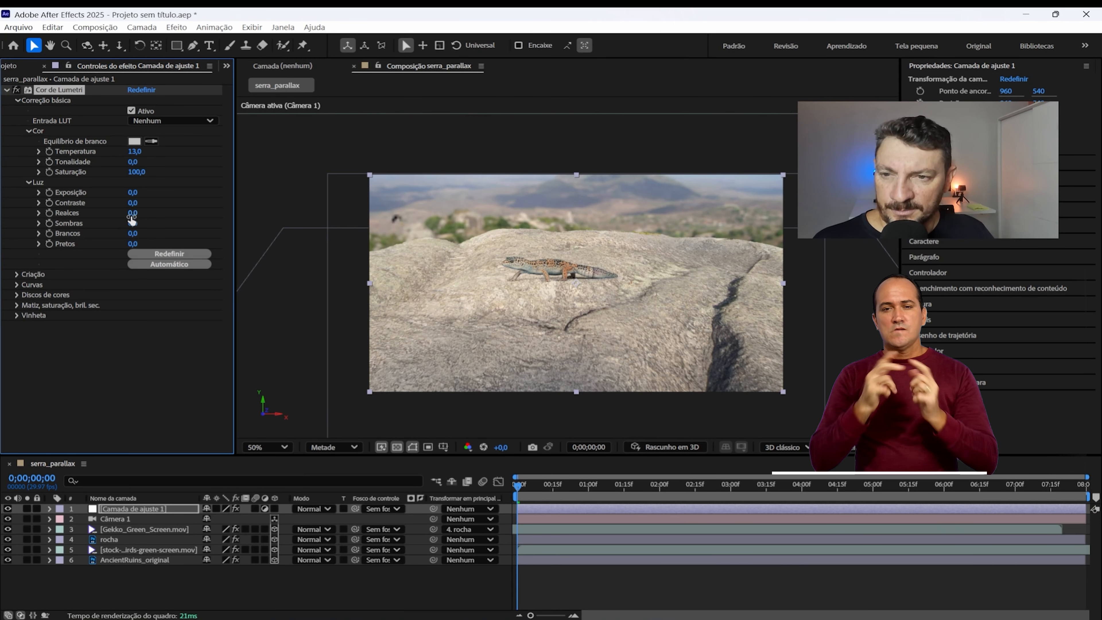
mouse_move(141, 215)
left_mouse_down()
mouse_move(167, 222)
mouse_move(132, 222)
left_mouse_up()
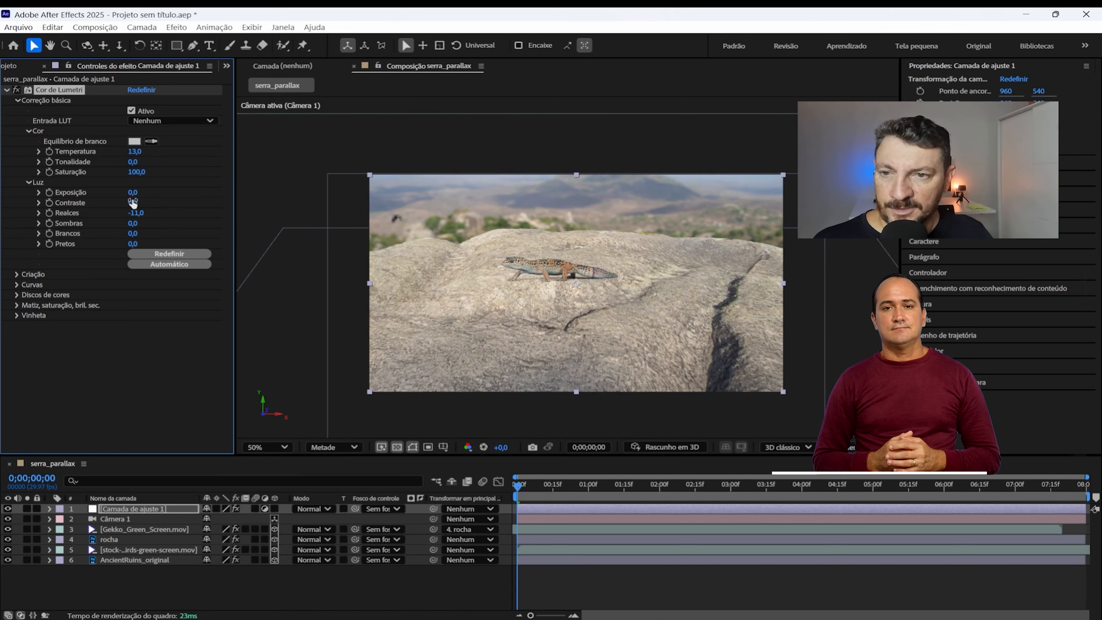
left_click_drag(133, 336, 123, 337)
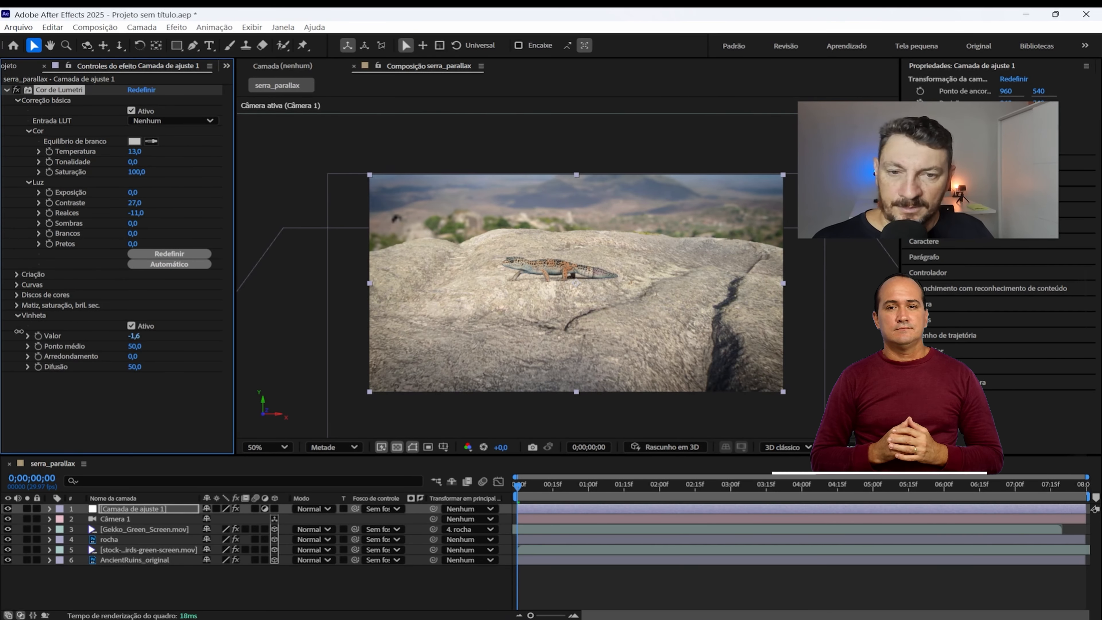
mouse_move(134, 224)
left_mouse_down()
mouse_move(123, 224)
mouse_move(152, 213)
left_mouse_up()
key("/")
key("comma")
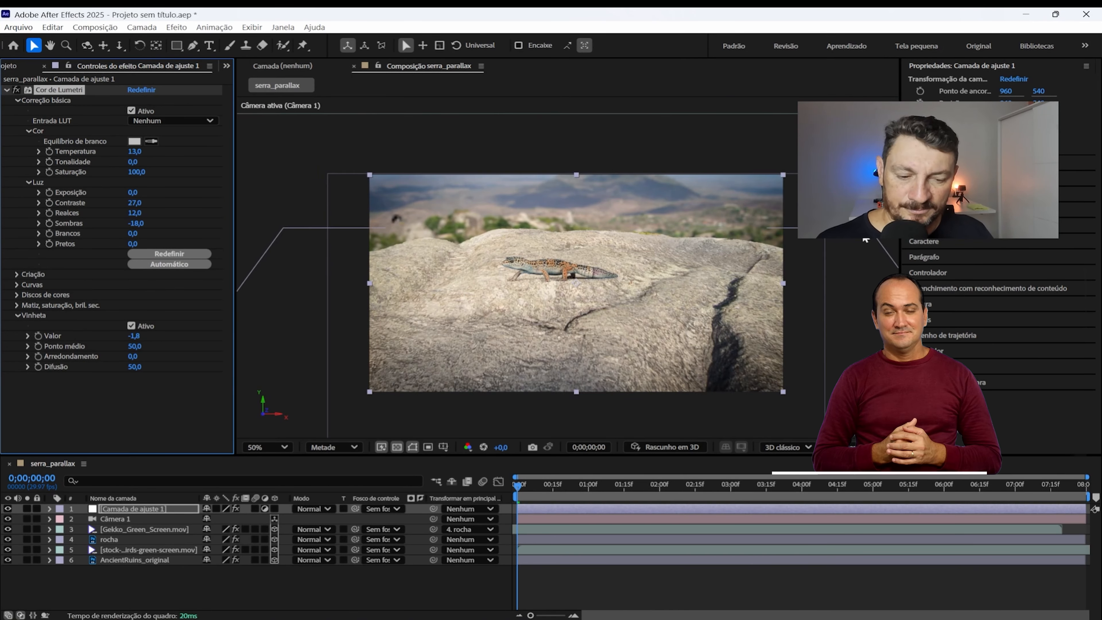
key("space")
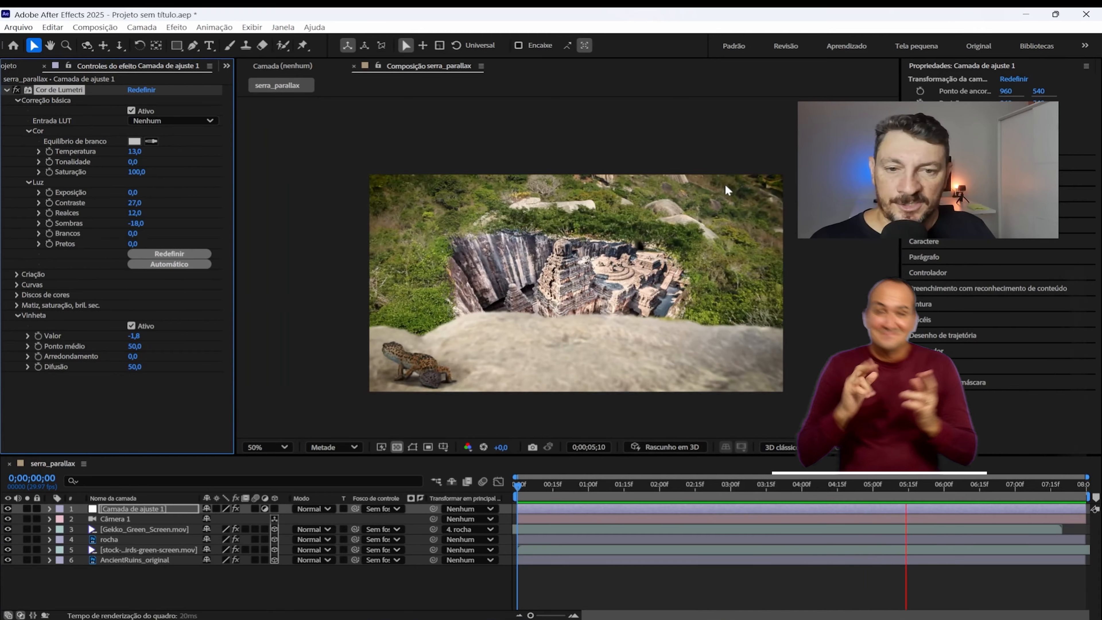